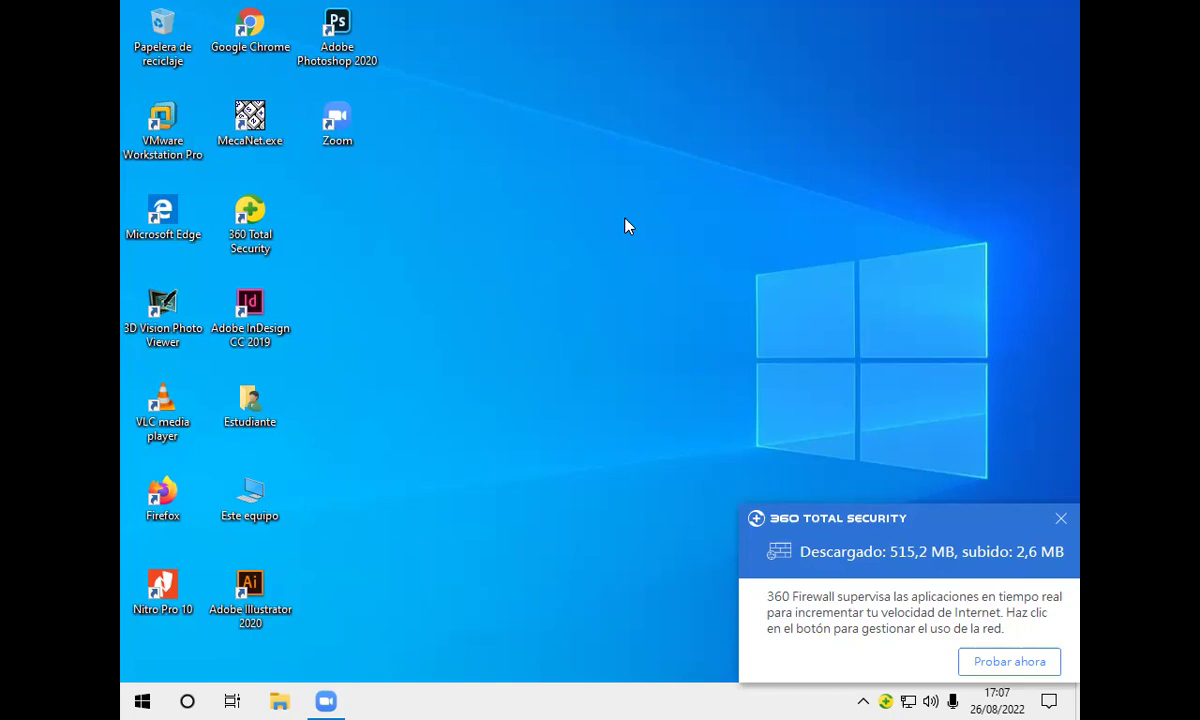
Step: Launch Word with winword from the Run prompt, after abandoning a Start menu search
key("super")
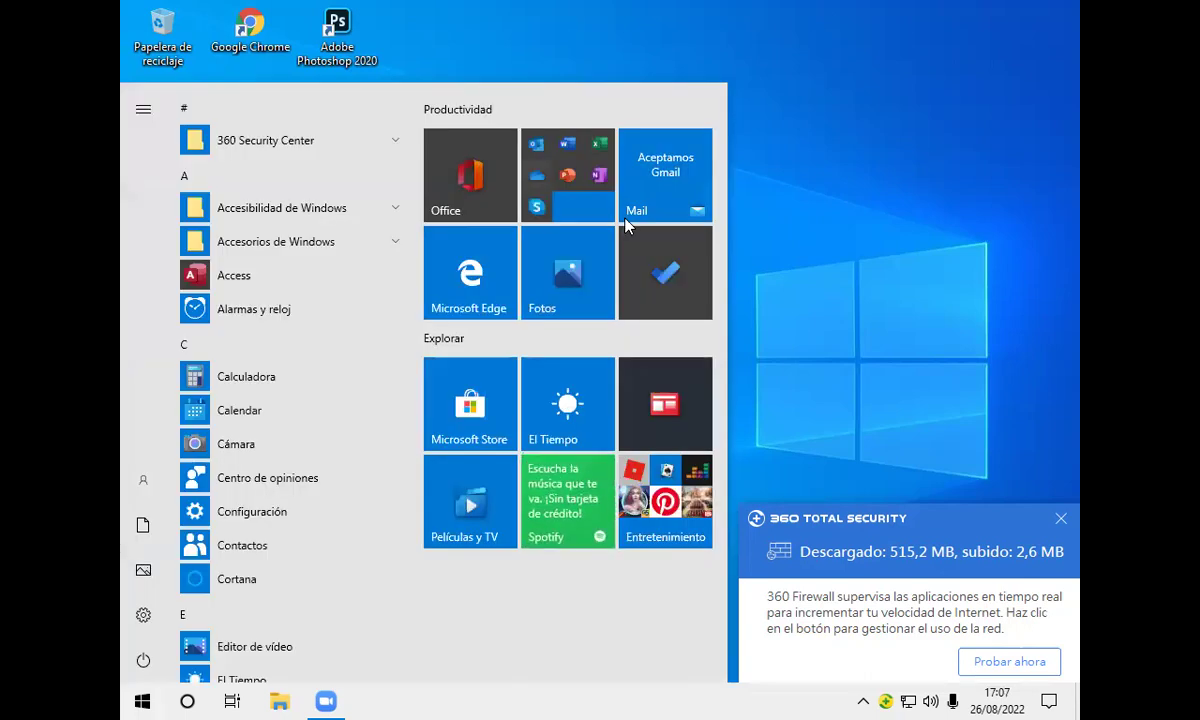
type("w")
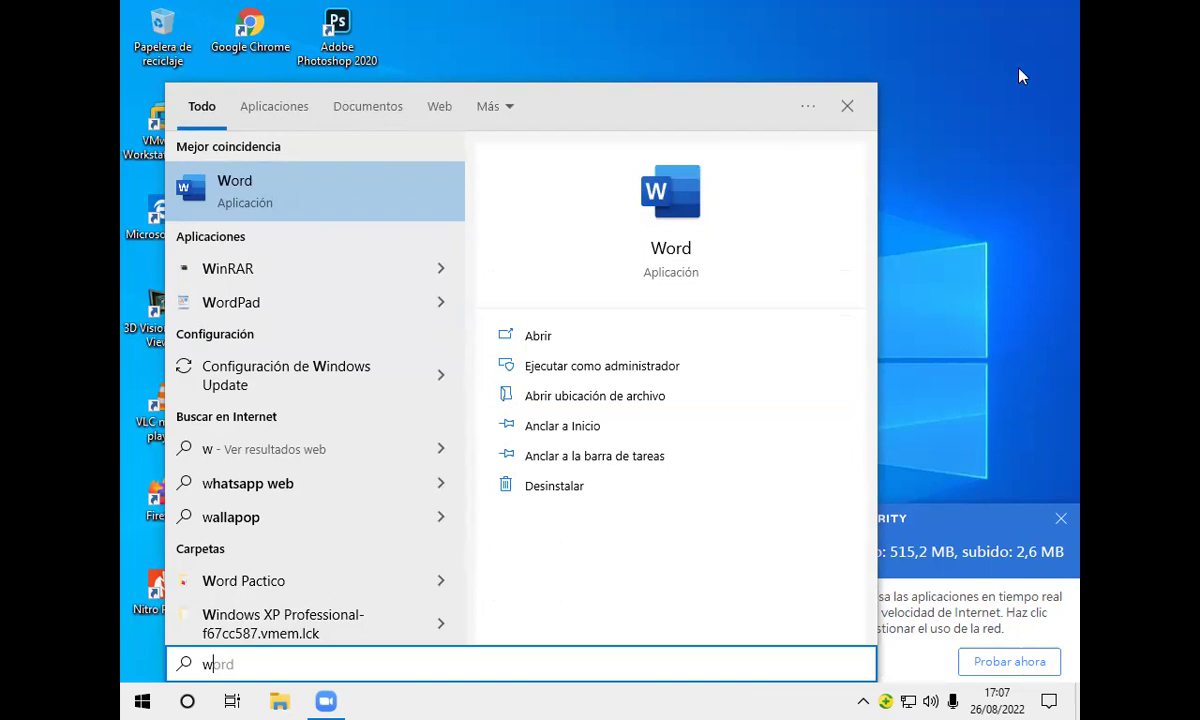
left_click(847, 107)
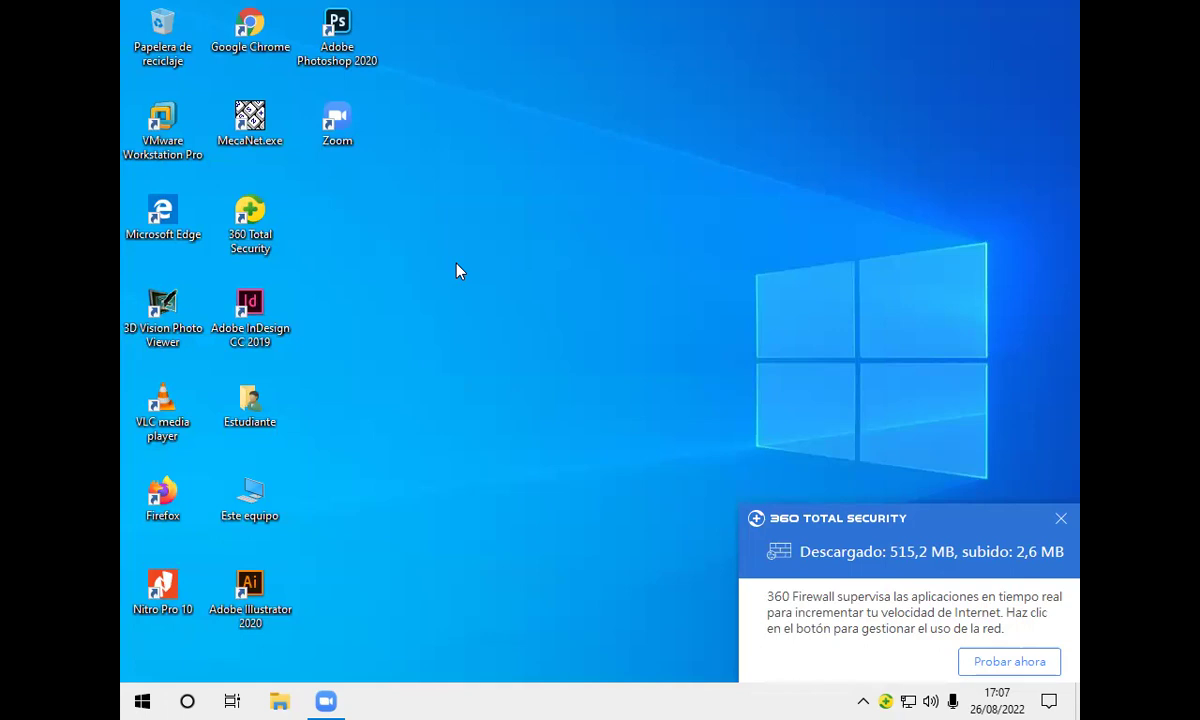
key("super+r")
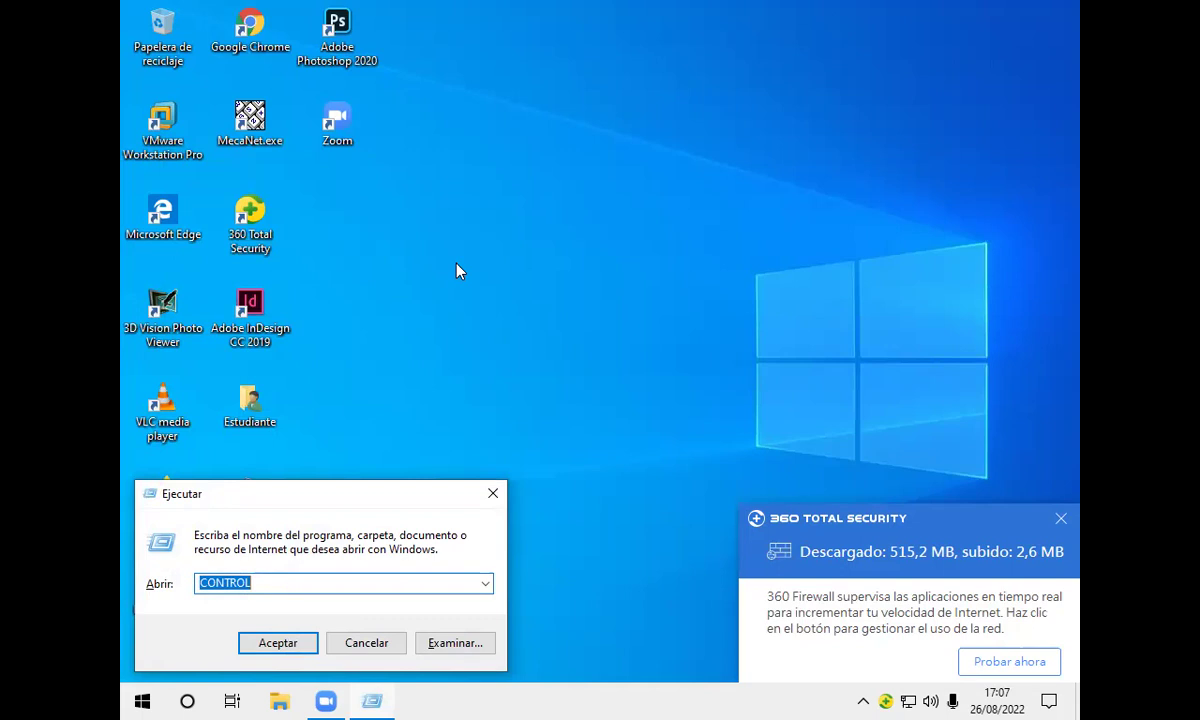
type("winwor")
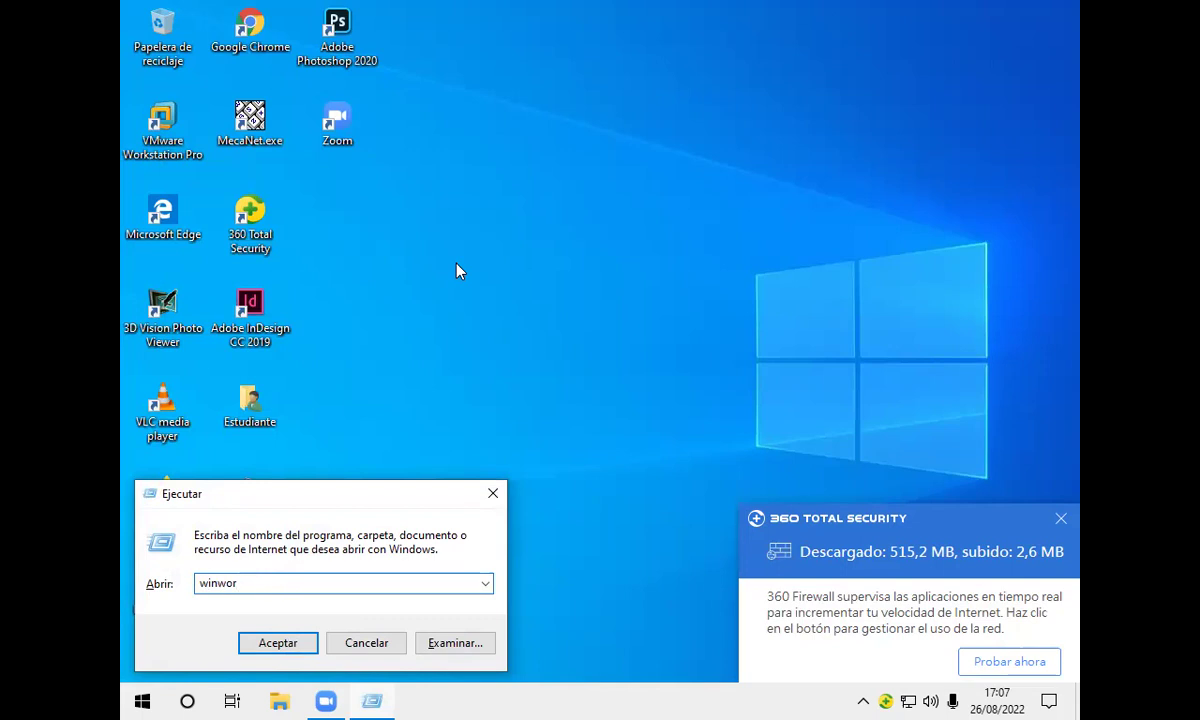
type("d")
key("Return")
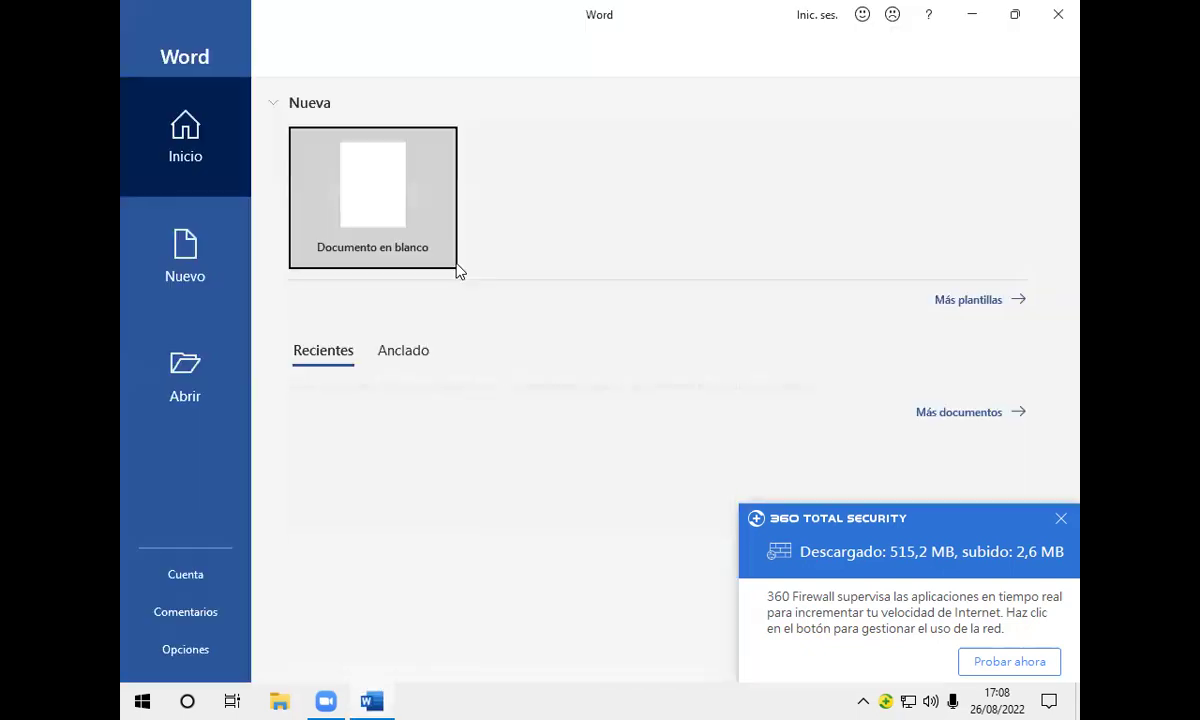
Step: Create a new blank document, Documento1
left_click(370, 214)
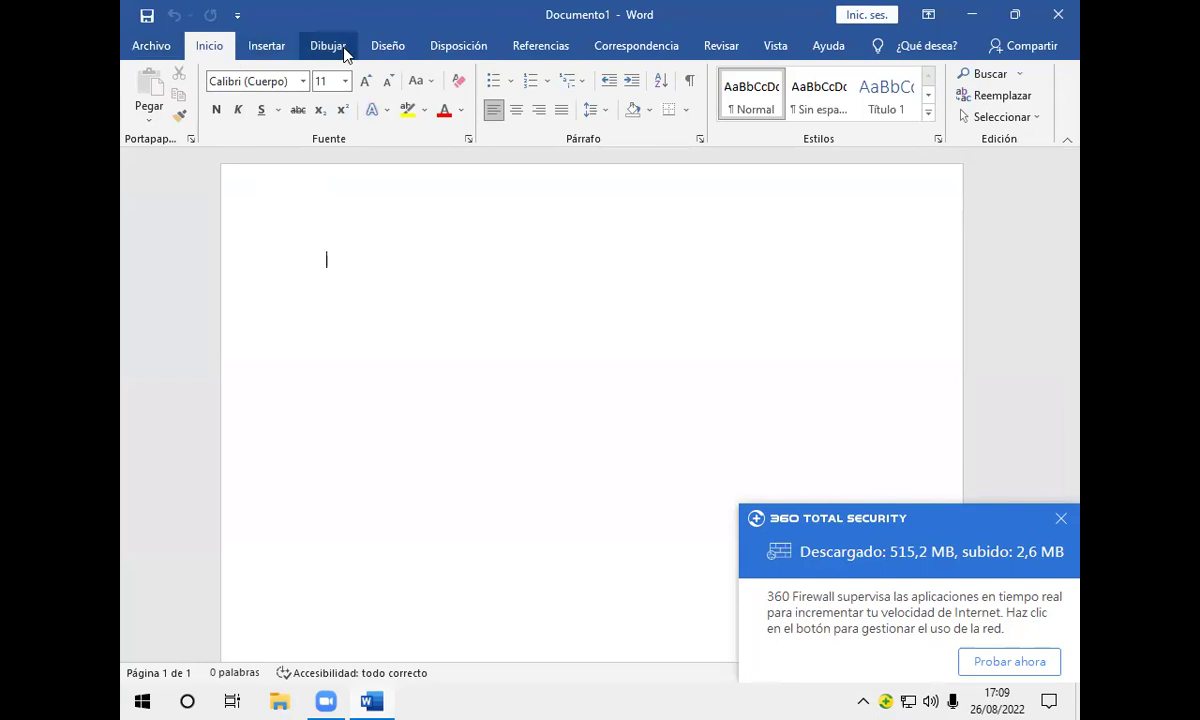
left_click(160, 45)
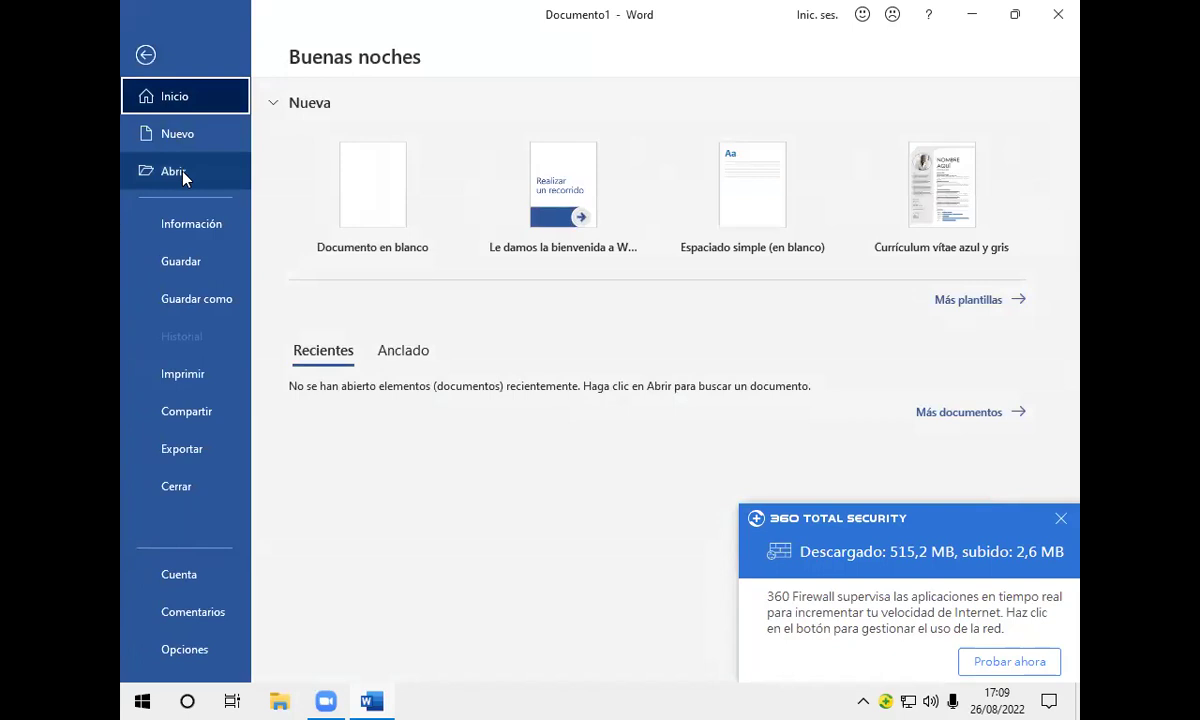
left_click(146, 56)
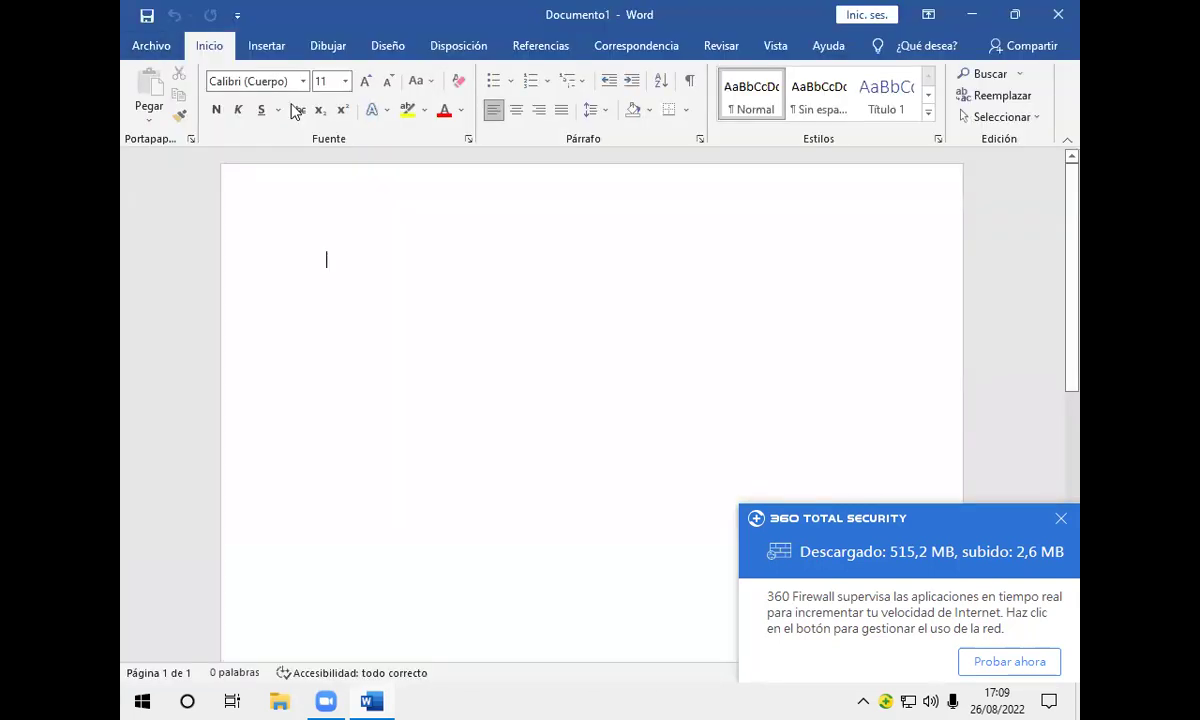
Step: Browse the Diseño, Insertar and Inicio tabs, ending on the Archivo backstage
left_click(385, 48)
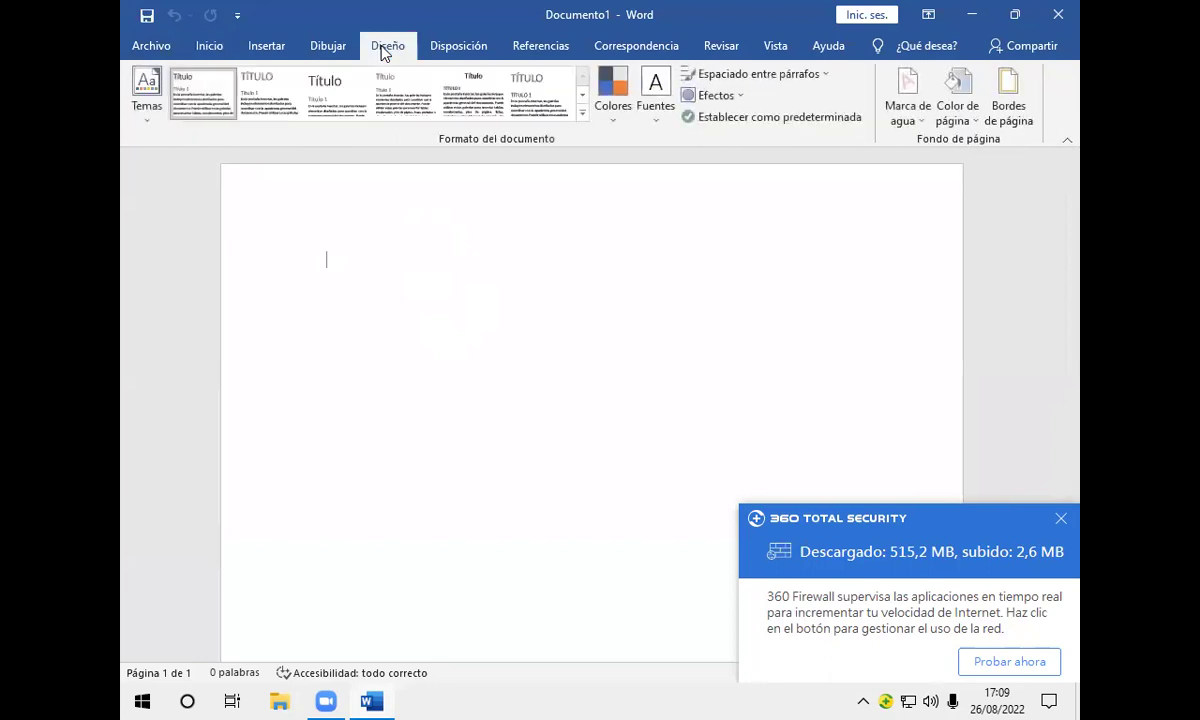
left_click(258, 52)
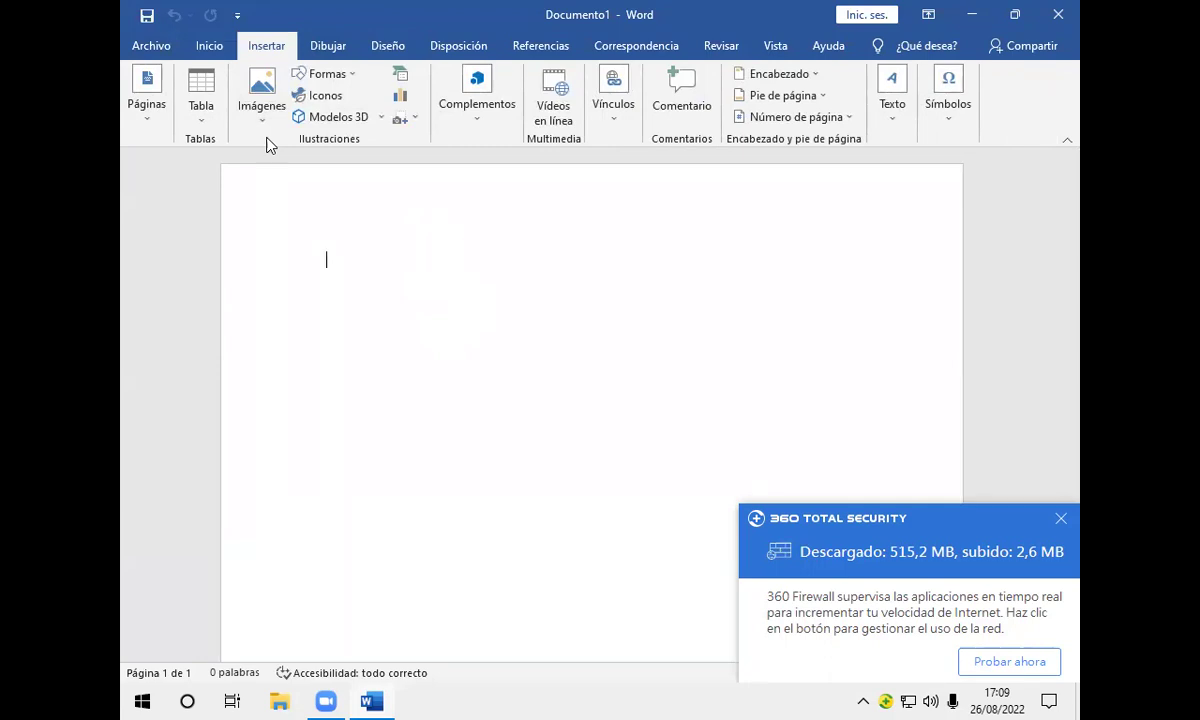
left_click(218, 50)
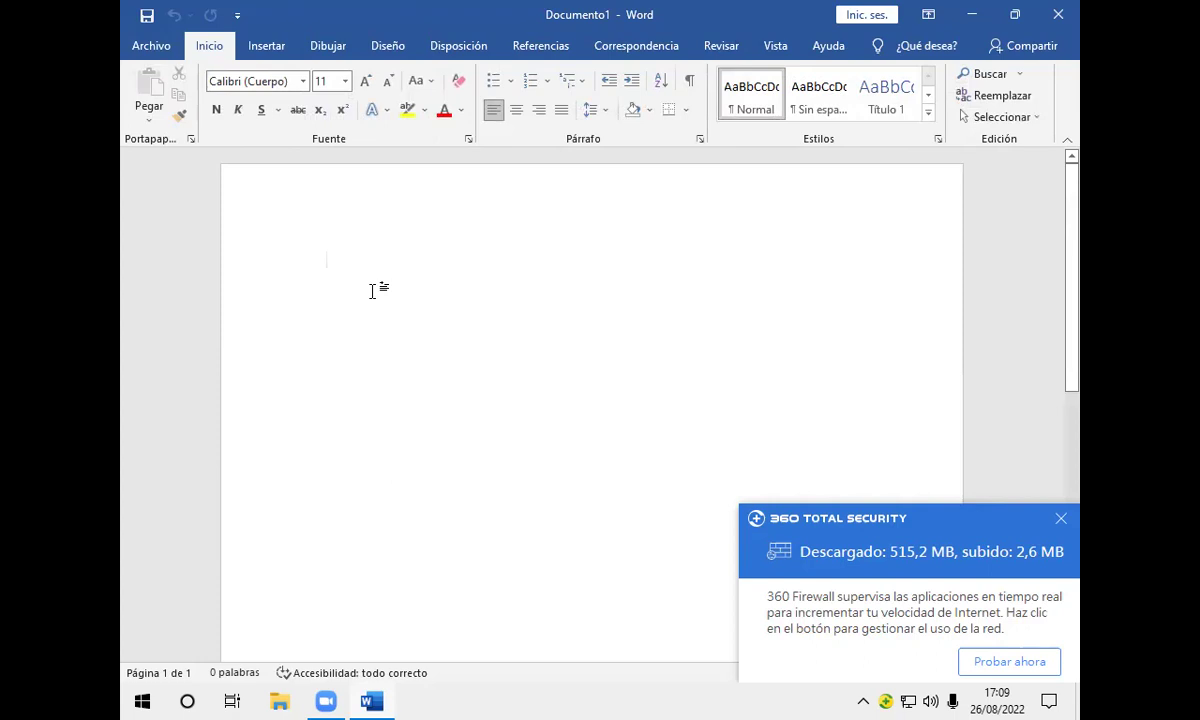
left_click(155, 45)
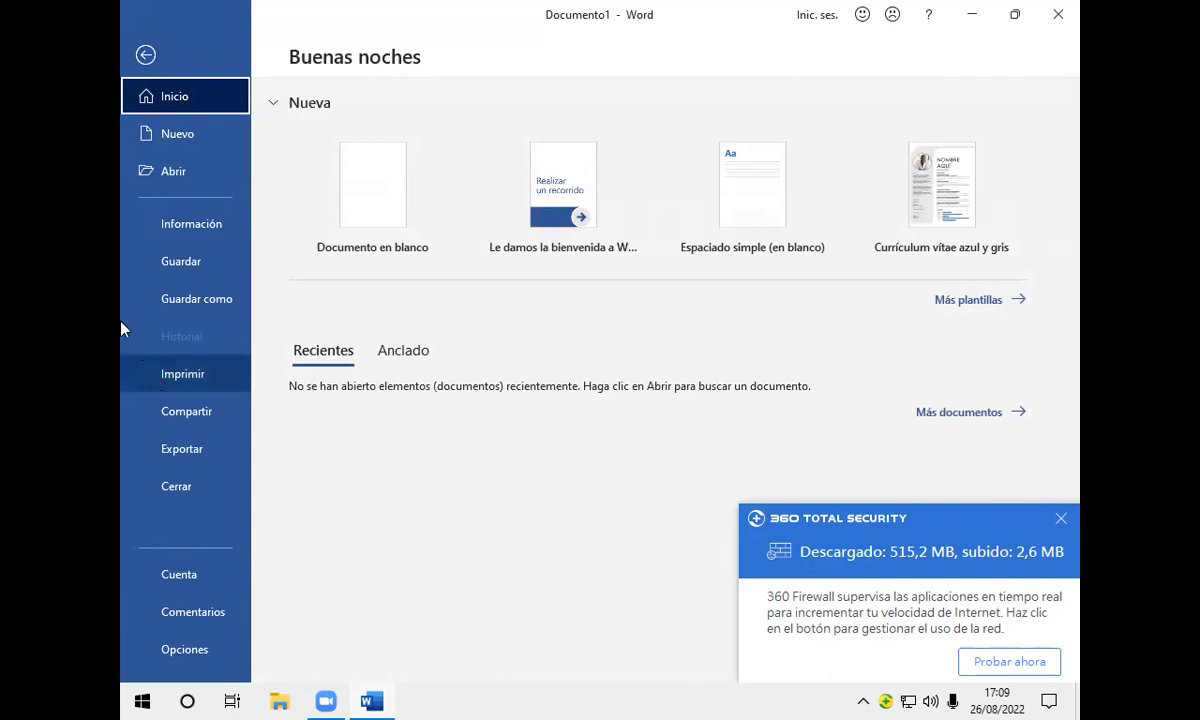
Step: Return from Archivo to the empty Documento1, checking the Insertar and Inicio tabs
left_click(146, 55)
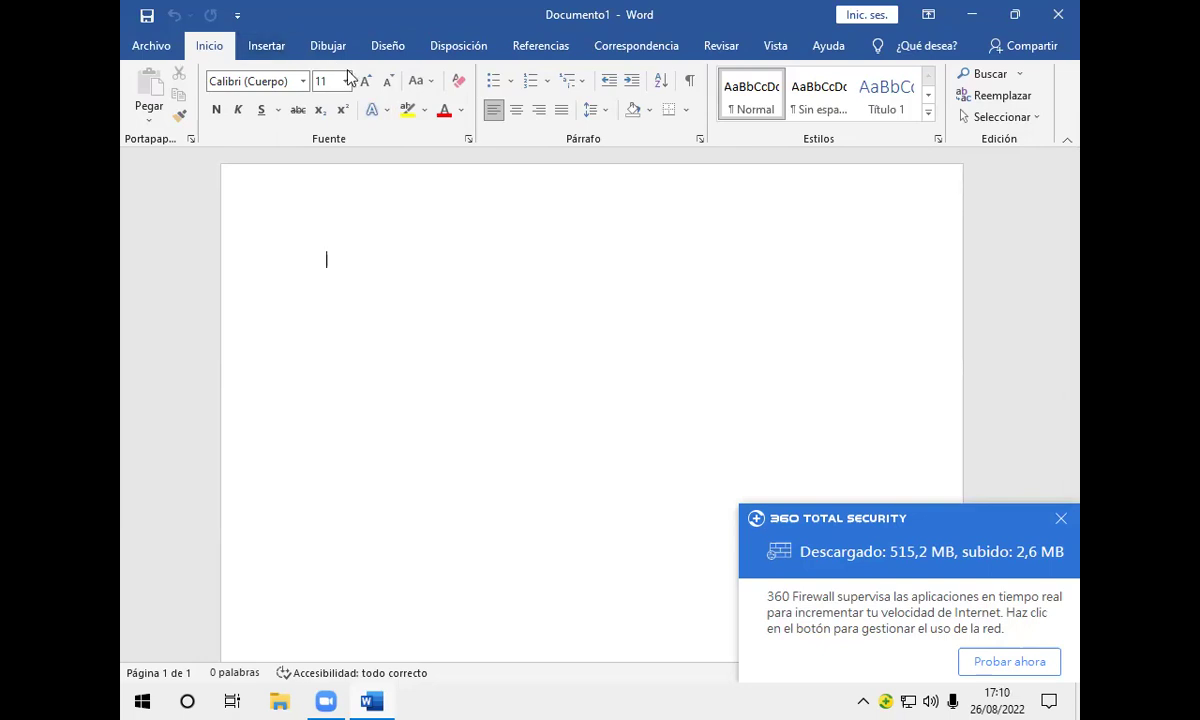
left_click(273, 50)
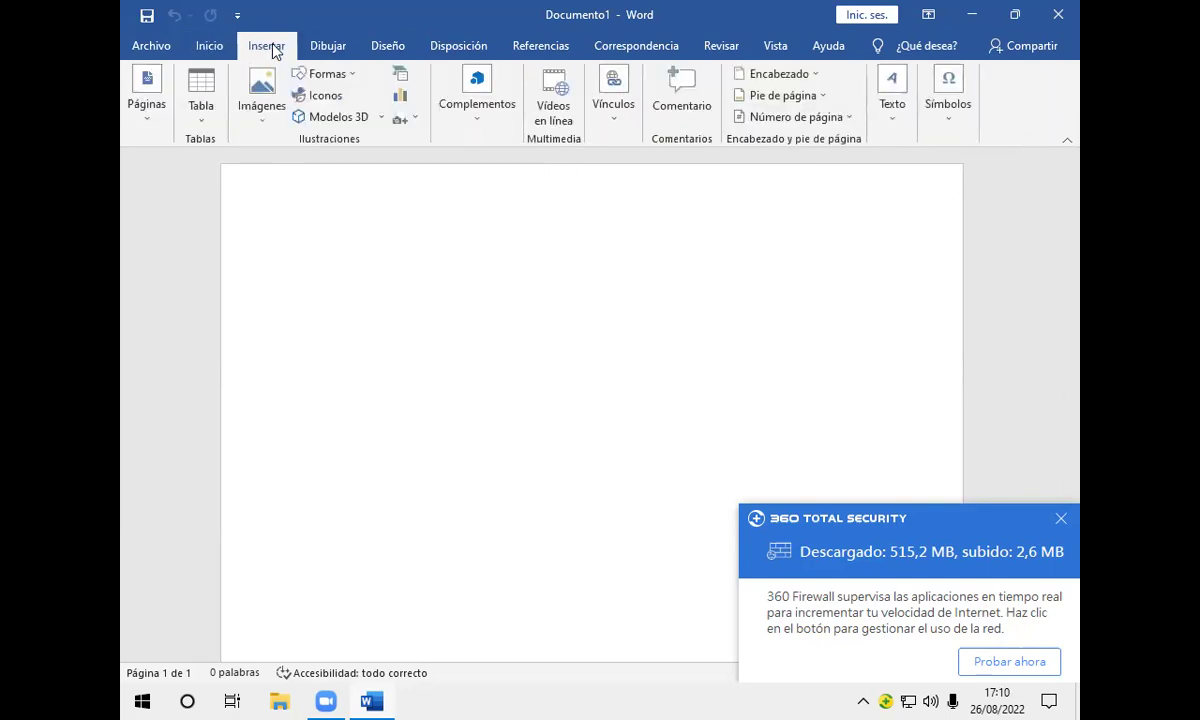
left_click(222, 50)
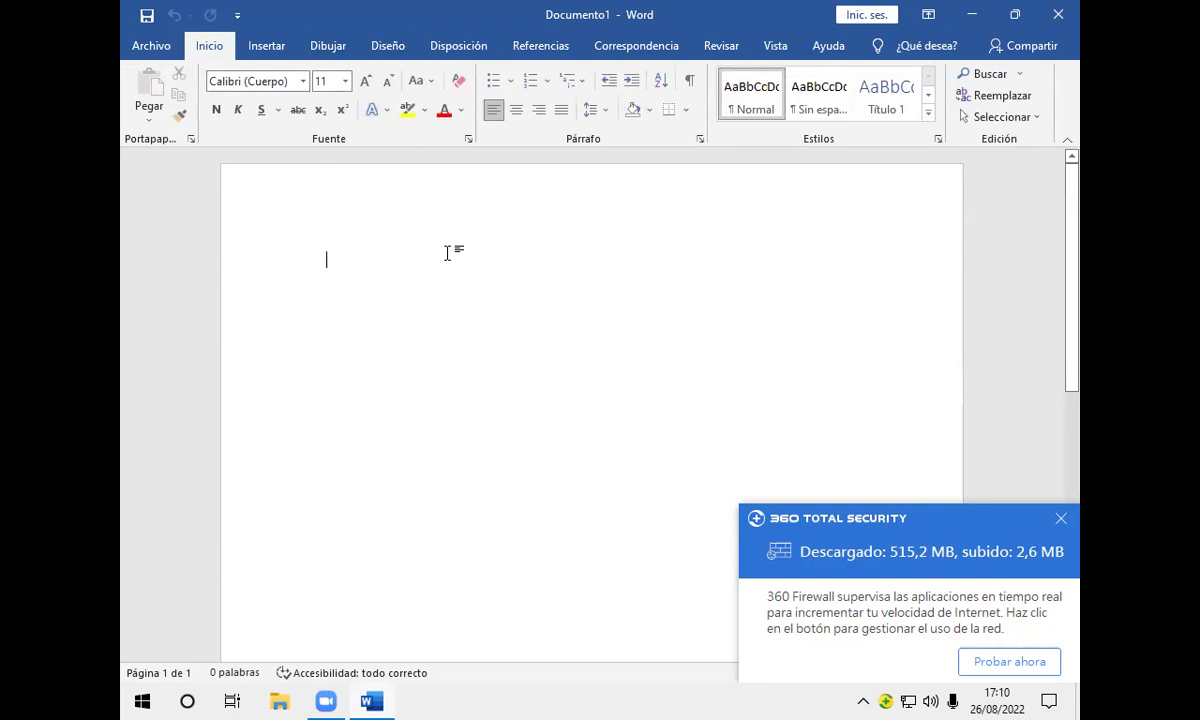
Step: Set paper size to Carta in the print settings and return to the blank document
key("ctrl+p")
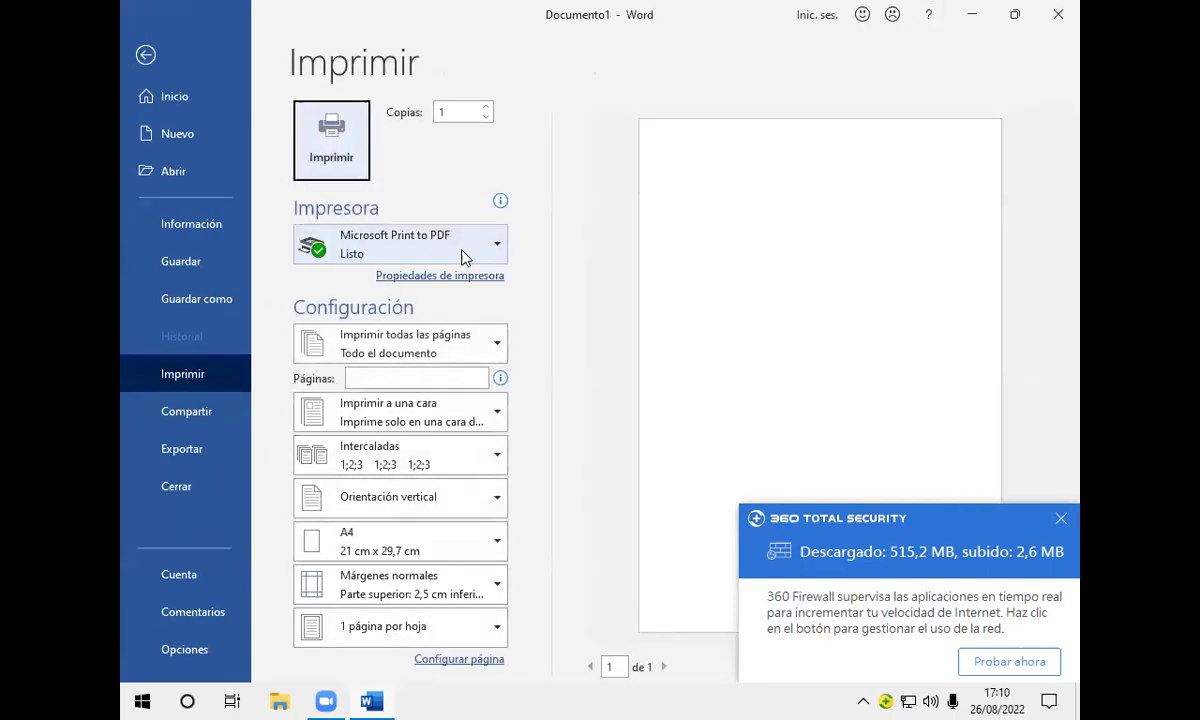
left_click(496, 543)
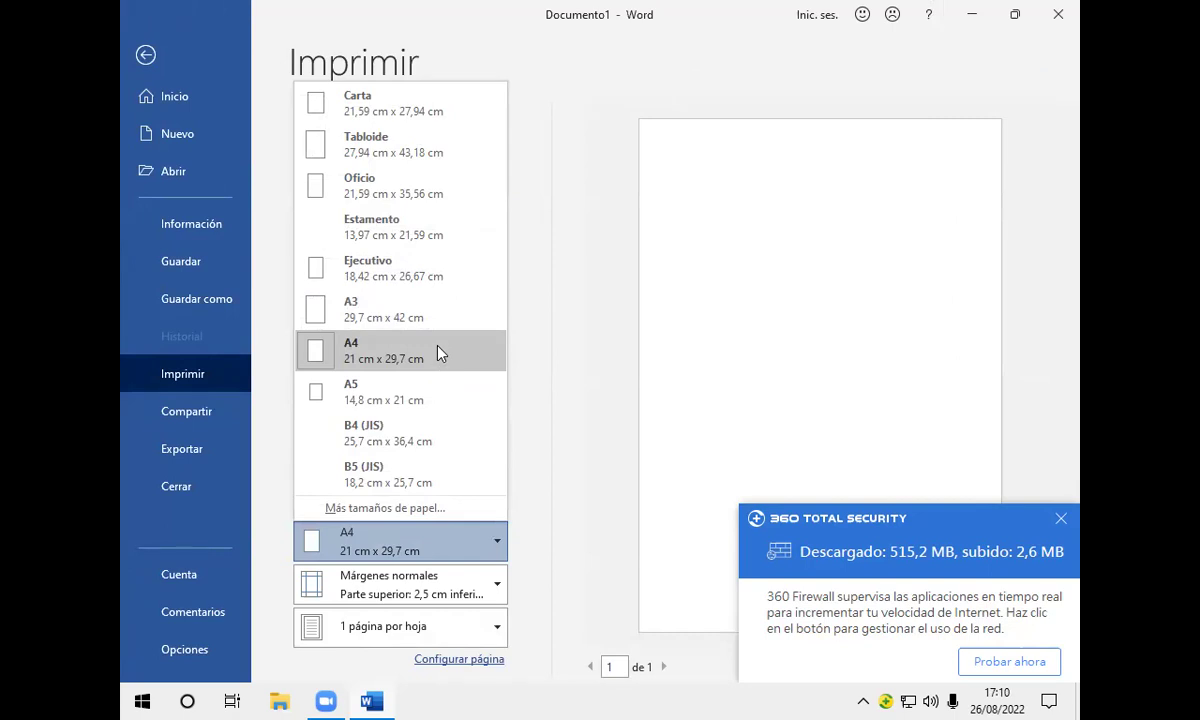
left_click(436, 108)
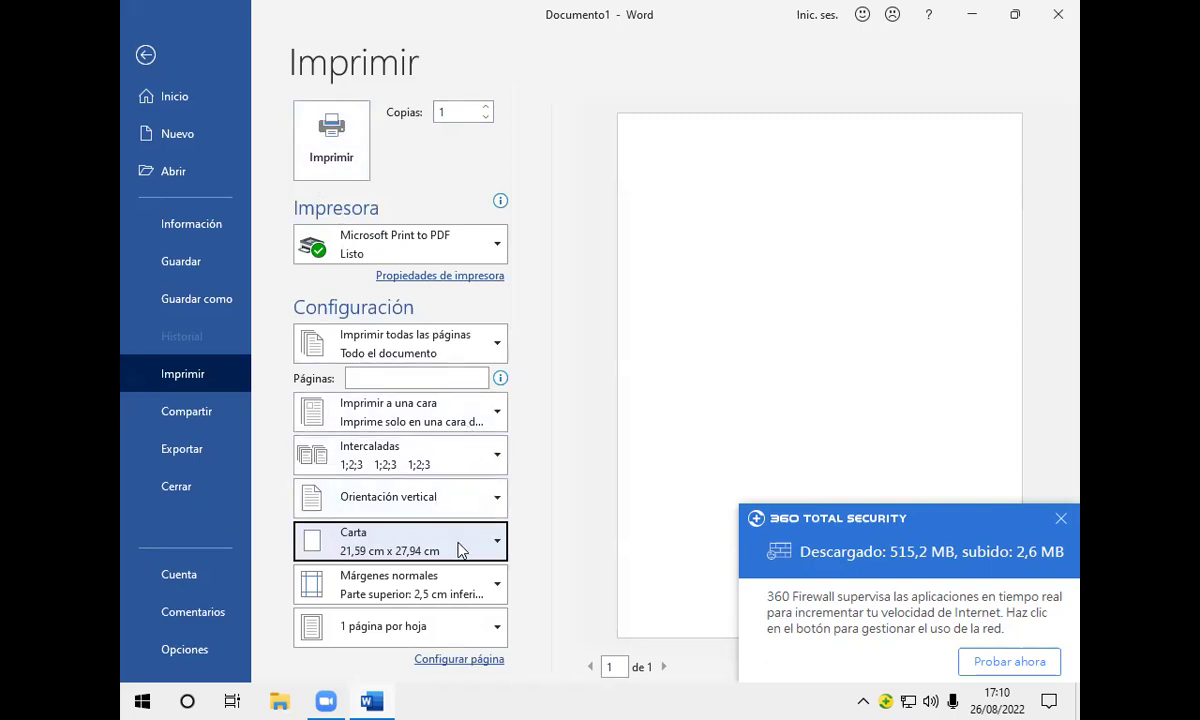
left_click(1064, 519)
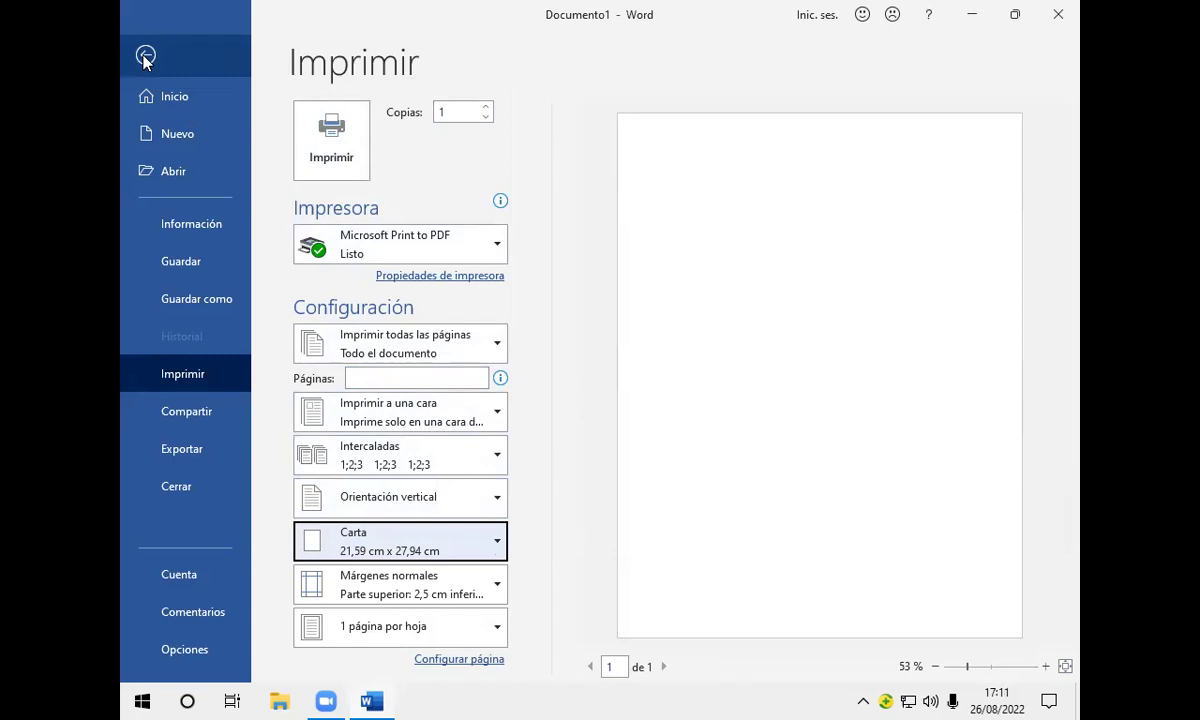
left_click(145, 56)
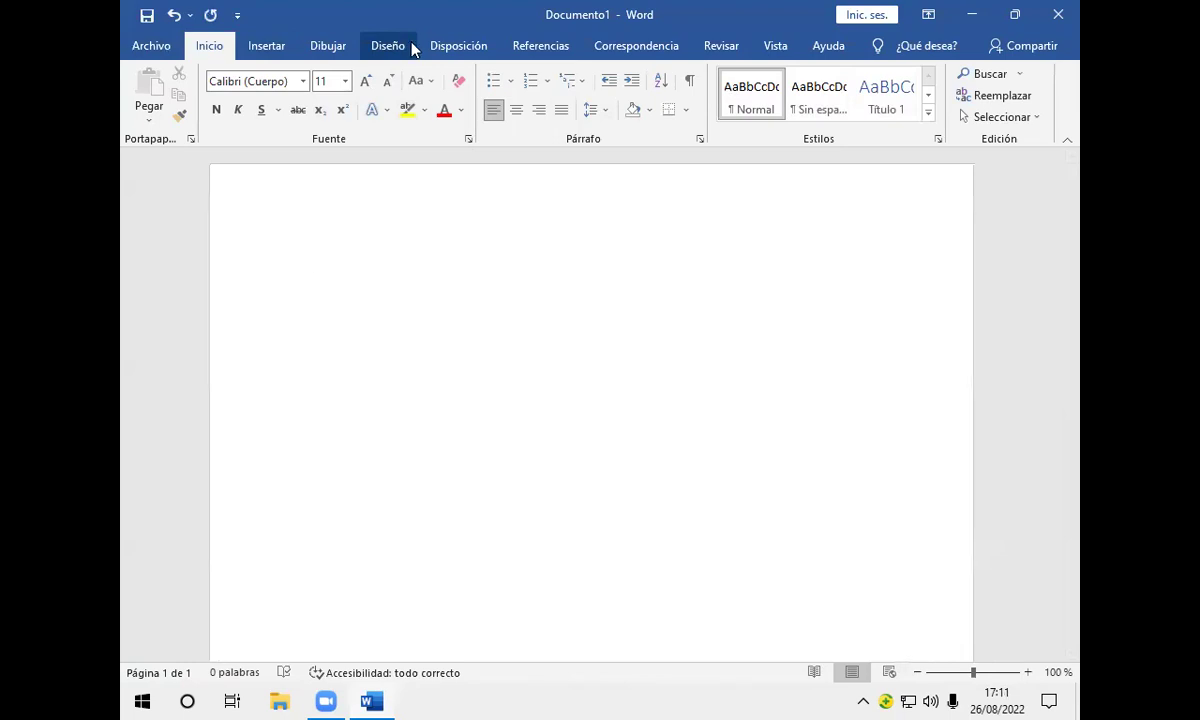
Step: Keep the page size at Carta from the Disposición tab
left_click(463, 52)
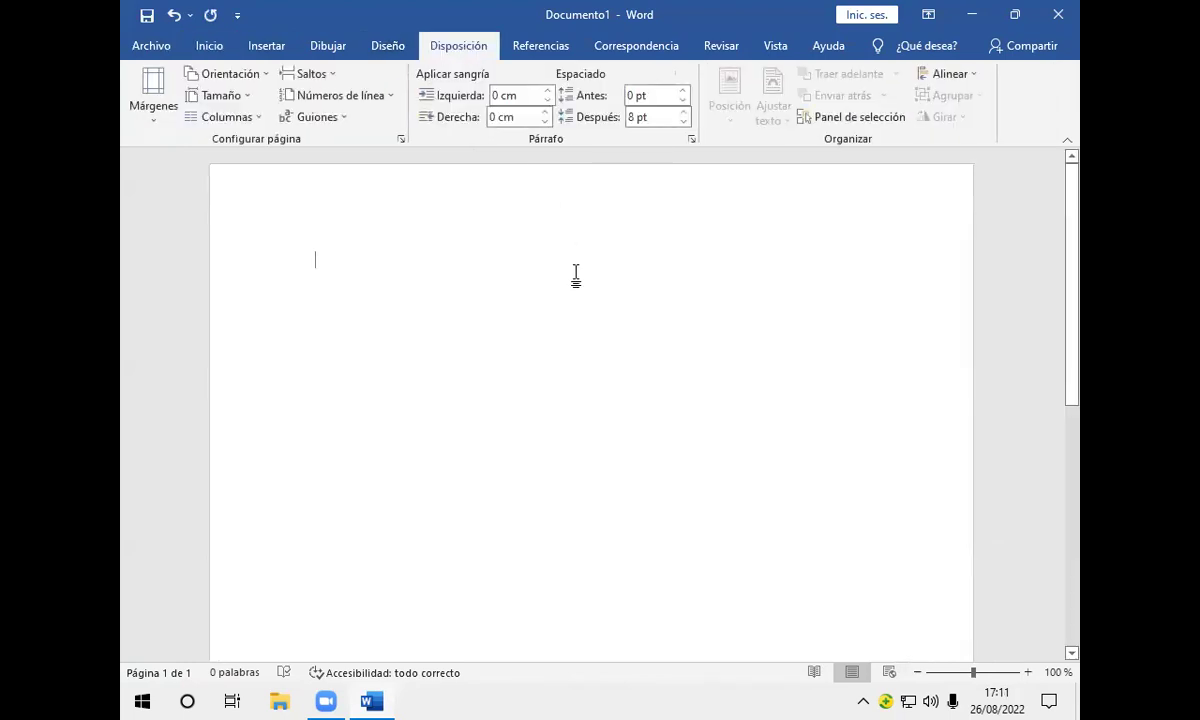
left_click(248, 98)
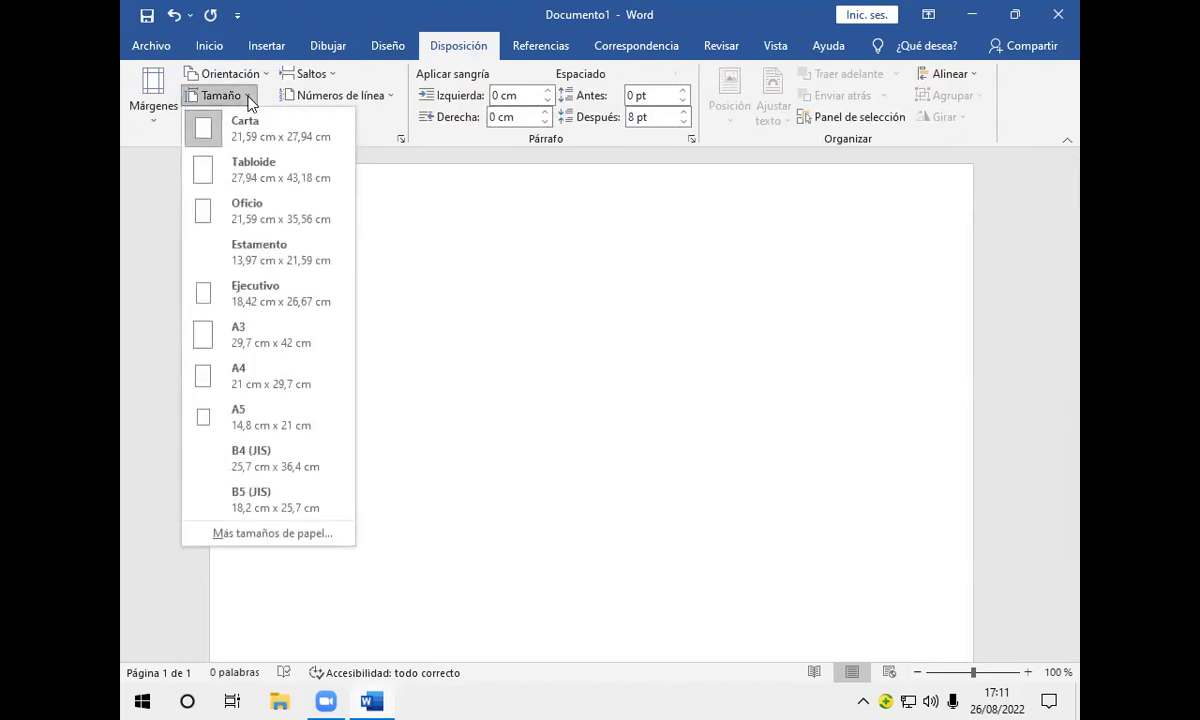
left_click(241, 126)
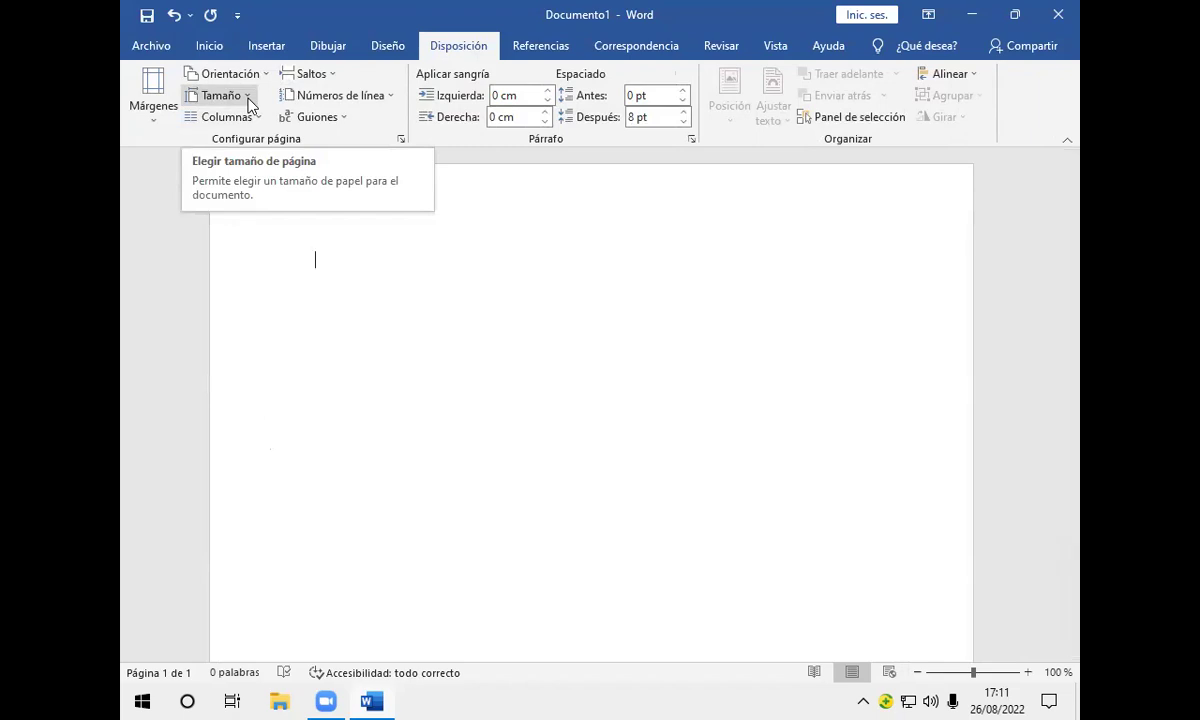
Step: Set custom margins: top, bottom and left 2,8 cm, right 2,9 cm
left_click(155, 118)
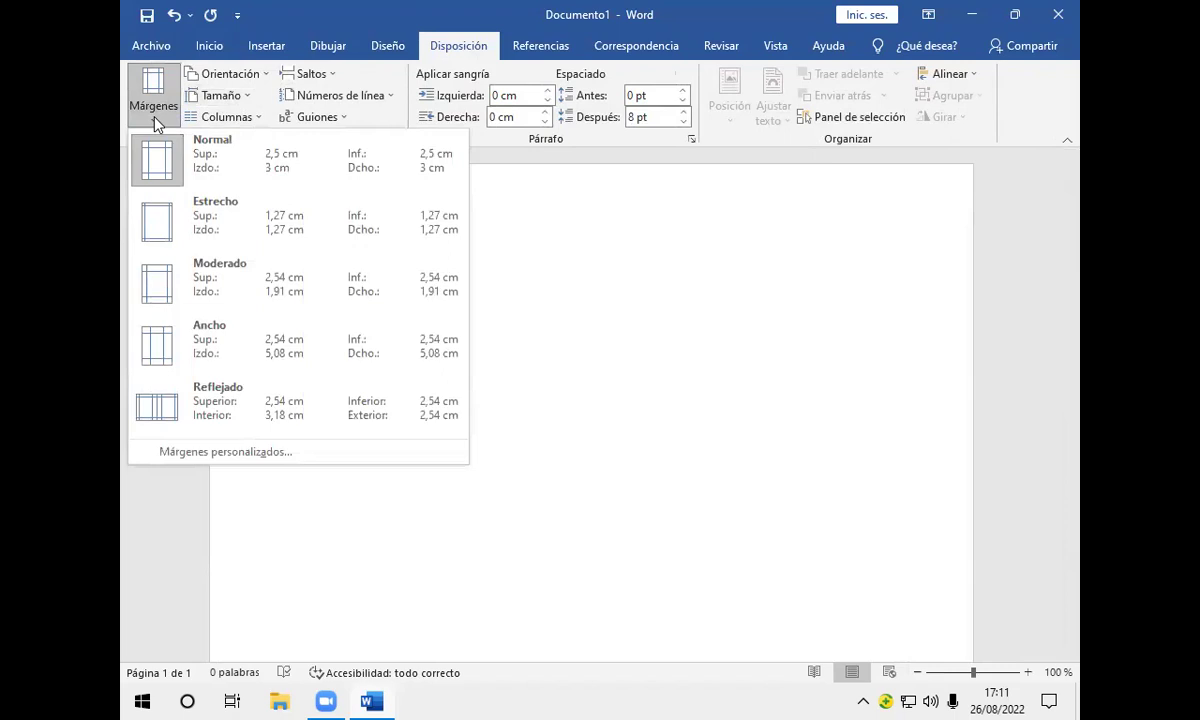
left_click(285, 453)
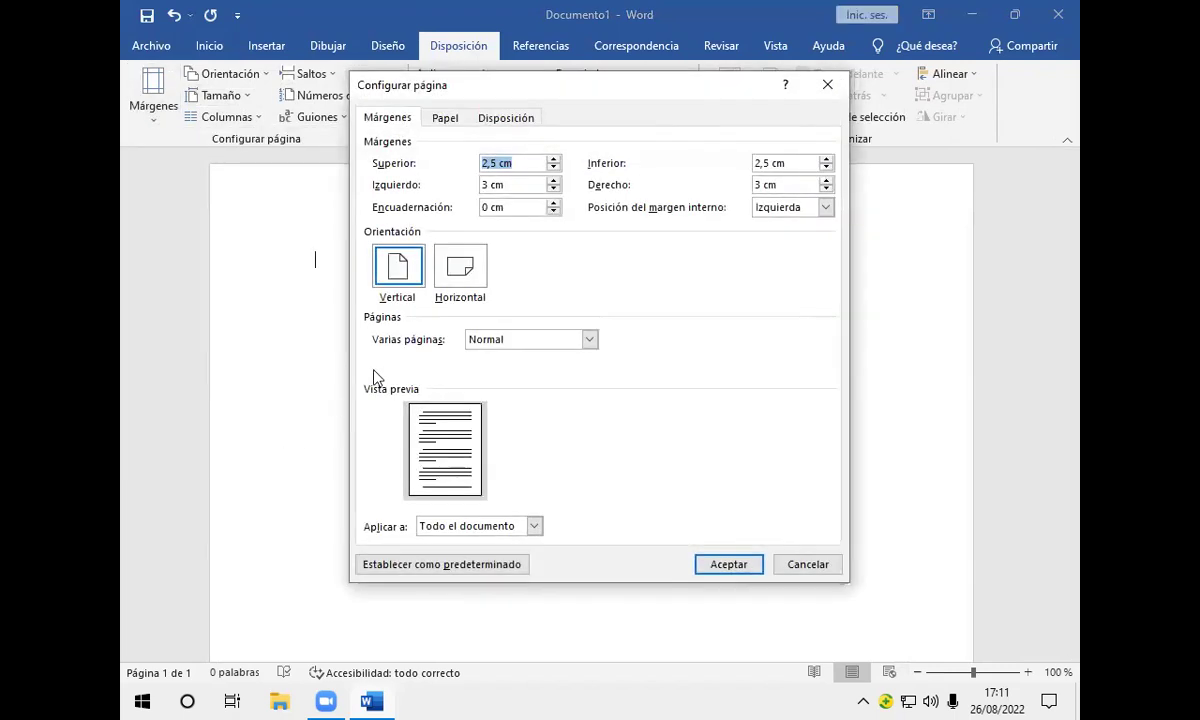
left_click(554, 158)
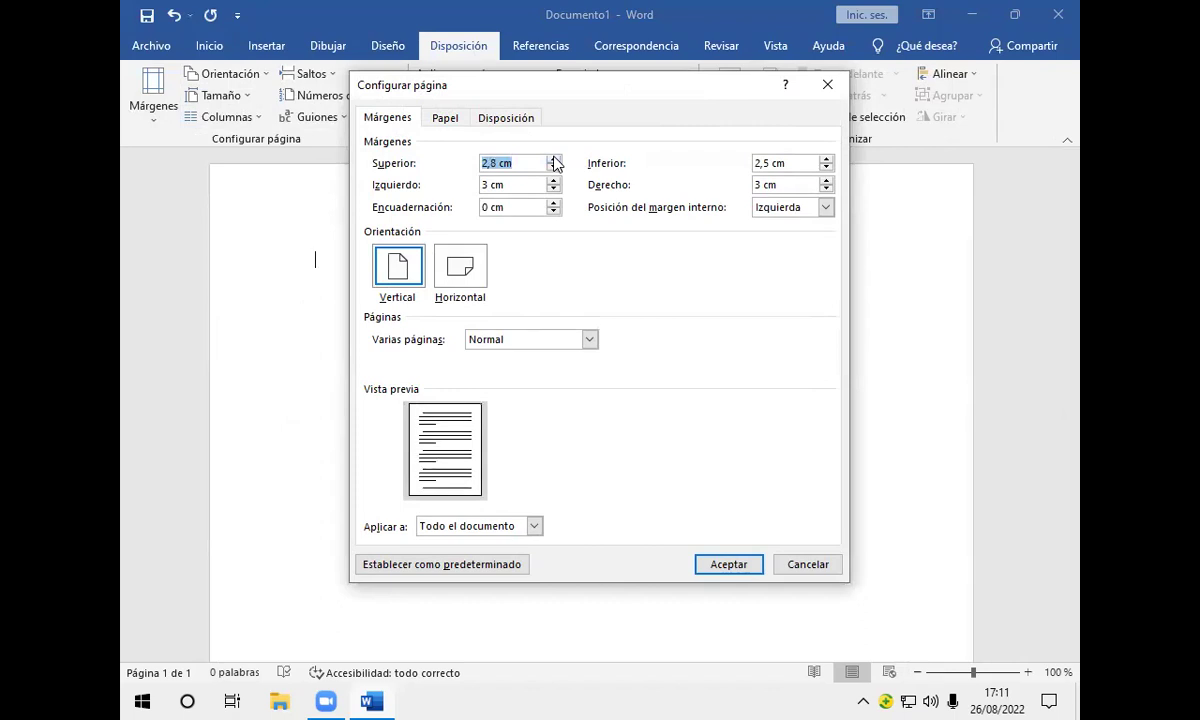
left_click(826, 159)
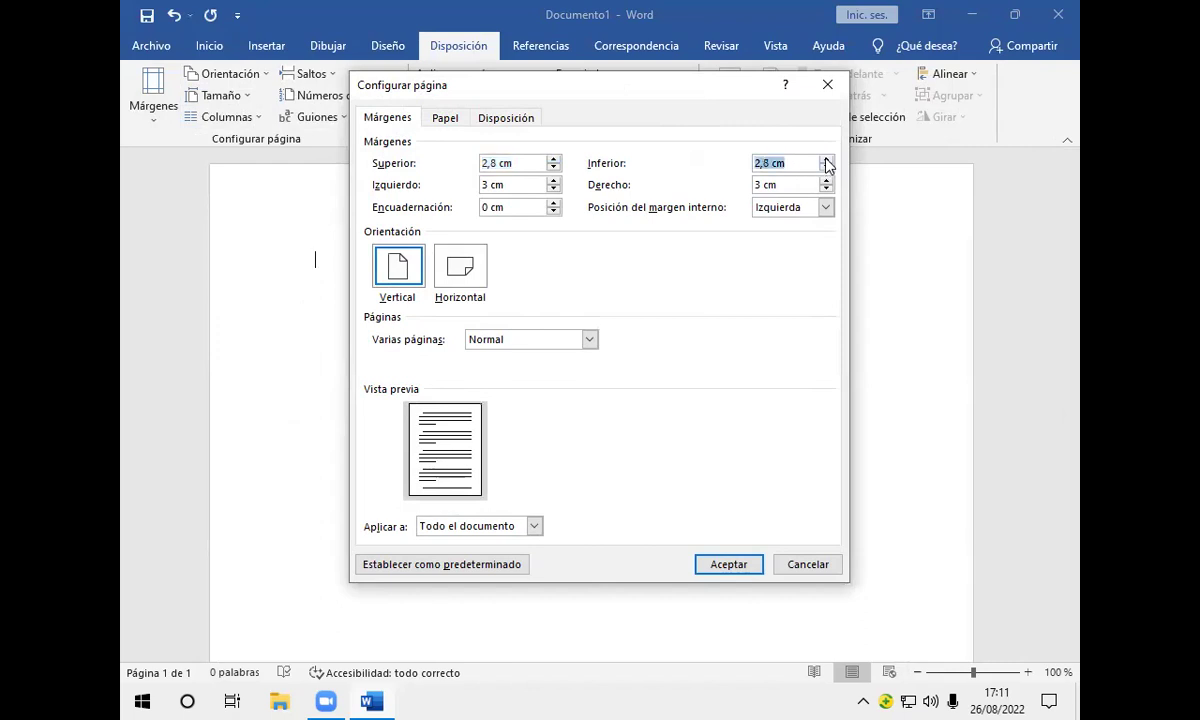
left_click(825, 189)
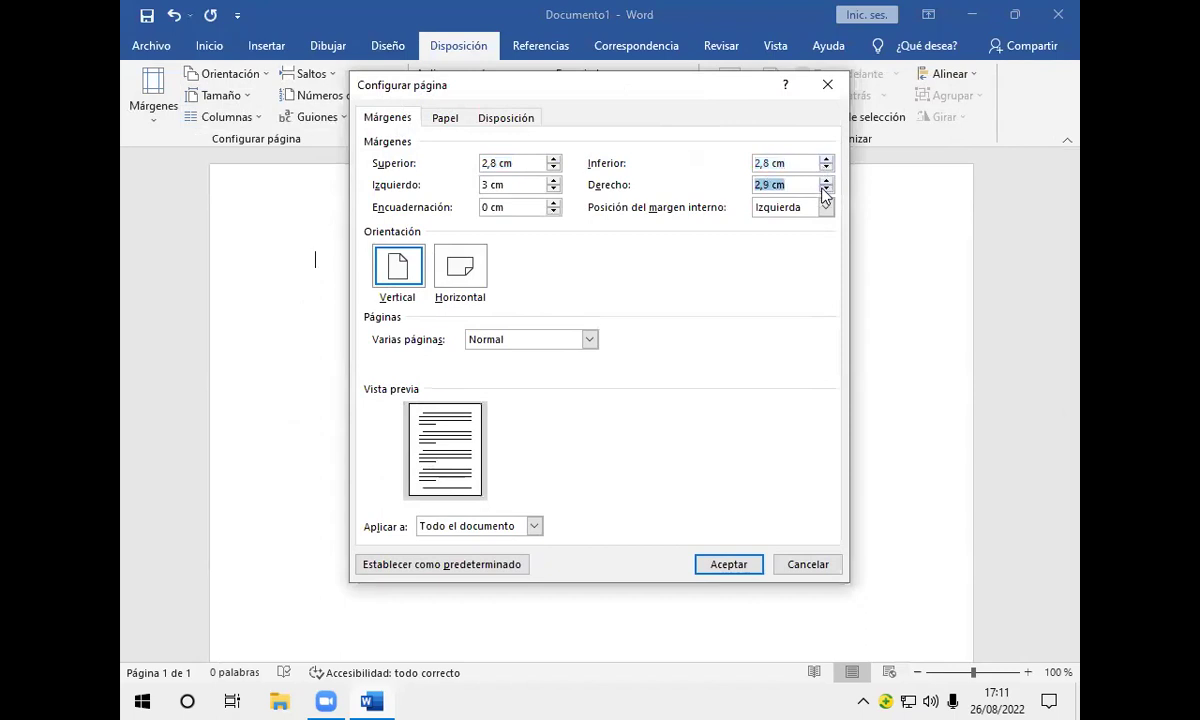
left_click(553, 189)
left_click(553, 189)
left_click(726, 564)
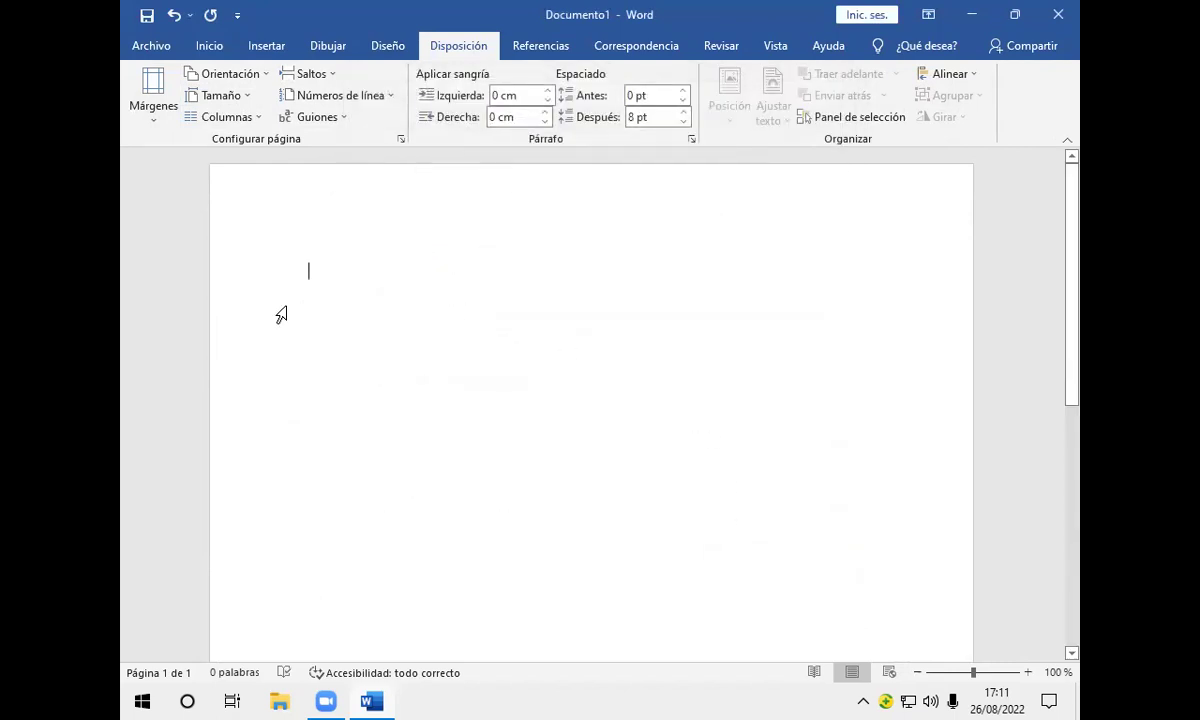
Step: Create another blank document from the Archivo Inicio page
left_click(148, 50)
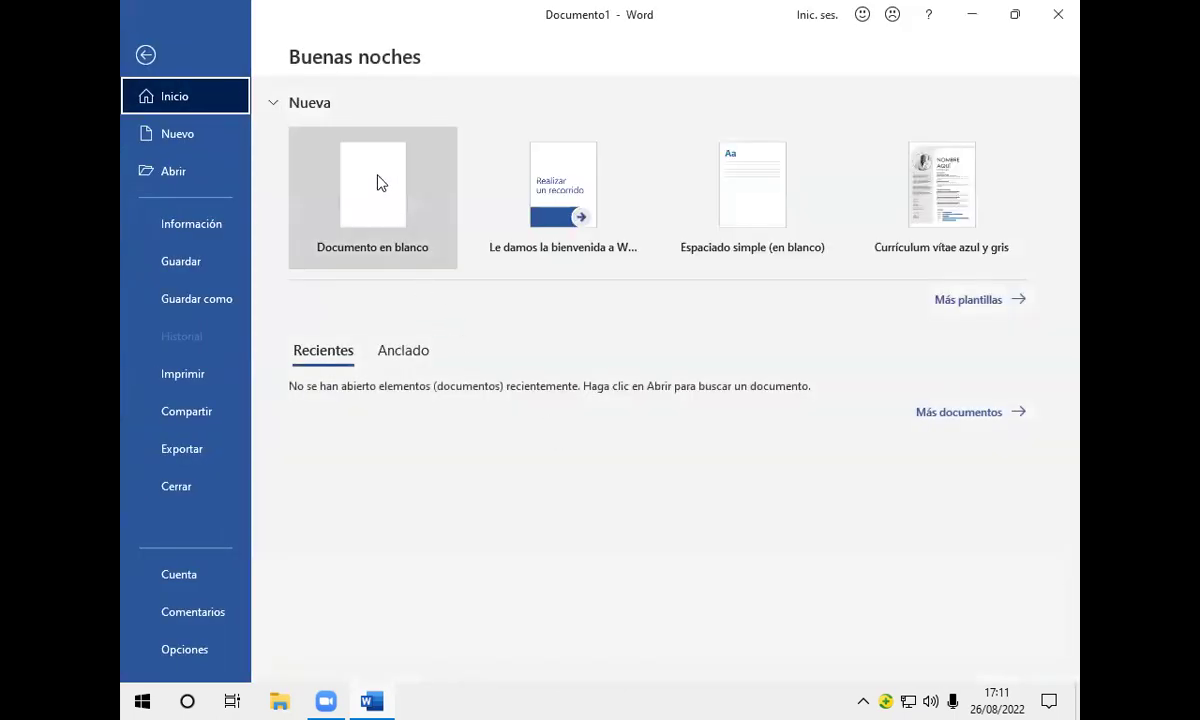
left_click(379, 178)
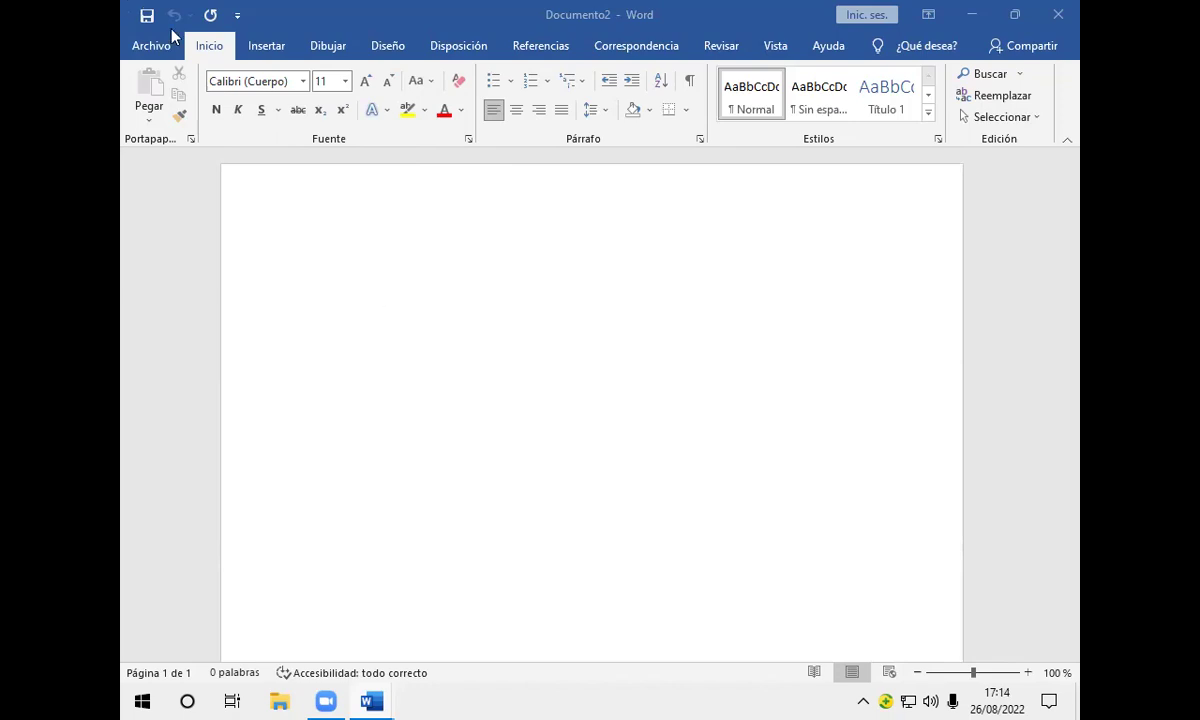
Step: Check Nuevo in the Quick Access Toolbar customize list
left_click(239, 16)
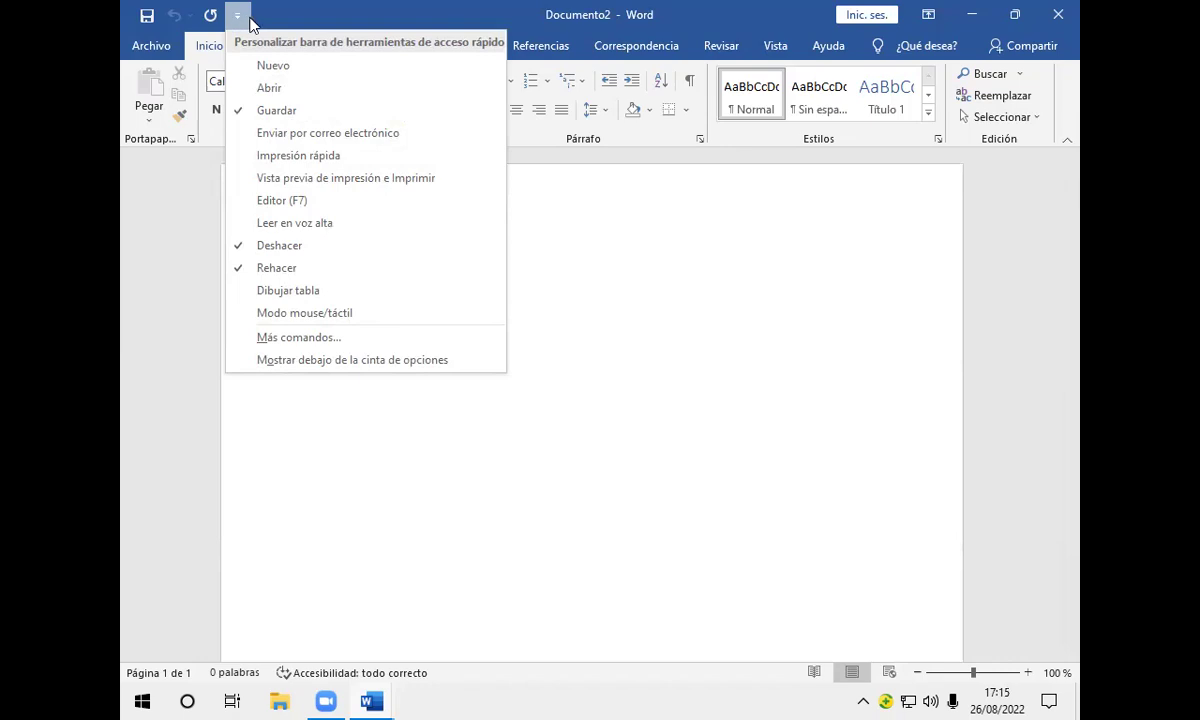
left_click(242, 69)
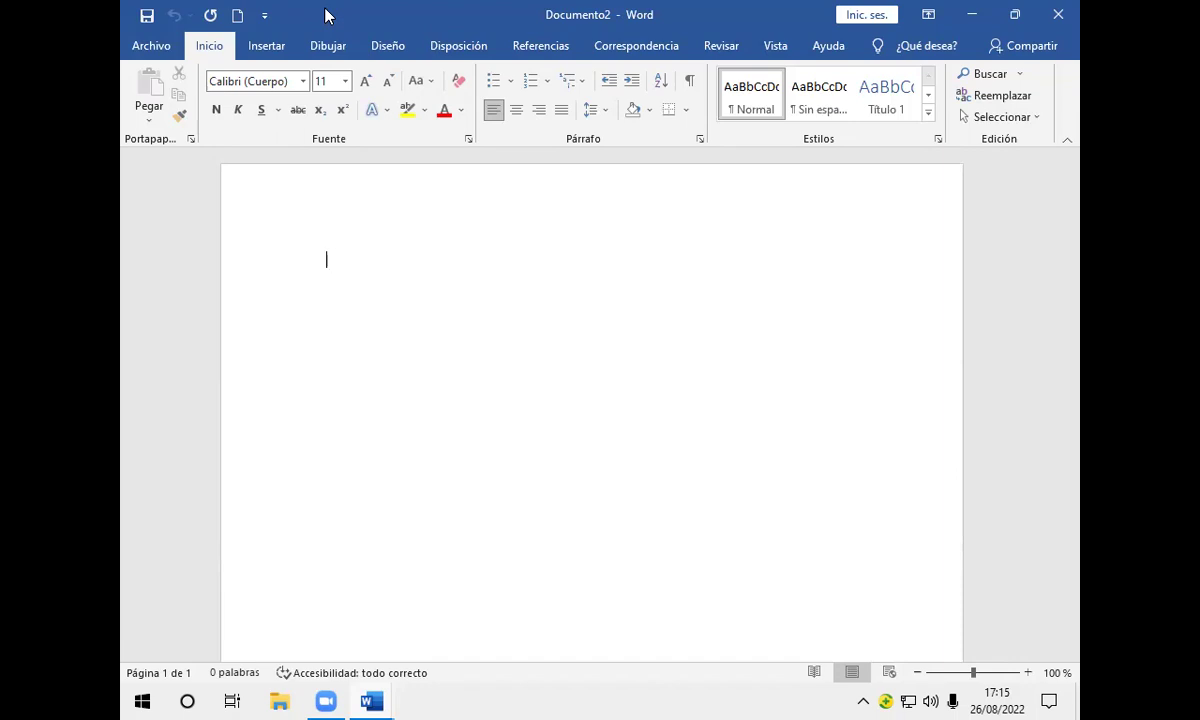
left_click(262, 18)
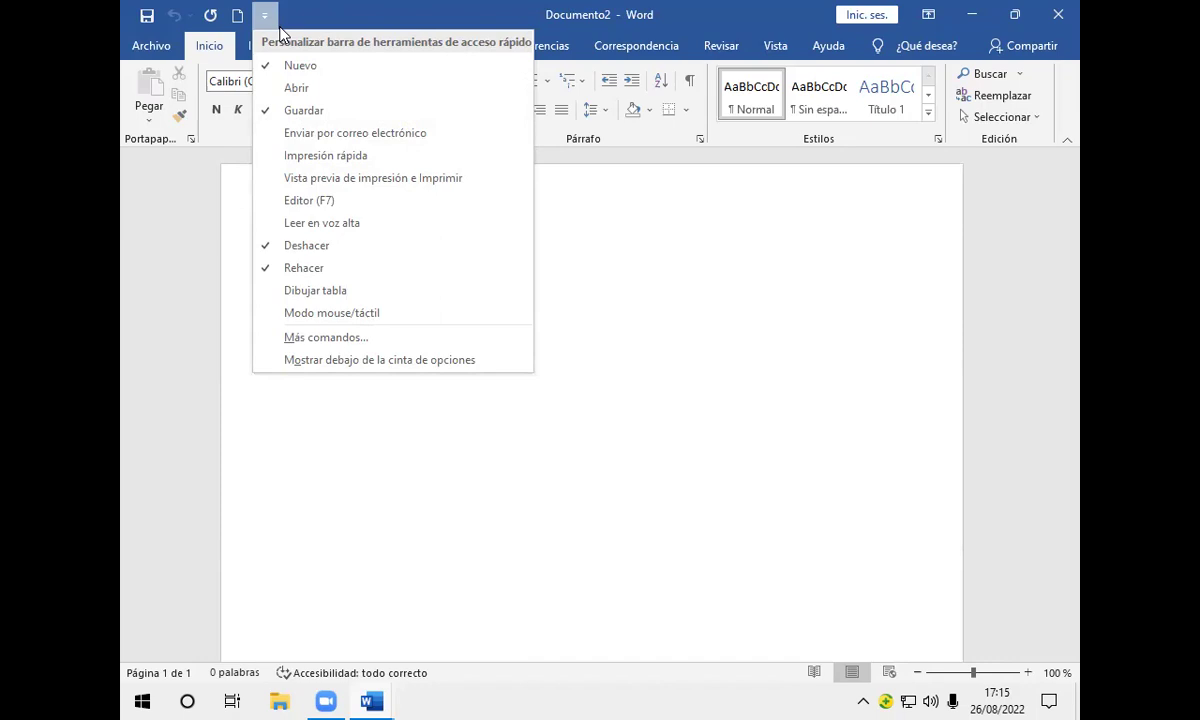
left_click(280, 157)
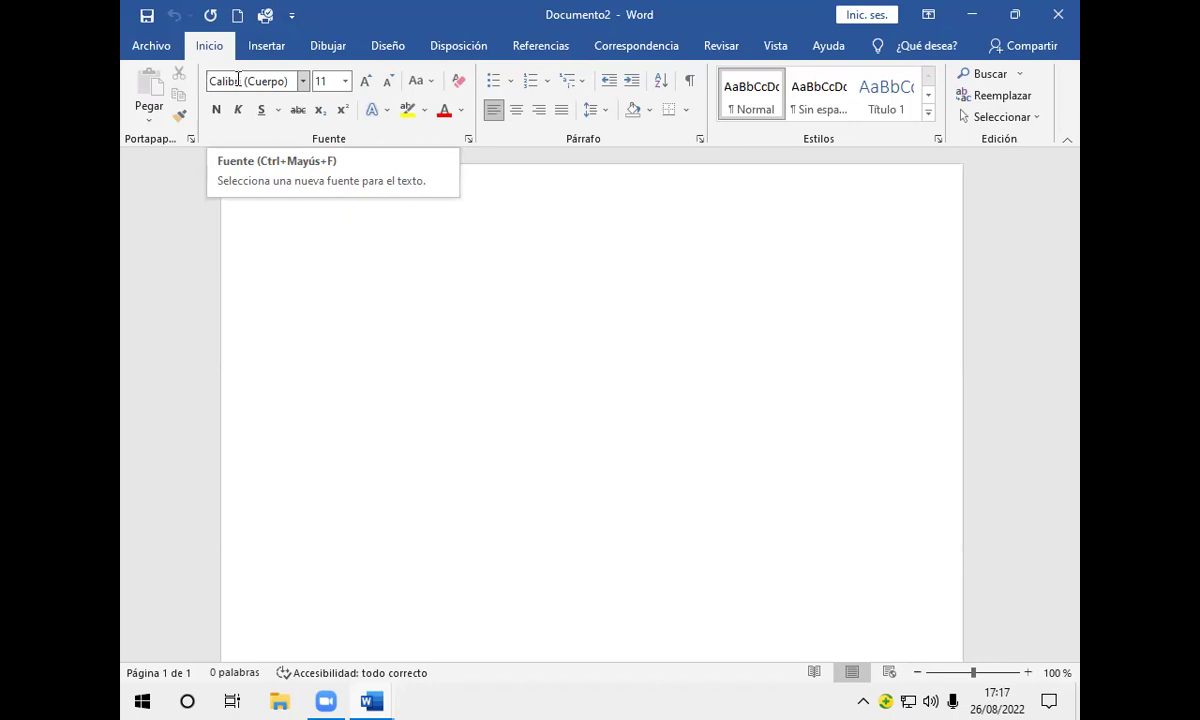
Step: Switch the ribbon to the Vista tab for Documento2
left_click(783, 48)
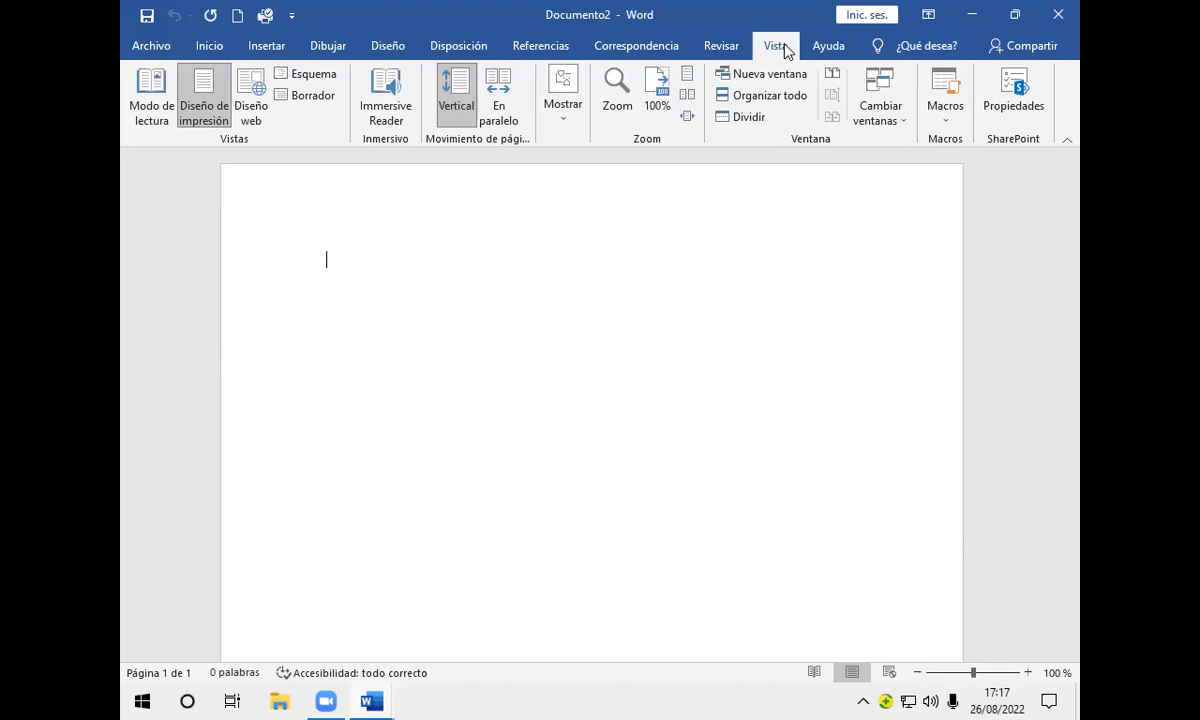
Step: Turn on the ruler and Líneas de la cuadrícula under Vista > Mostrar
left_click(563, 124)
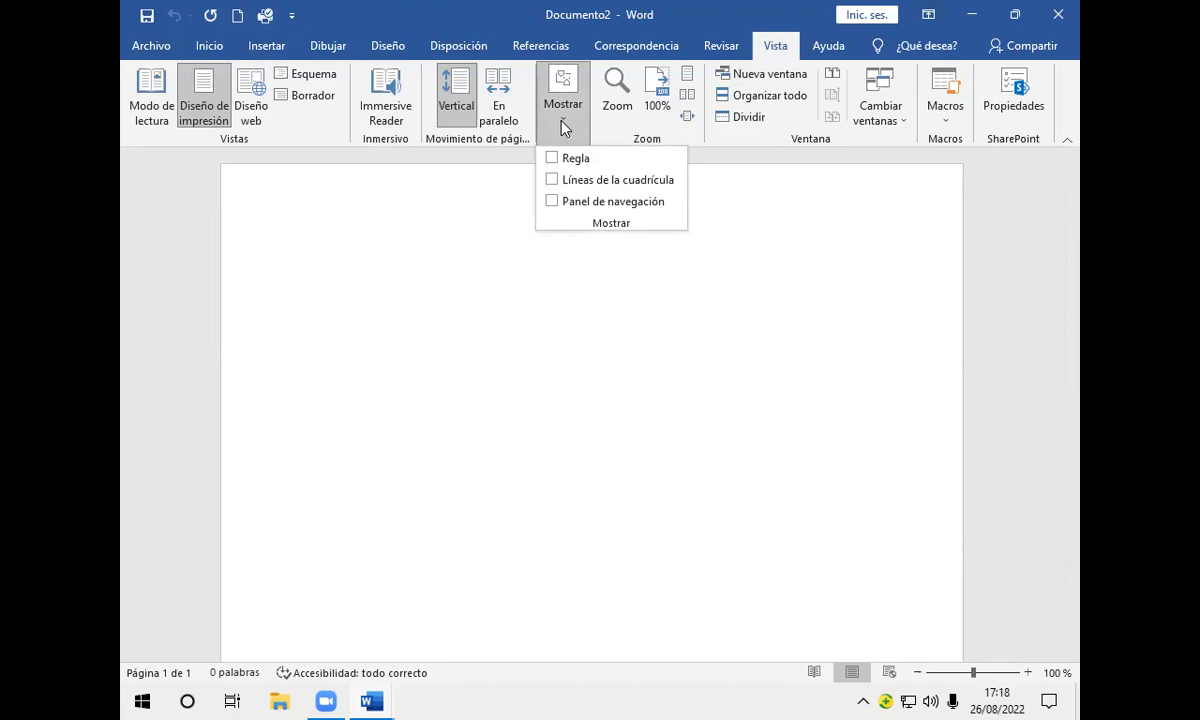
left_click(551, 158)
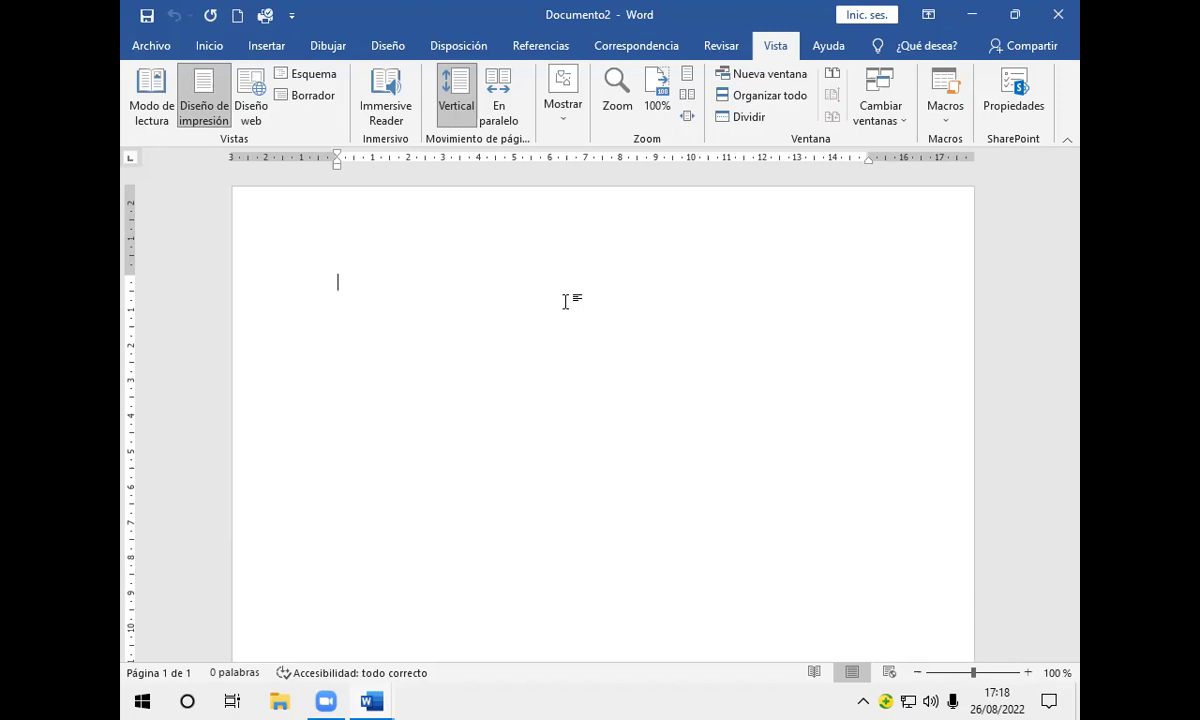
left_click(565, 122)
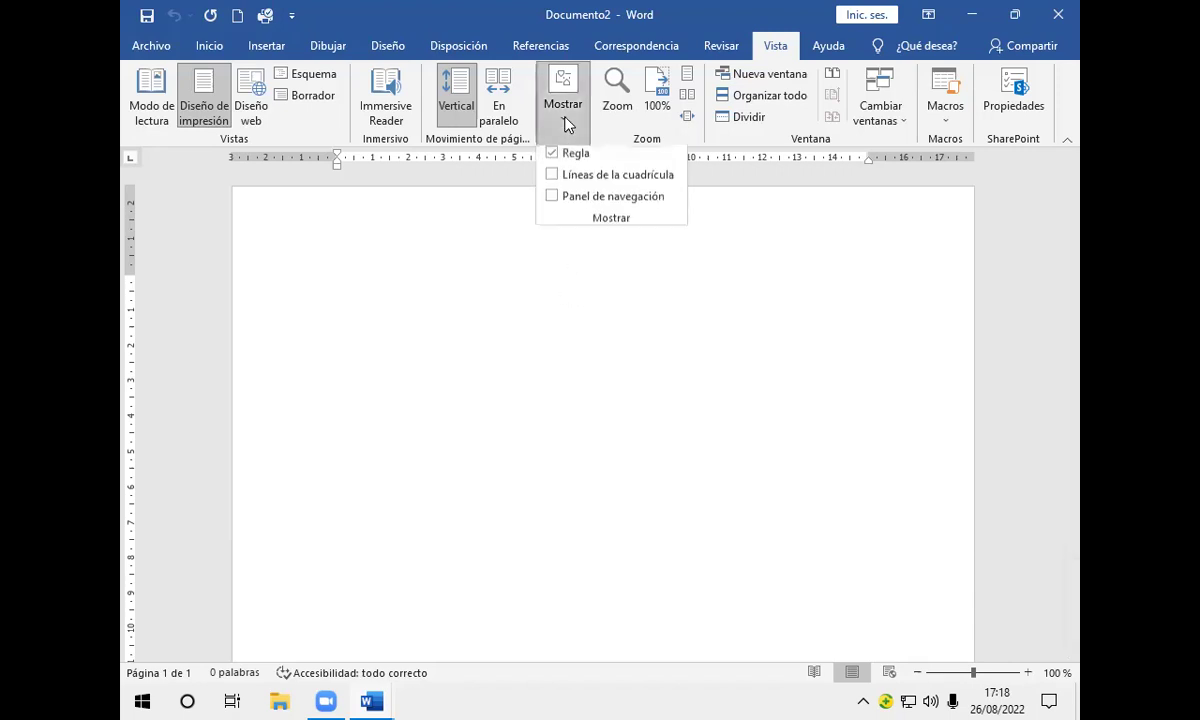
left_click(552, 182)
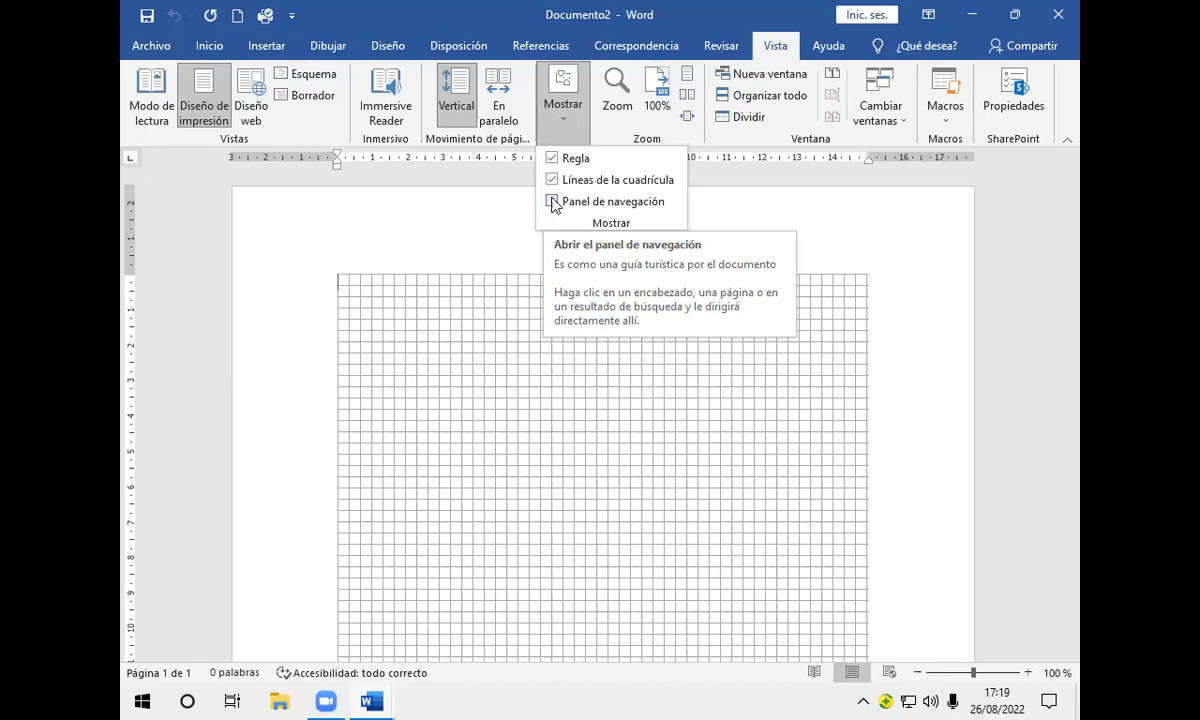
Step: Show the Panel de navegación with its Páginas tab listing page thumbnails
left_click(553, 202)
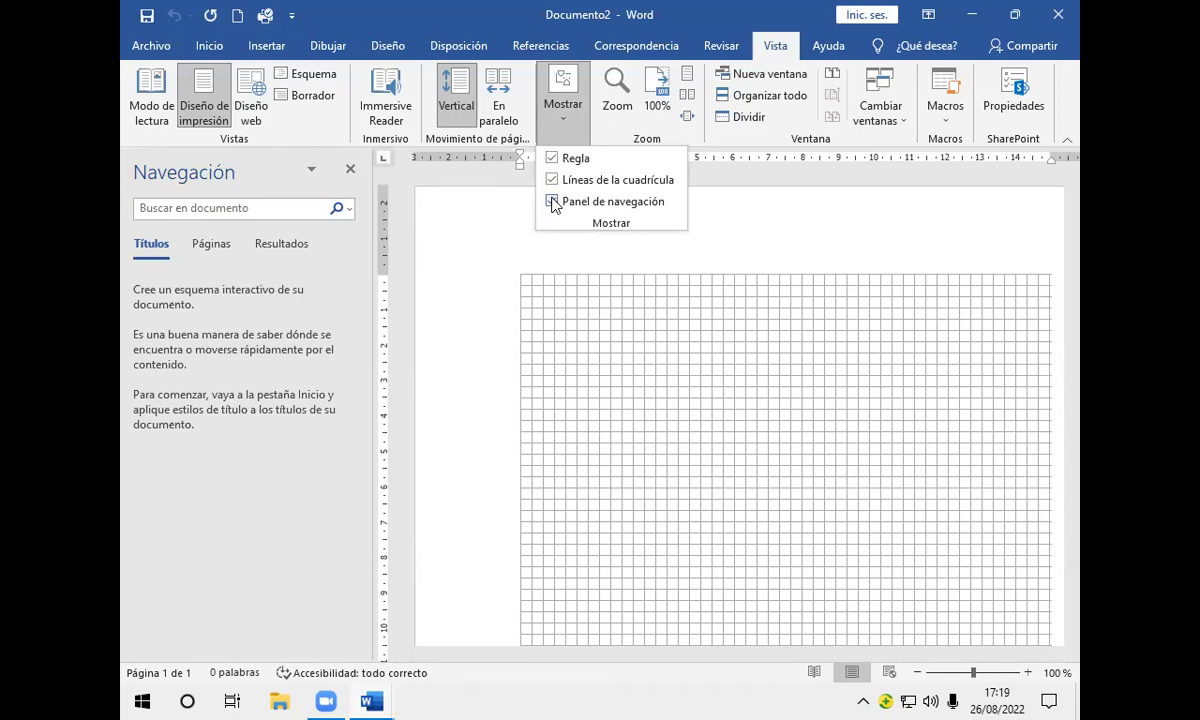
left_click(213, 246)
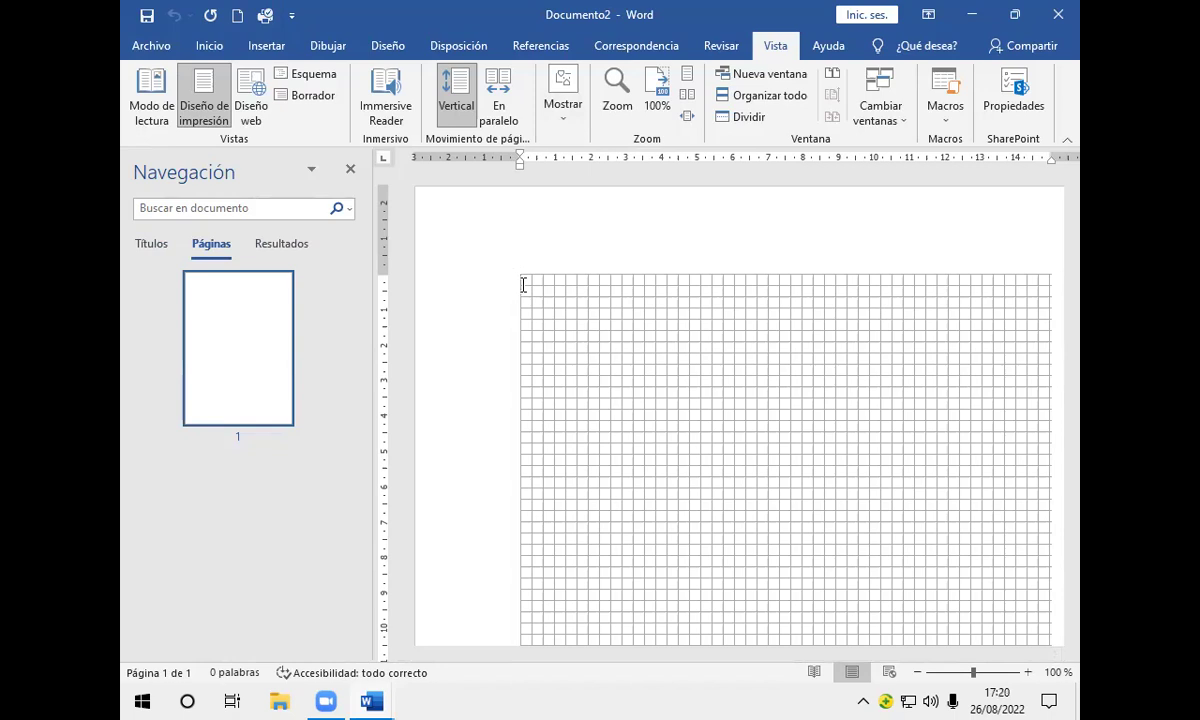
Step: Insert page breaks until the status bar reads Página 5 de 5, and dismiss the 360 popup
key("ctrl+Return")
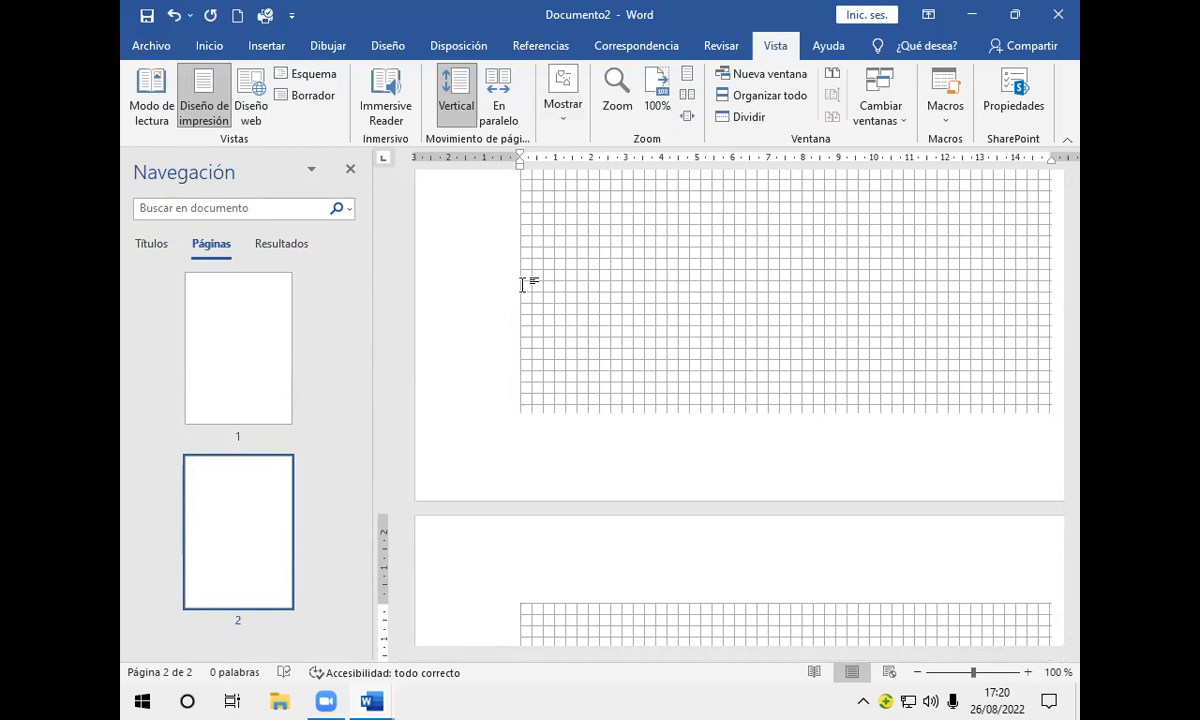
key("ctrl+Return")
key("ctrl+Return")
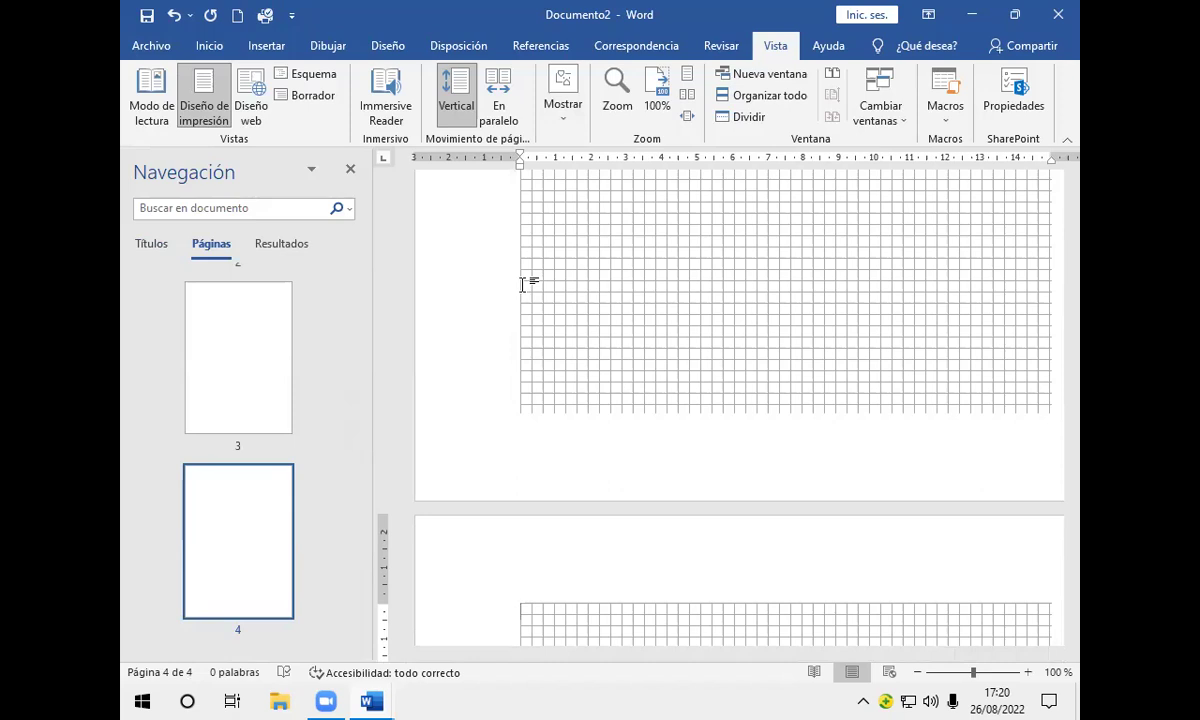
key("ctrl+Return")
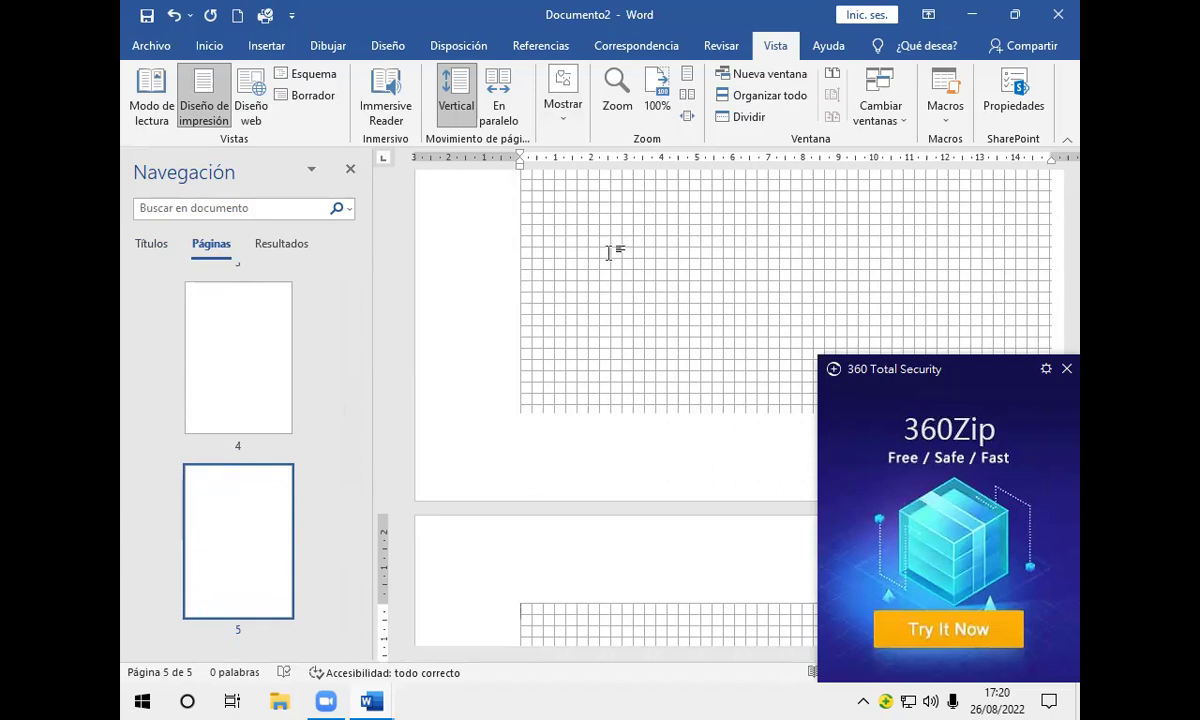
left_click(1066, 368)
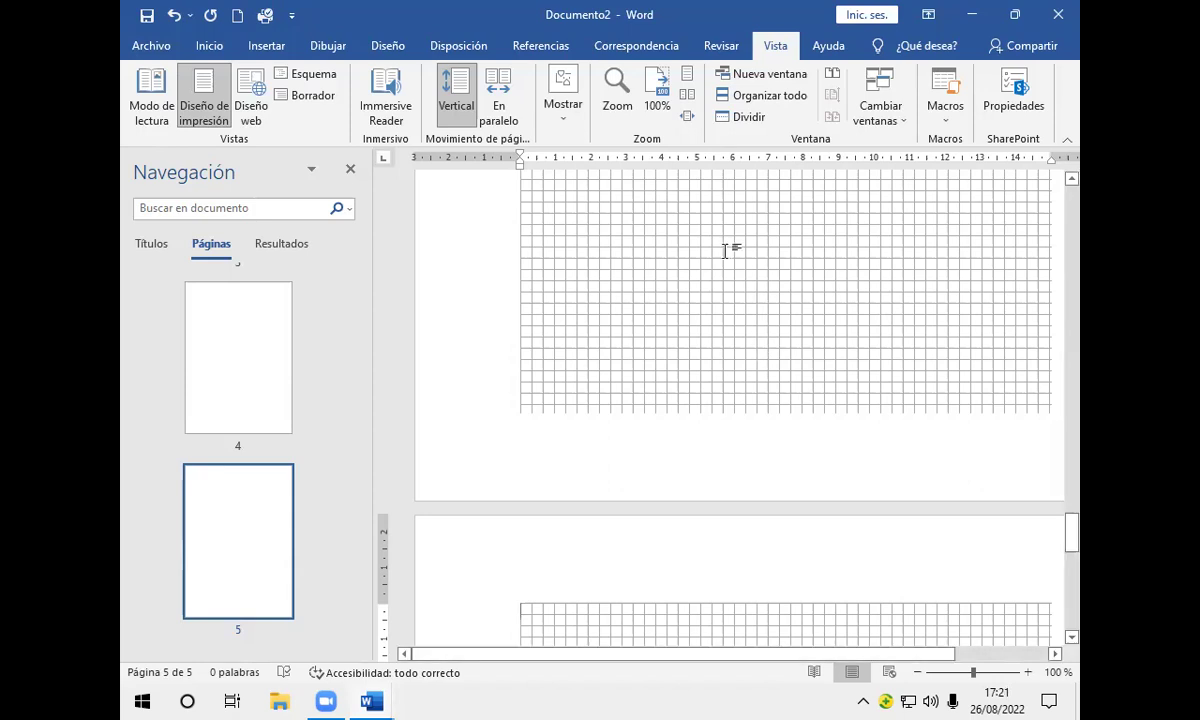
Step: Uncheck Líneas de la cuadrícula under Vista > Mostrar and close the Navegación pane
left_click(571, 118)
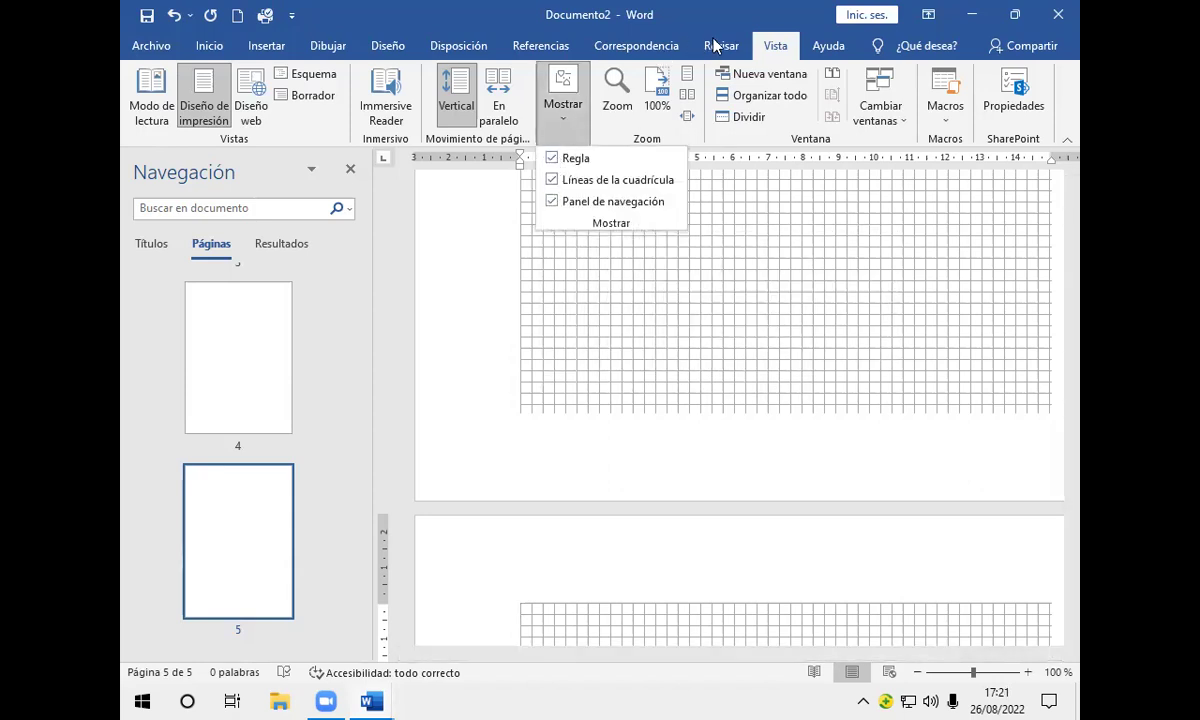
left_click(773, 47)
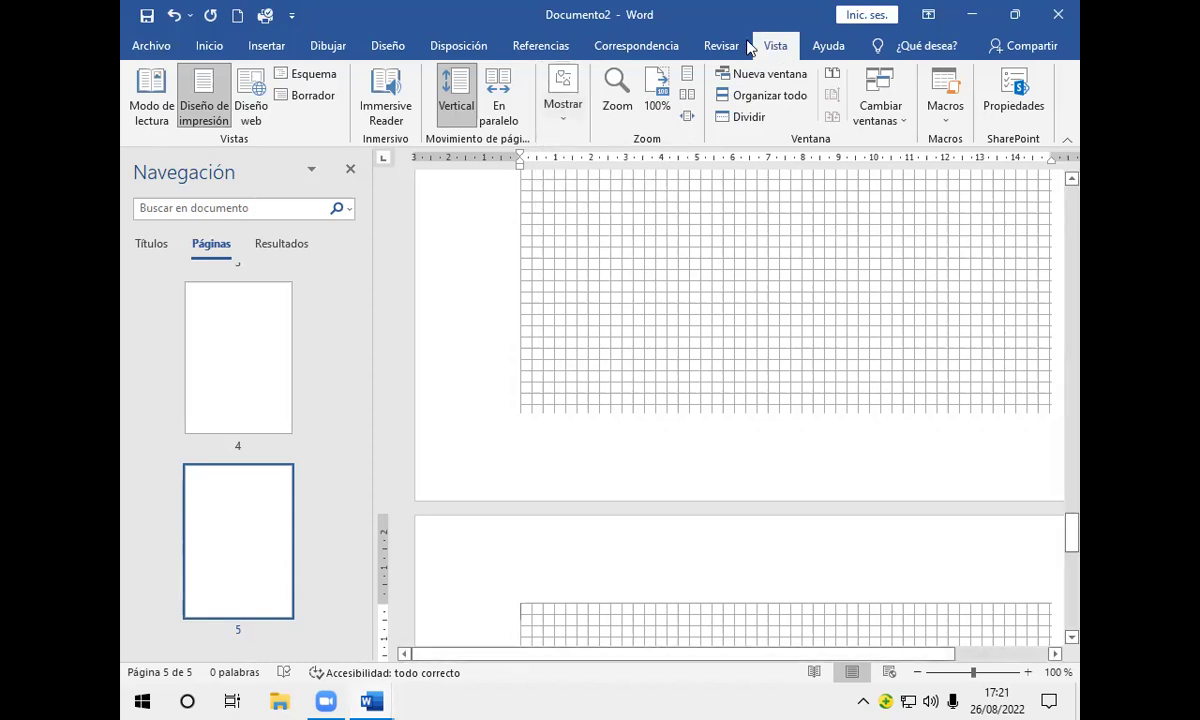
left_click(561, 132)
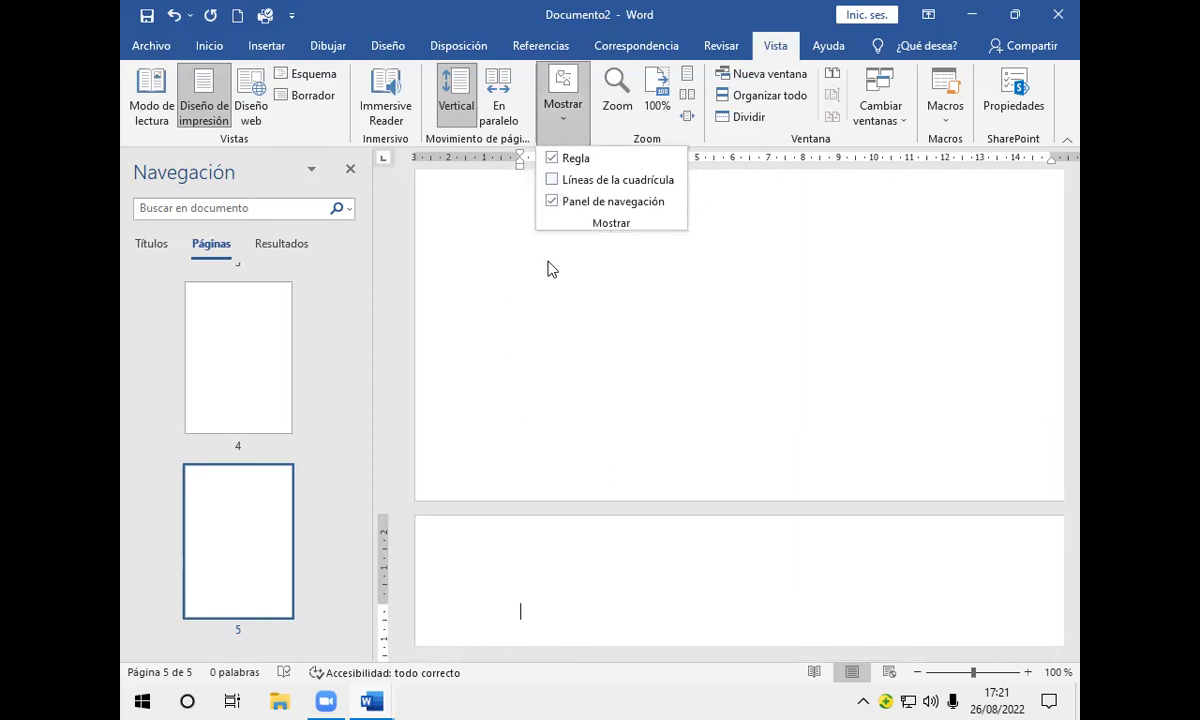
left_click(544, 263)
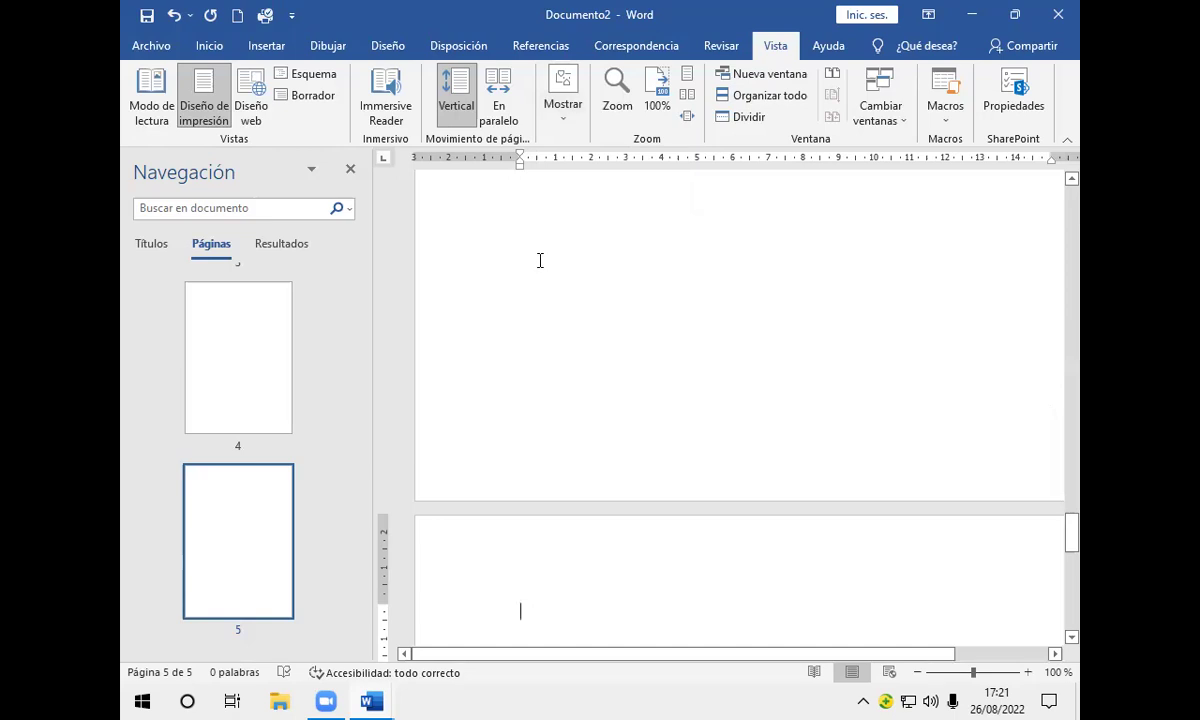
left_click(352, 171)
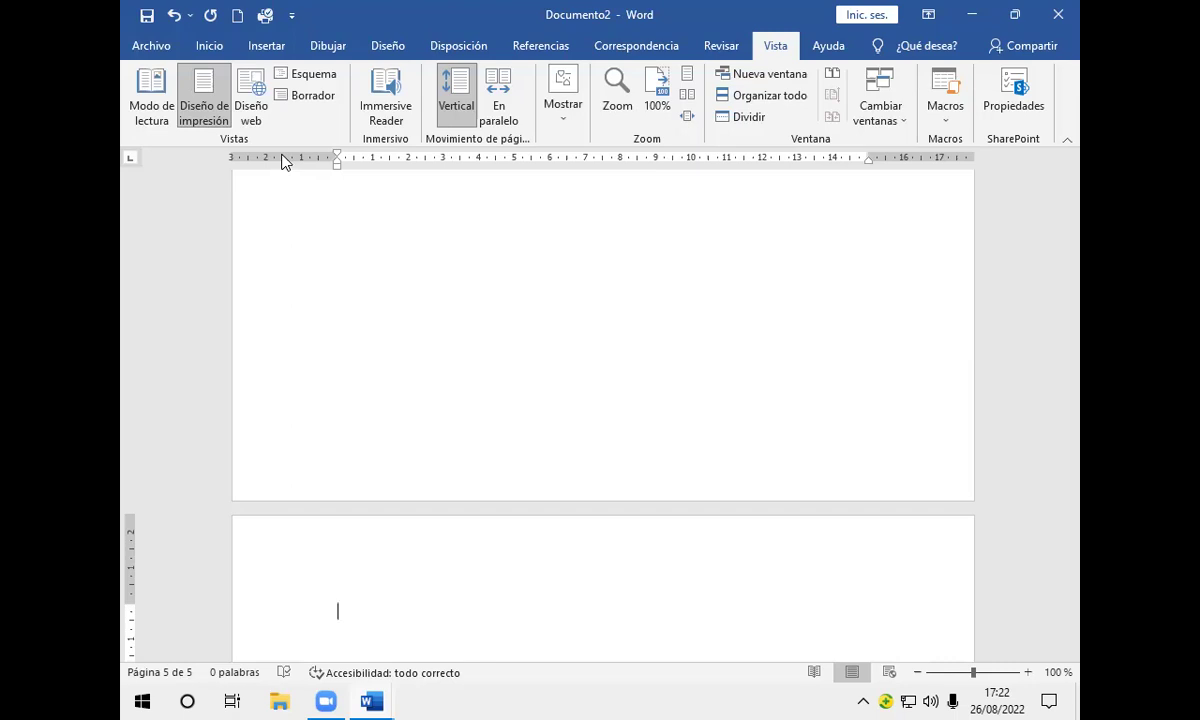
double_click(283, 157)
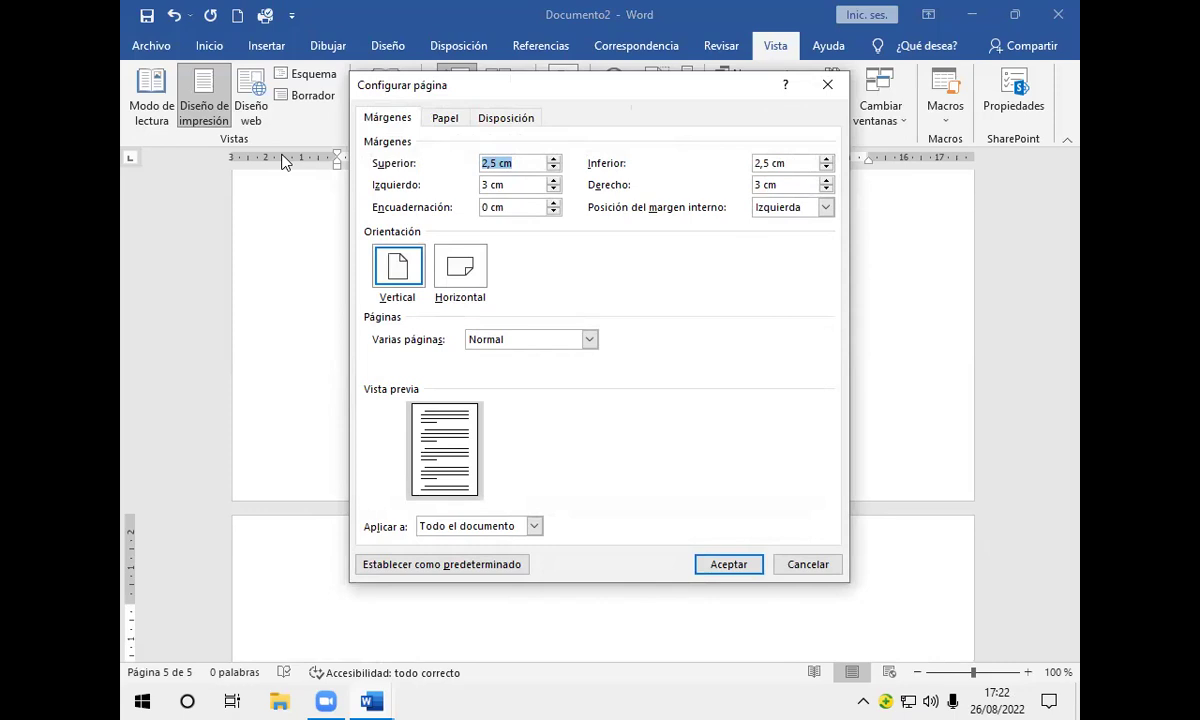
left_click(828, 86)
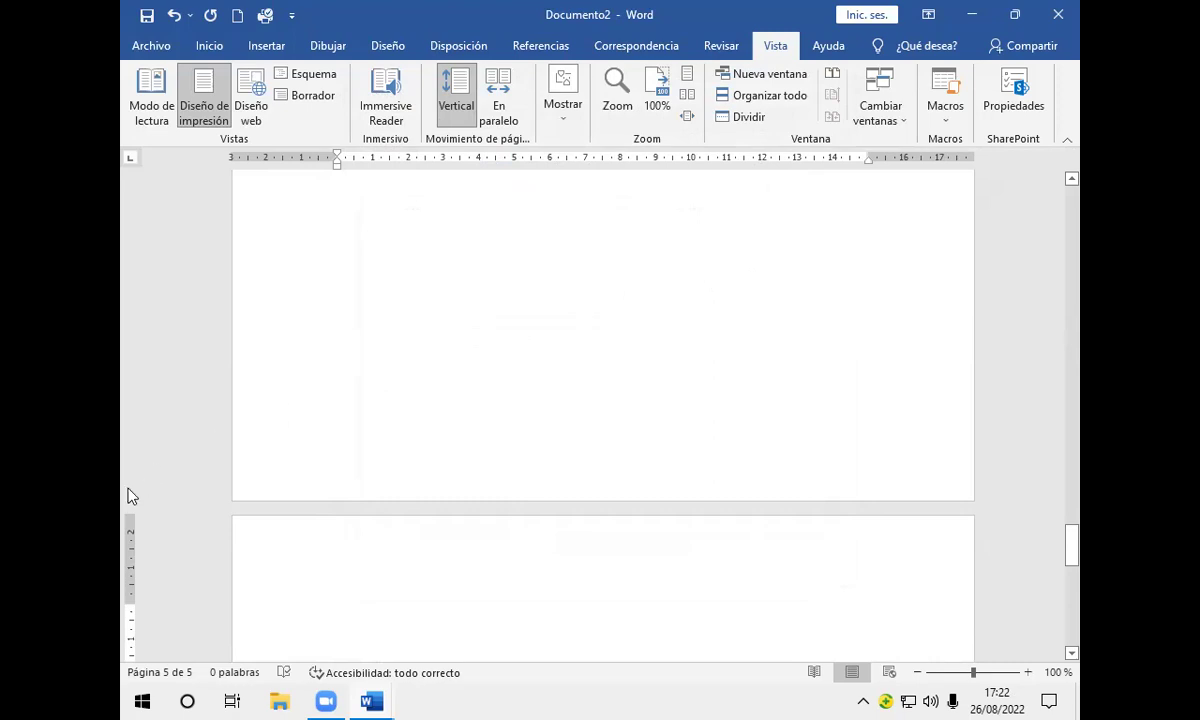
Step: Reopen the Configurar página dialog by double-clicking the vertical ruler
double_click(128, 537)
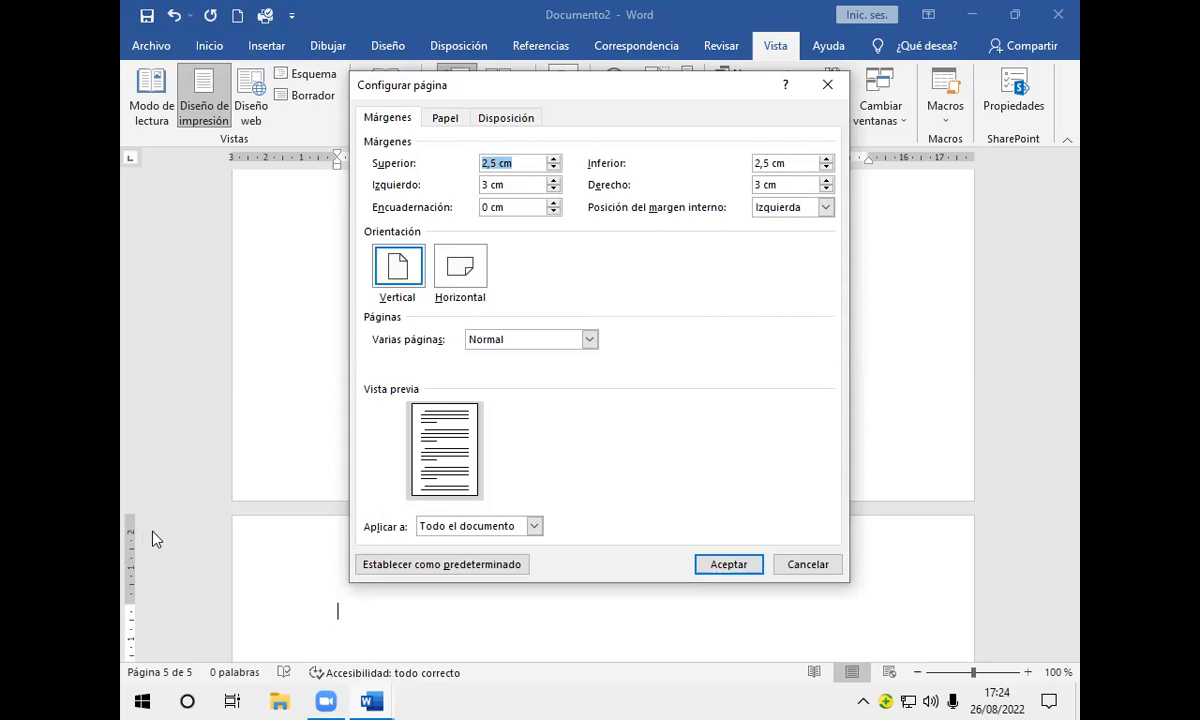
Step: On the Papel tab, expand the Tamaño del papel list, which still shows A4
left_click(444, 118)
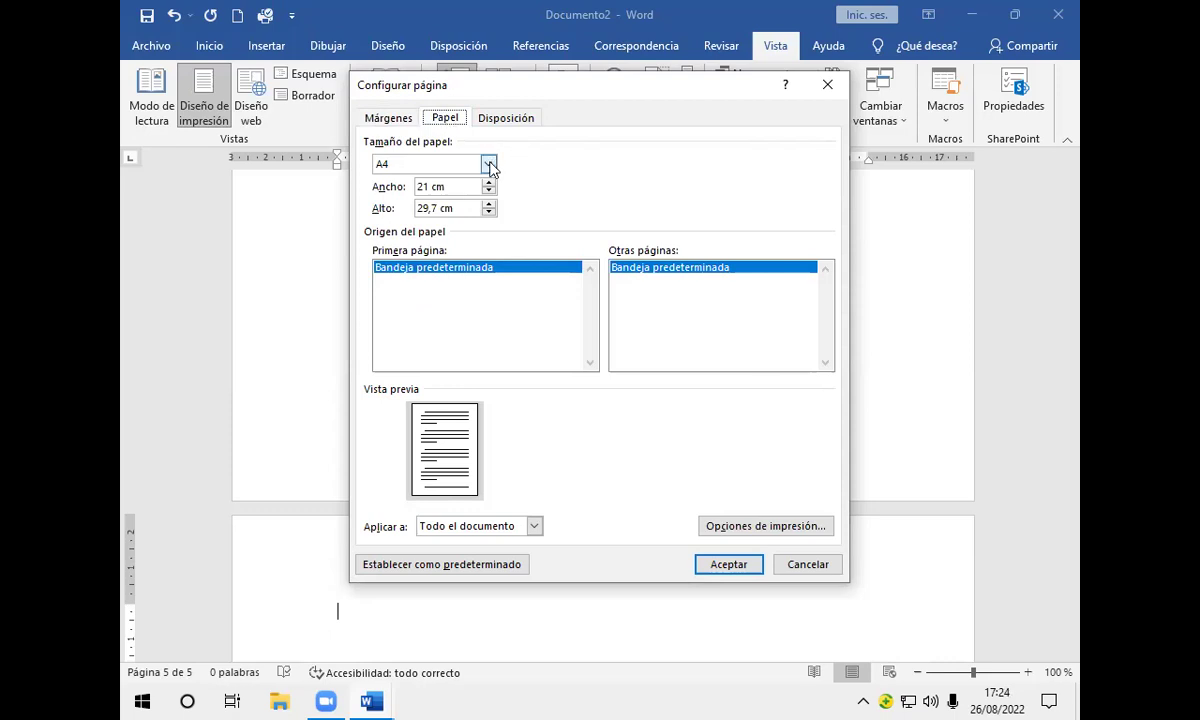
left_click(488, 164)
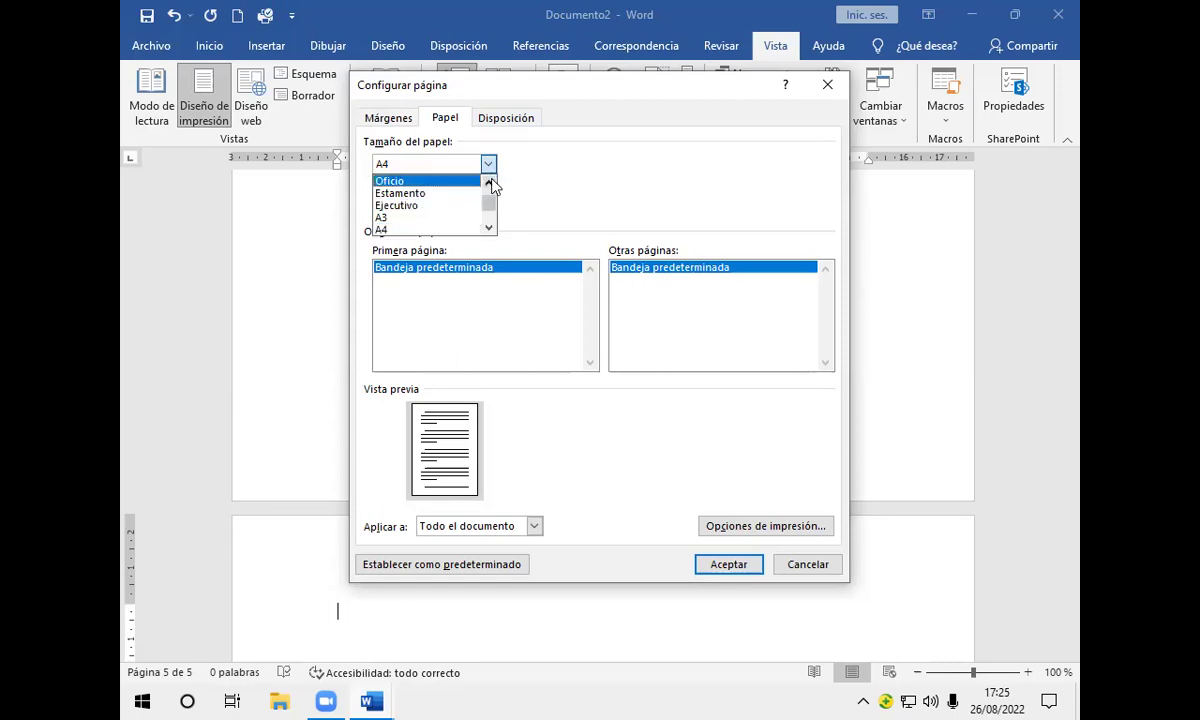
left_click(489, 183)
left_click(490, 185)
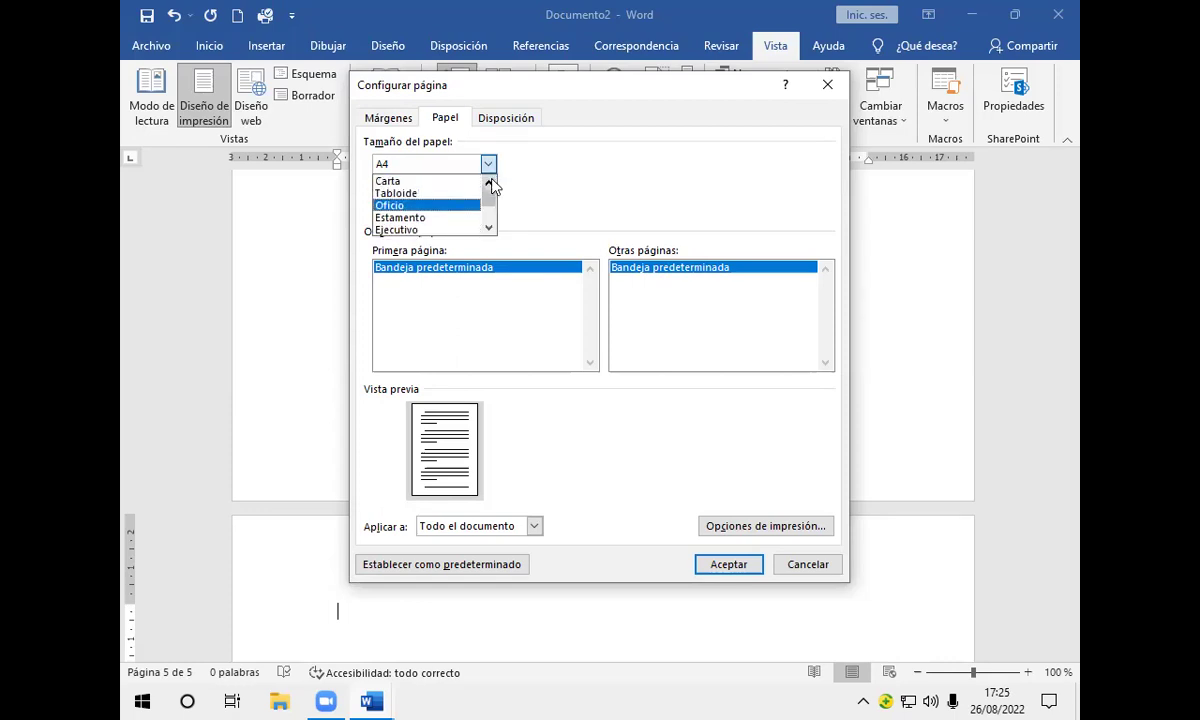
Step: Choose Carta as the paper size and return to the Márgenes settings
left_click(436, 189)
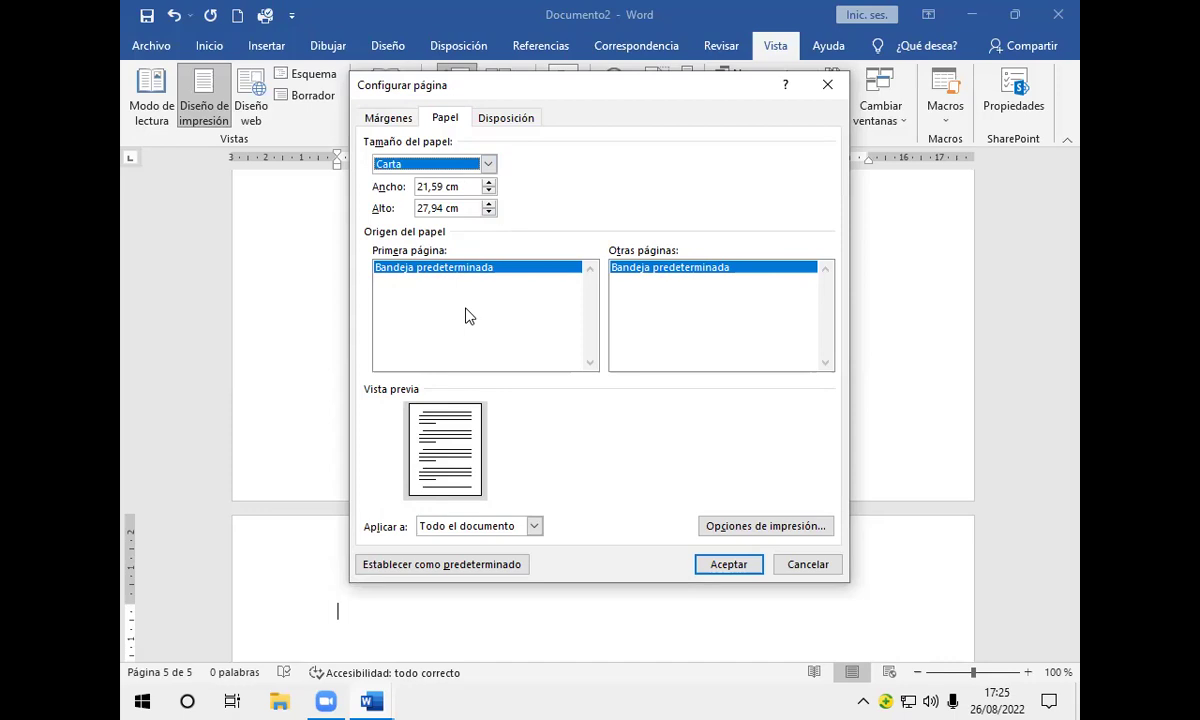
left_click(389, 119)
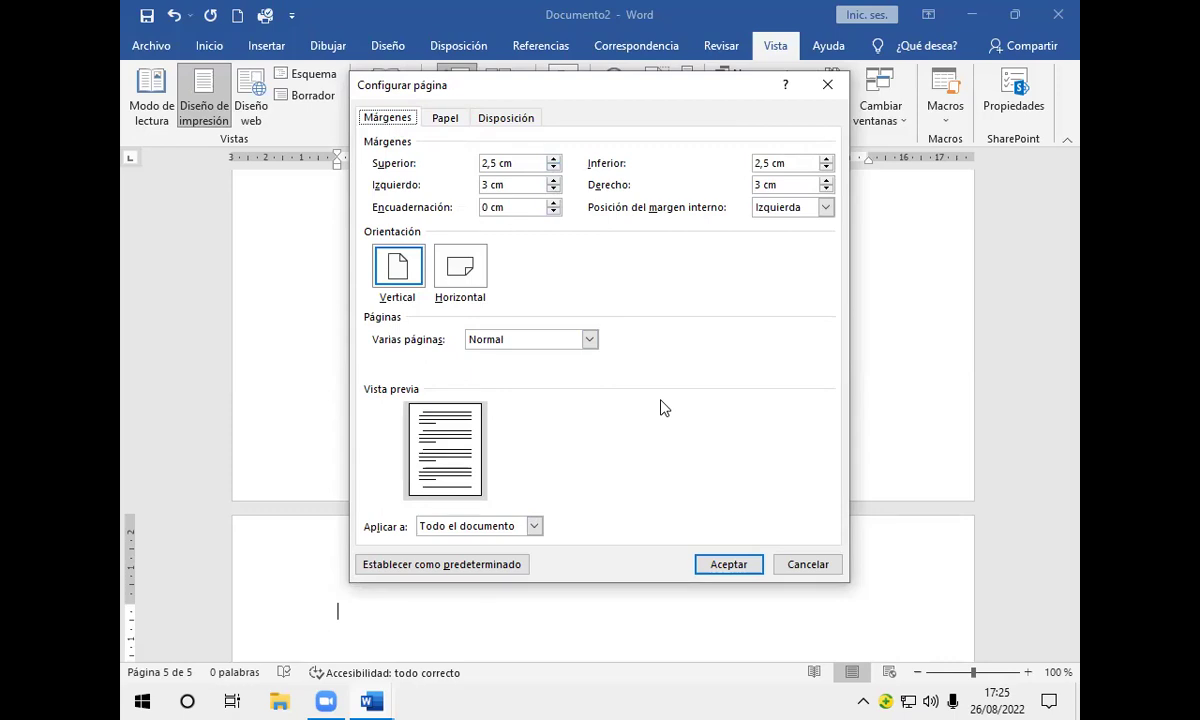
Step: Apply the page setup with Aceptar and close the dialog
left_click(730, 566)
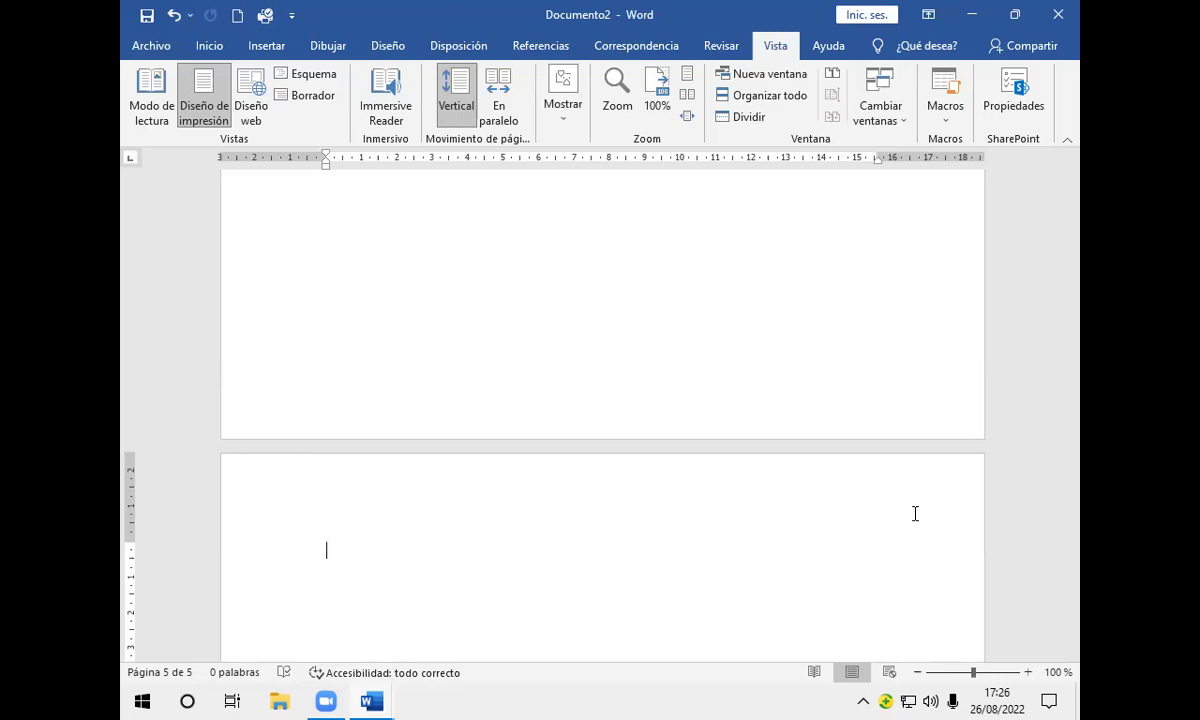
scroll(915, 513, "down", 4, "ctrl")
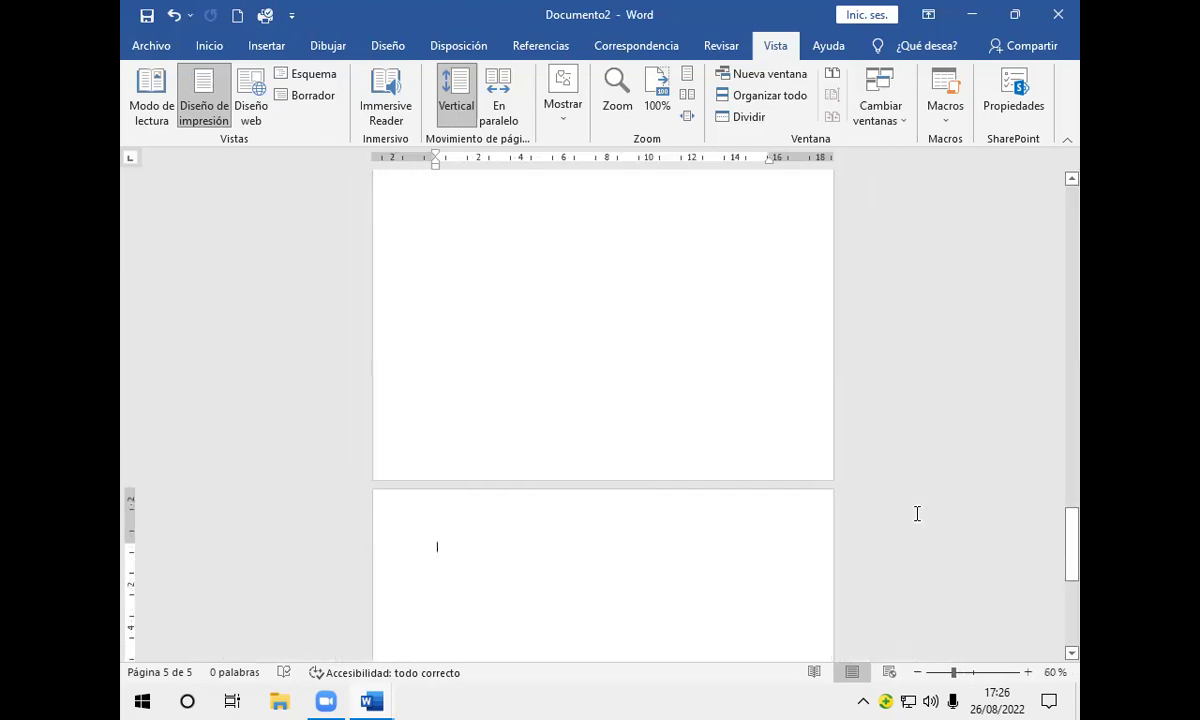
scroll(917, 513, "down", 1, "ctrl")
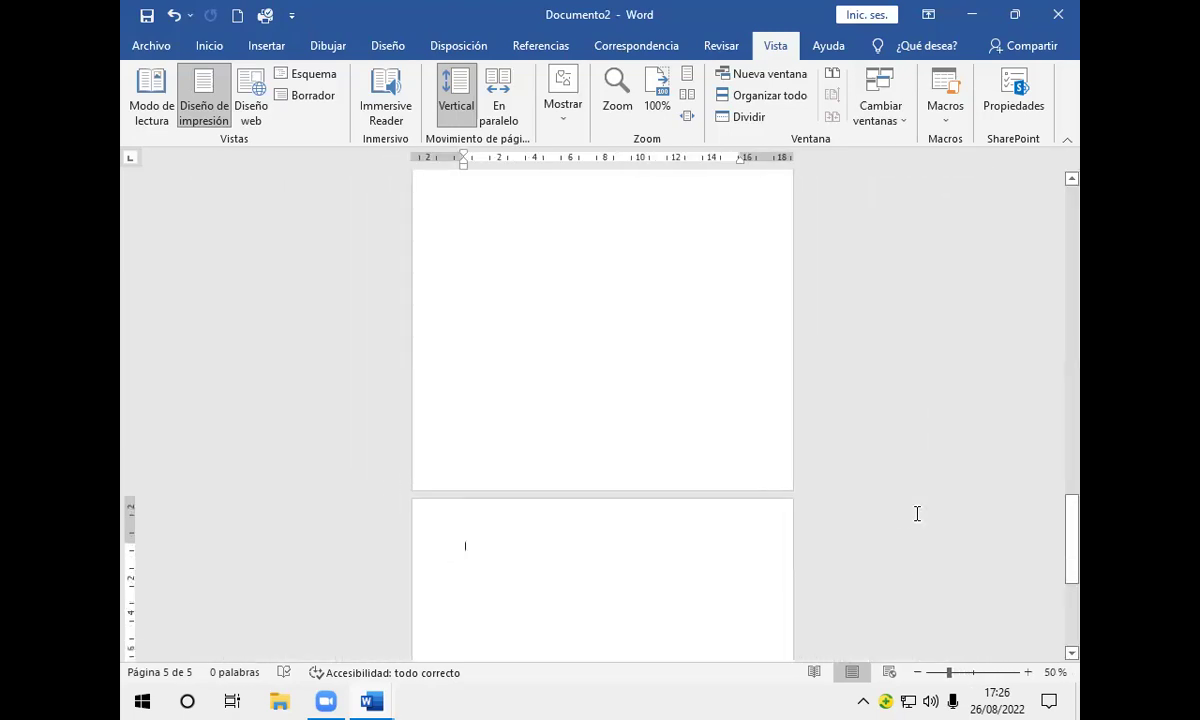
scroll(917, 513, "up", 5, "ctrl")
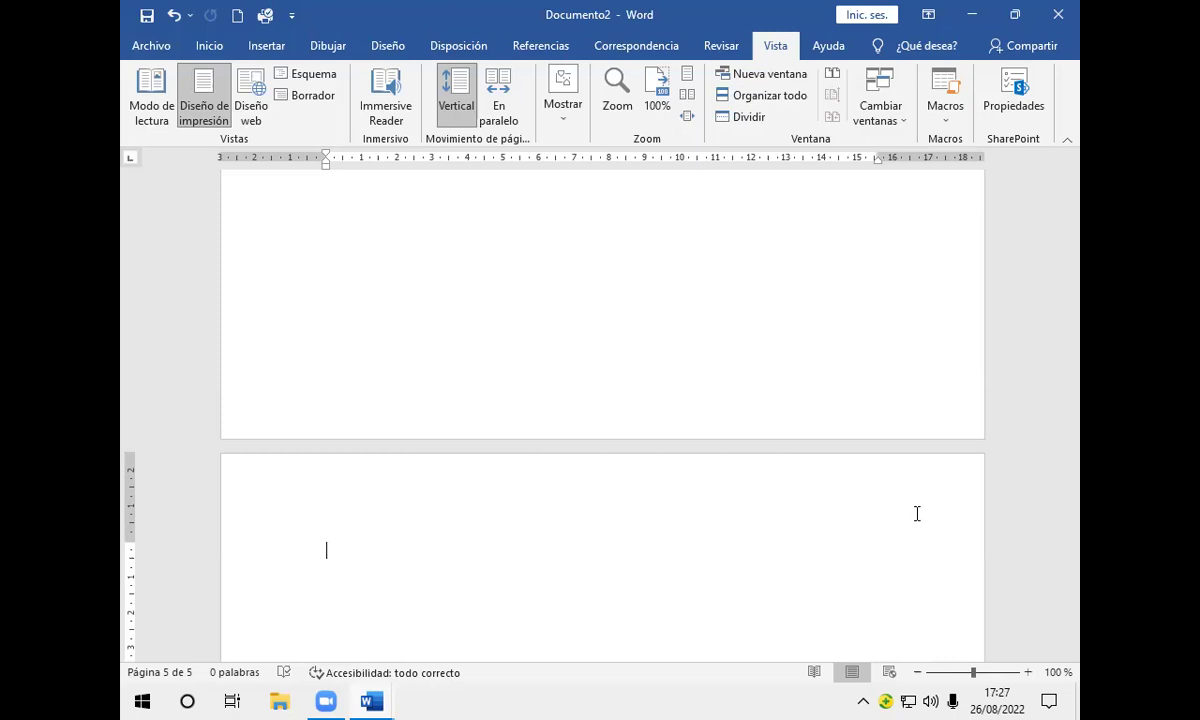
scroll(917, 513, "down", 2)
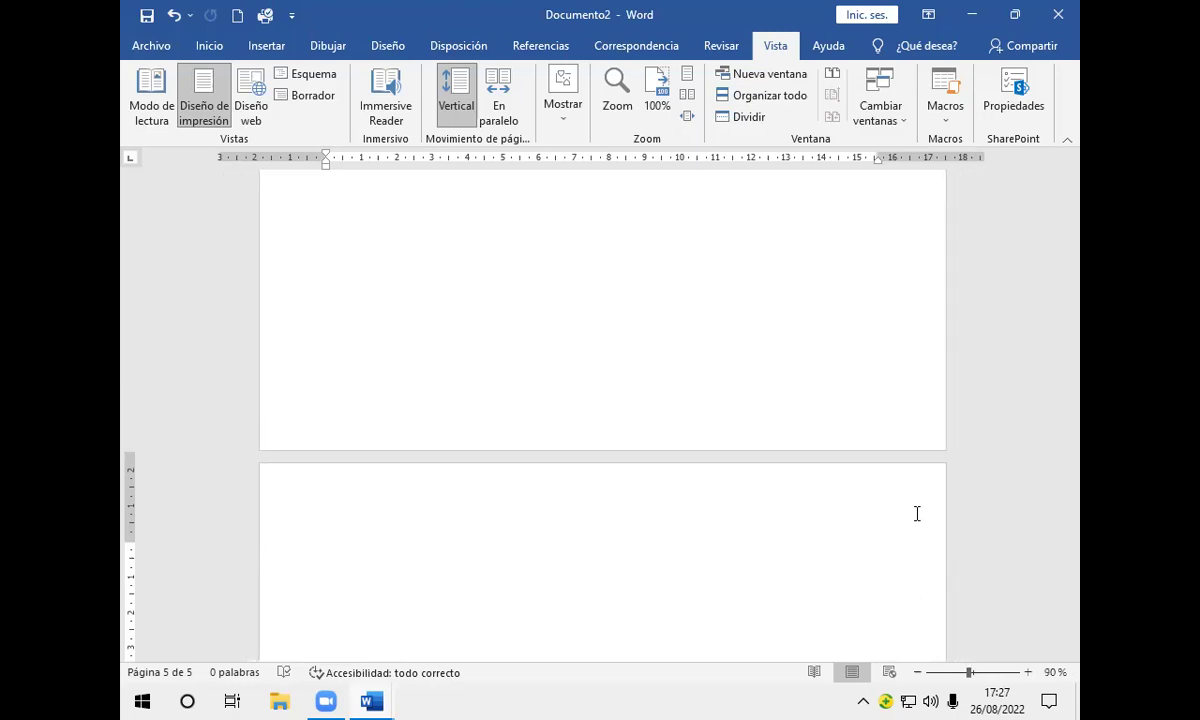
scroll(917, 513, "down", 6)
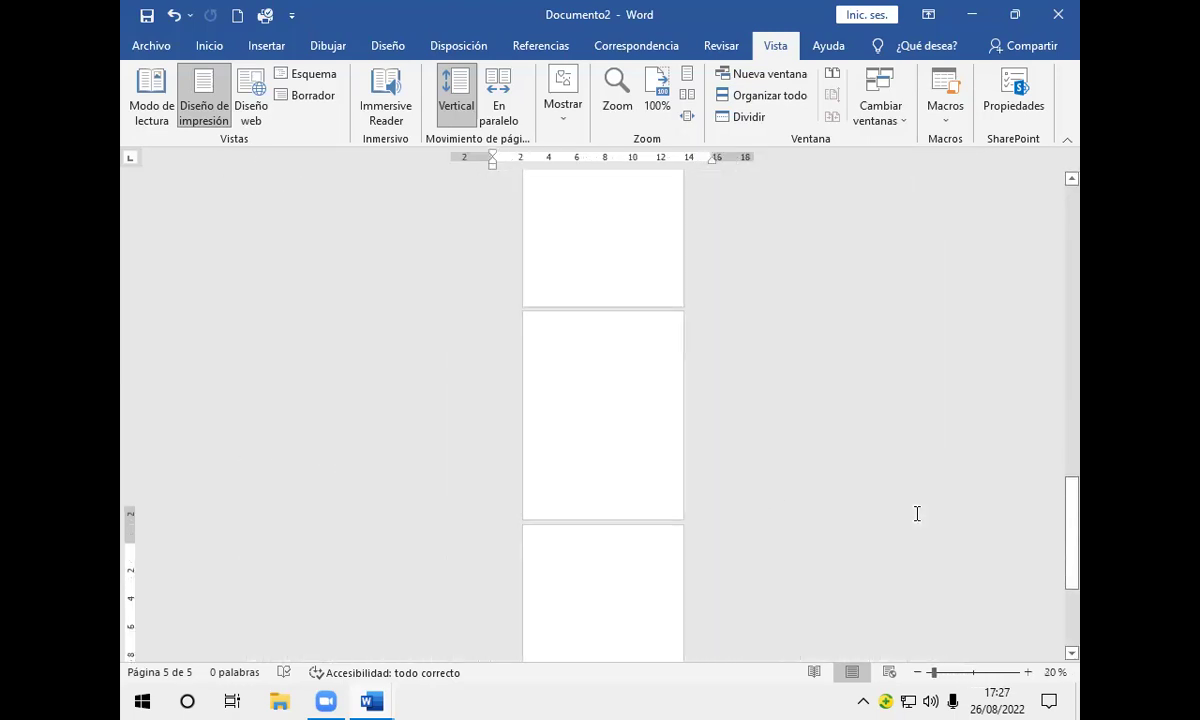
scroll(917, 512, "up", 1)
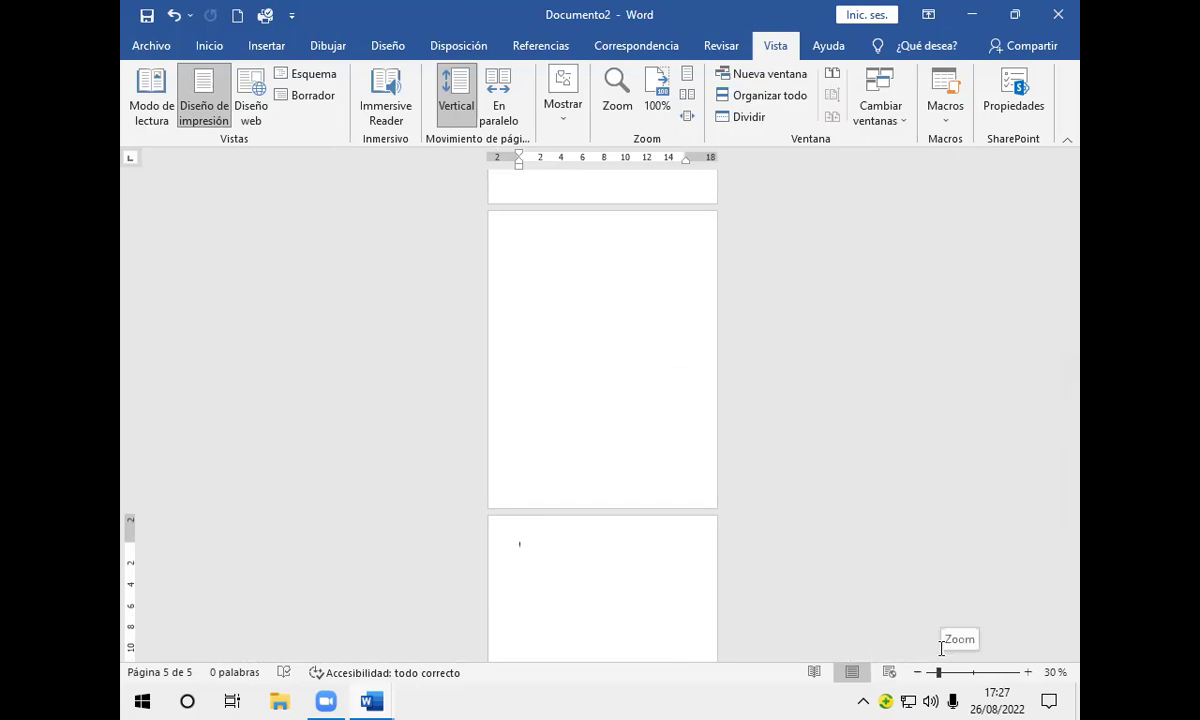
scroll(941, 648, "down", 1)
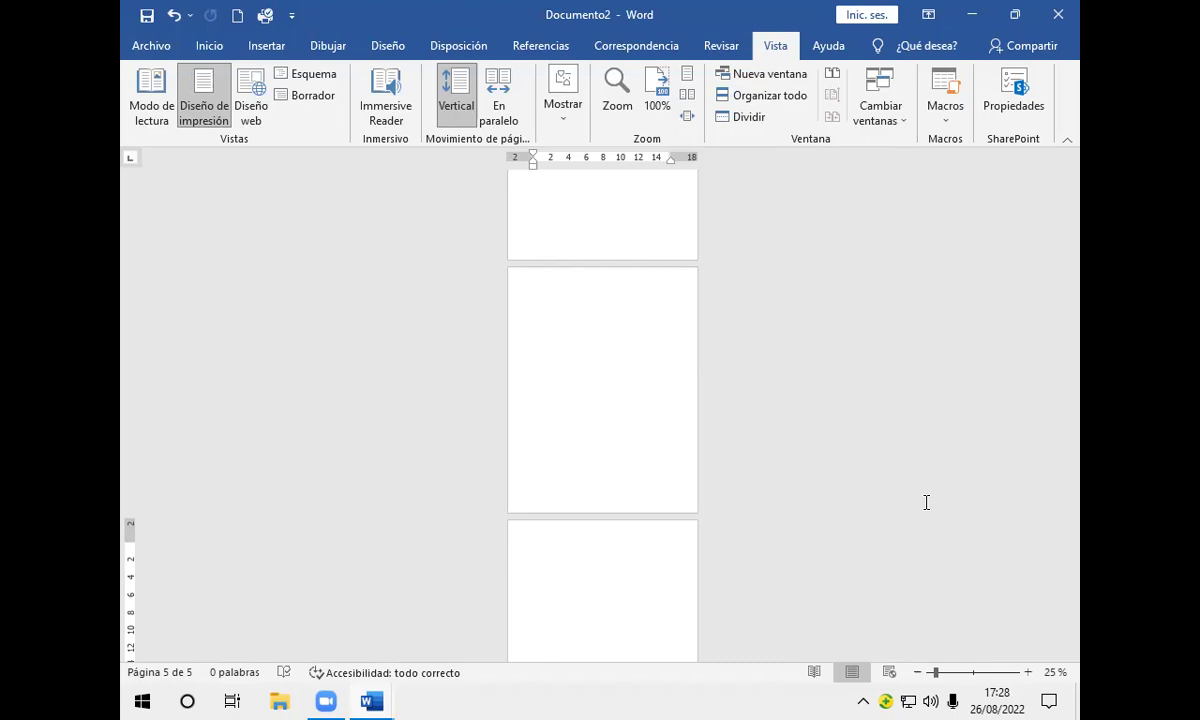
scroll(926, 502, "up", 7, "ctrl")
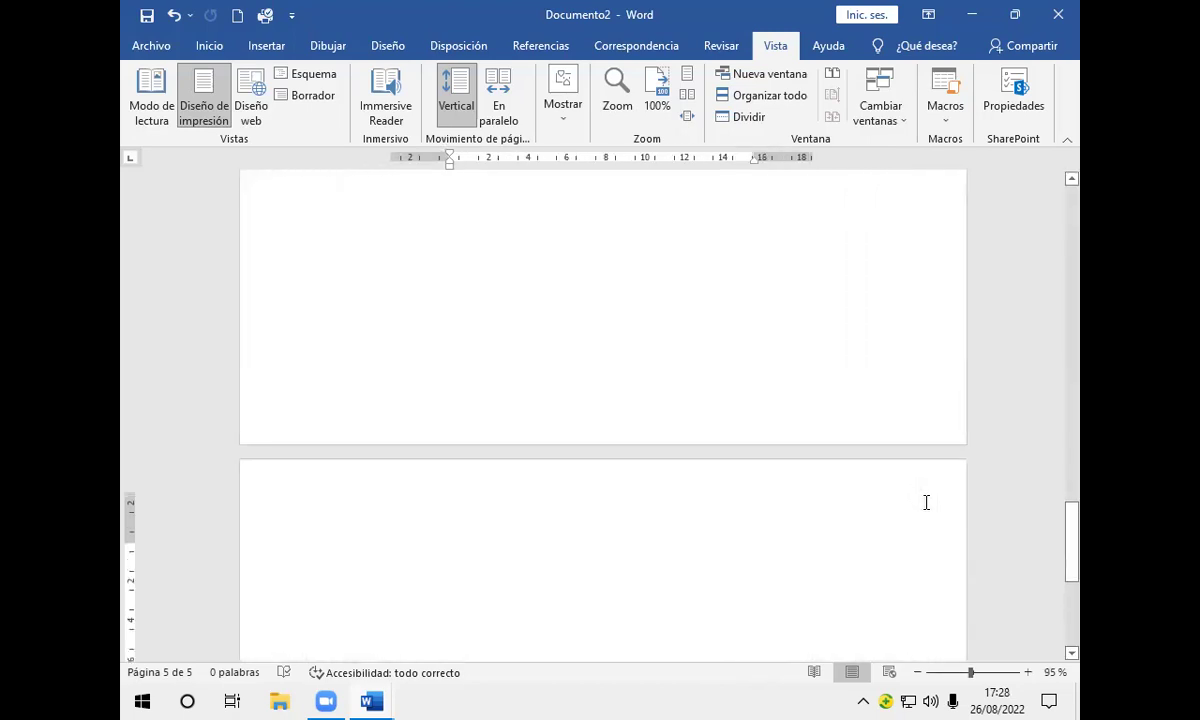
scroll(926, 502, "up", 2, "ctrl")
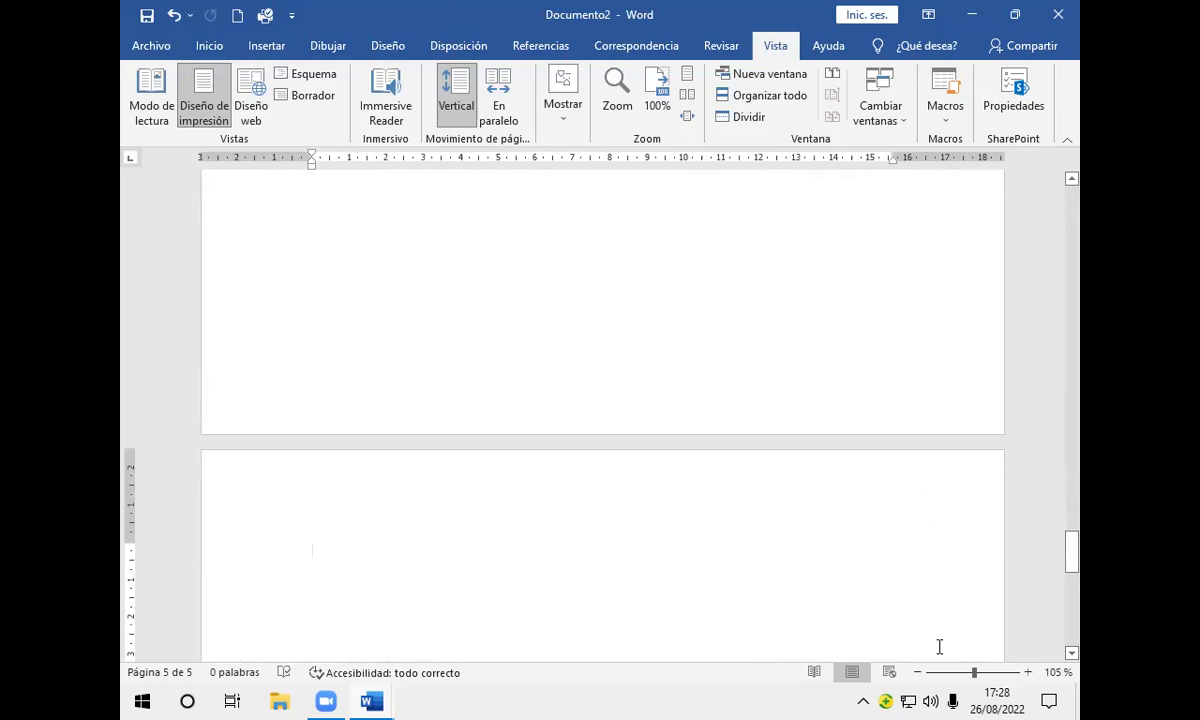
scroll(939, 646, "down", 1, "ctrl")
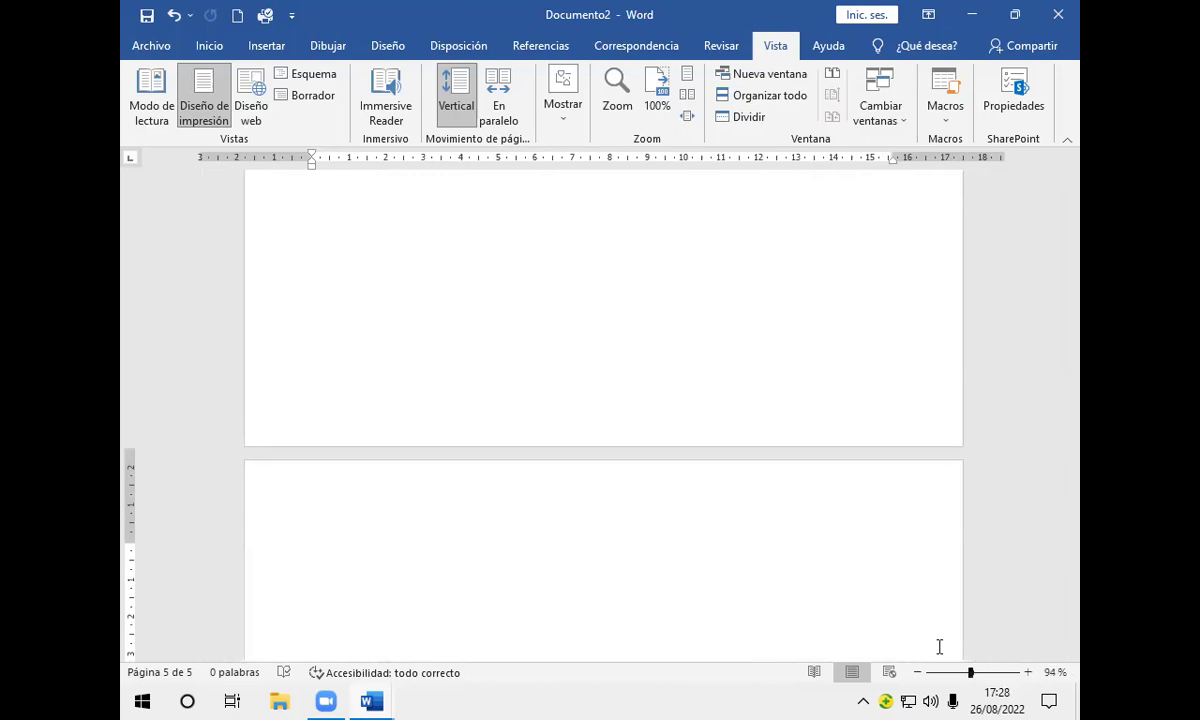
scroll(939, 646, "up", 1, "ctrl")
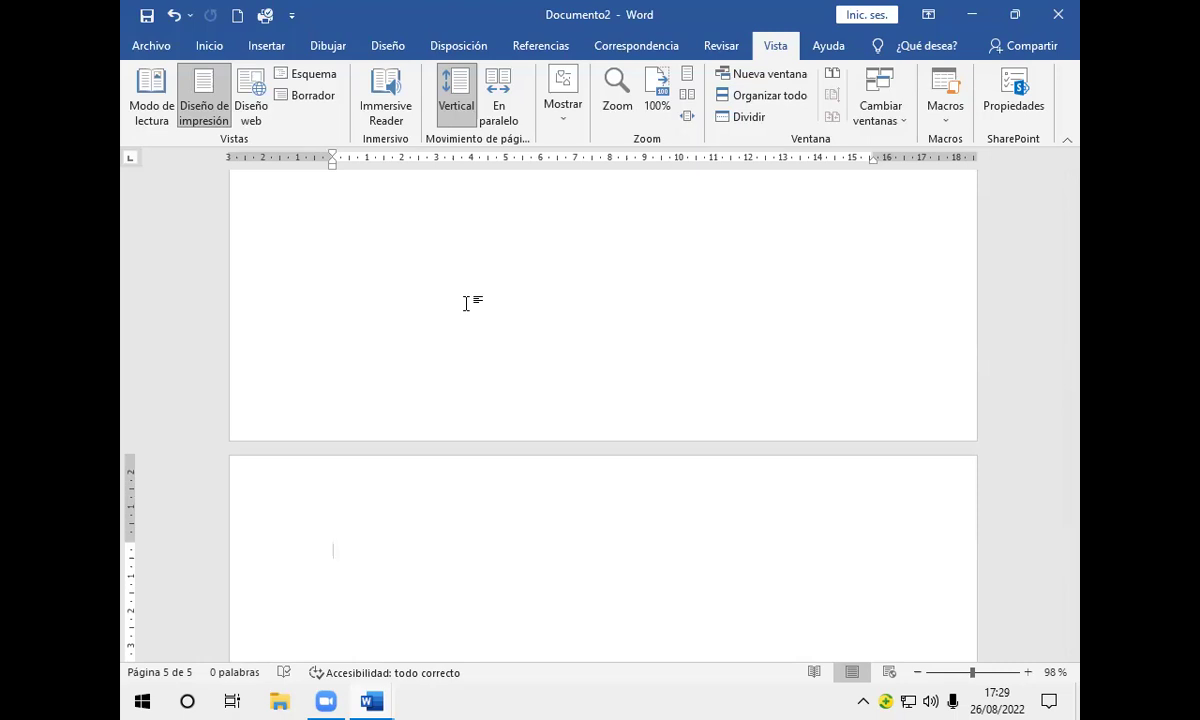
Step: Delete a stray '=' character and scroll back to the top of page 1
type("=")
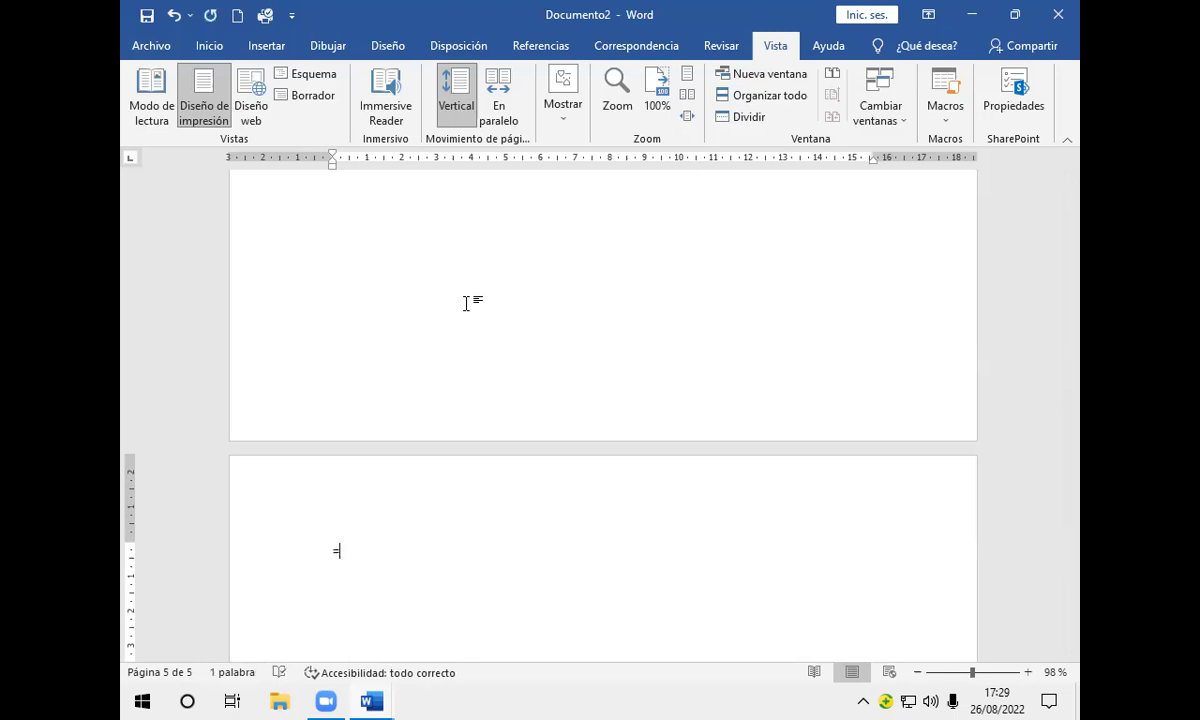
key("BackSpace")
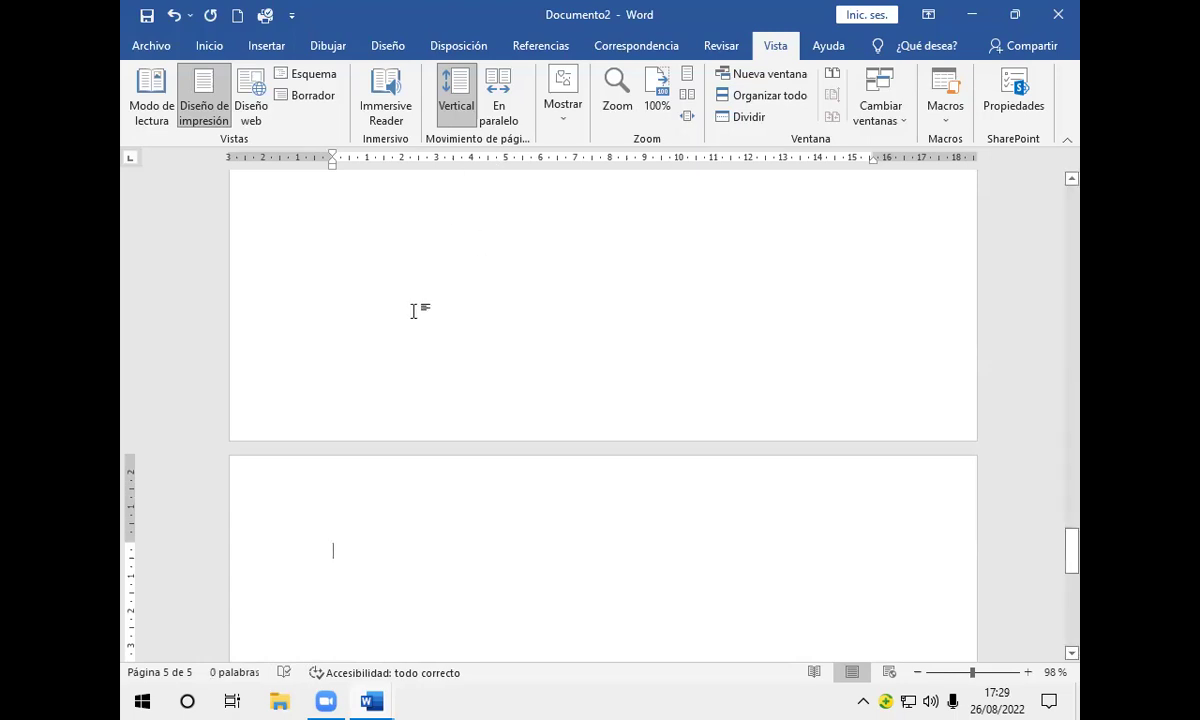
scroll(416, 311, "down", 5)
scroll(419, 311, "up", 5)
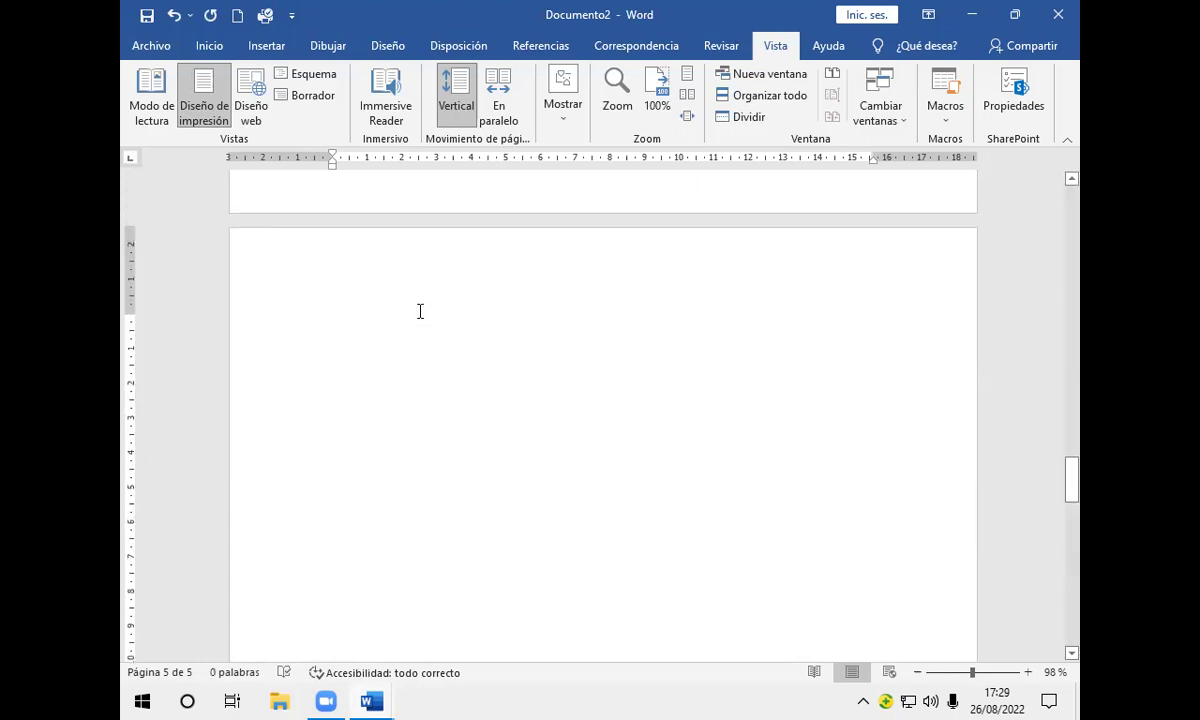
scroll(417, 311, "up", 20)
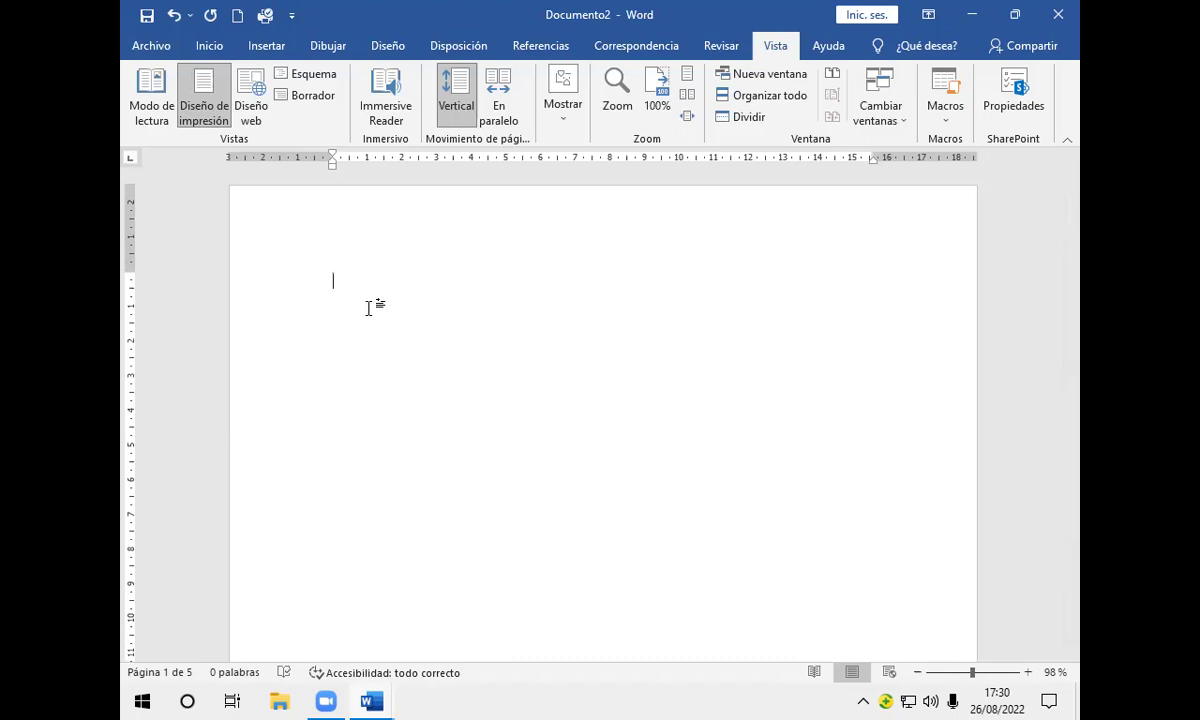
Step: Erase the =rand(4) text, then place the insertion point at the top of page 5
type("=")
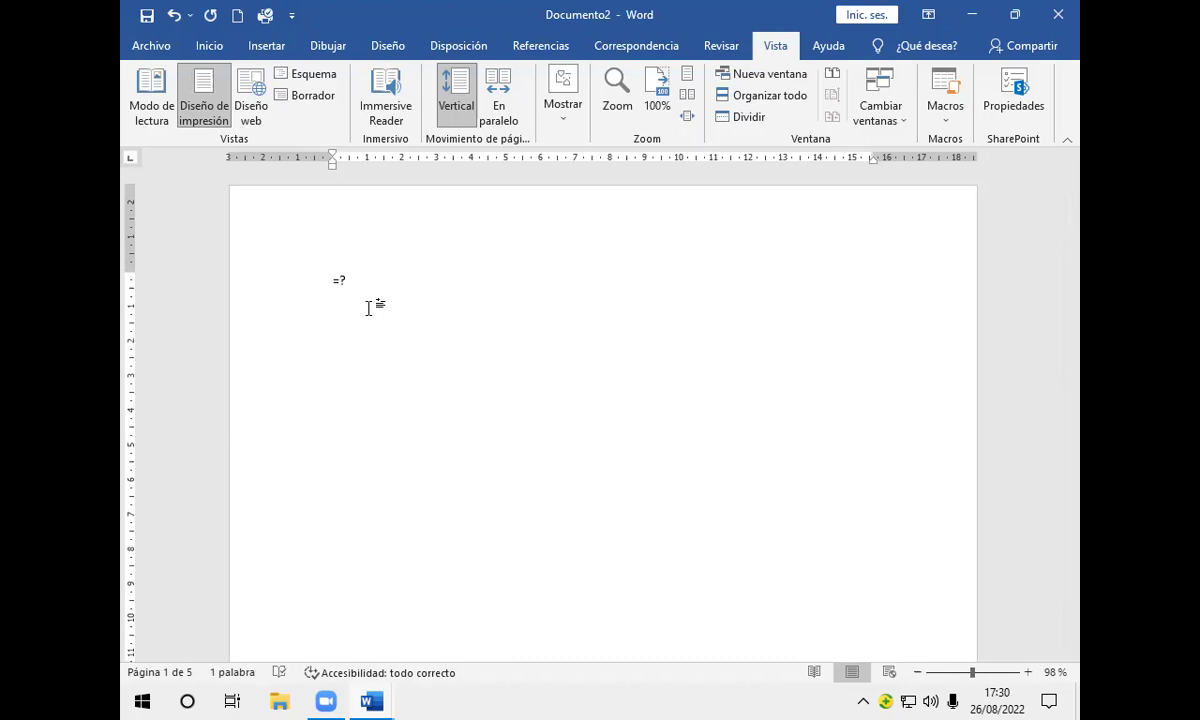
type("rand(4)")
key("BackSpace")
key("BackSpace")
key("BackSpace")
key("BackSpace")
key("BackSpace")
key("BackSpace")
key("BackSpace")
key("BackSpace")
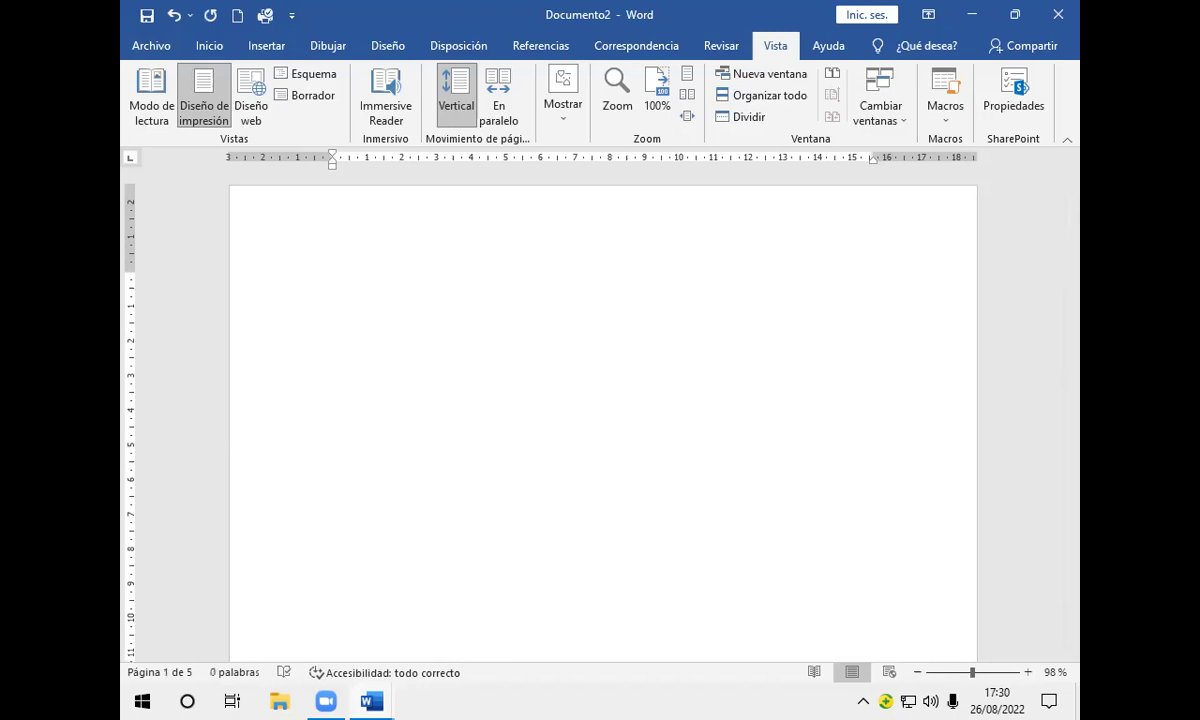
scroll(378, 315, "down", 2)
scroll(378, 315, "down", 15)
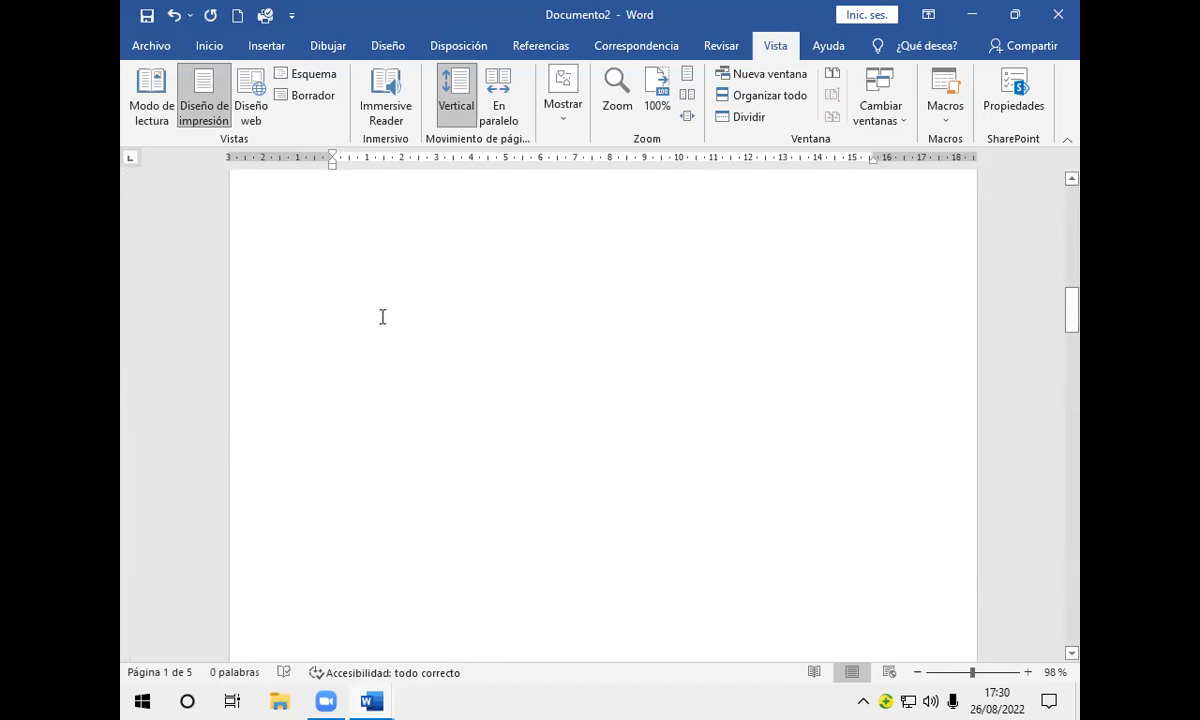
scroll(390, 318, "down", 15)
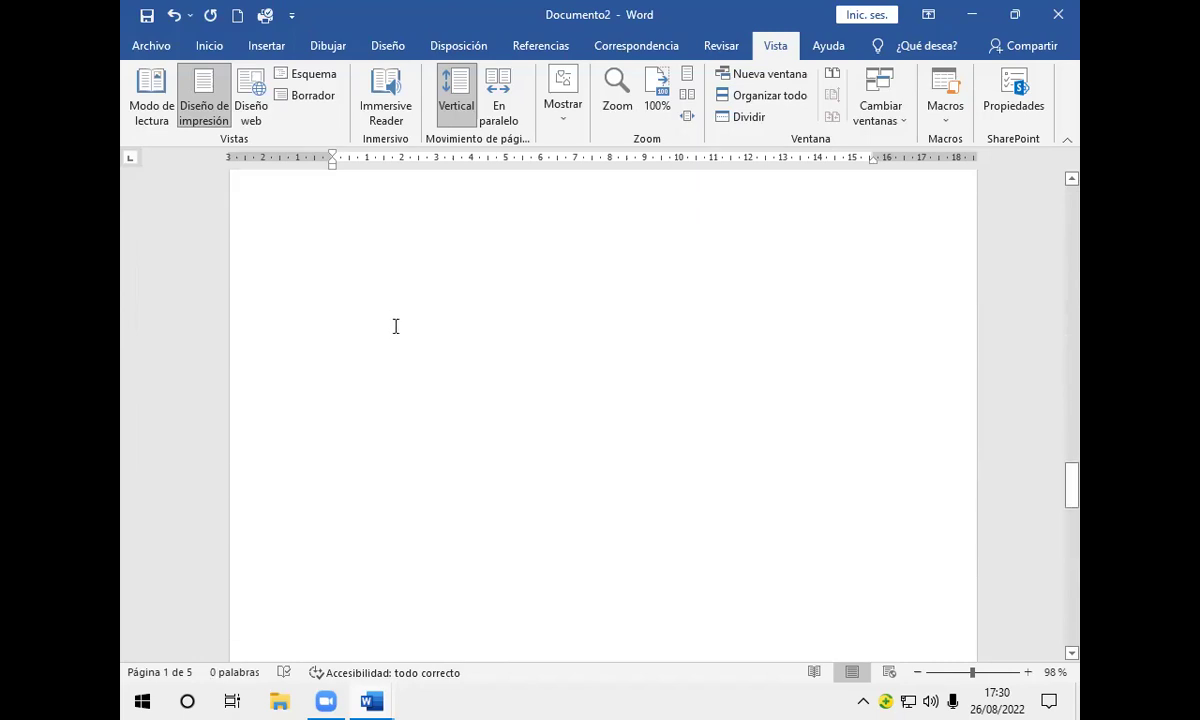
scroll(395, 320, "up", 2)
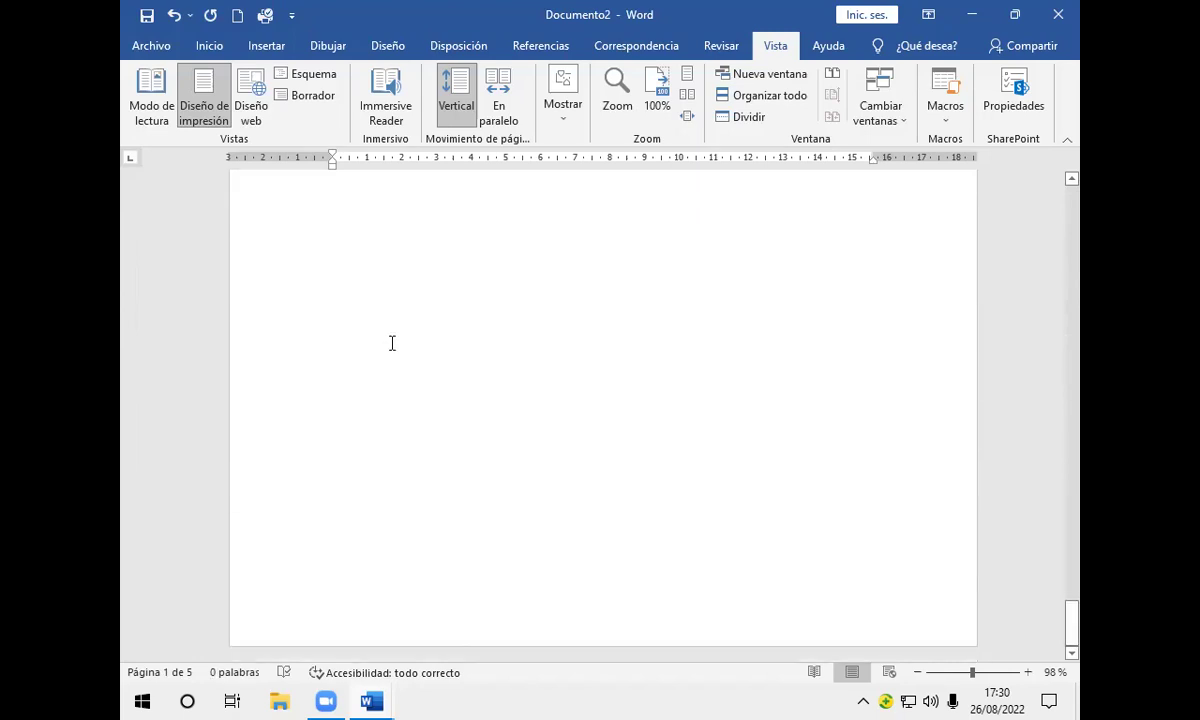
scroll(390, 347, "up", 2)
left_click(375, 362)
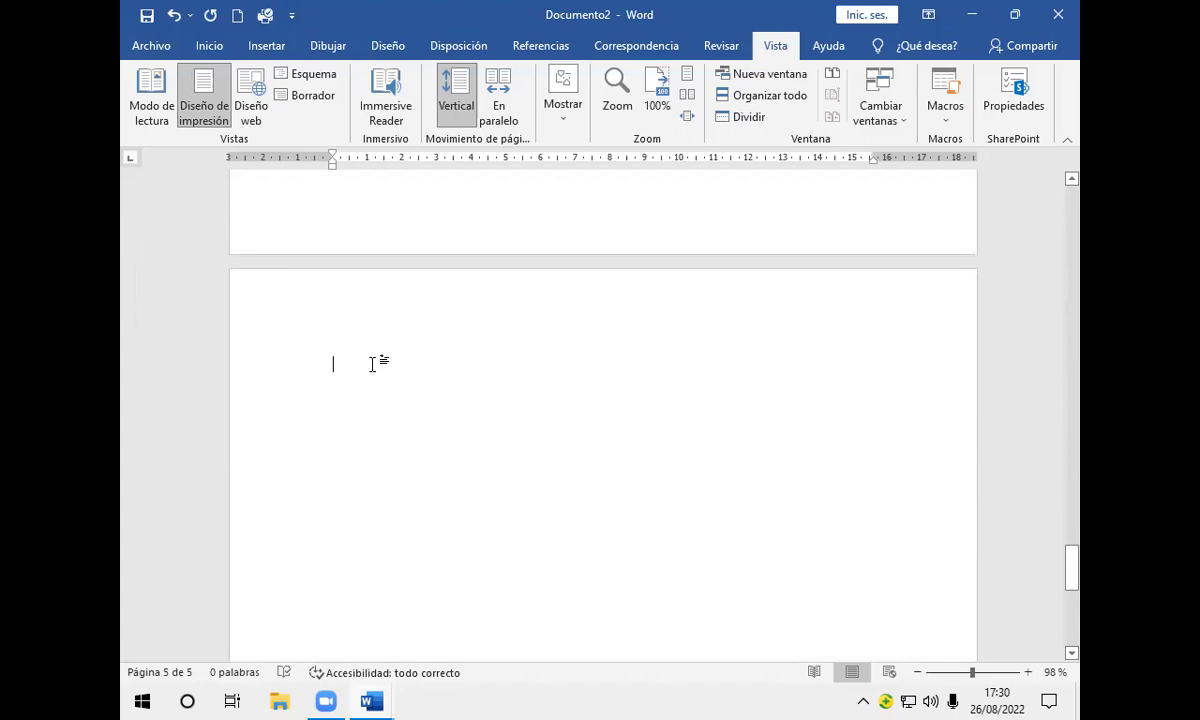
Step: Enter =rand(4) at the start of page 5, fixing a typo, to generate sample paragraphs
type("=")
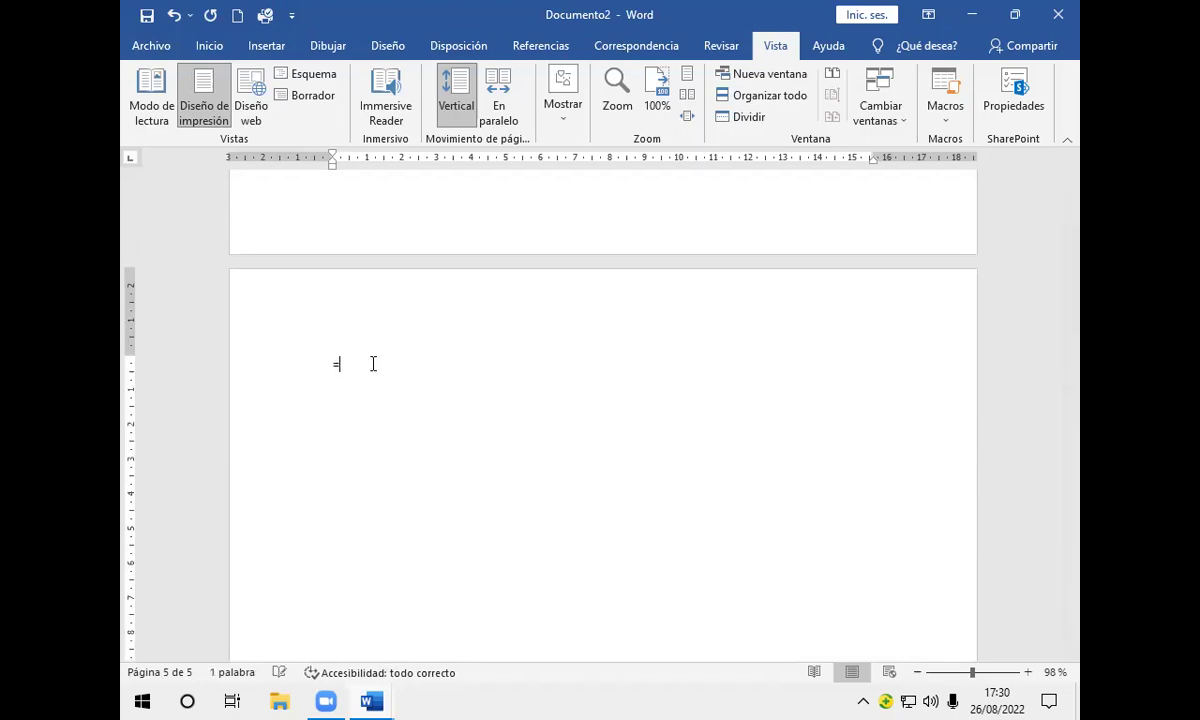
type("rand(4)")
key("Return")
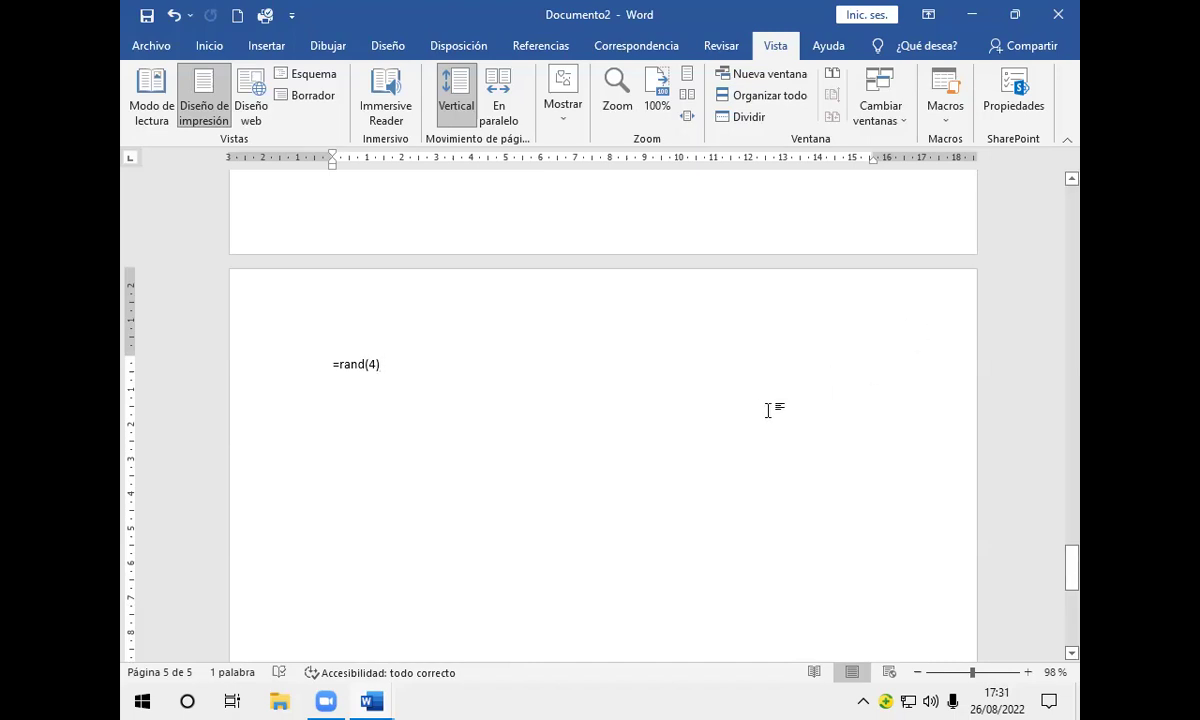
key("Return")
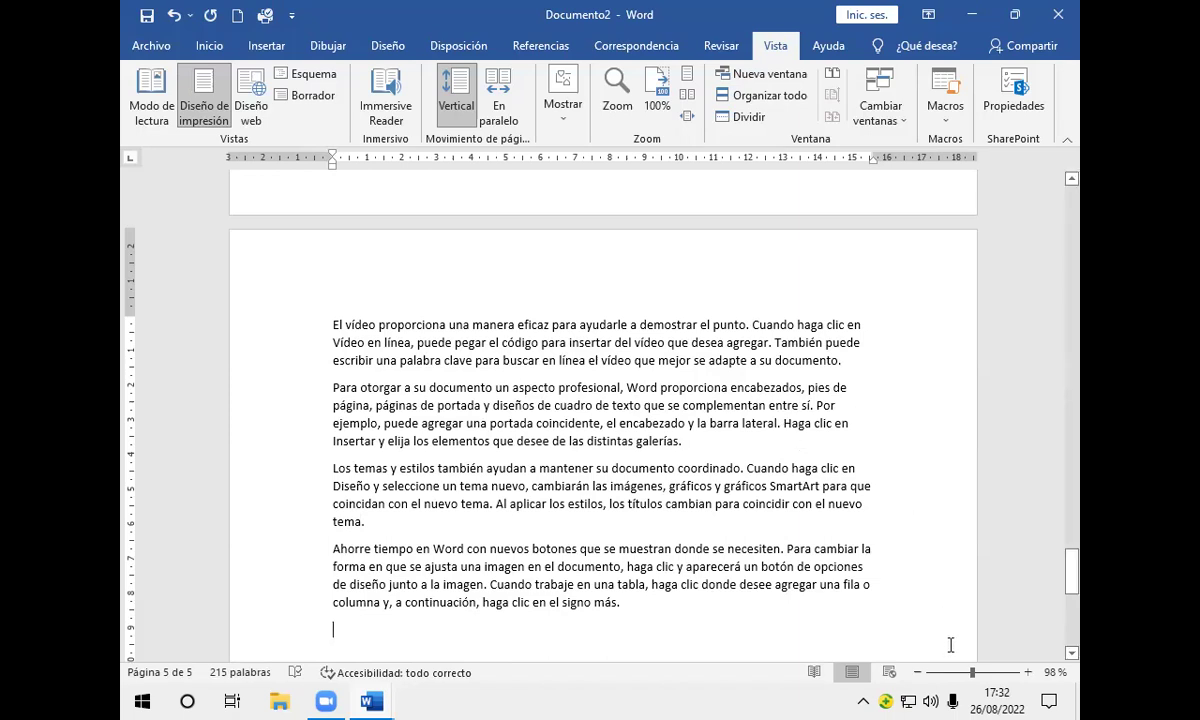
Step: Scroll down through the four sample-text paragraphs on page 5
scroll(949, 645, "down", 2)
Step: Zoom the document out from 98% to 18% to show the pages as thumbnails
scroll(949, 641, "down", 5)
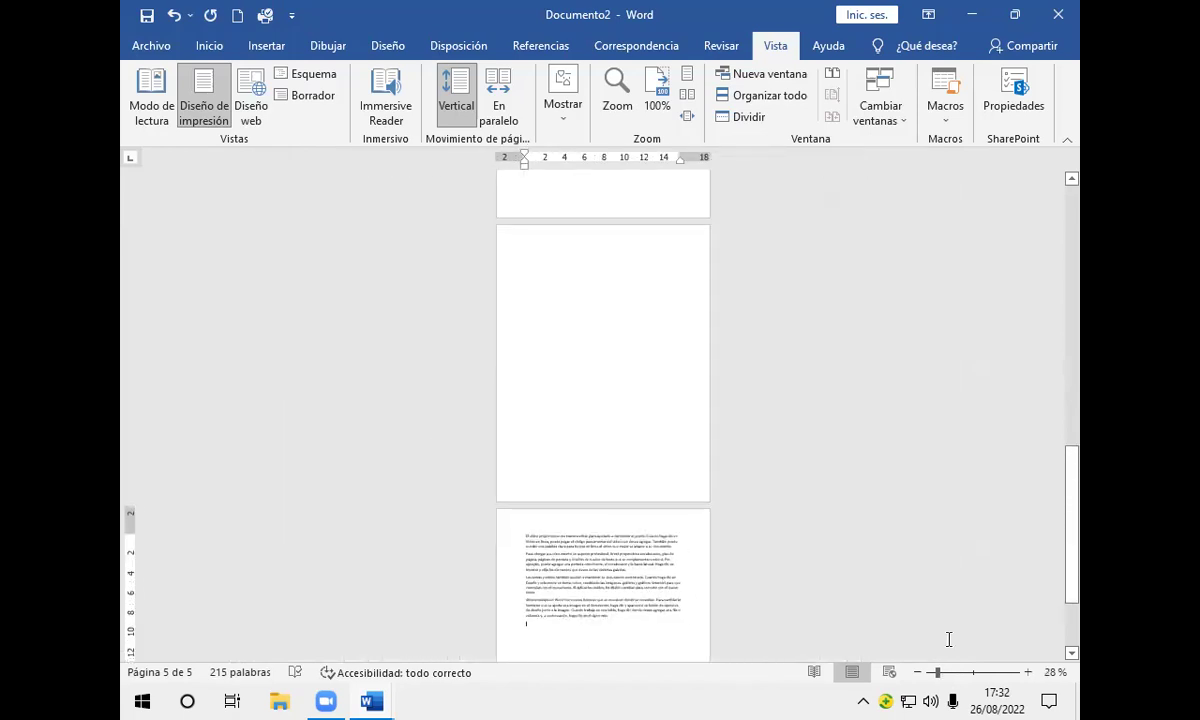
scroll(949, 637, "down", 1)
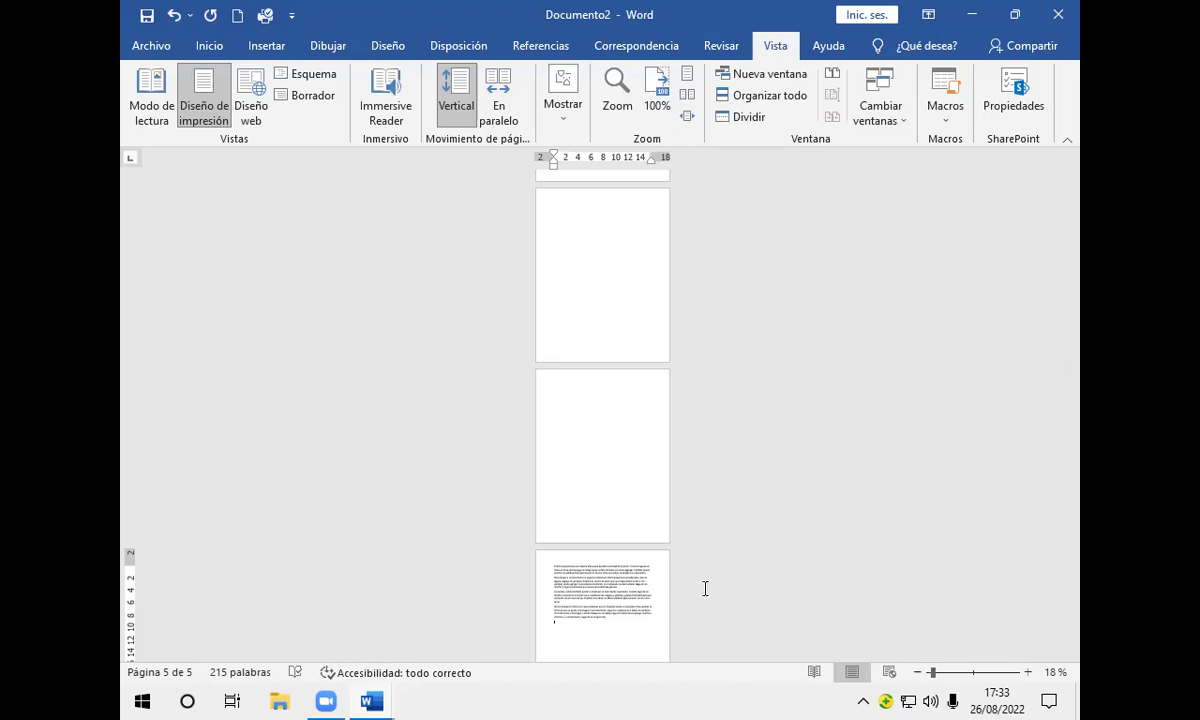
Step: Set the page orientation to Horizontal (landscape) in Configurar página
double_click(130, 562)
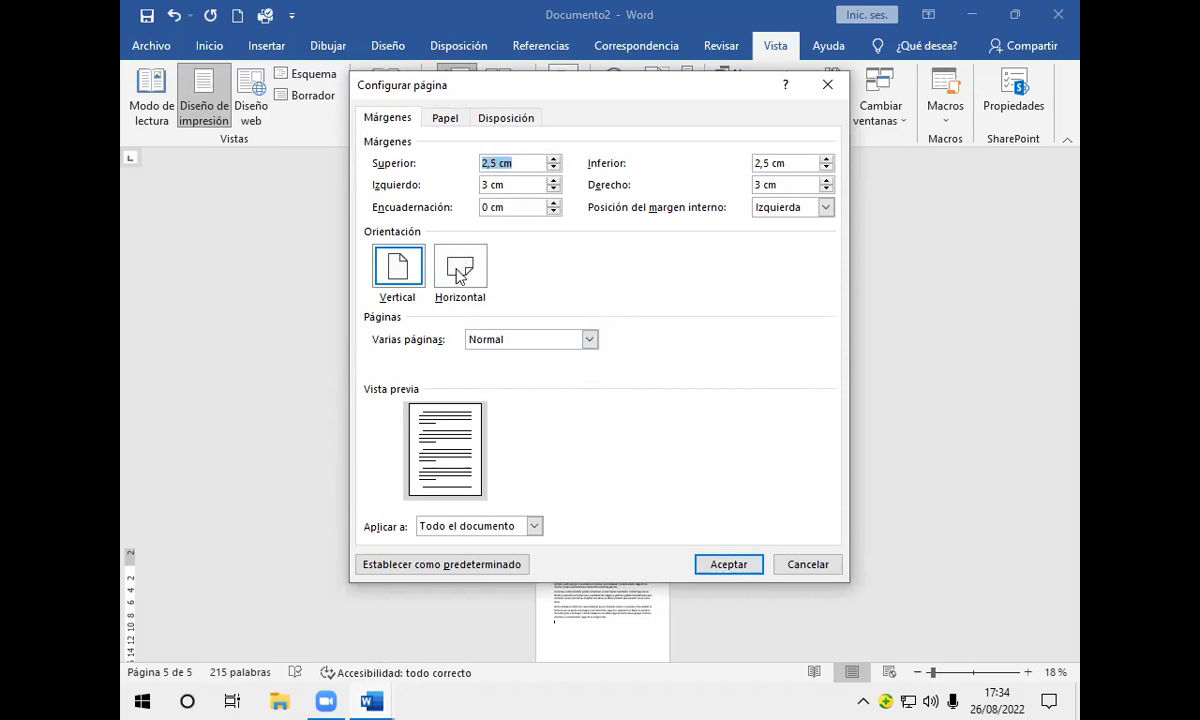
left_click(460, 277)
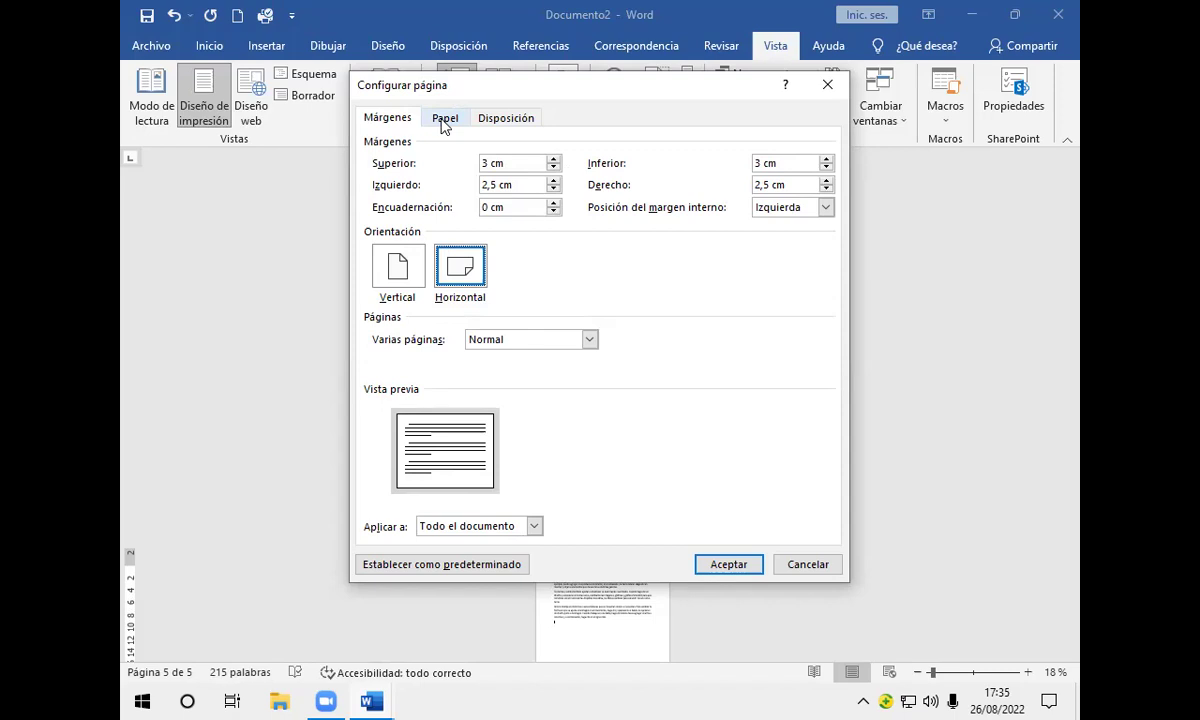
Step: Set the paper size to Oficio (35,56 × 21,59 cm) on the Papel tab
left_click(443, 119)
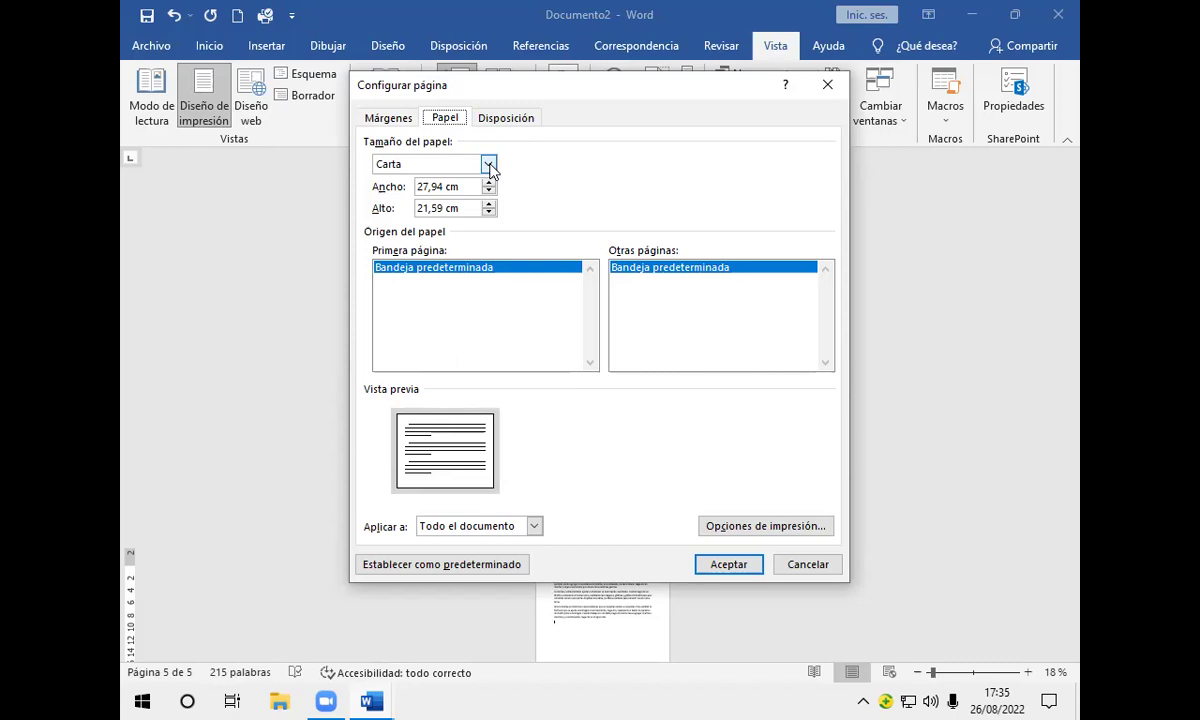
left_click(488, 164)
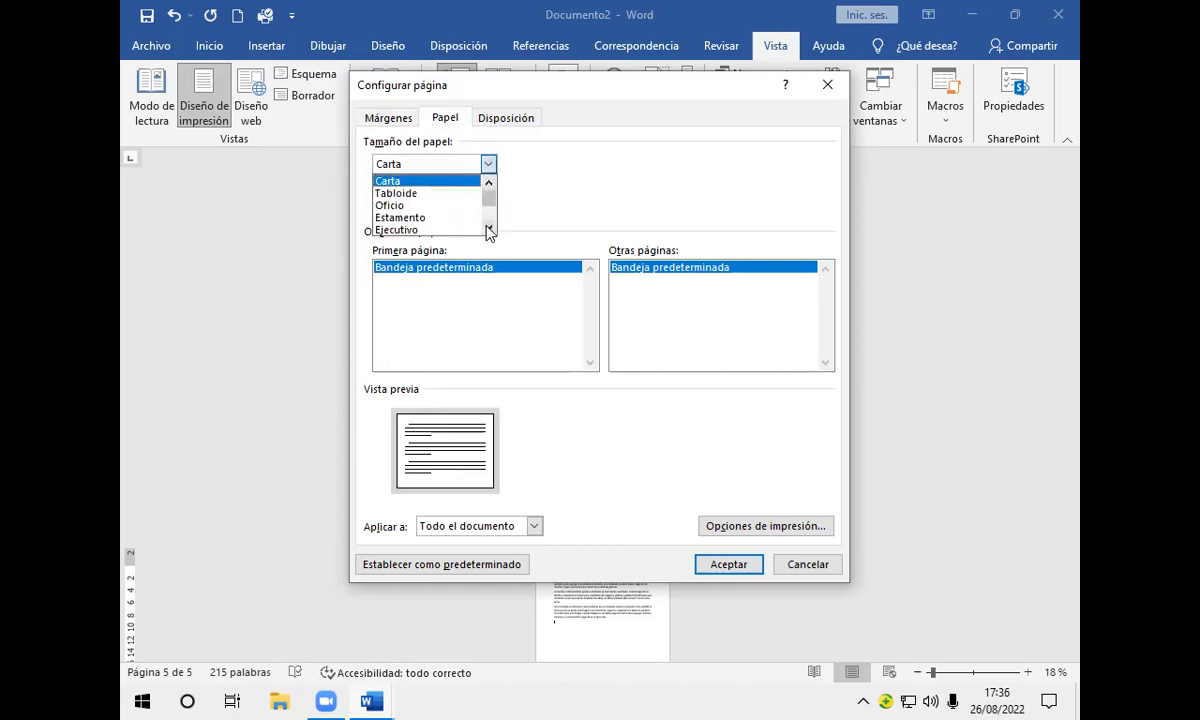
scroll(435, 220, "down", 2)
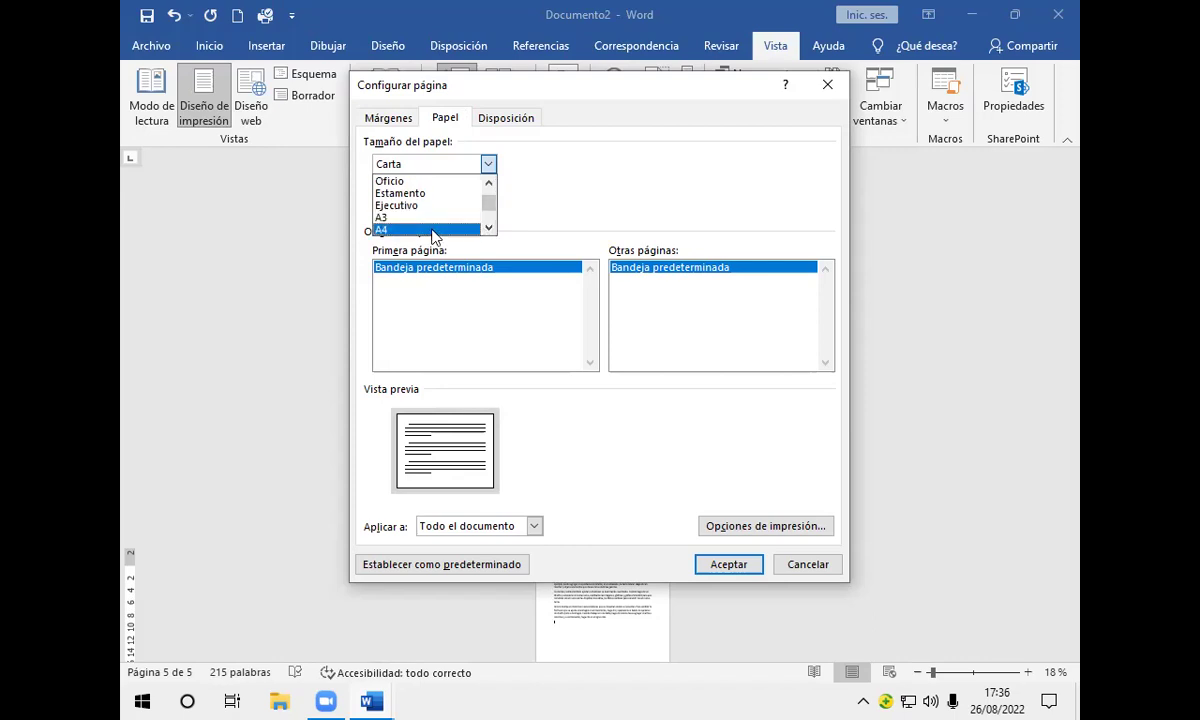
left_click(437, 230)
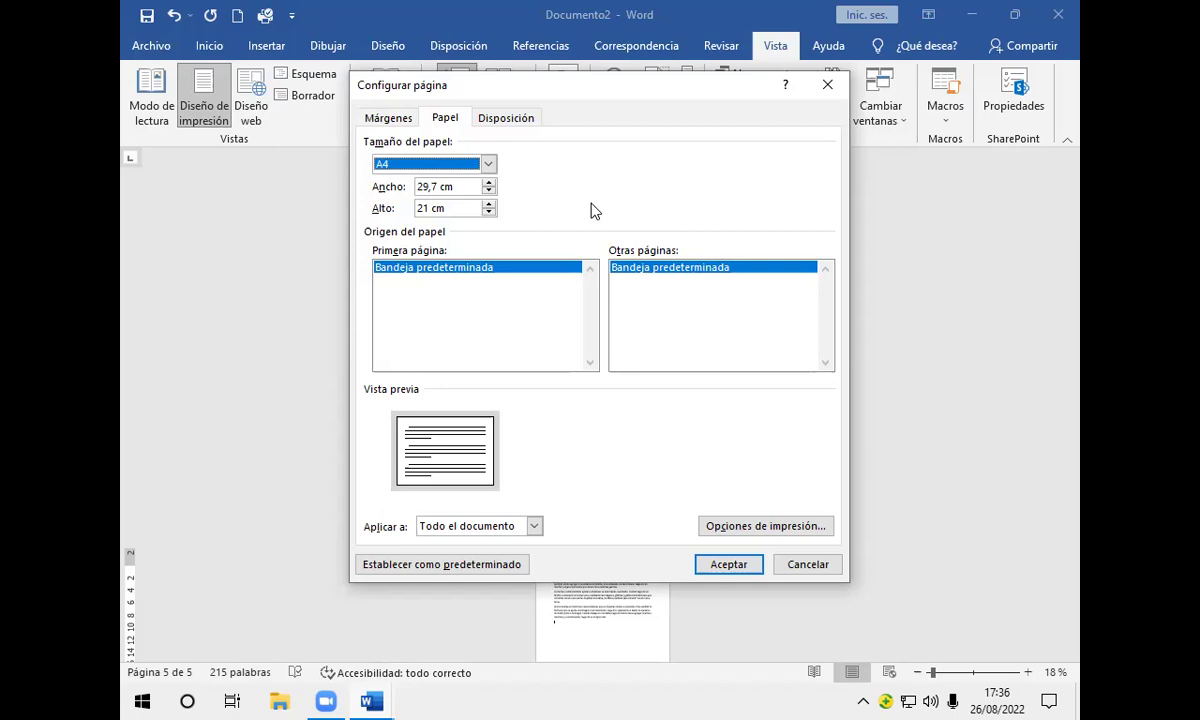
left_click(488, 166)
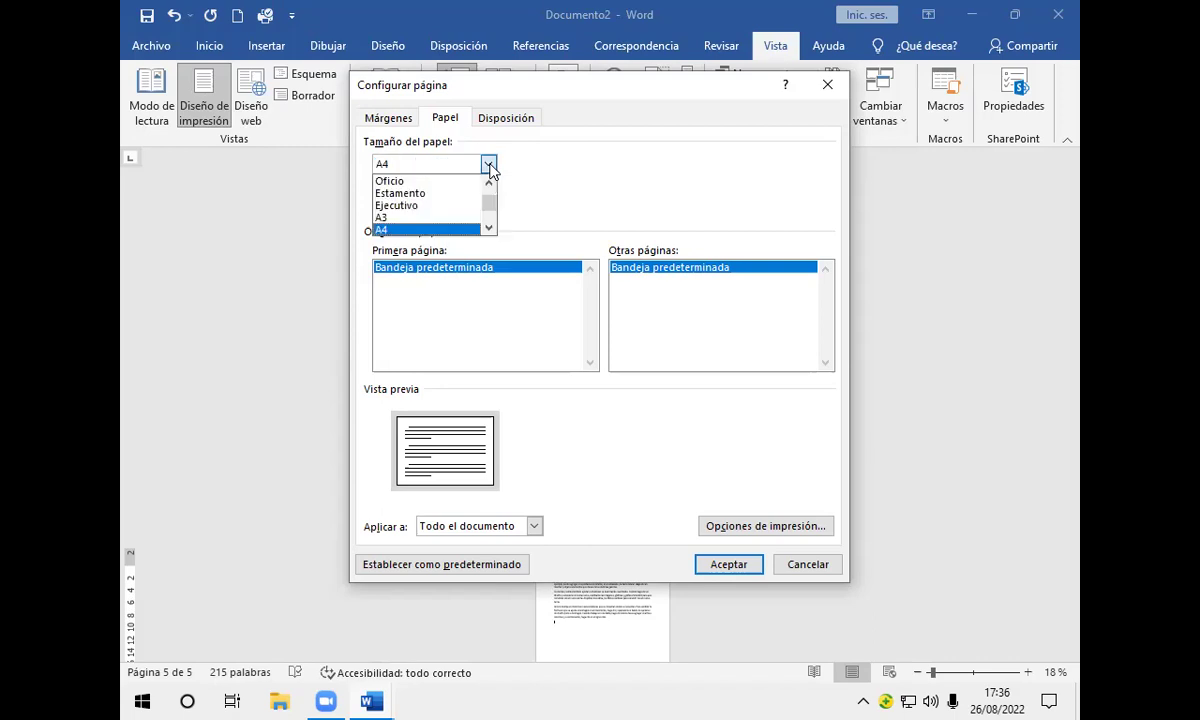
left_click(460, 181)
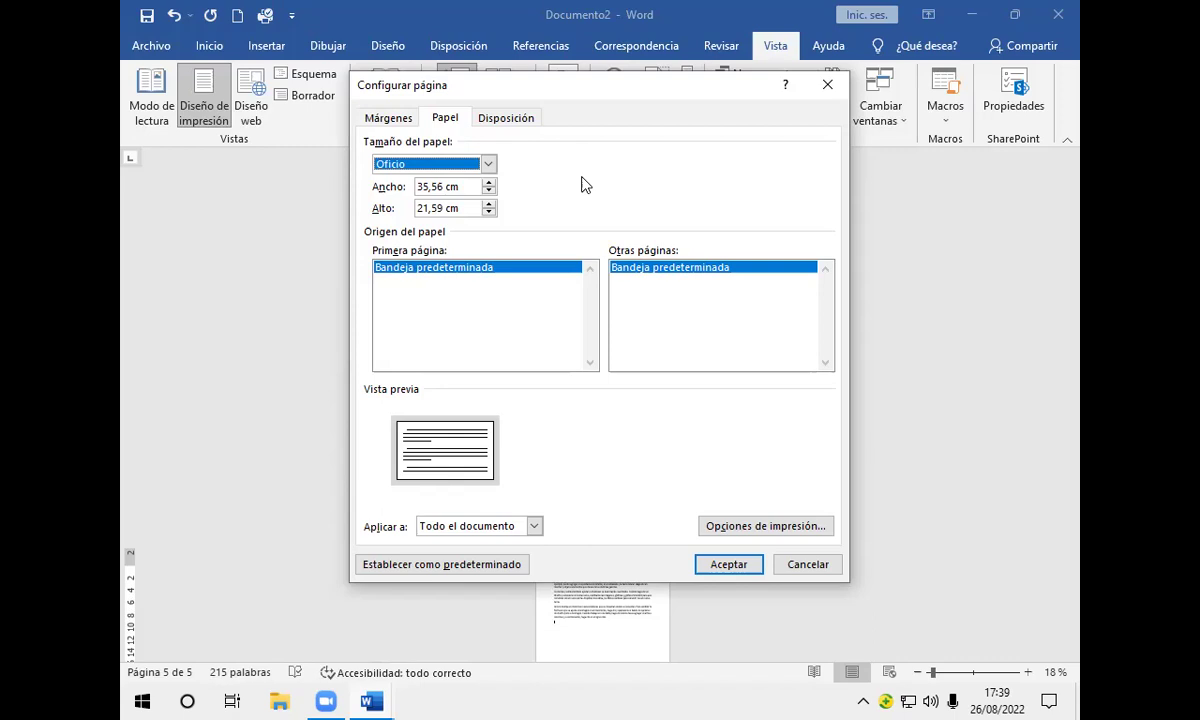
Step: Lower the paper width stepwise from 35,56 cm toward 33 cm, creating a custom size
left_click(489, 192)
left_click(489, 192)
left_click(489, 192)
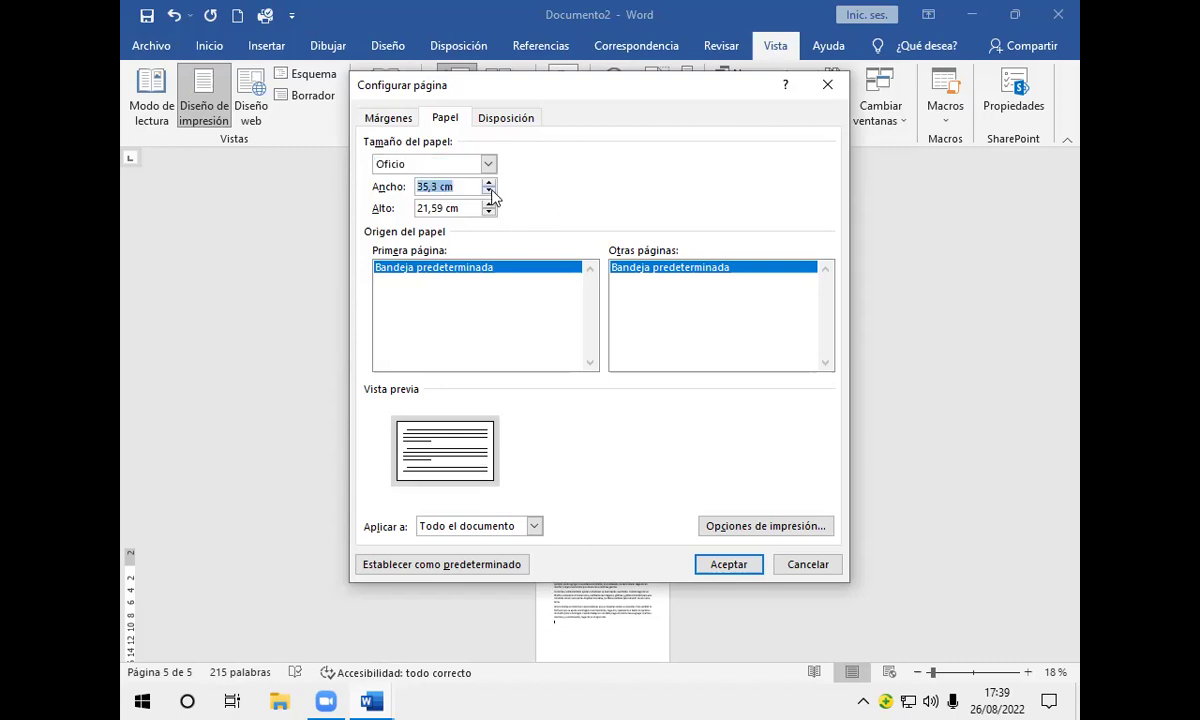
left_click(489, 192)
left_click(489, 192)
left_click(489, 192)
left_click(489, 192)
left_click(489, 192)
left_click(489, 192)
left_click(489, 192)
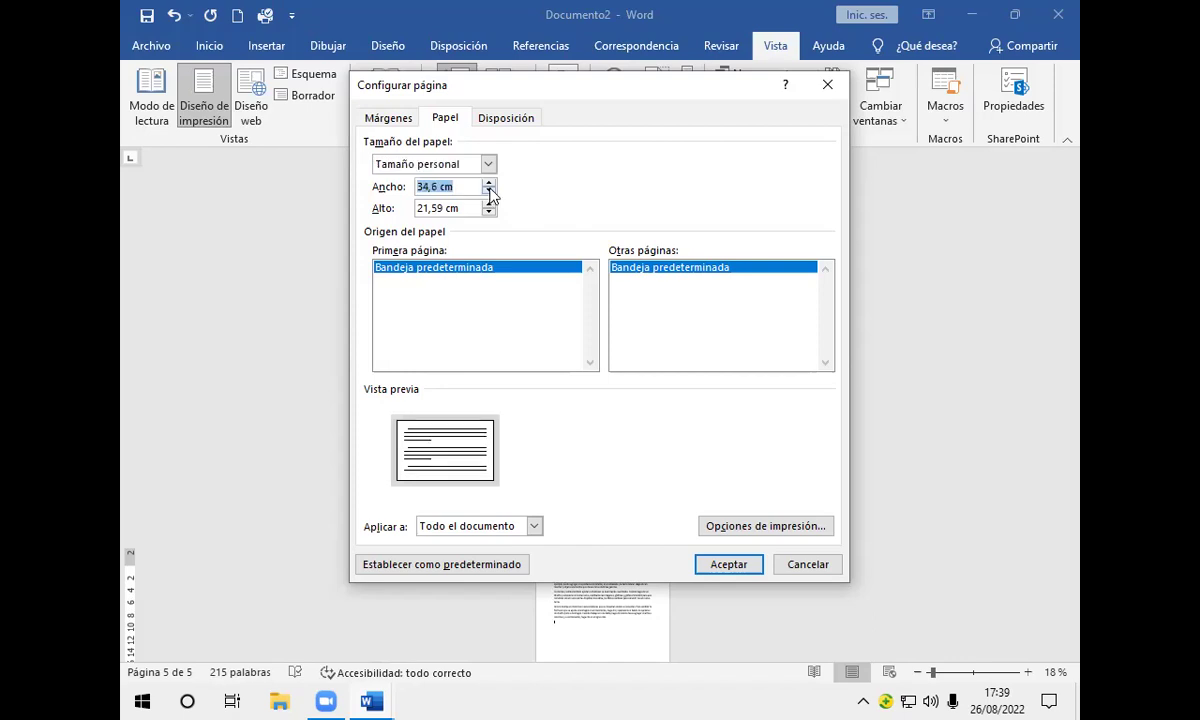
left_click(489, 192)
left_click(489, 192)
left_click(489, 192)
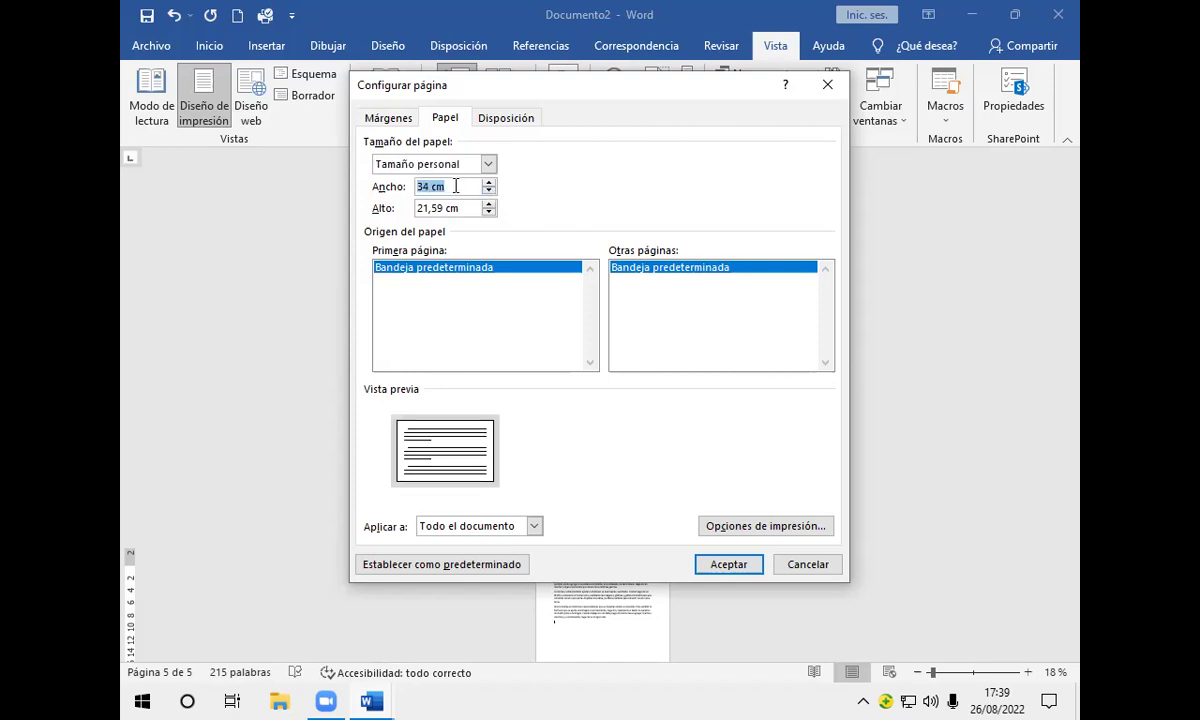
left_click(489, 192)
left_click(489, 192)
left_click(489, 192)
left_click(489, 192)
left_click(489, 192)
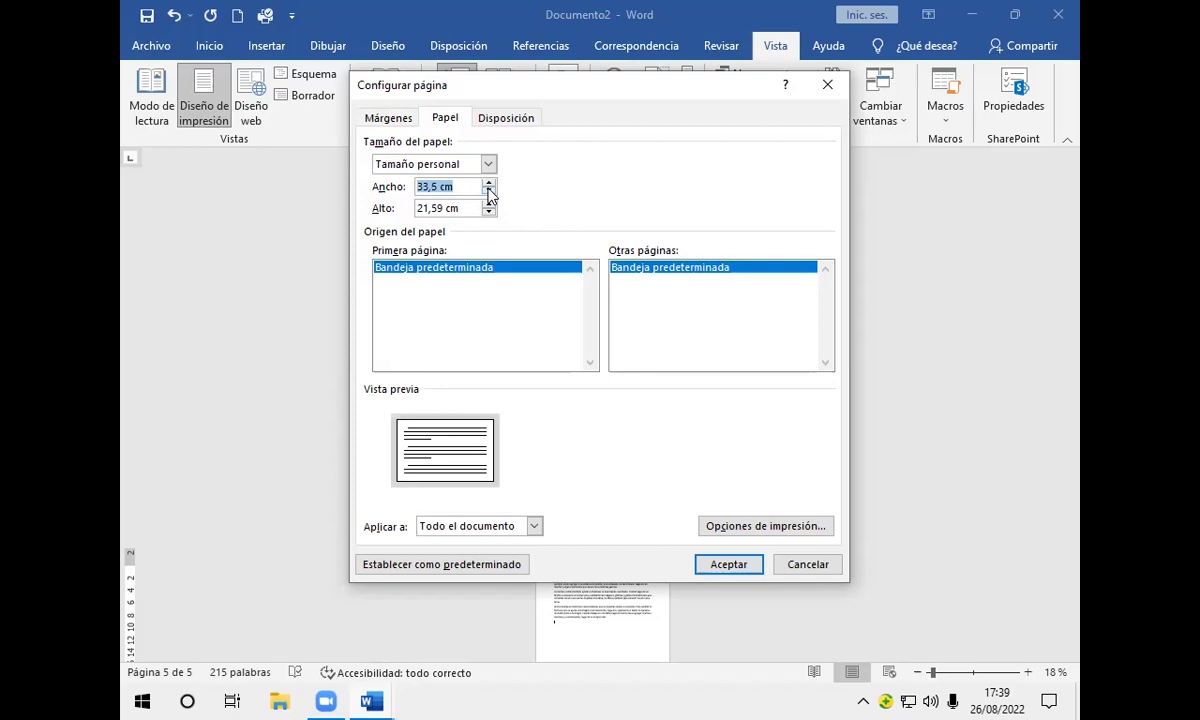
left_click(489, 192)
left_click(489, 192)
left_click(489, 192)
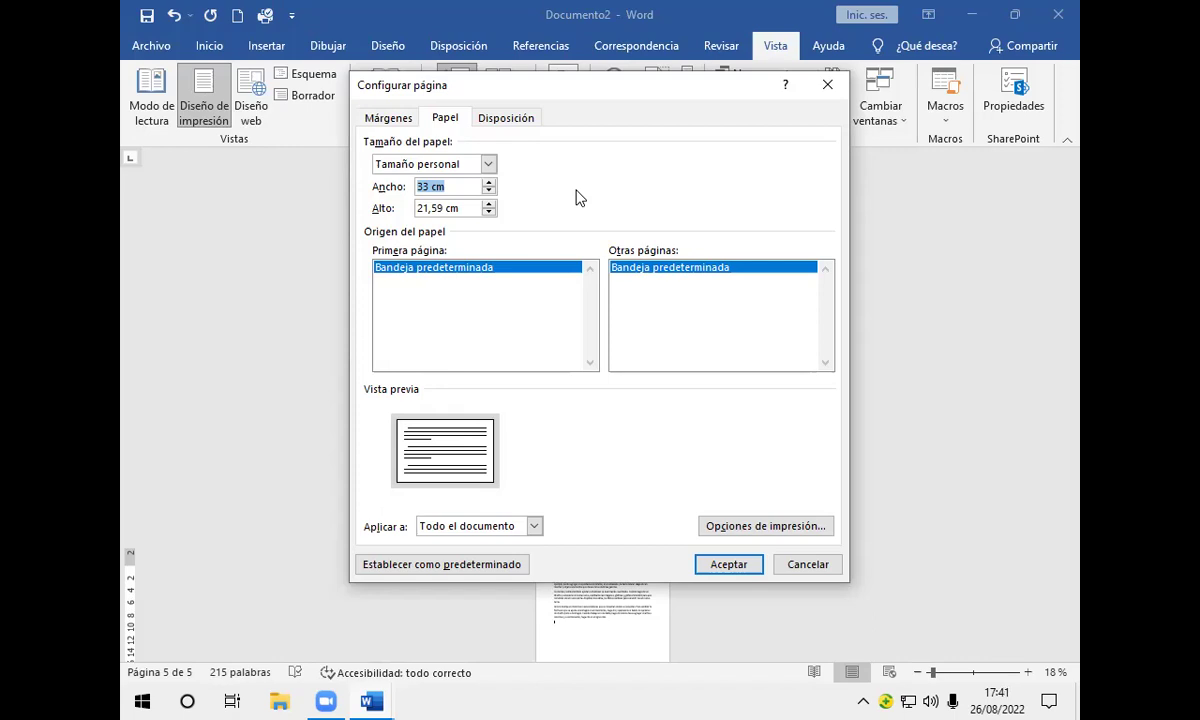
Step: Apply the 33 × 21,59 cm custom page size 'De aquí en adelante' and confirm
left_click(534, 526)
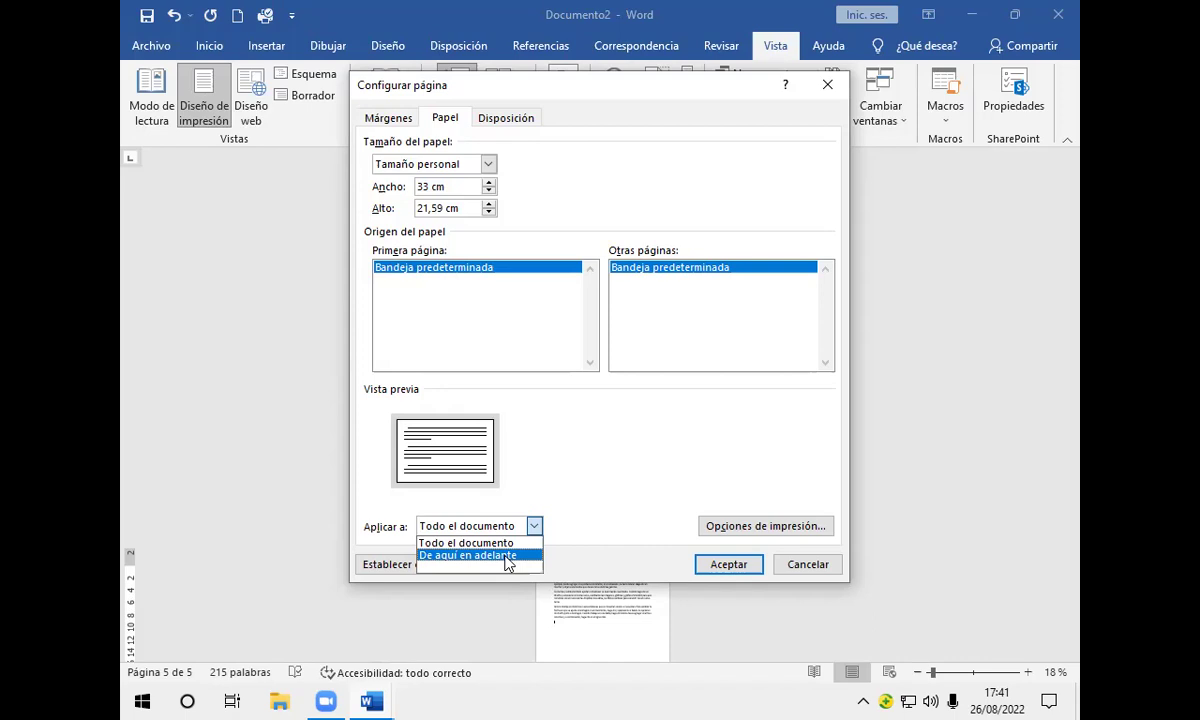
left_click(507, 555)
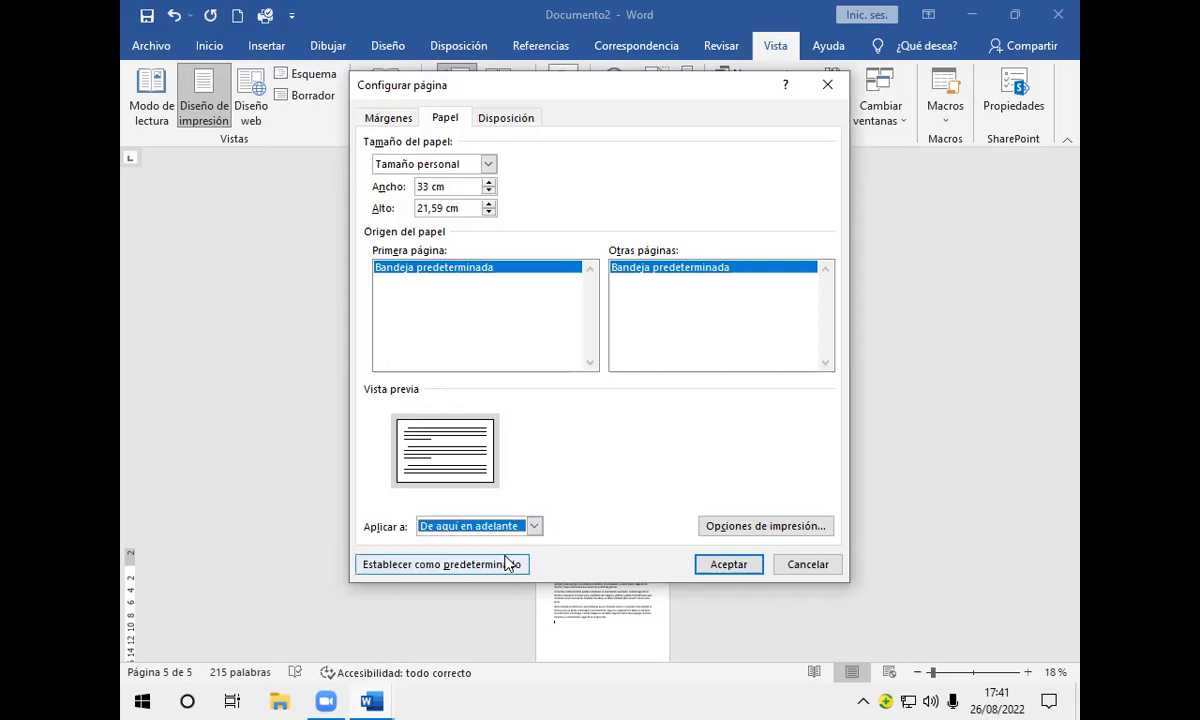
left_click(728, 565)
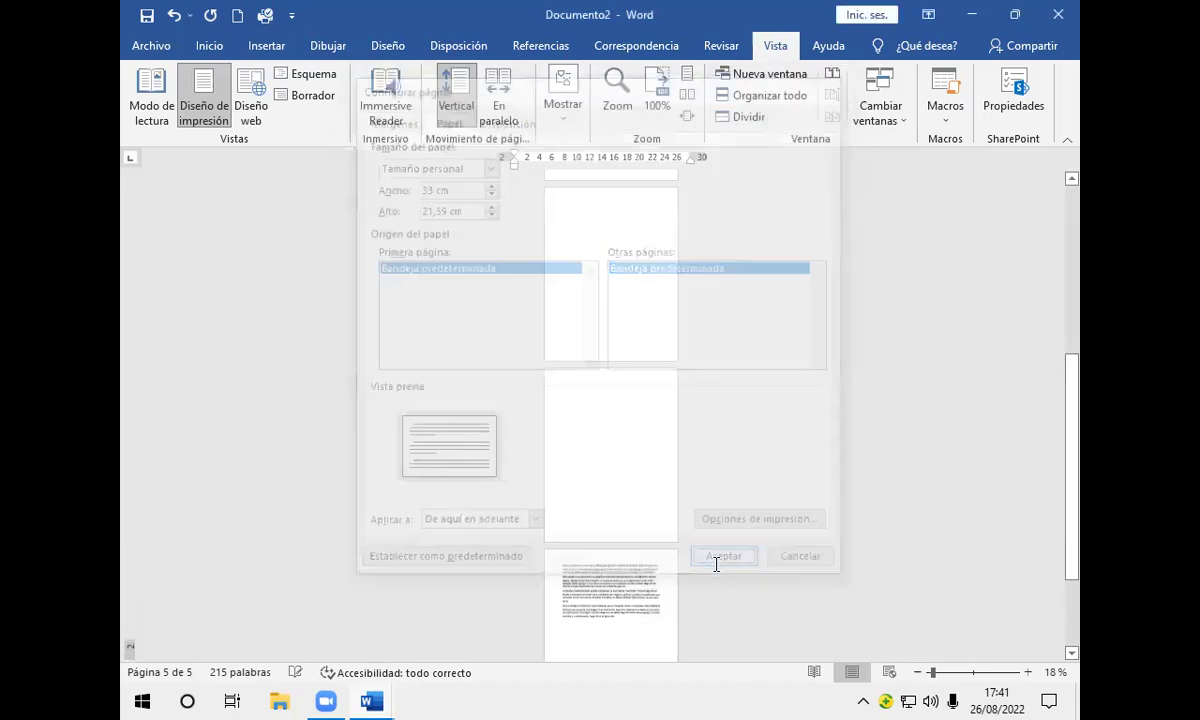
Step: Scroll through the pages, then close Documento2 with Alt+F4
scroll(733, 476, "down", 8)
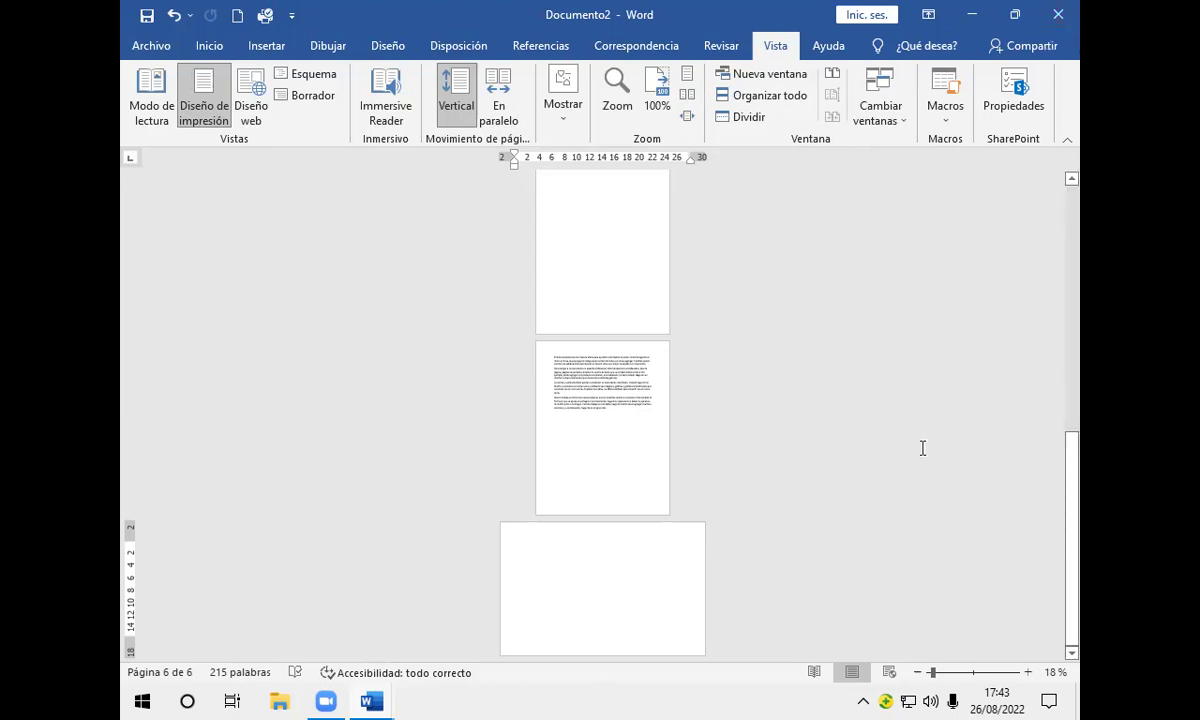
key("alt+F4")
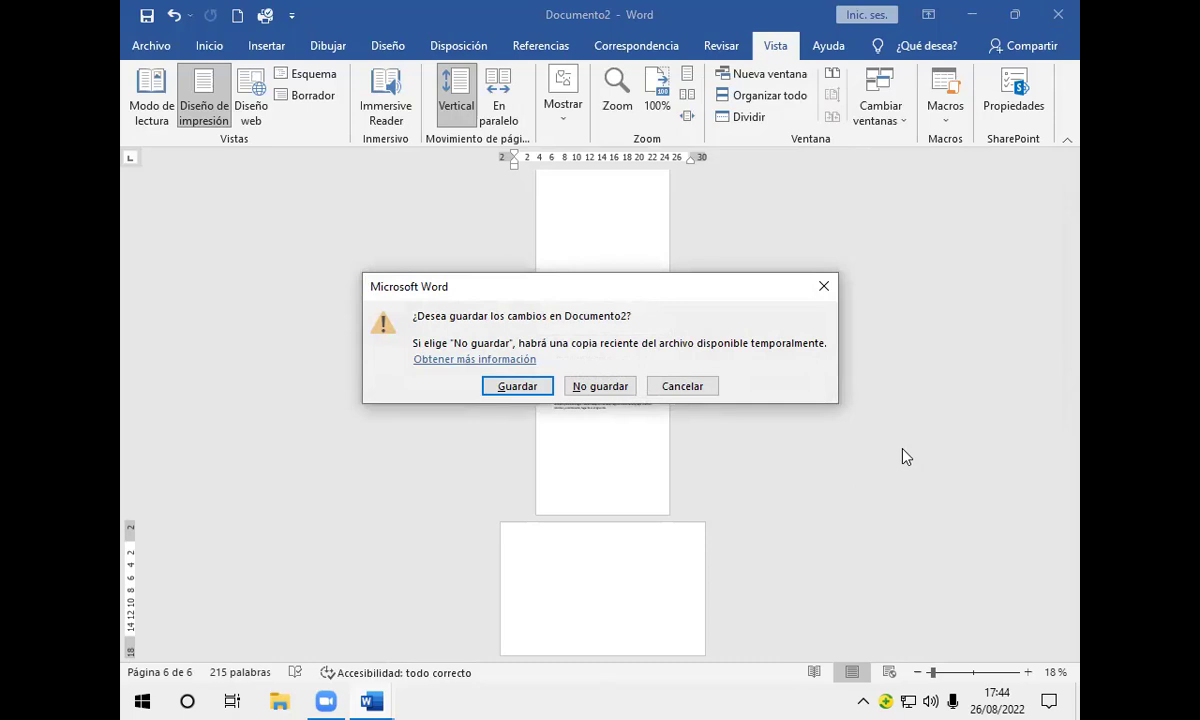
Step: Discard Documento2's changes, then close Word without saving the blank Documento1
key("n")
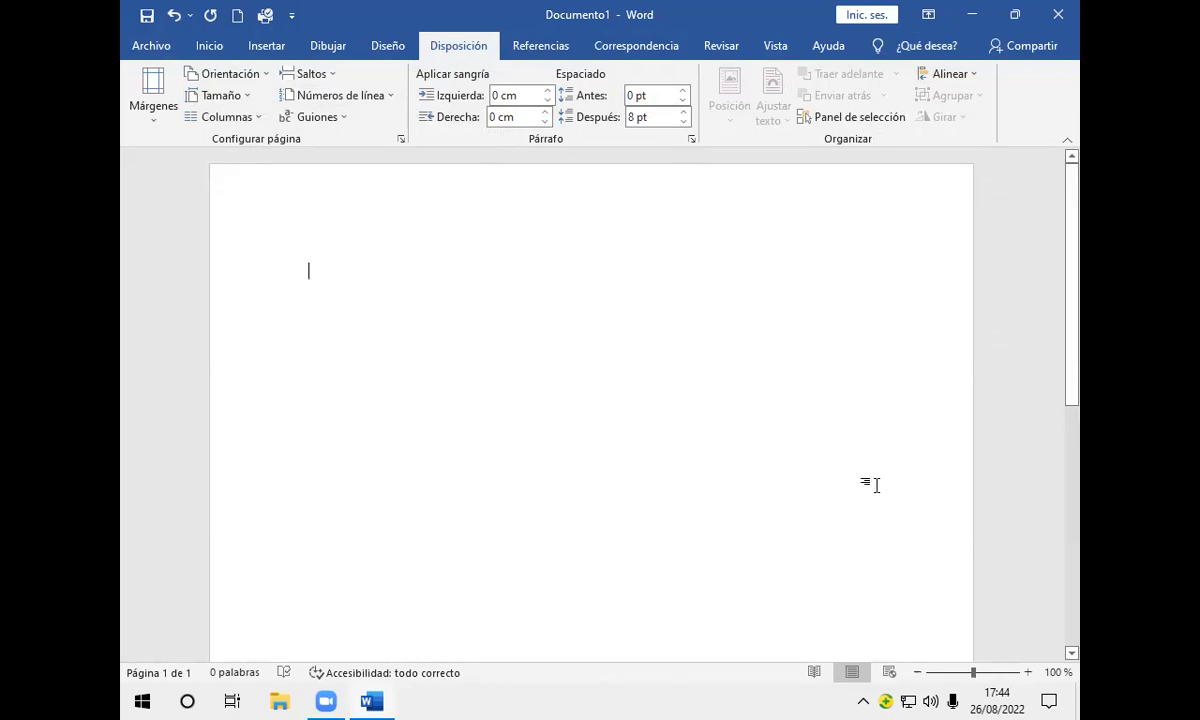
left_click(1057, 16)
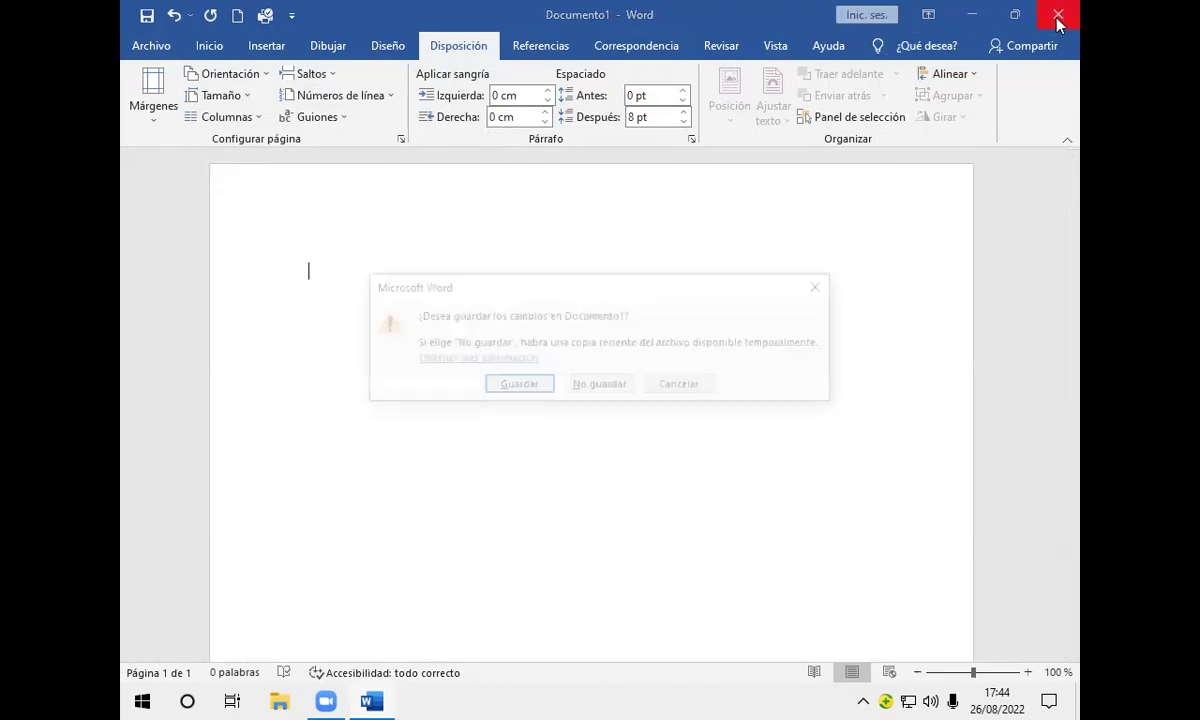
left_click(588, 396)
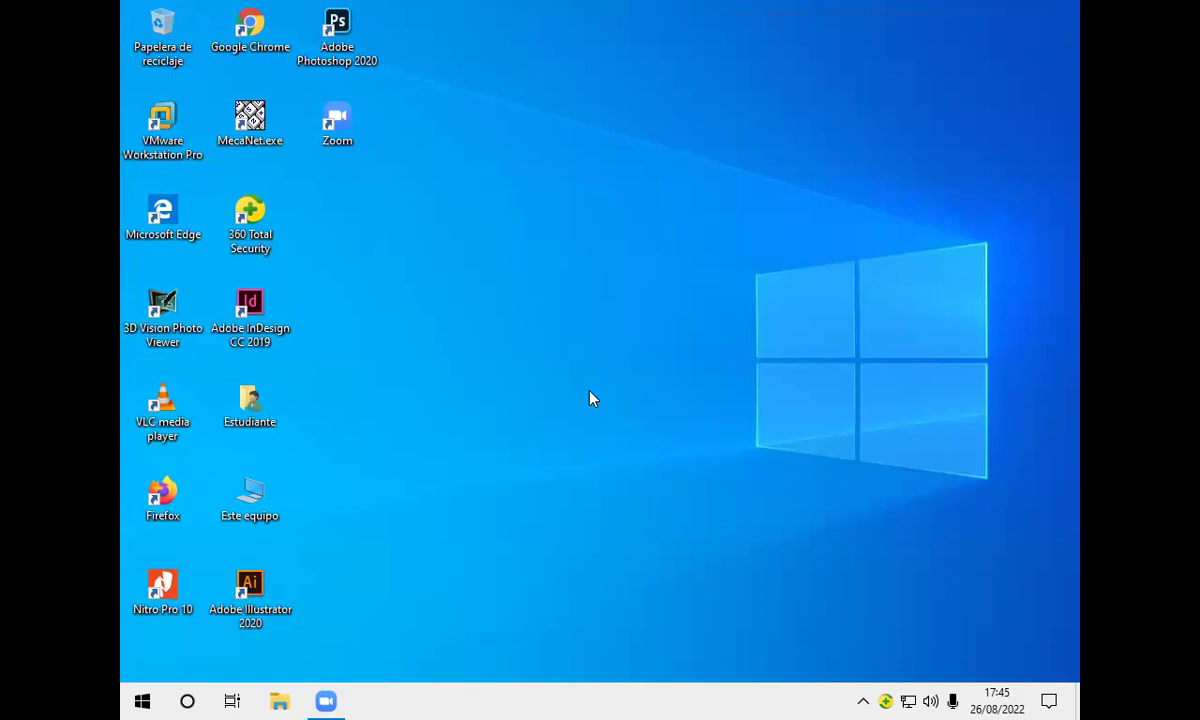
key("alt+F4")
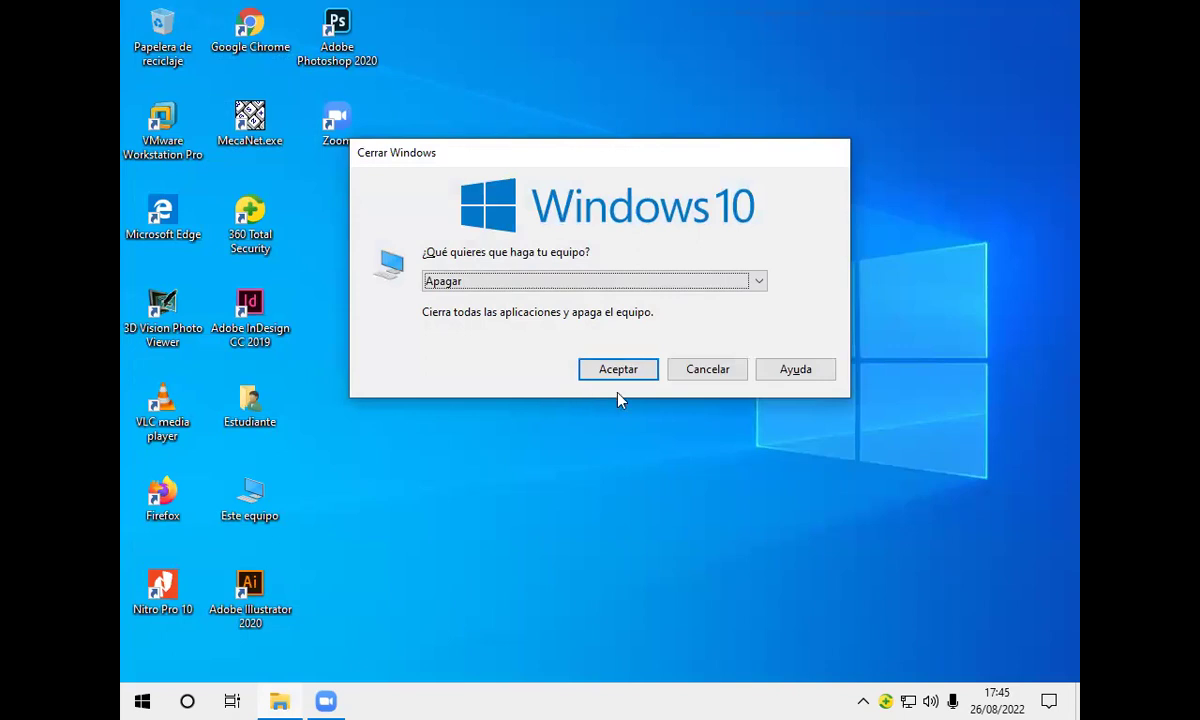
left_click(687, 370)
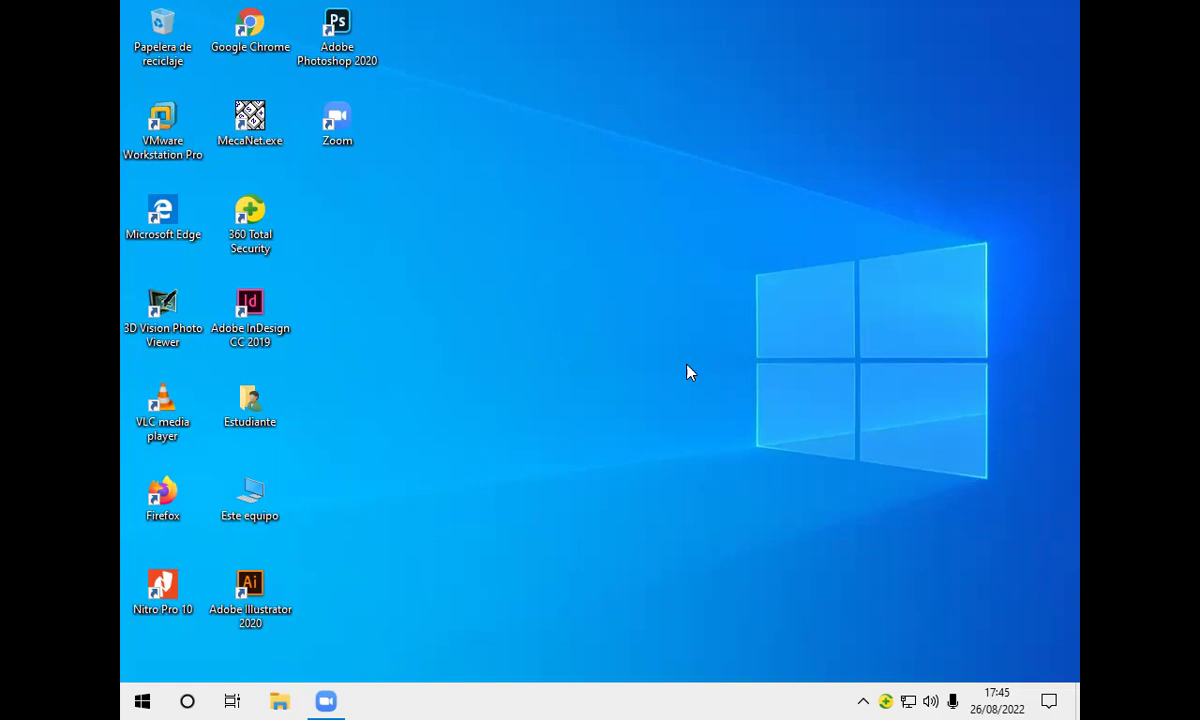
Step: Launch Word by running the winword command from the Run box
key("super+r")
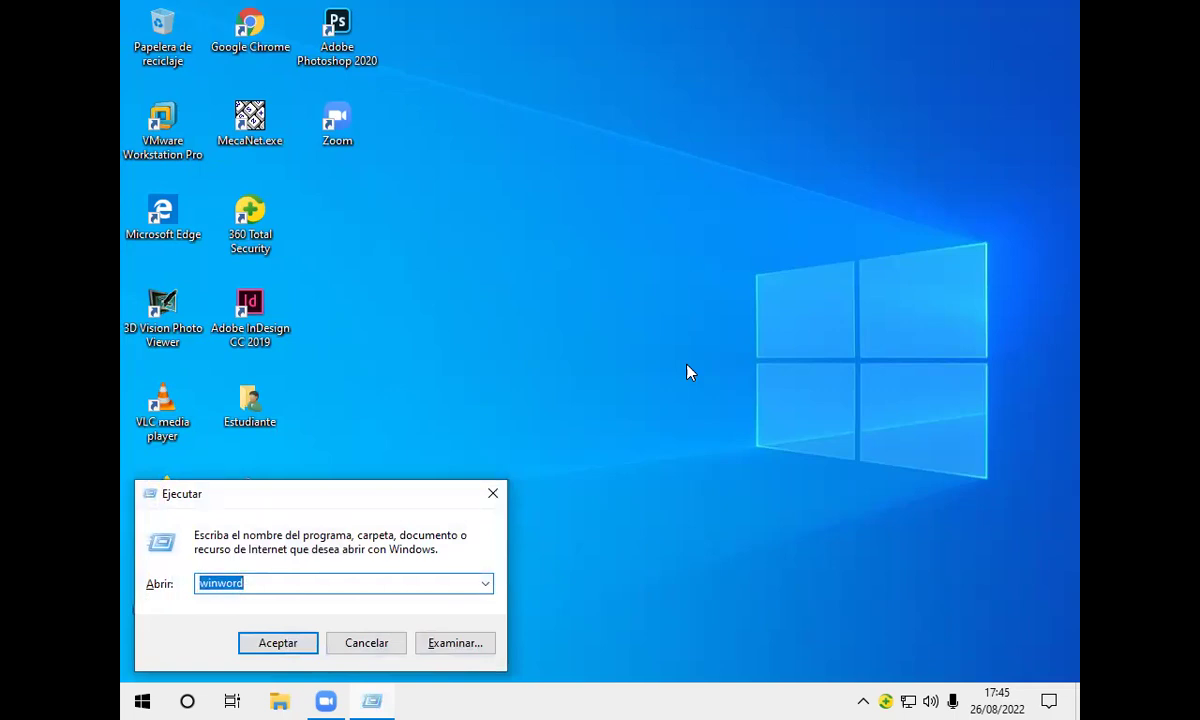
left_click(299, 646)
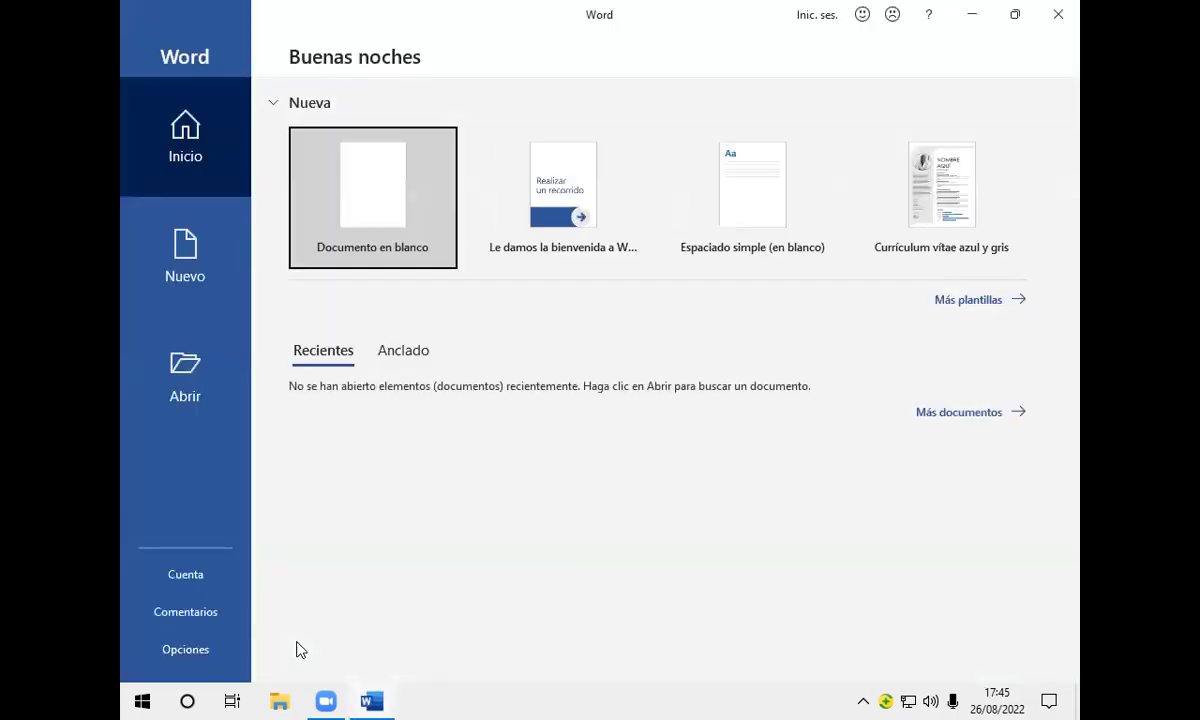
Step: Create a blank document, Documento1, and zoom its page to about 98%
left_click(376, 177)
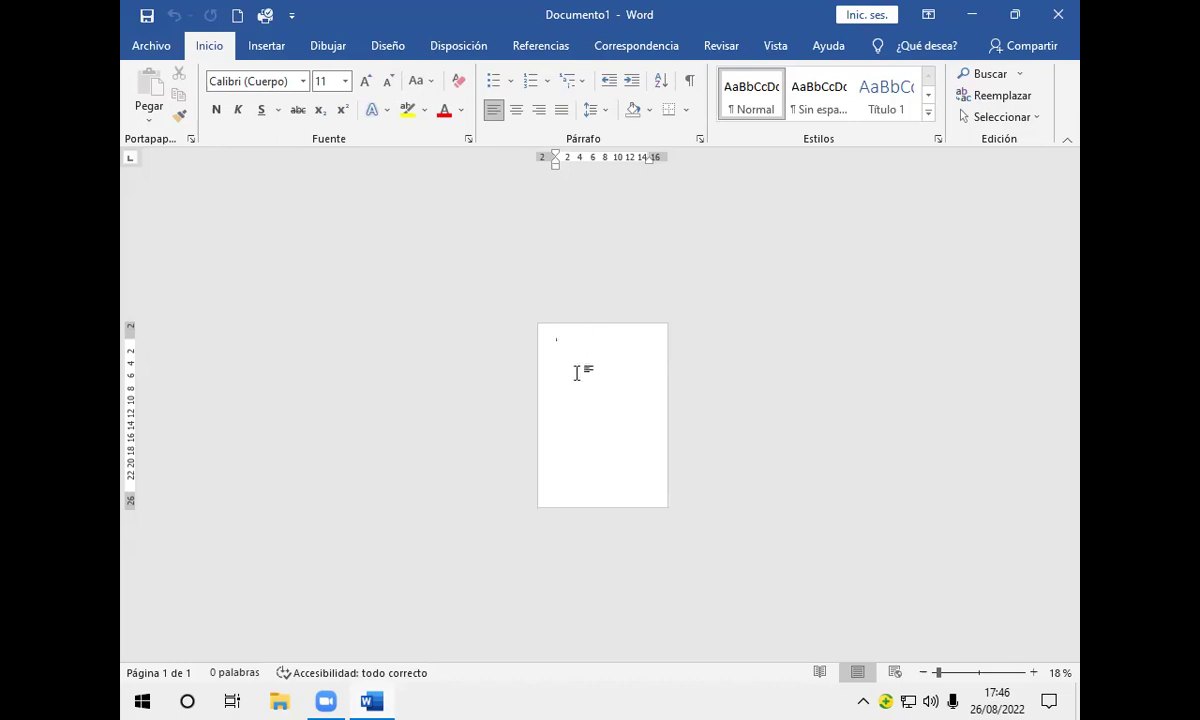
scroll(568, 363, "up", 7)
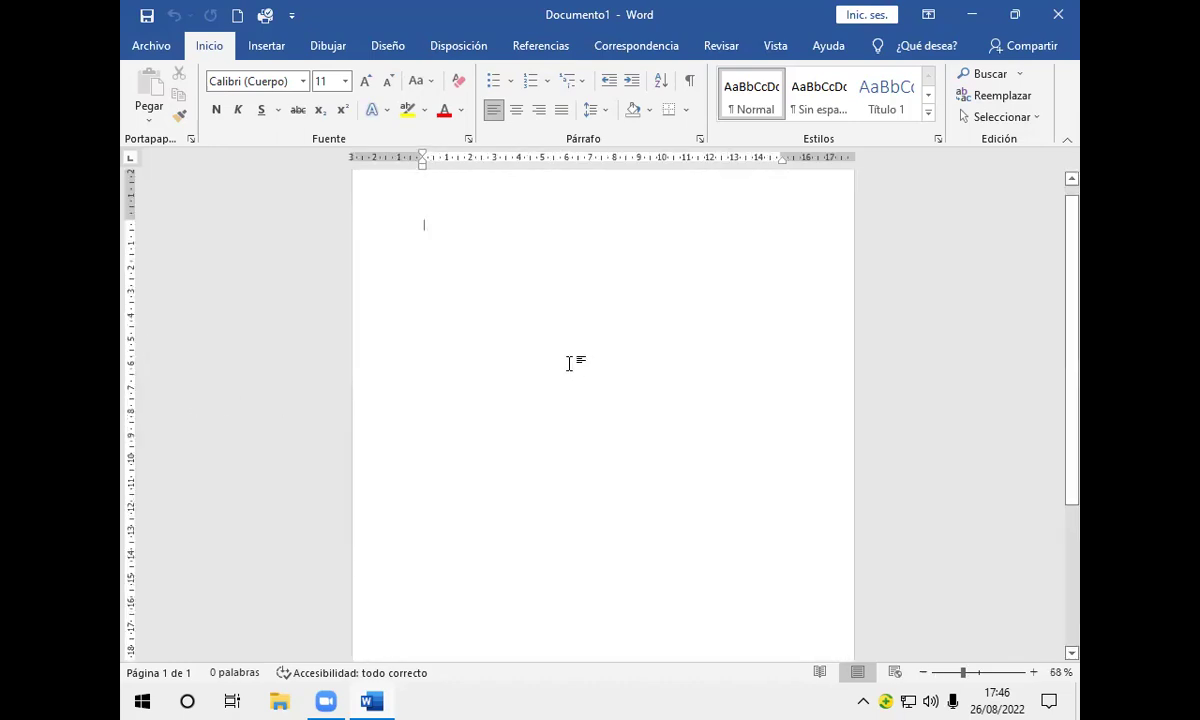
scroll(568, 363, "up", 1)
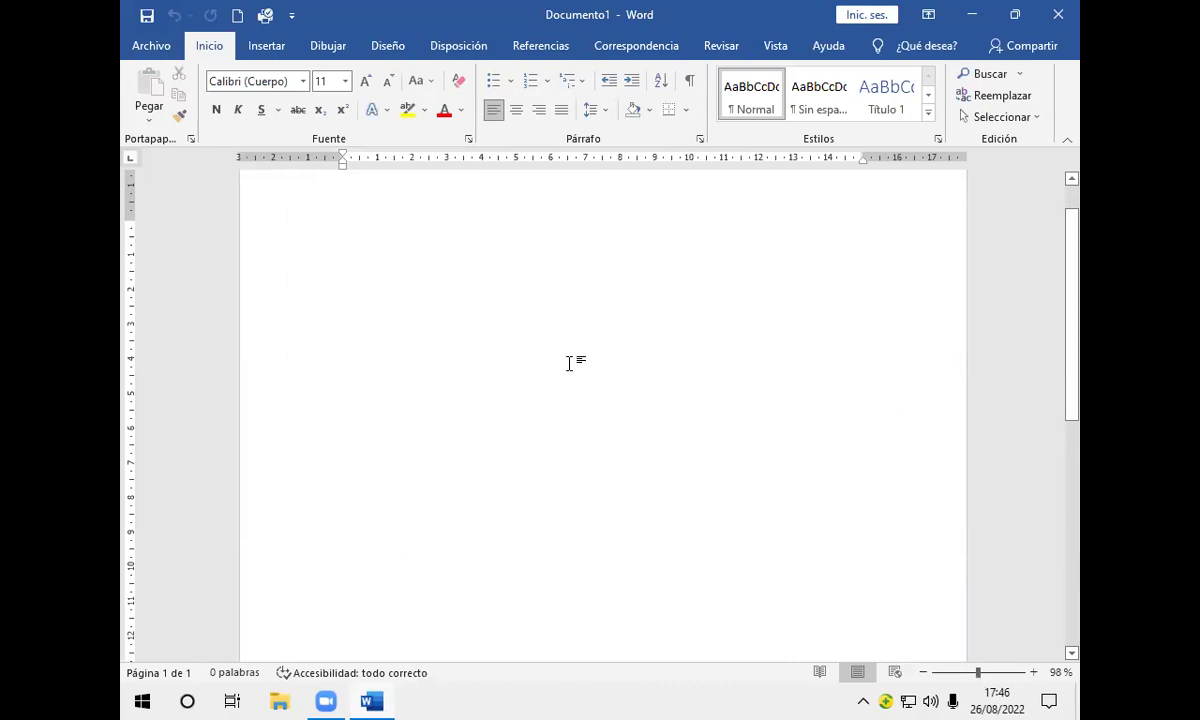
Step: Change Documento1's paper size from A4 to Carta (21,59 × 27,94 cm) in Page Setup
double_click(291, 160)
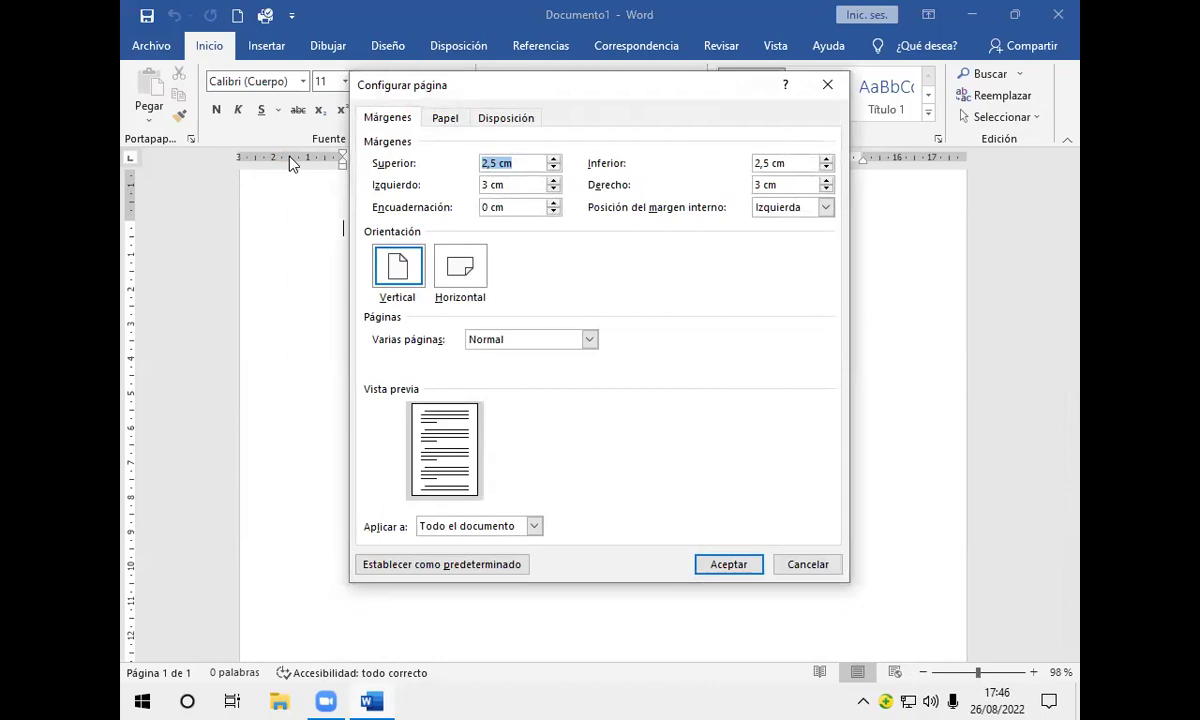
left_click(442, 119)
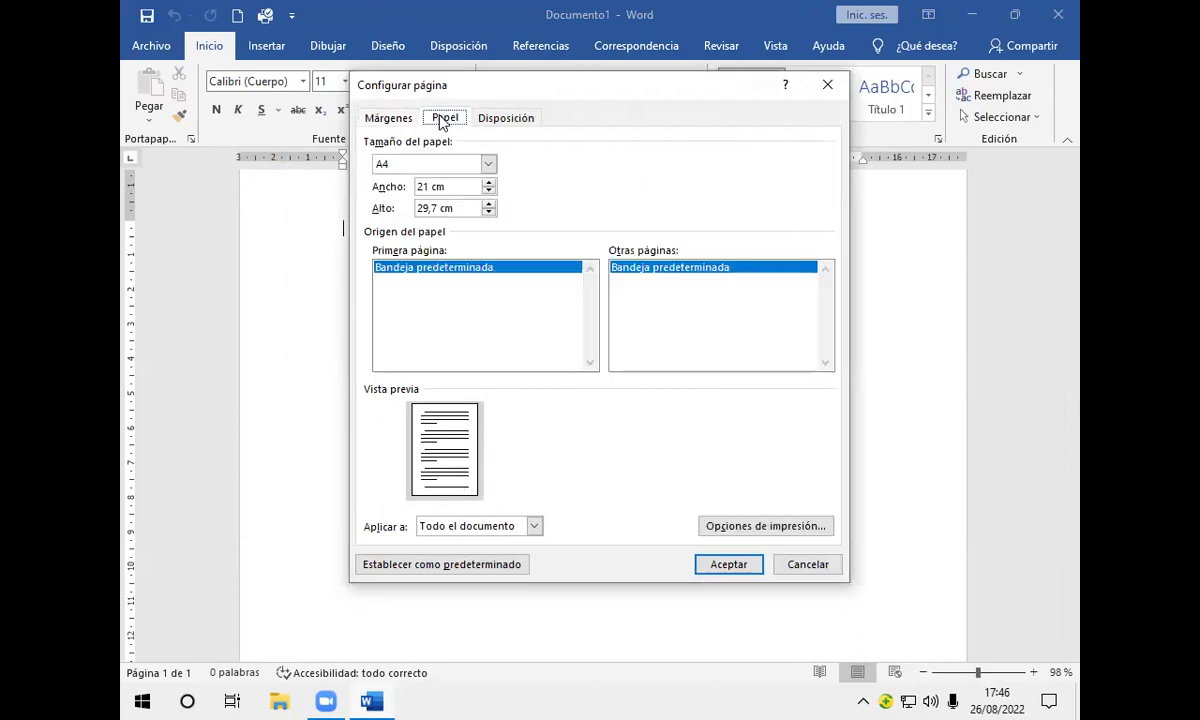
left_click(487, 165)
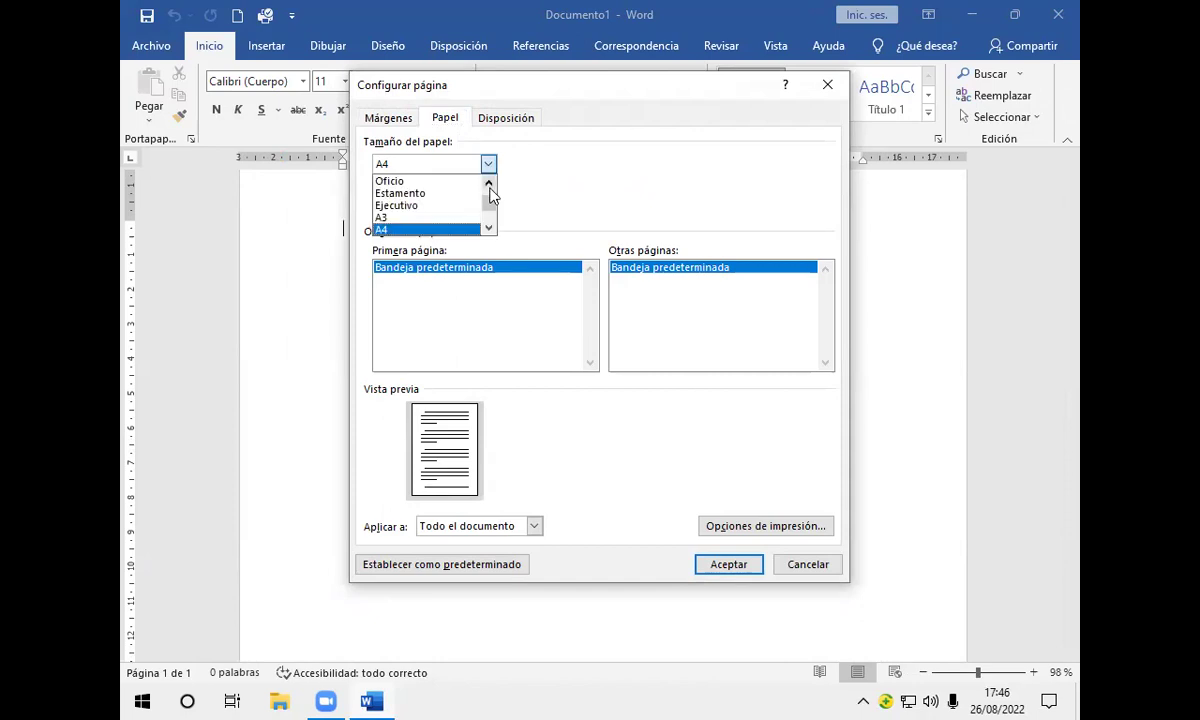
scroll(487, 182, "up", 1)
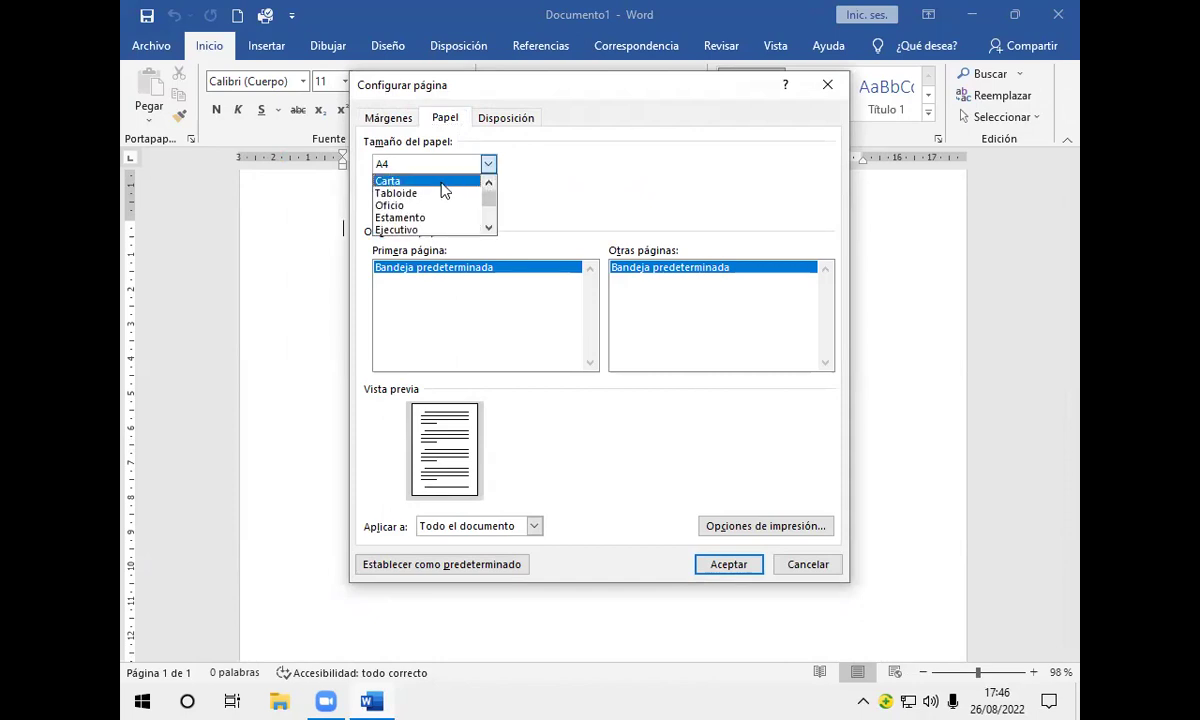
left_click(440, 181)
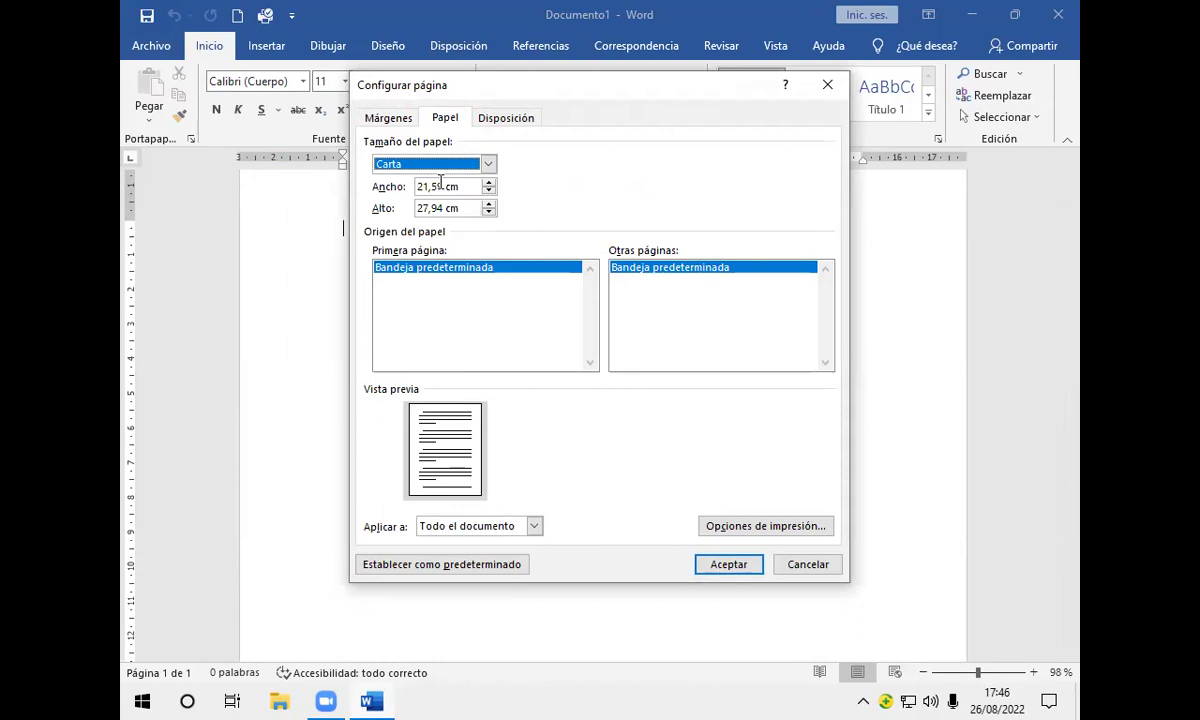
left_click(388, 117)
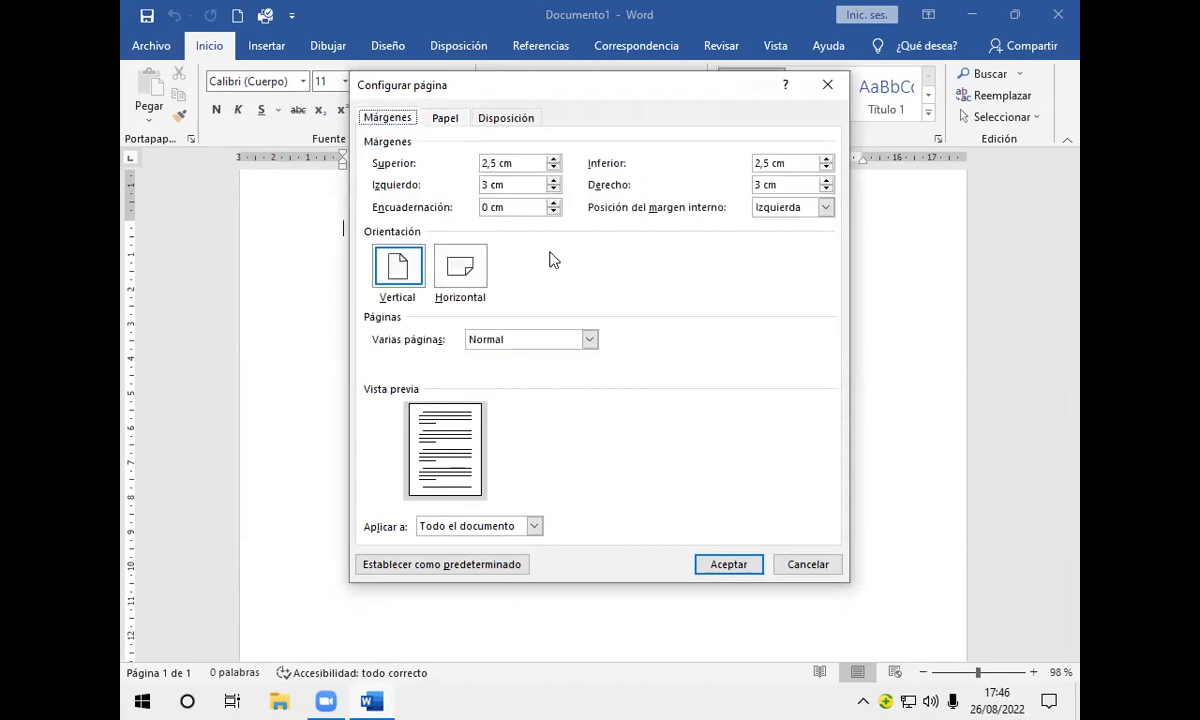
Step: Set the Superior, Izquierdo, Inferior and Derecho margins to 2 cm and apply the page setup
left_click(553, 159)
left_click(554, 169)
left_click(554, 169)
left_click(554, 169)
left_click(554, 169)
left_click(552, 190)
left_click(552, 190)
left_click(552, 190)
left_click(552, 190)
left_click(552, 190)
left_click(552, 190)
left_click(552, 190)
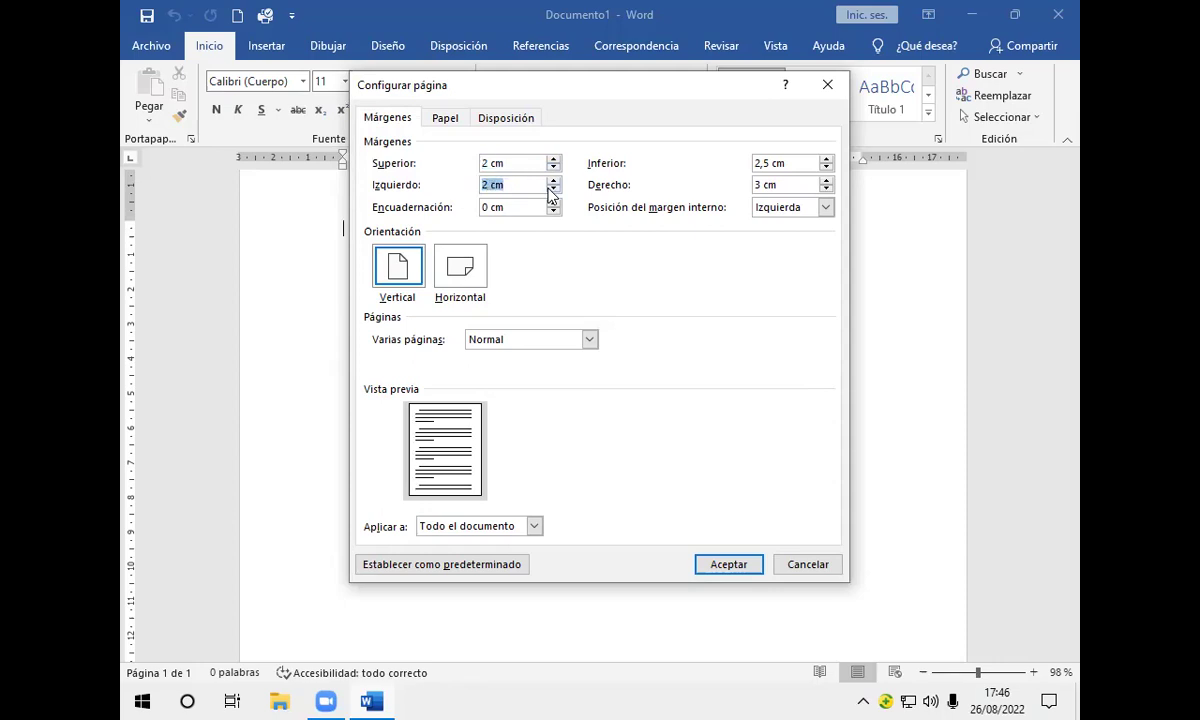
left_click(826, 168)
left_click(826, 168)
left_click(826, 190)
left_click(826, 190)
left_click(826, 190)
left_click(826, 190)
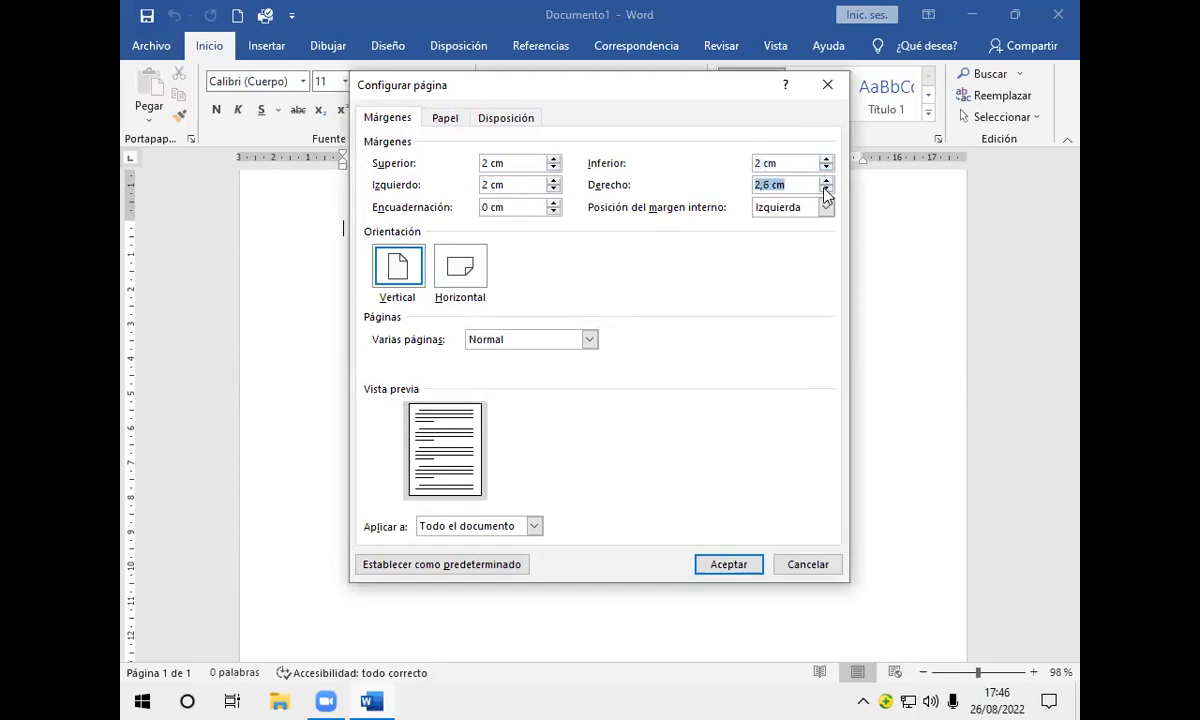
left_click(826, 190)
left_click(826, 190)
left_click(826, 190)
left_click(731, 565)
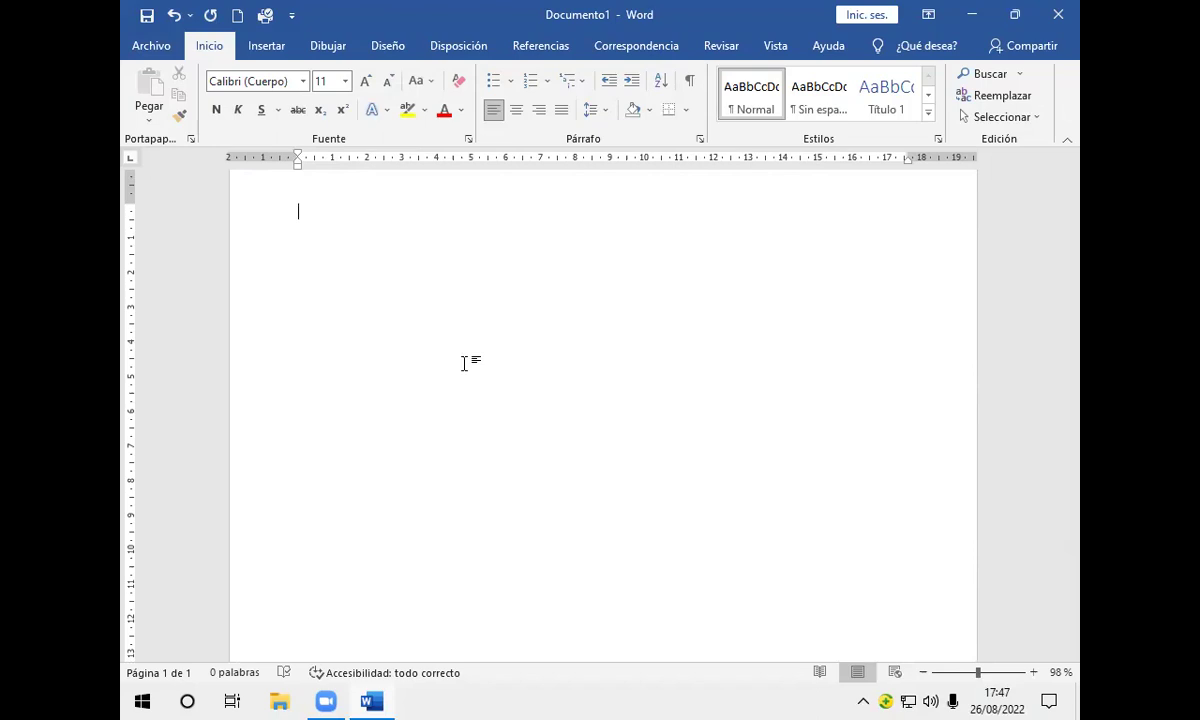
Step: Generate two paragraphs of sample text by entering =rand(2)
type("=rand(")
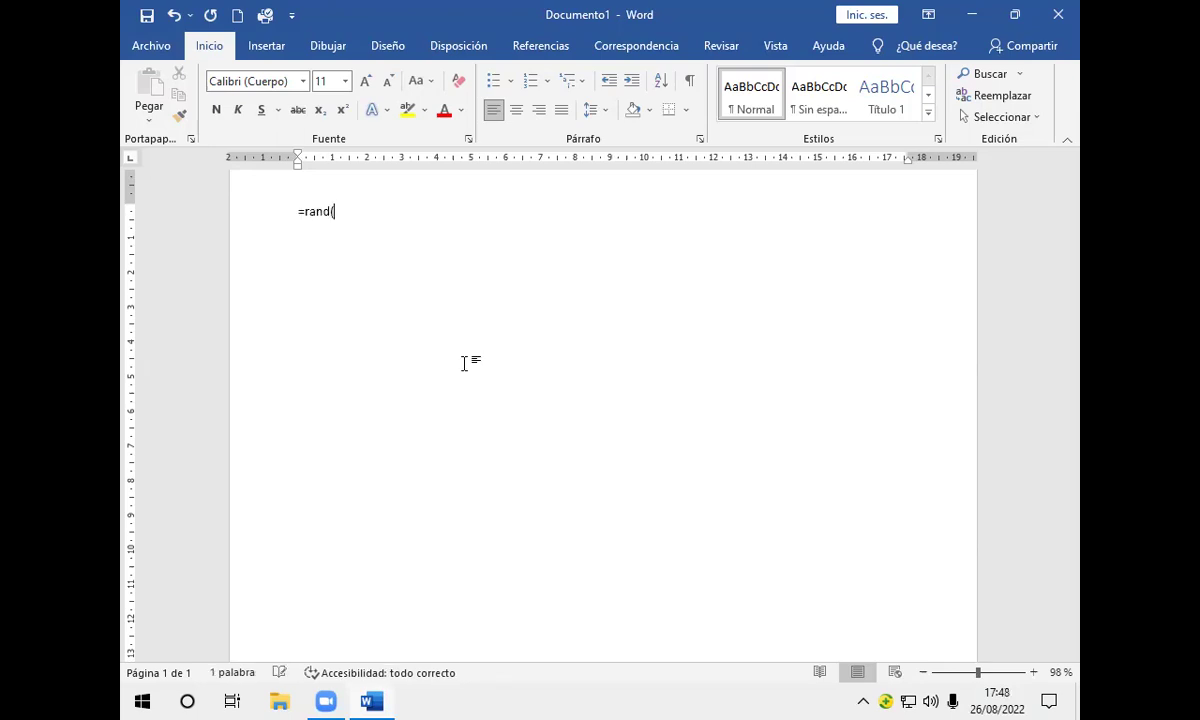
type("2)")
key("Return")
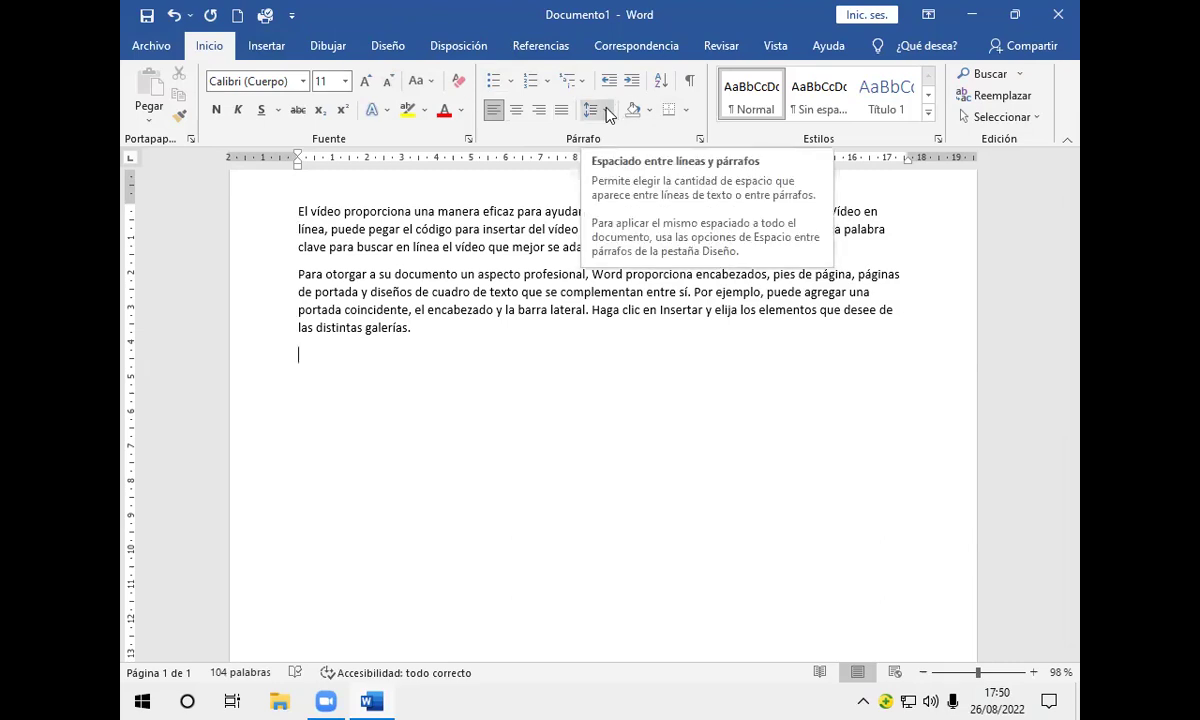
Step: Remove the space after the paragraph and set line spacing to 1,0
left_click(606, 112)
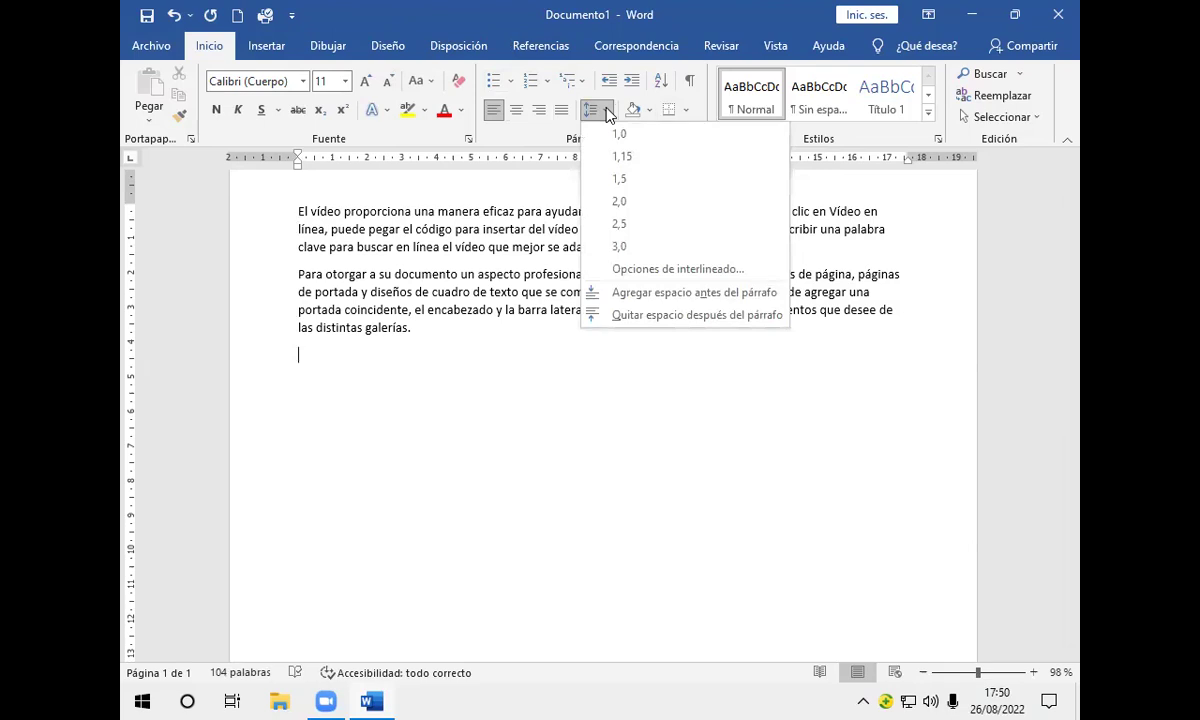
left_click(613, 316)
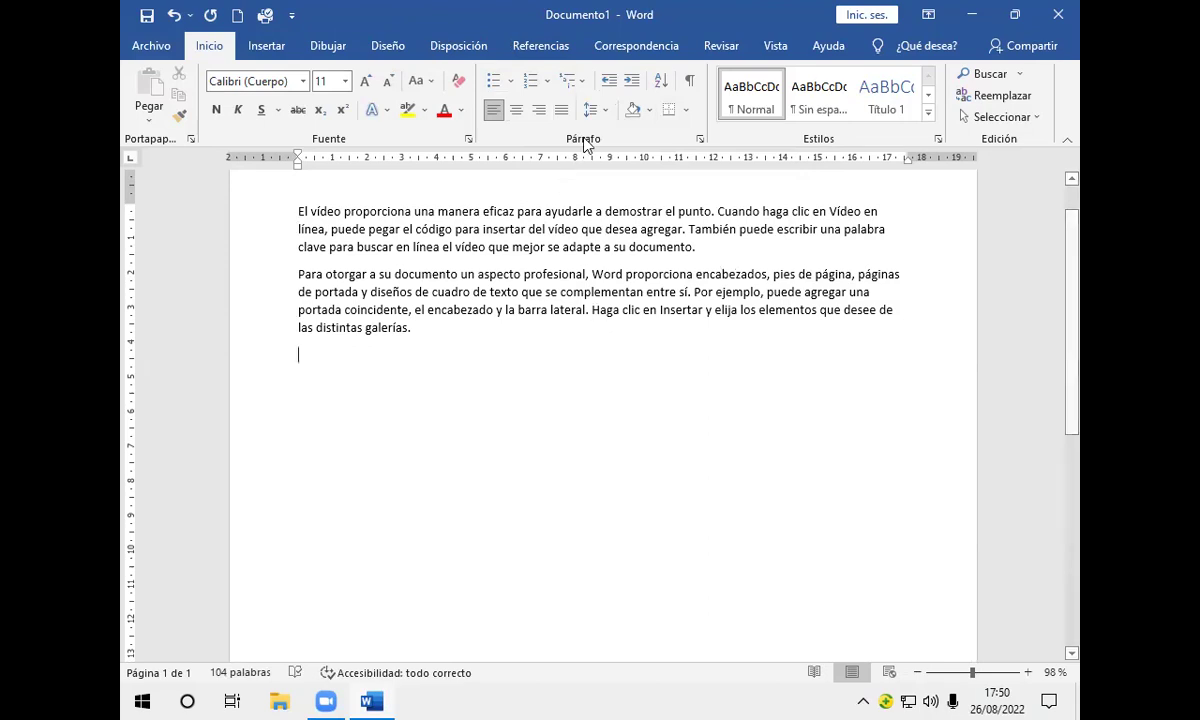
left_click(608, 111)
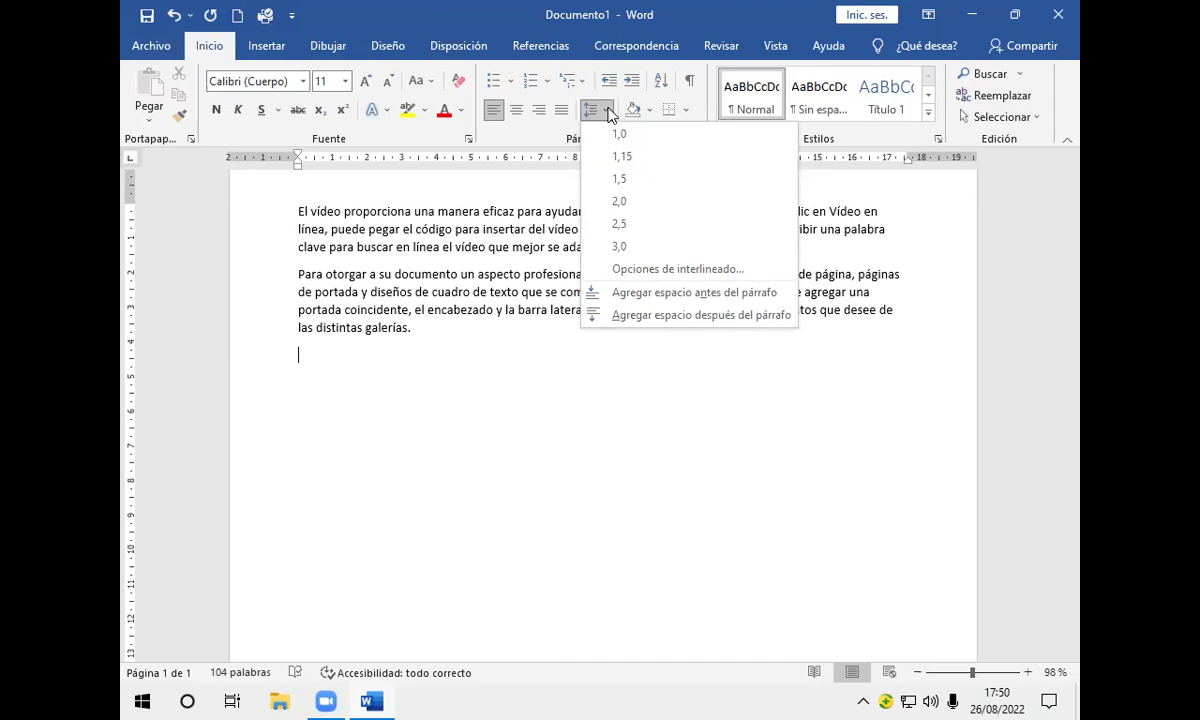
left_click(620, 133)
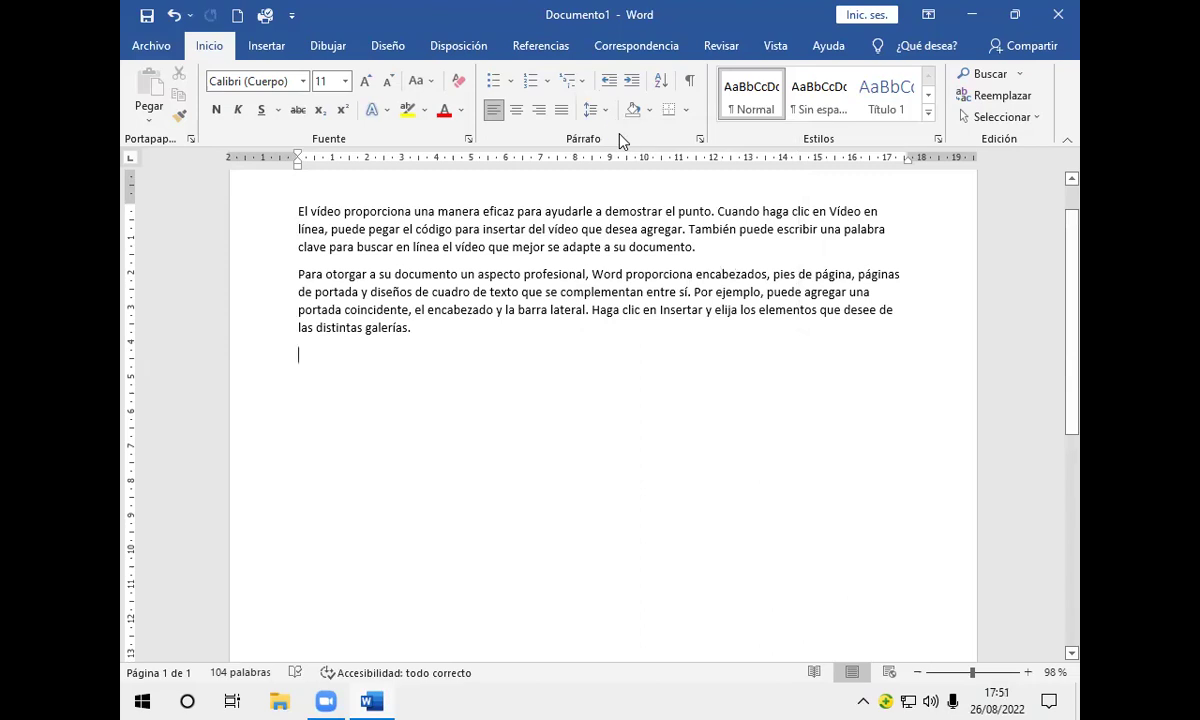
Step: Insert two more sample paragraphs with =rand(2), fixing the mistyped letter
type("=ra")
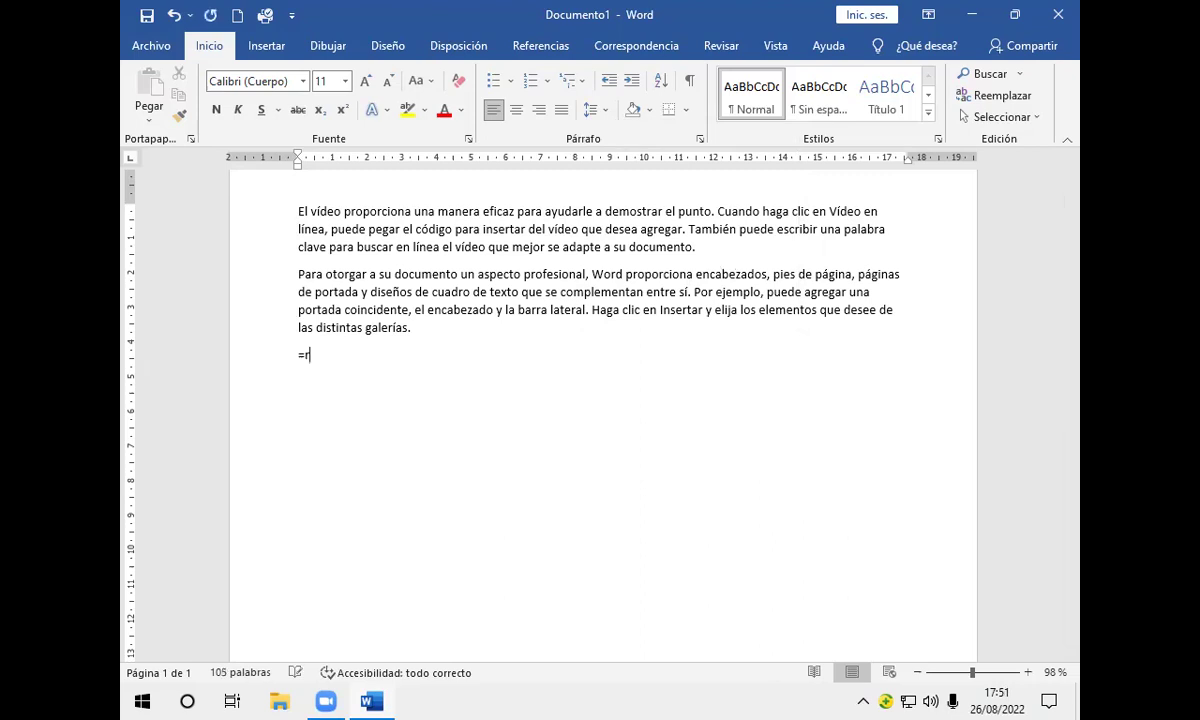
key("BackSpace")
type("and(2)")
key("Return")
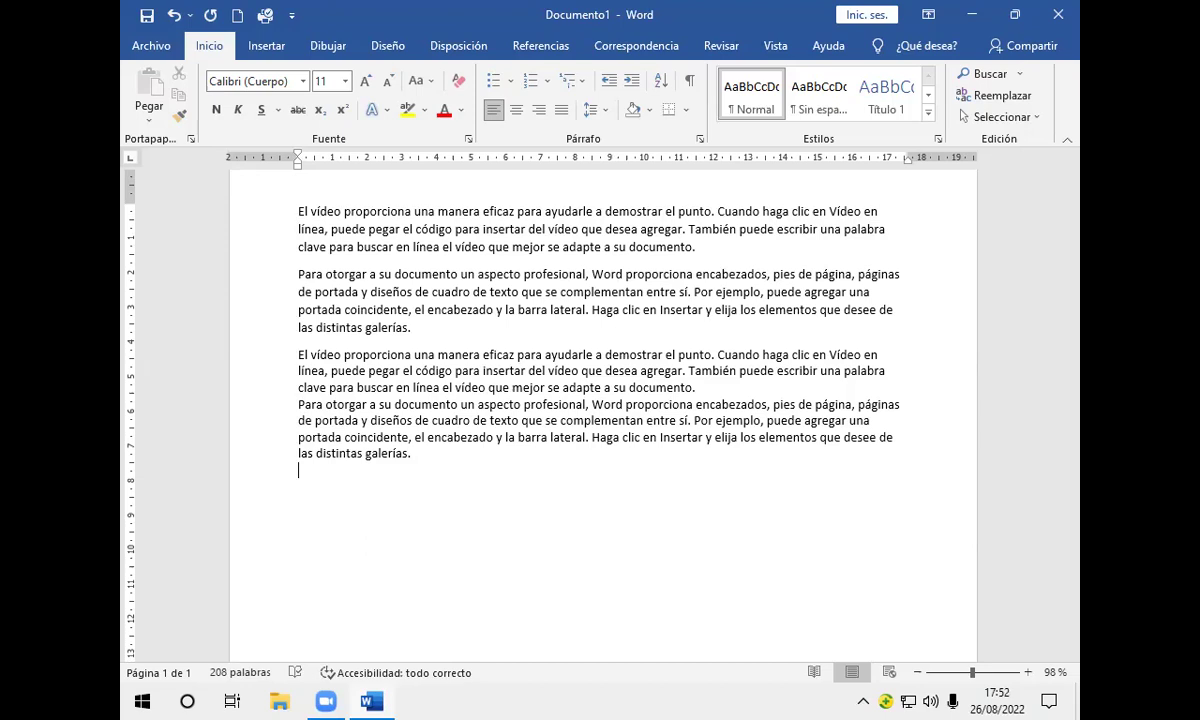
Step: Generate a long run of sample paragraphs with =rand(255) and close the Vigilarlo accessibility tip
type("=rand(255)")
key("Return")
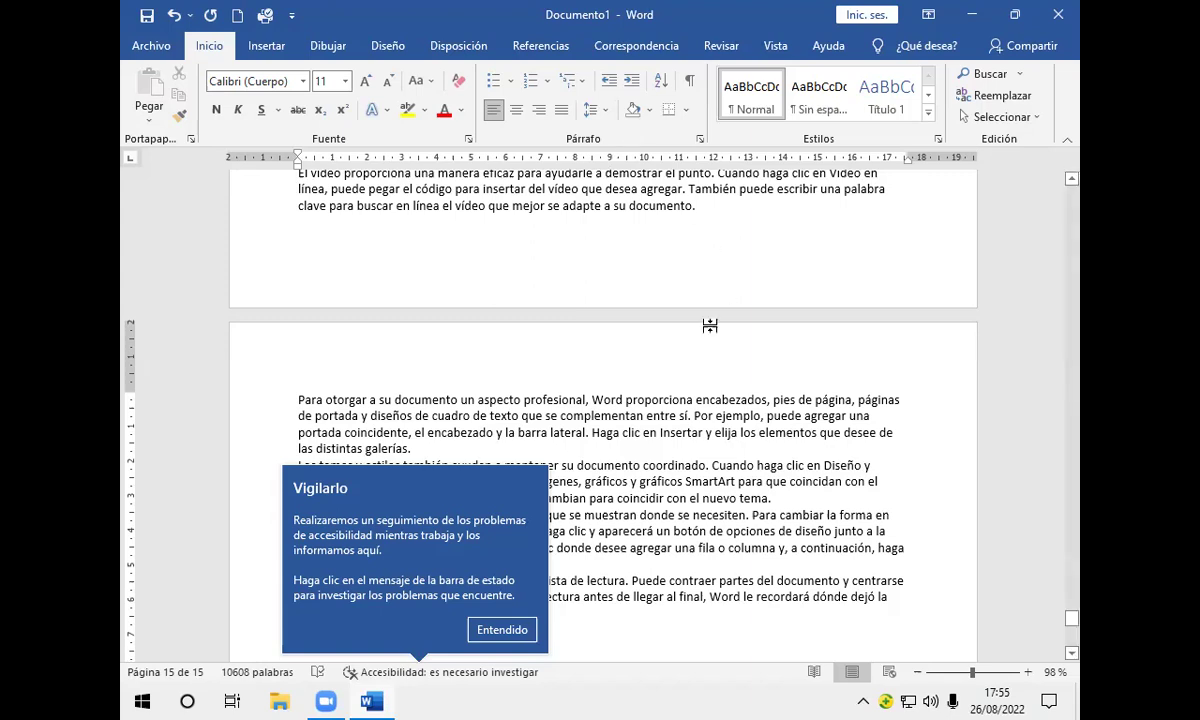
left_click(501, 630)
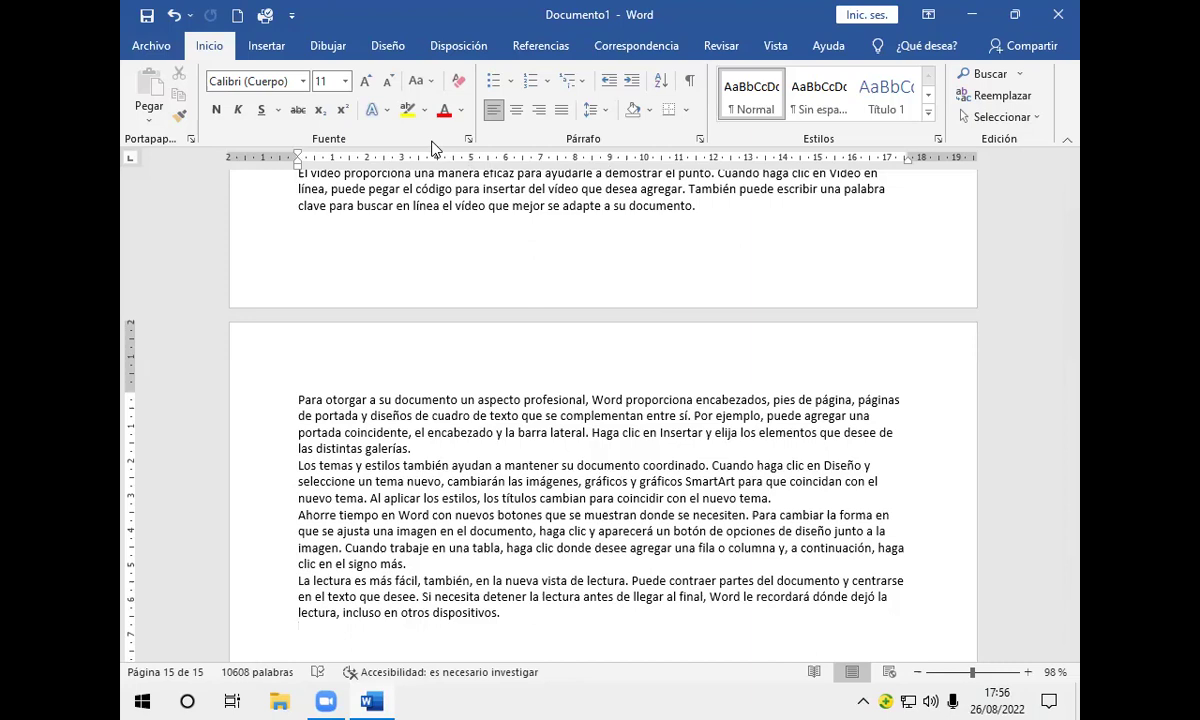
Step: Show the Mostrar dropdown on the Vista tab for ruler, gridlines and navigation pane
left_click(776, 46)
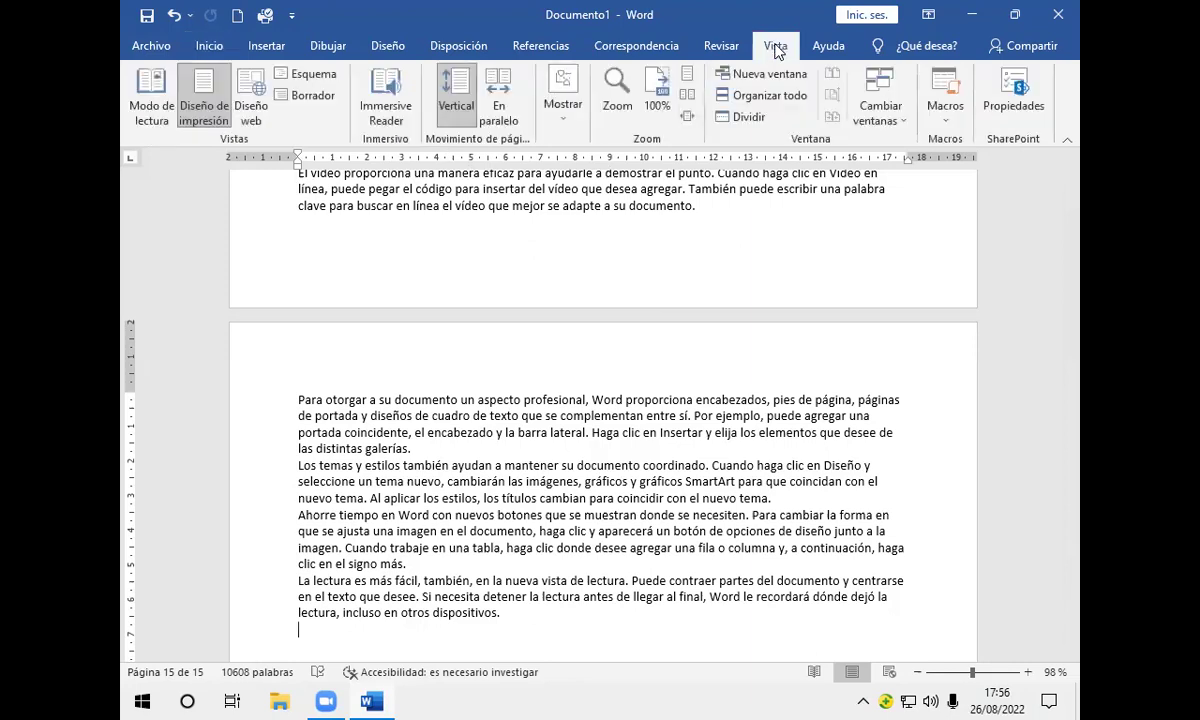
left_click(564, 116)
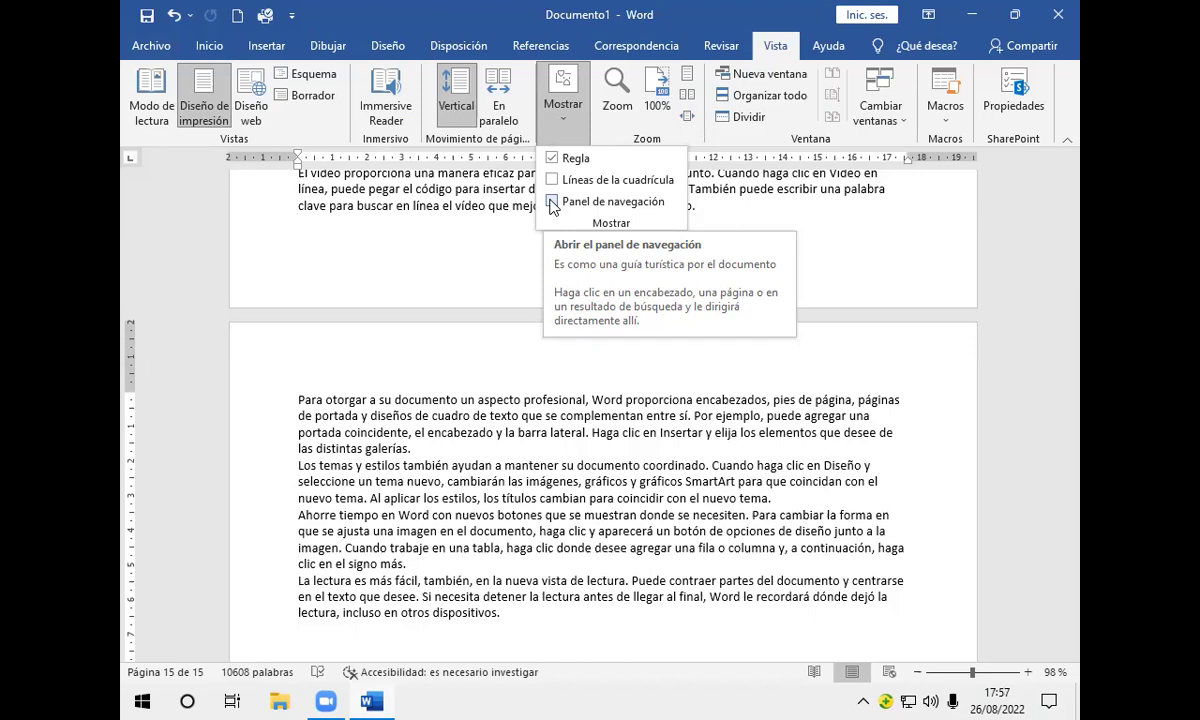
left_click(552, 202)
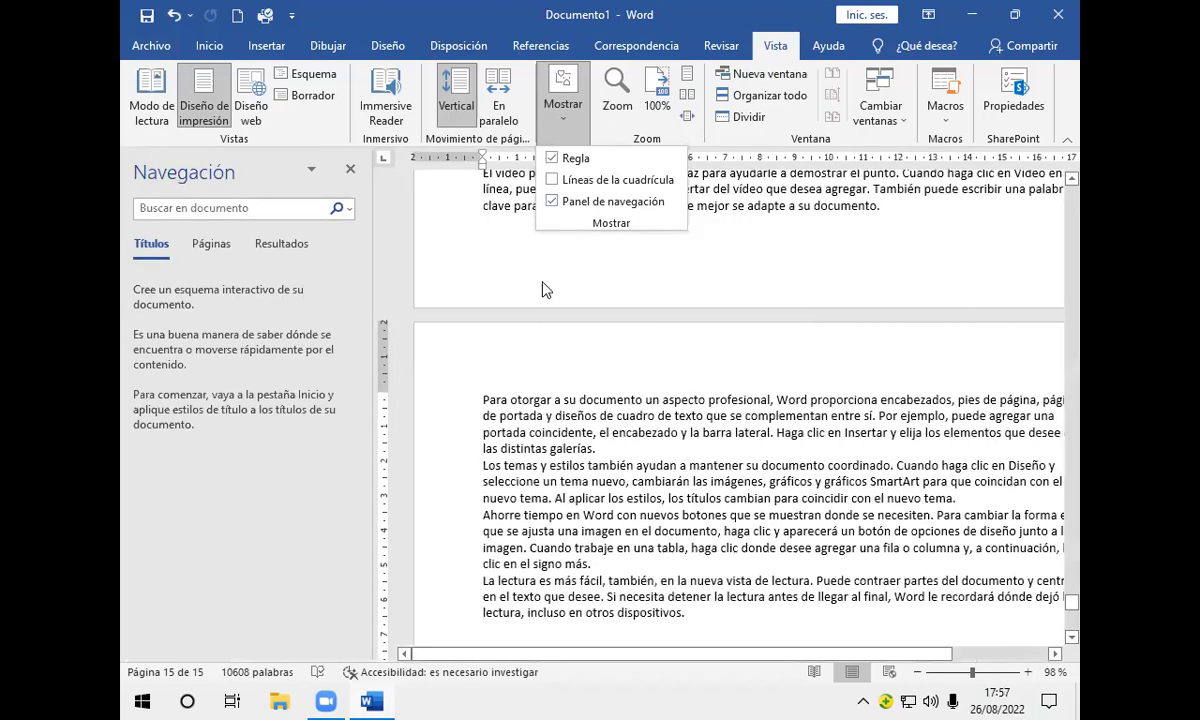
left_click(208, 250)
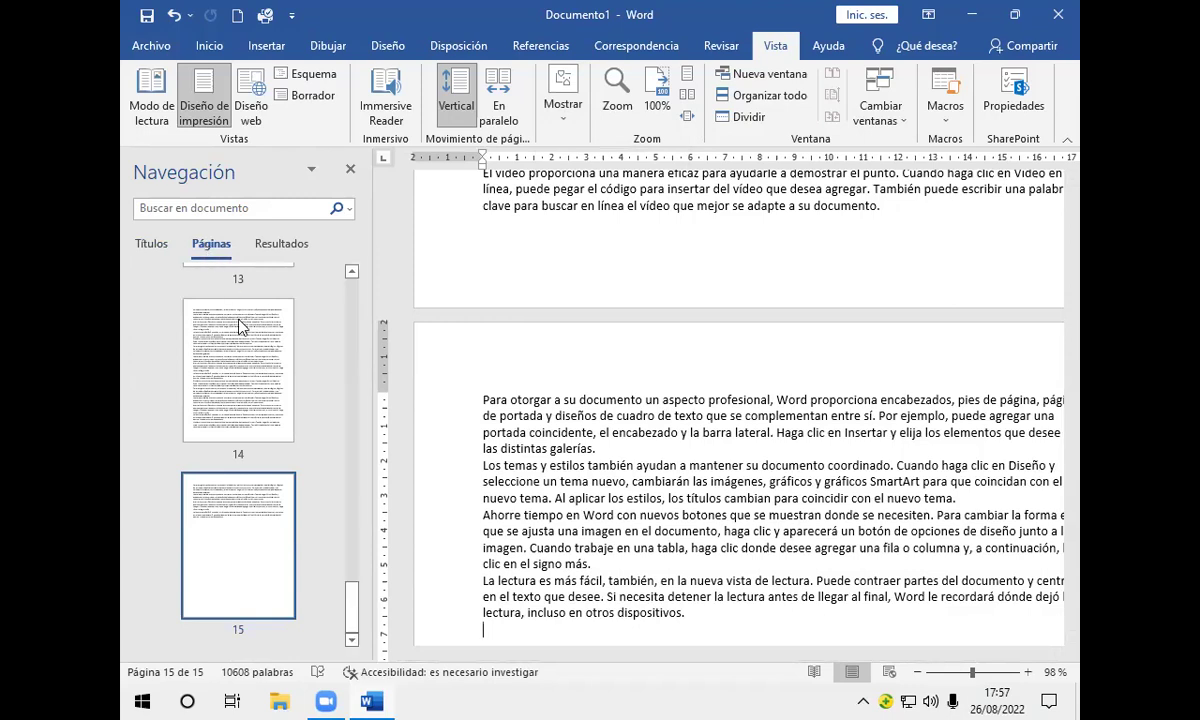
left_click(352, 272)
left_click_drag(352, 272, 352, 272)
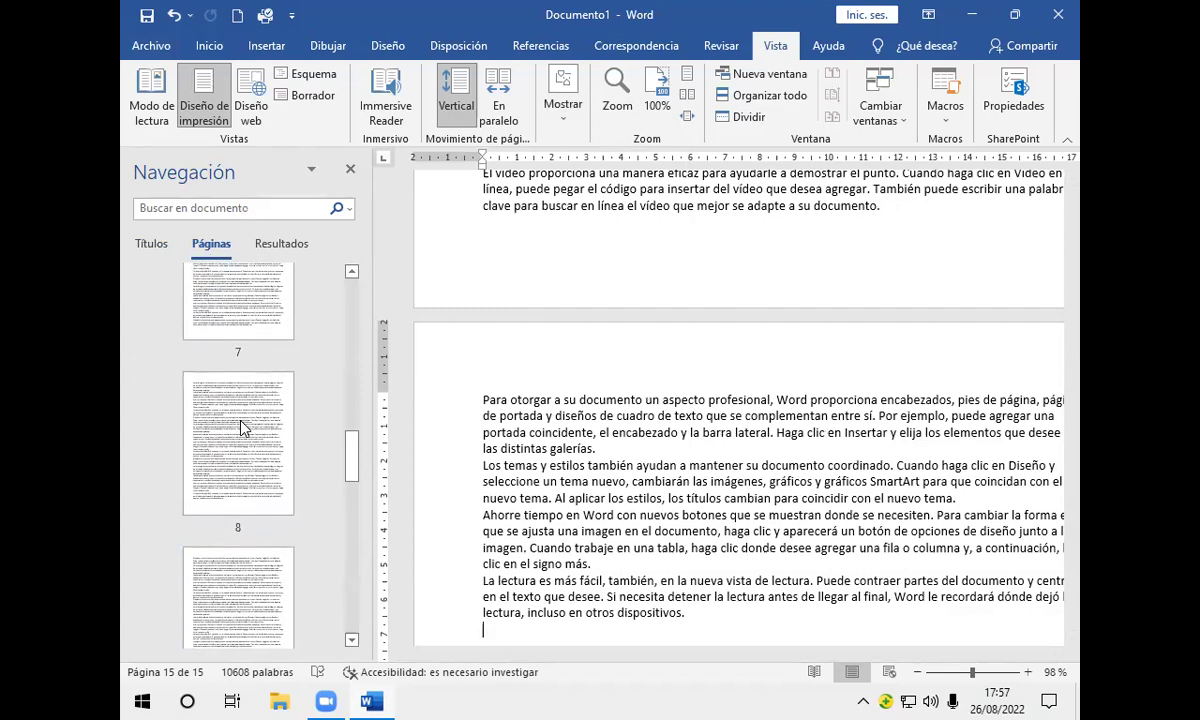
Step: Jump to page 8 and add a blank line after the paragraph ending "las distintas galerías."
left_click(241, 427)
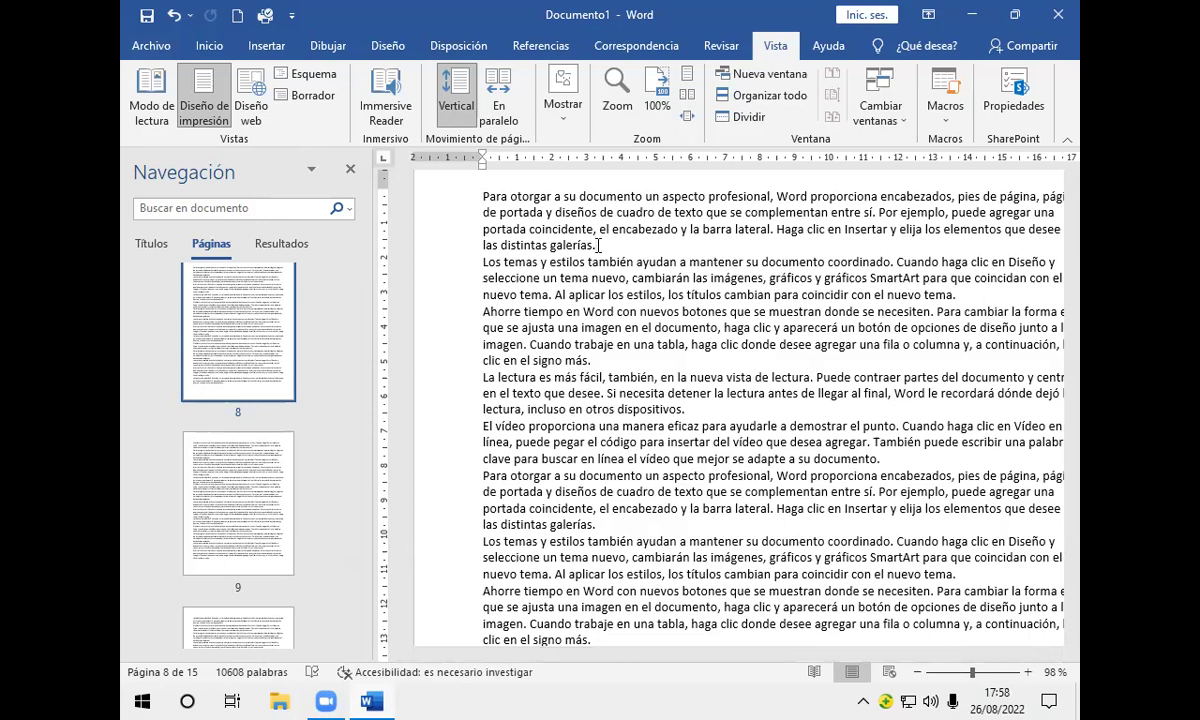
key("Return")
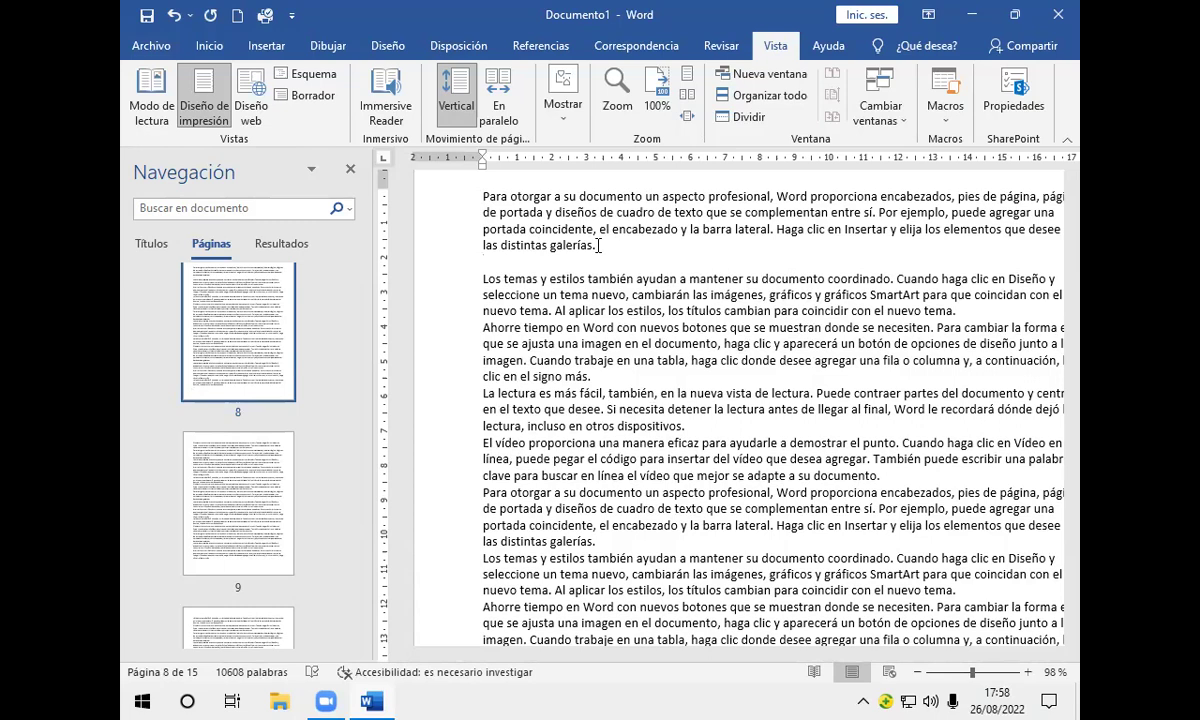
left_click(152, 47)
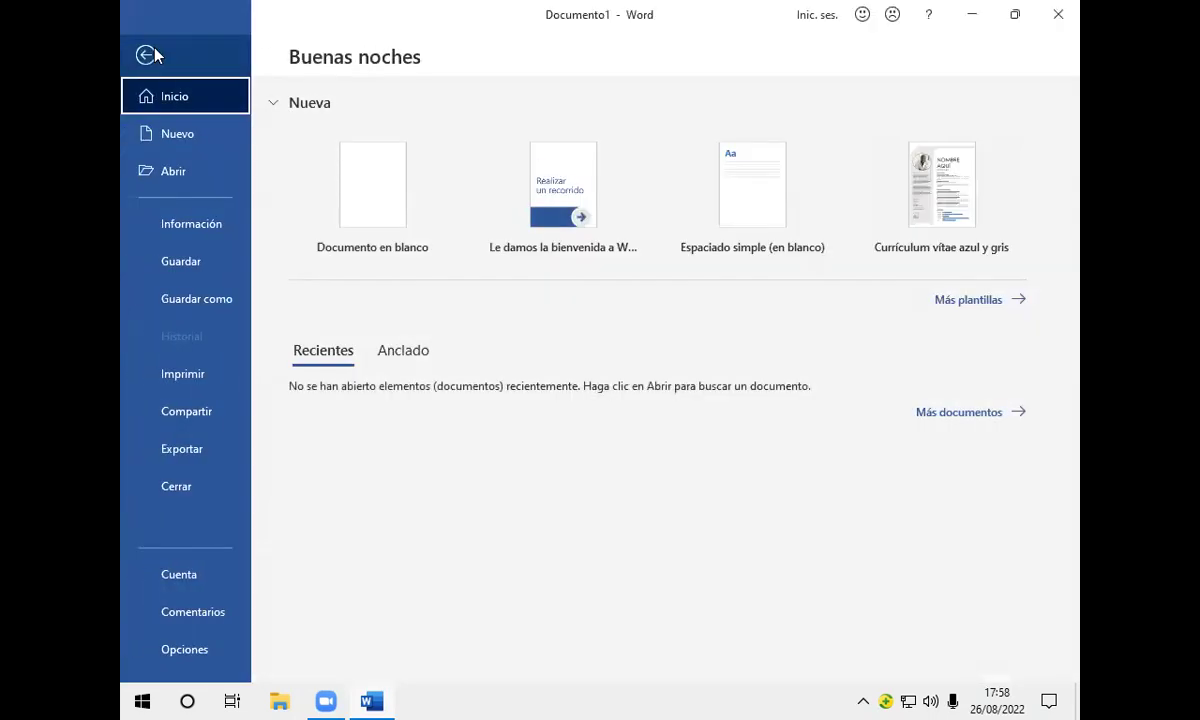
left_click(147, 56)
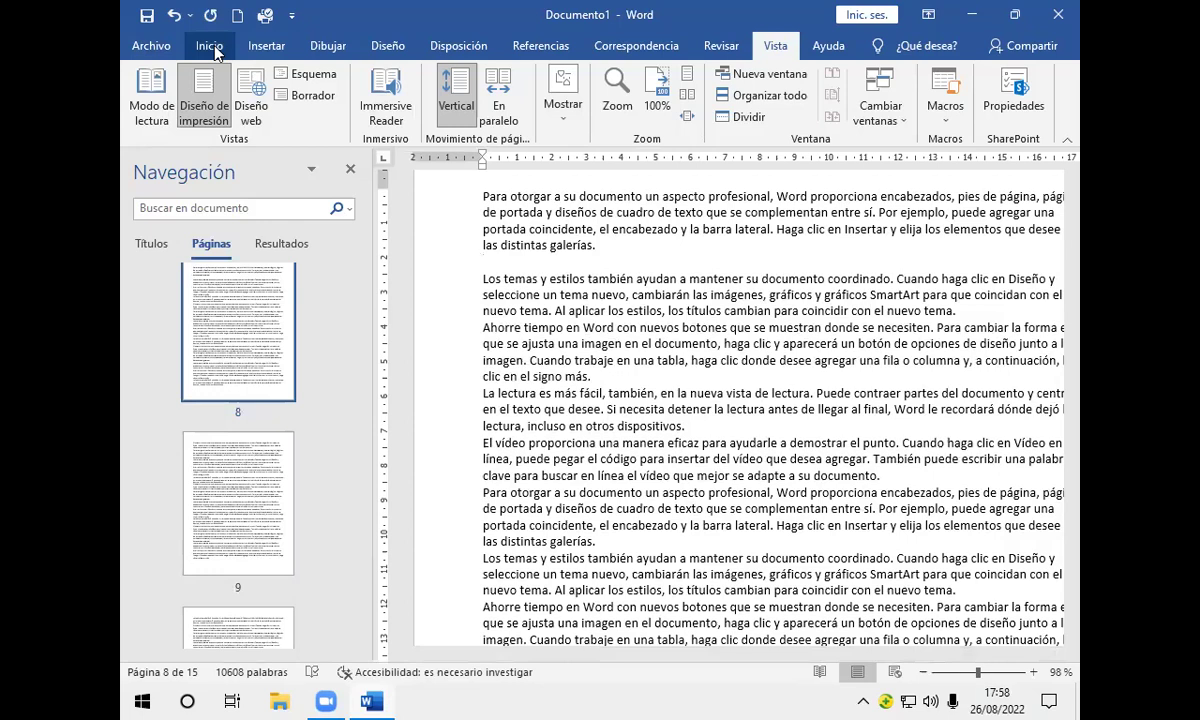
Step: Apply the Bookman Old Style font to the blank line on page 8
left_click(210, 47)
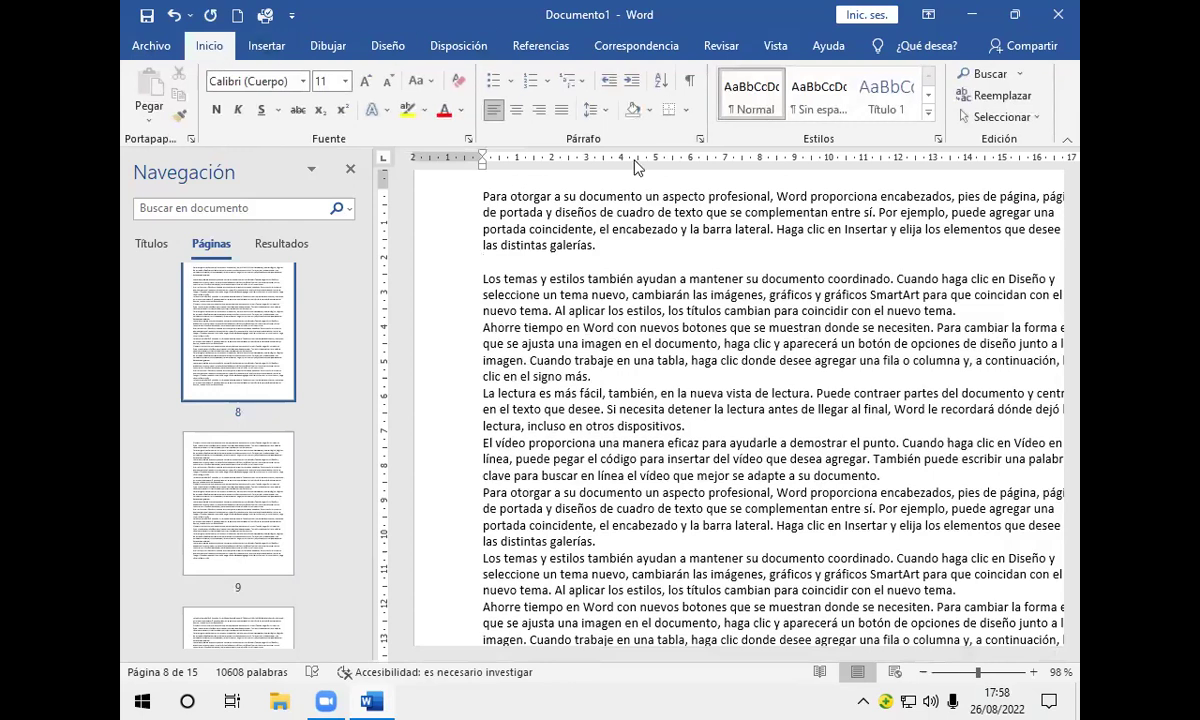
left_click(303, 81)
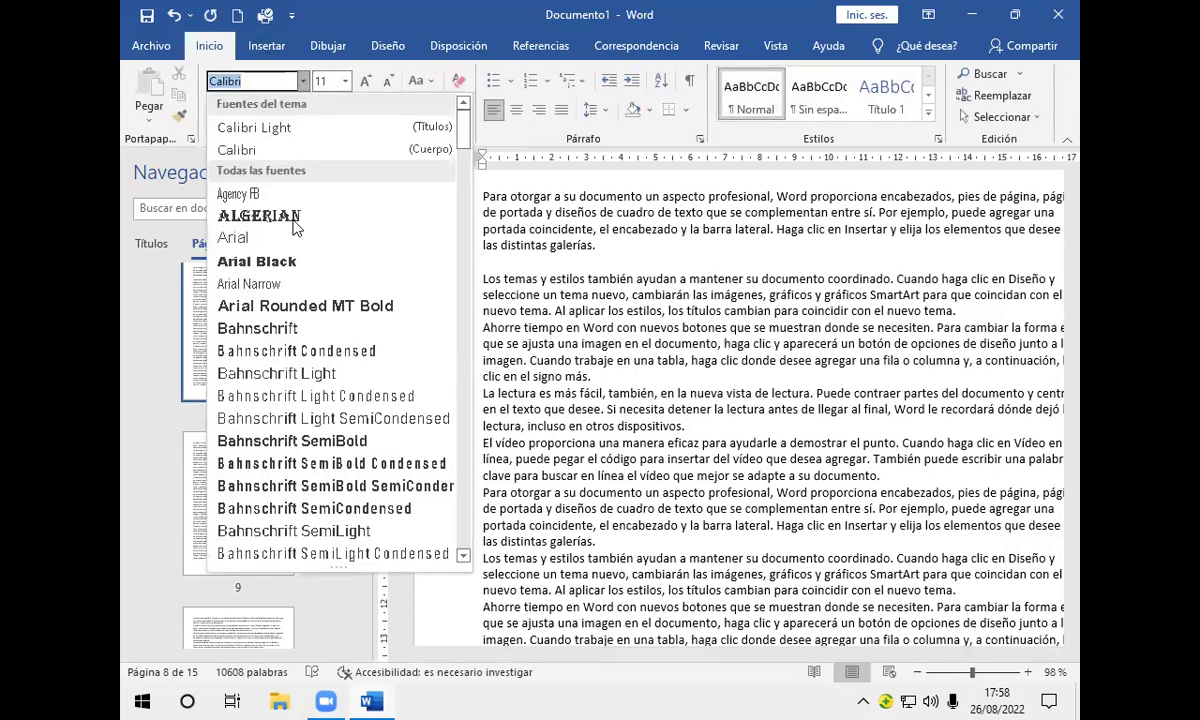
scroll(282, 347, "down", 2)
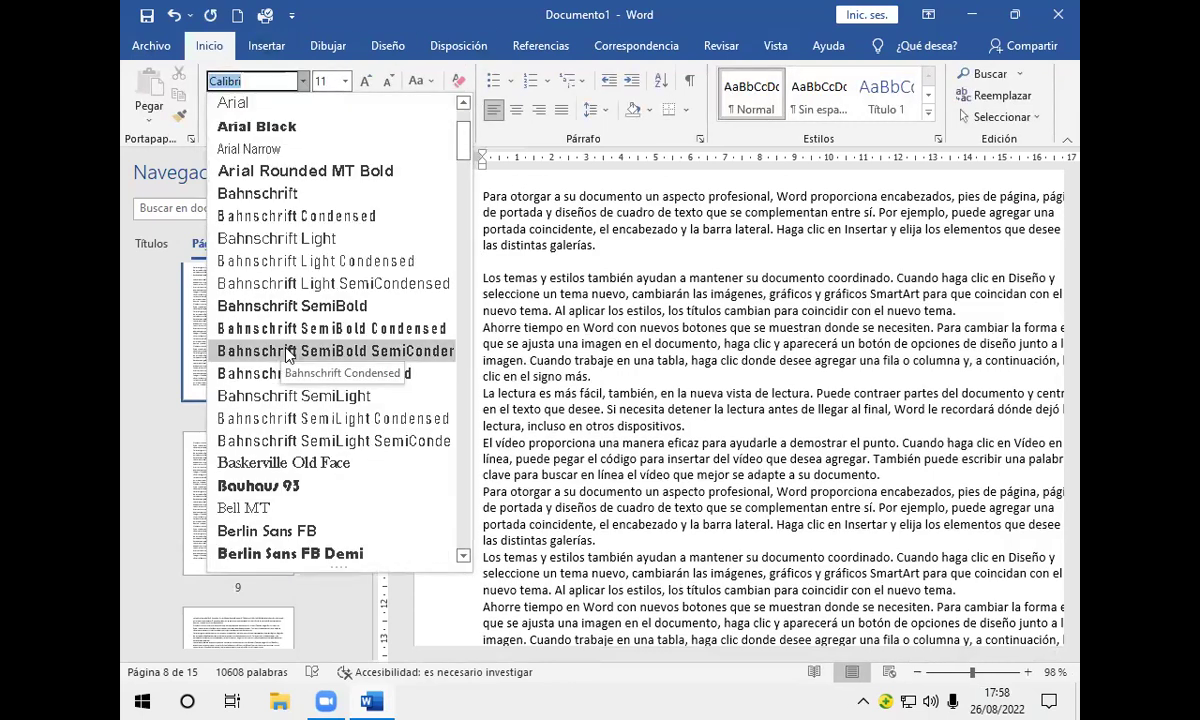
scroll(283, 350, "down", 2)
scroll(285, 355, "down", 2)
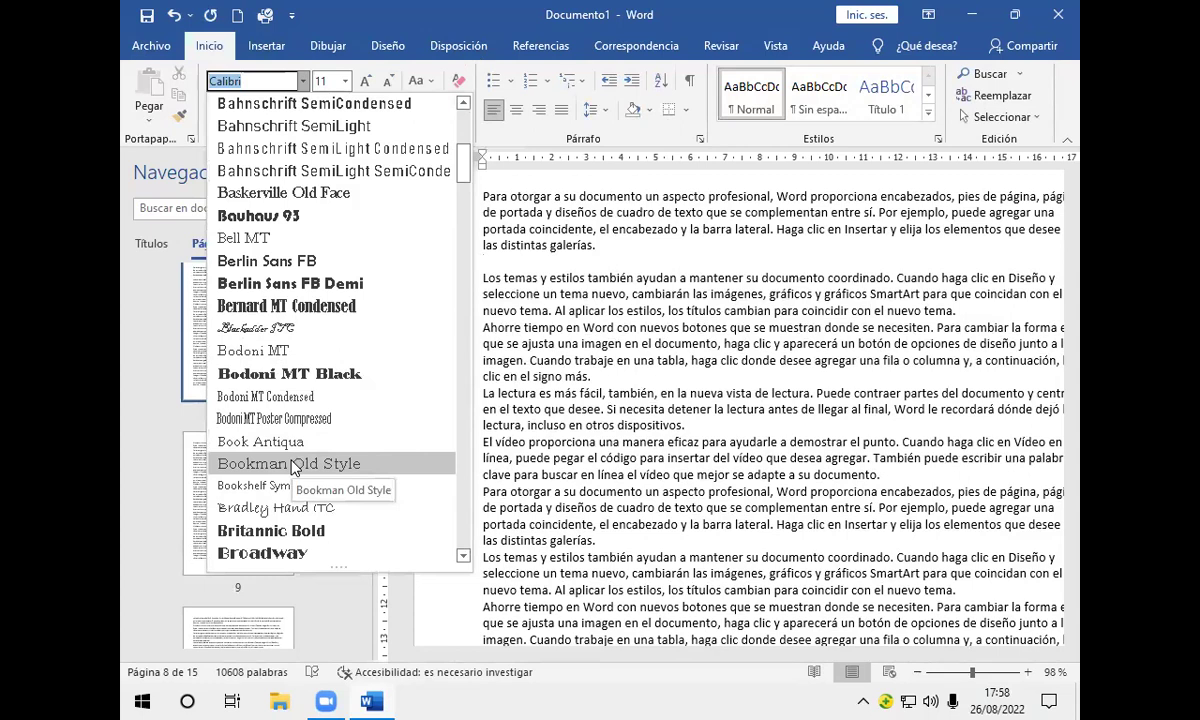
left_click(293, 464)
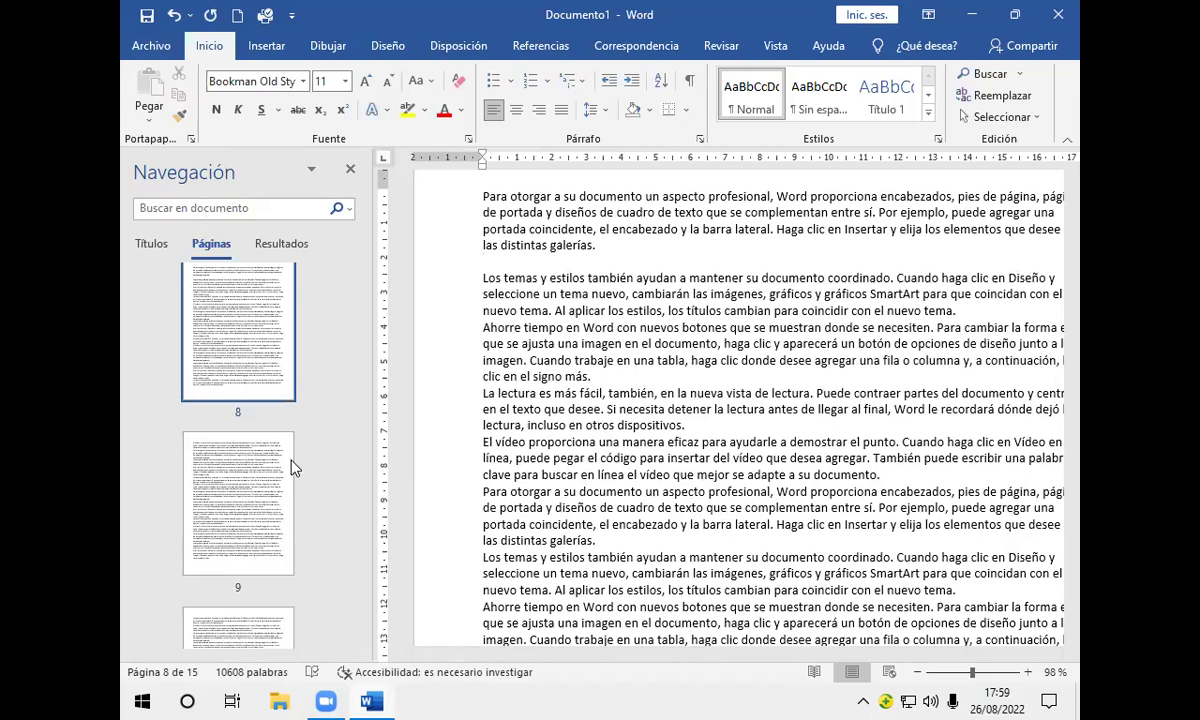
Step: Set the blank line to 12-point size and turn on bold
left_click(346, 81)
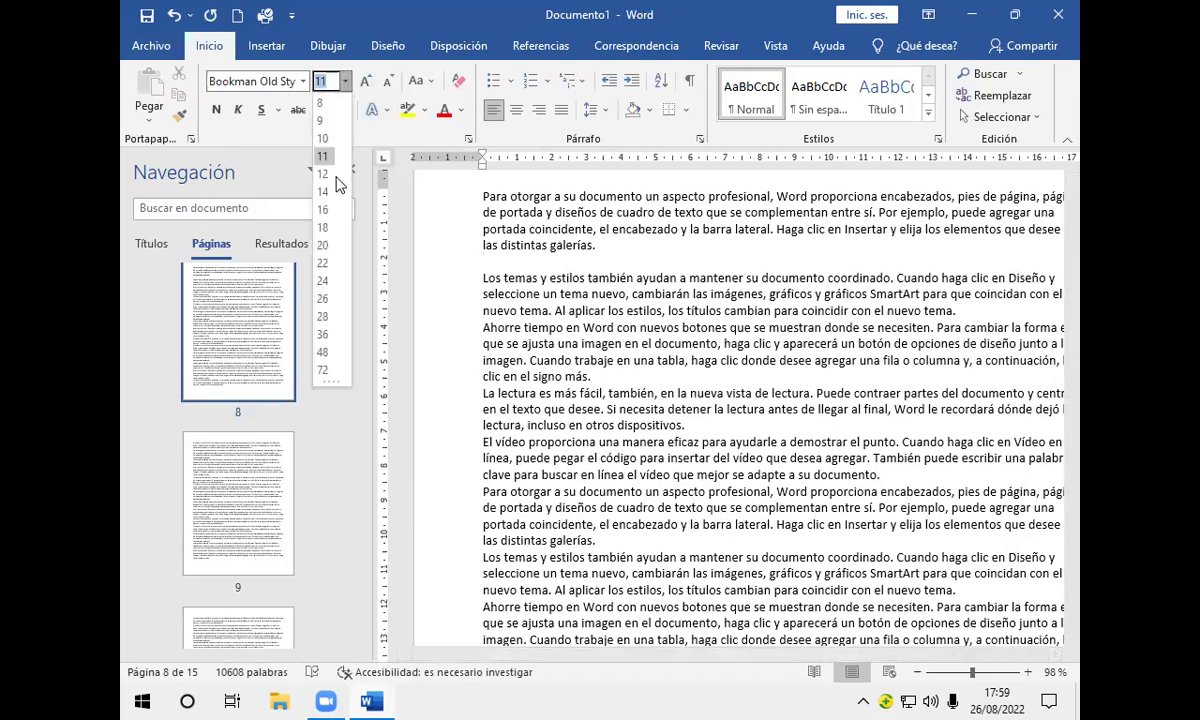
left_click(323, 174)
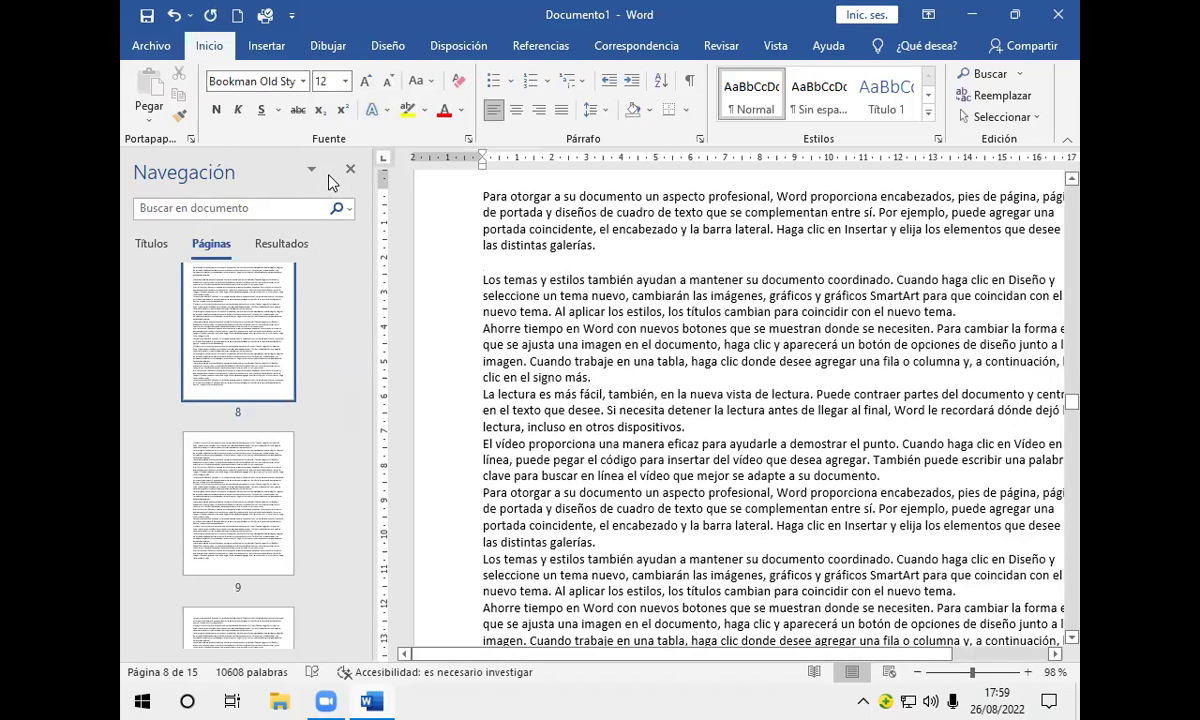
left_click(213, 117)
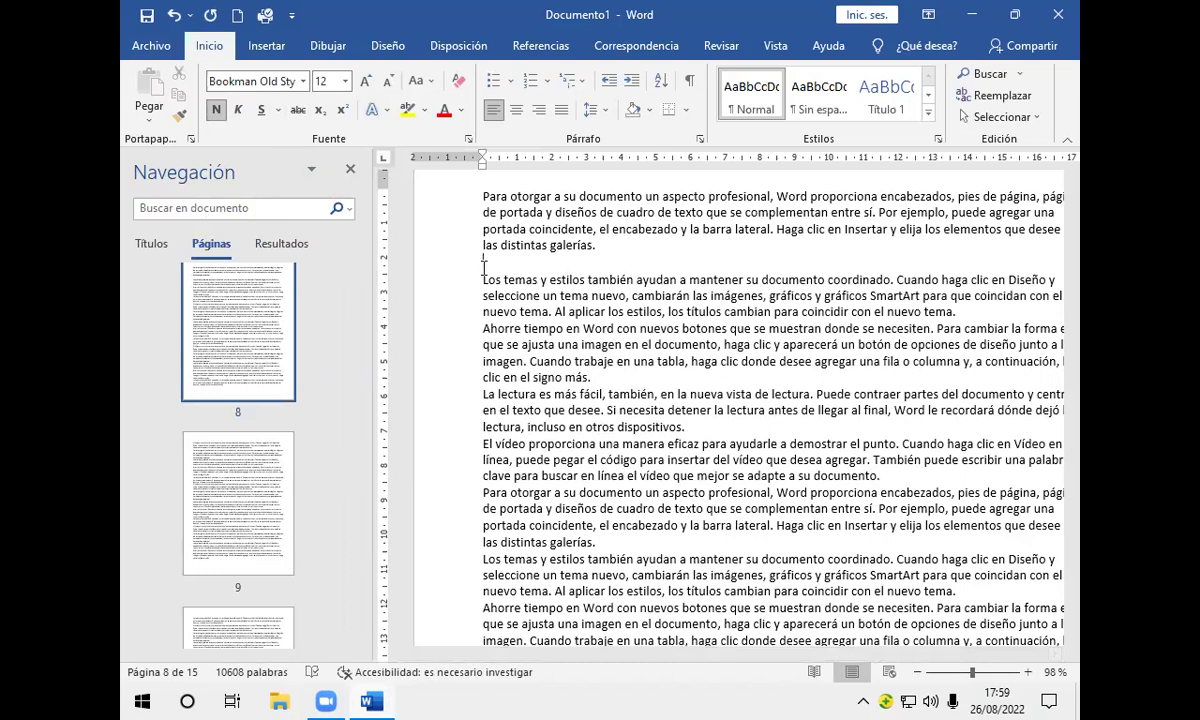
Step: Type the heading CONCLUSION and add a blank line after the paragraph ending "nuevo tema."
type("CONCLUSION")
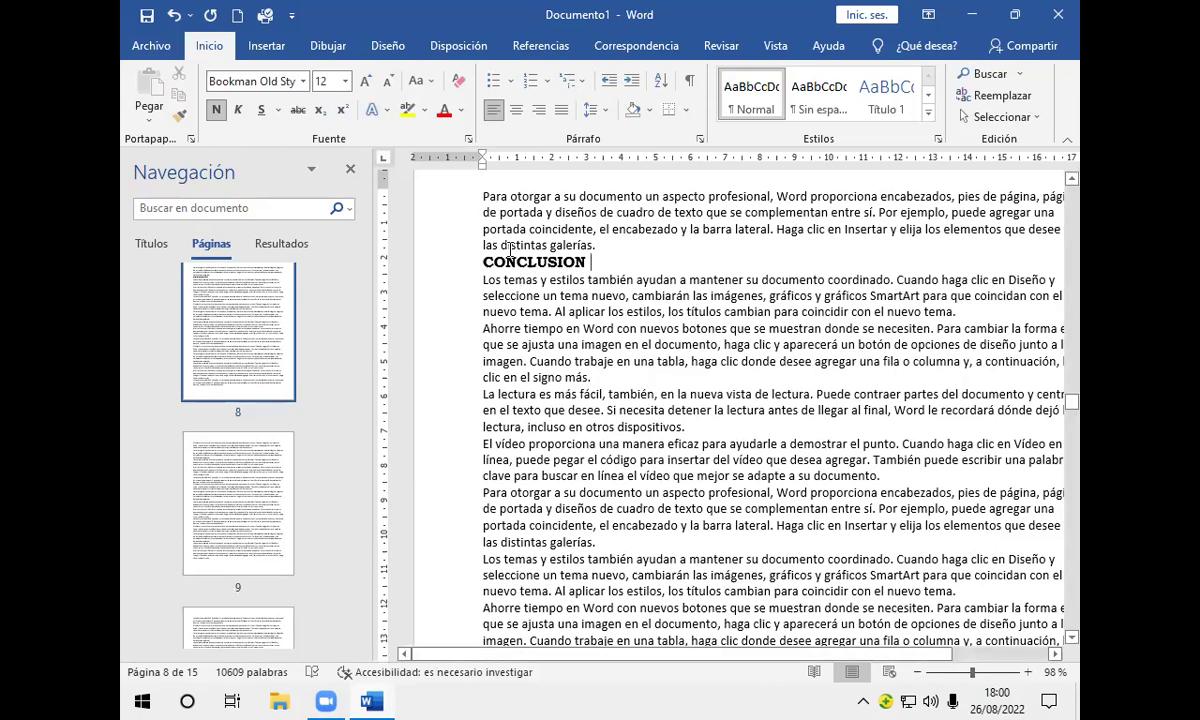
left_click(967, 311)
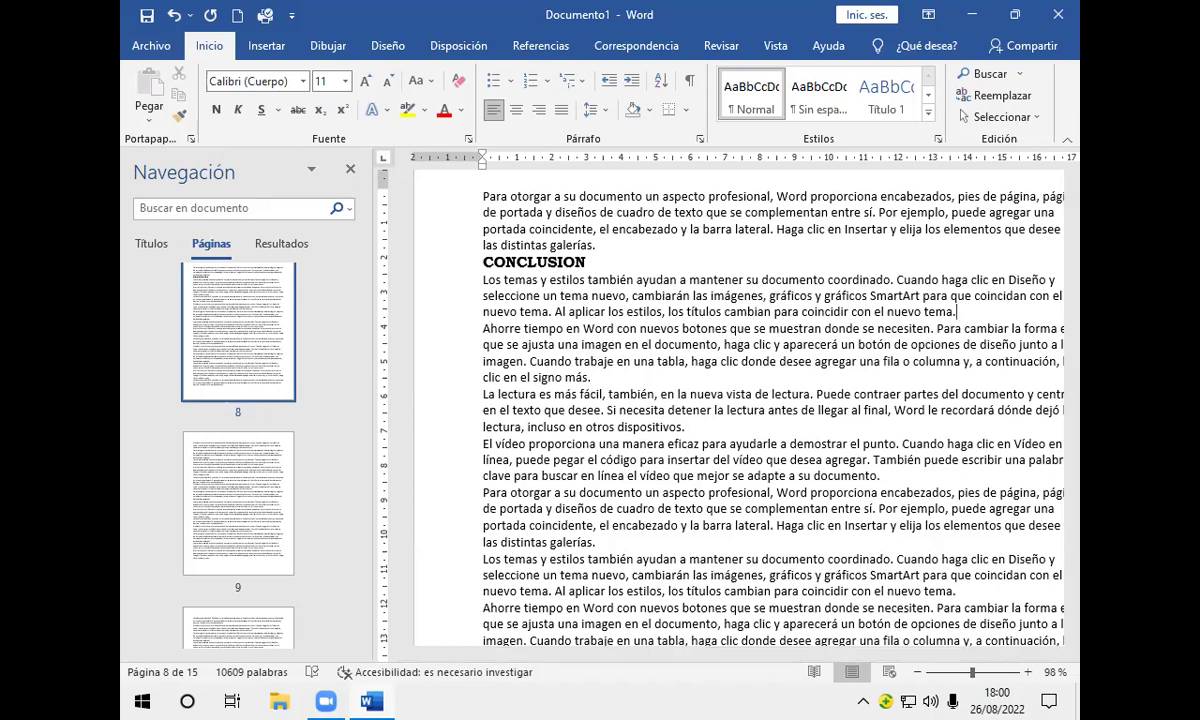
key("Return")
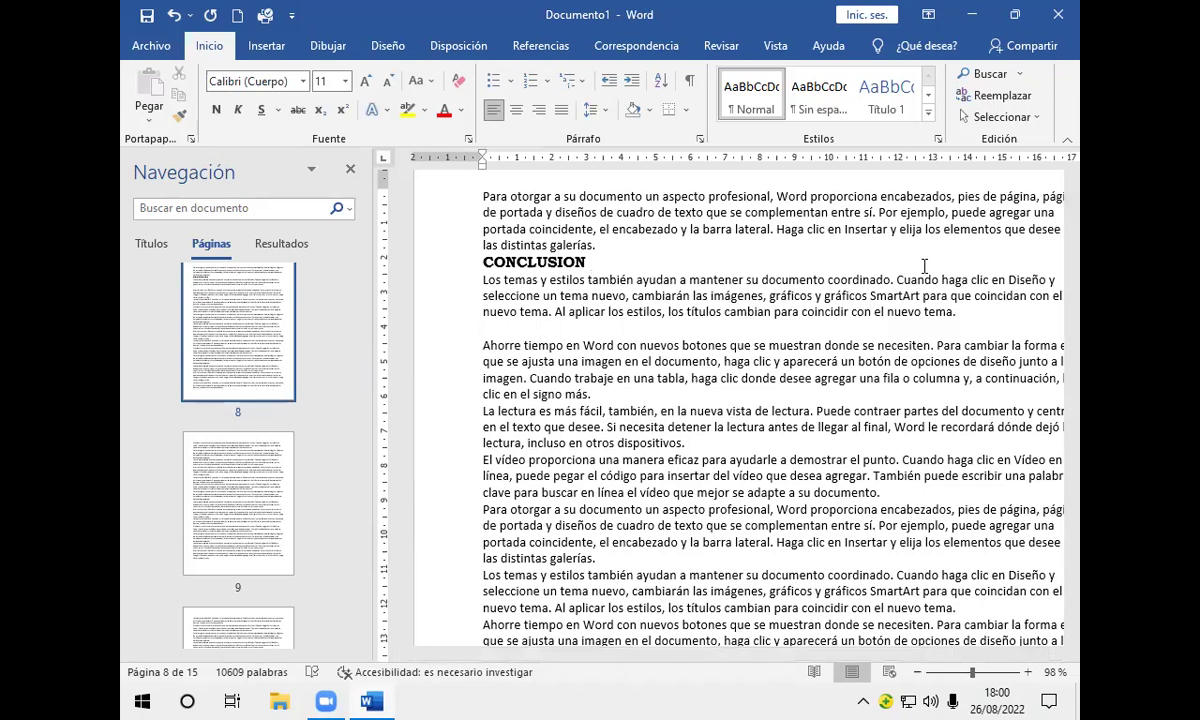
Step: Type ANEXO on the empty line below the CONCLUSION paragraph
type("ANEXO")
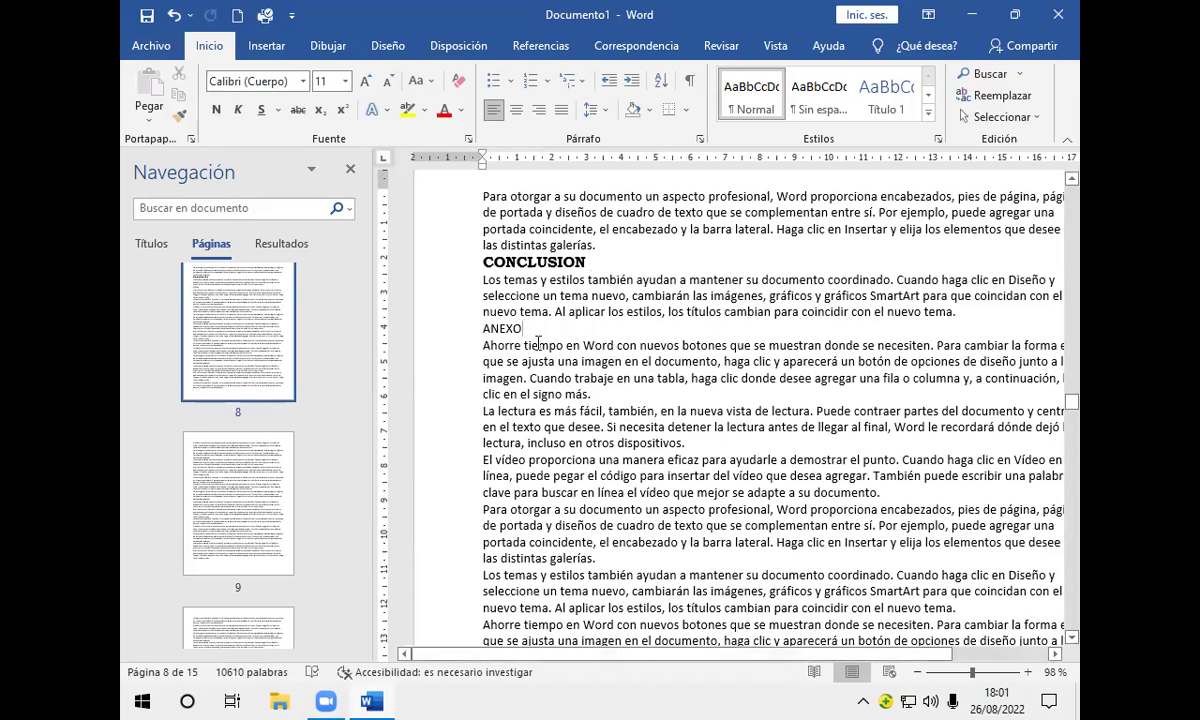
Step: Select ANEXO and format it as bold Book Antiqua, size 12, via the mini toolbar
left_click_drag(522, 329, 470, 330)
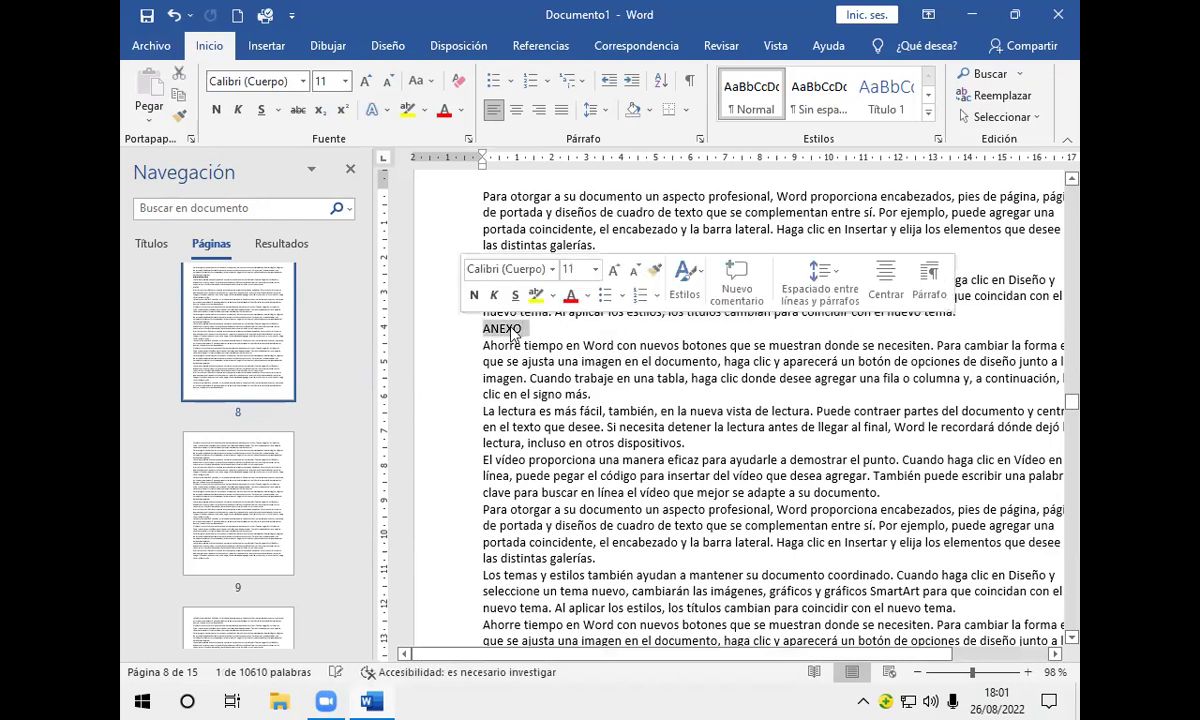
left_click(549, 270)
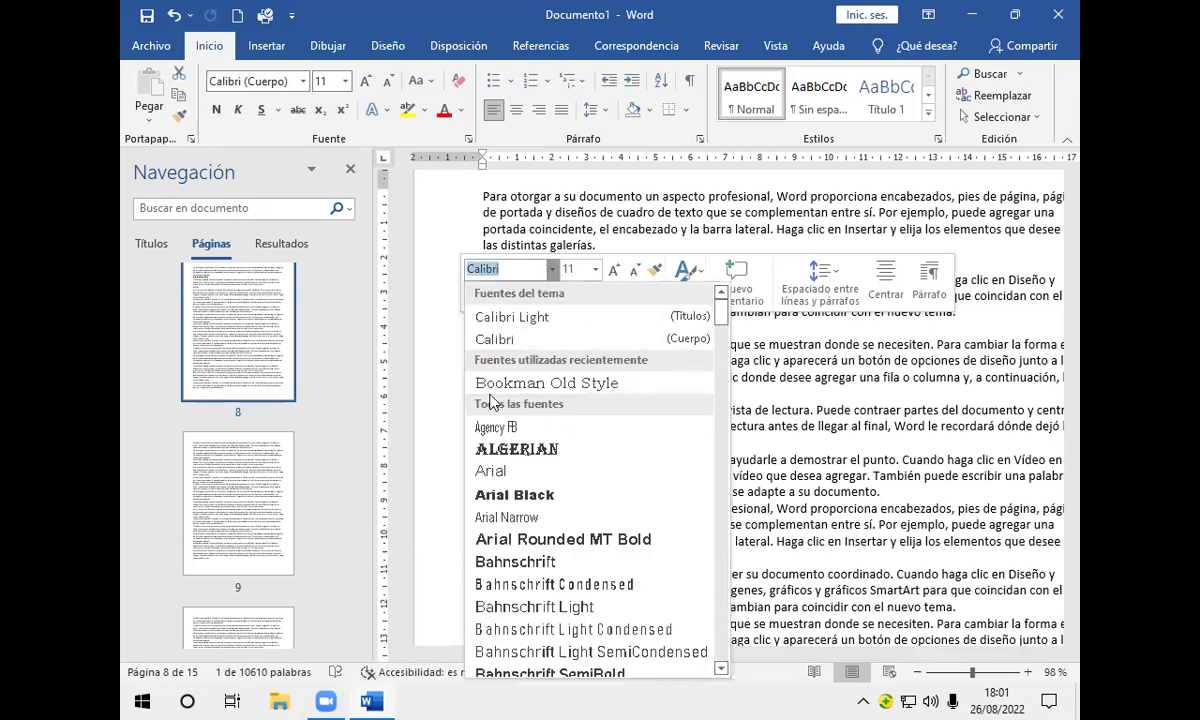
scroll(497, 401, "down", 3)
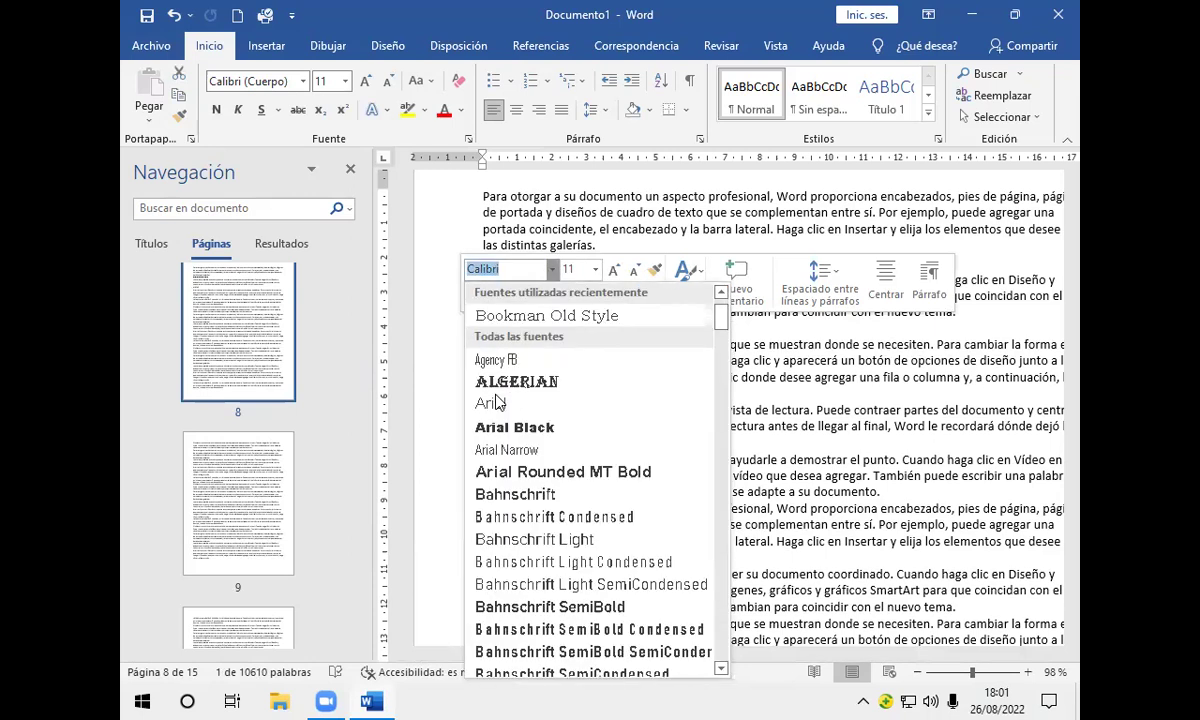
scroll(497, 401, "up", 2)
scroll(497, 401, "down", 7)
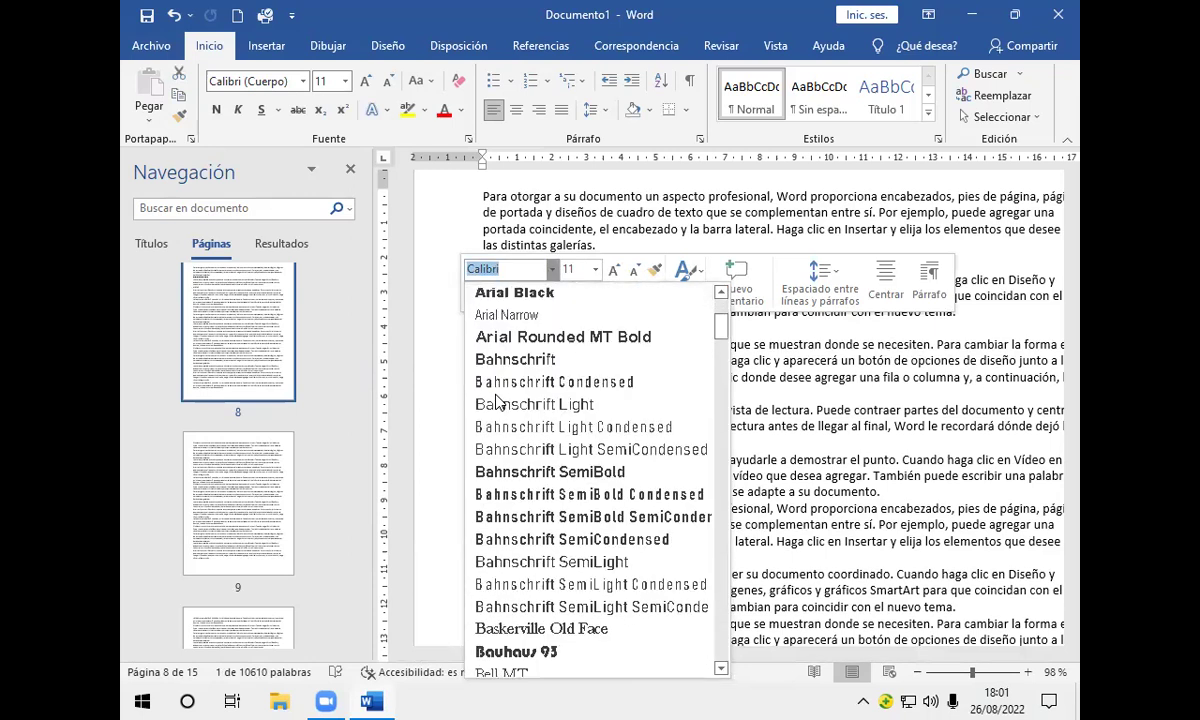
scroll(497, 401, "down", 1)
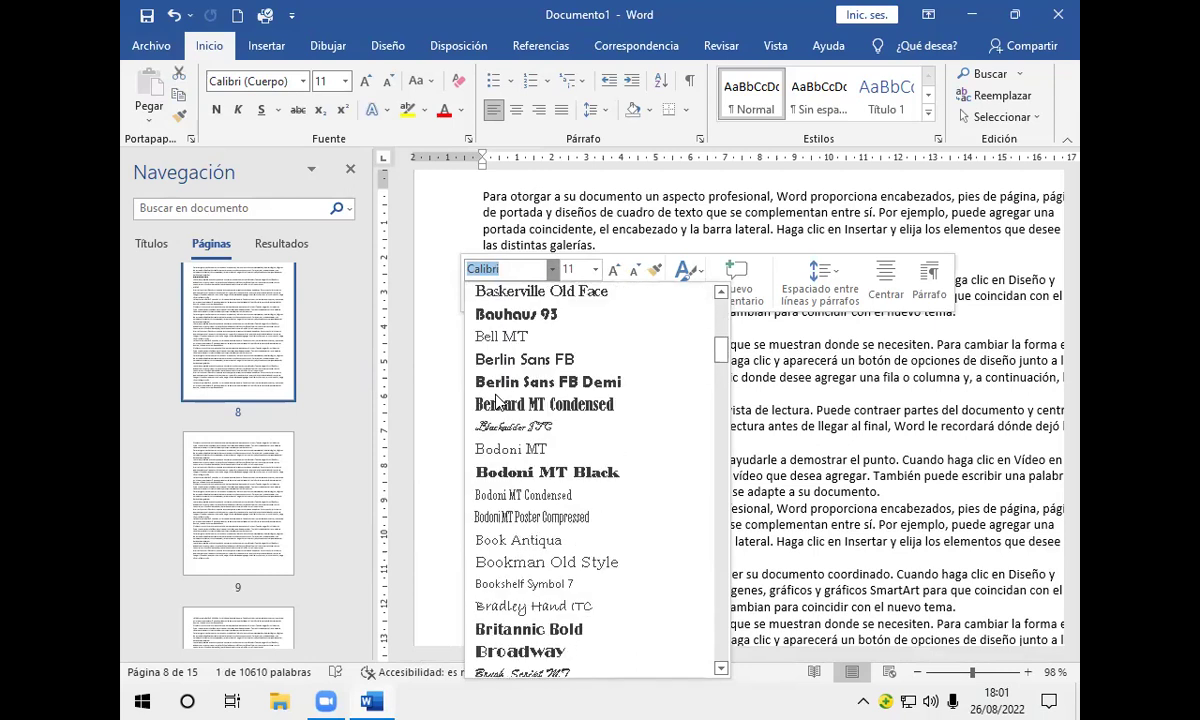
left_click(504, 540)
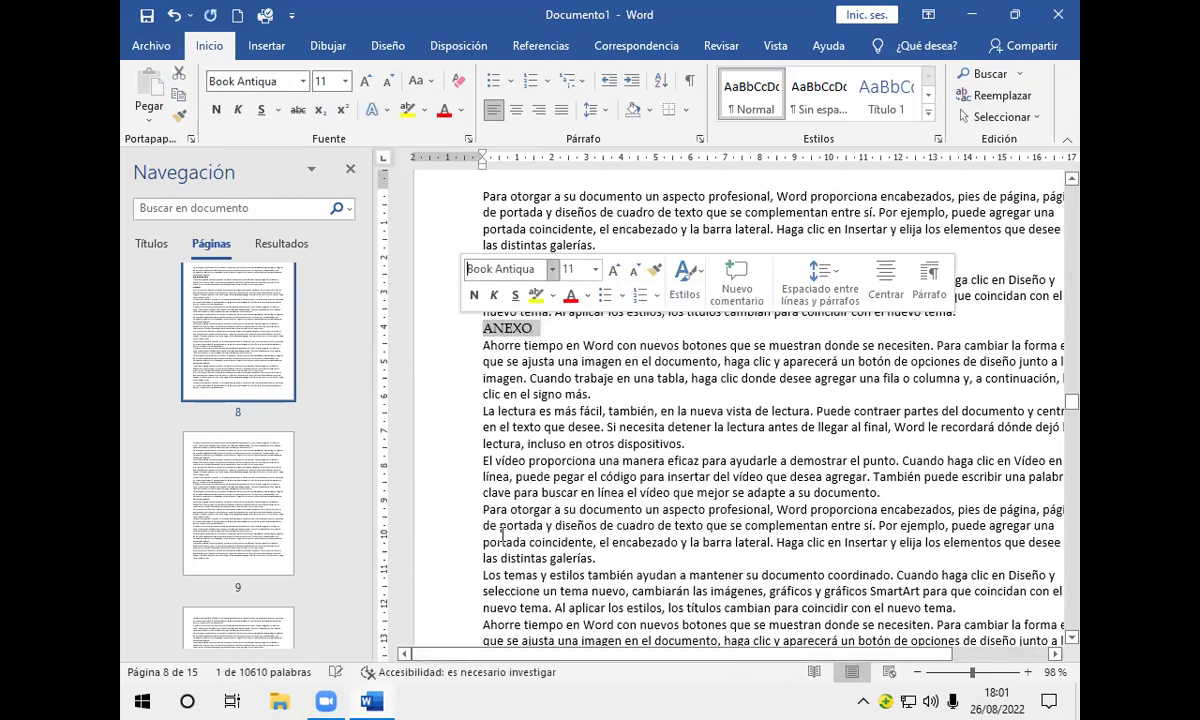
left_click(595, 269)
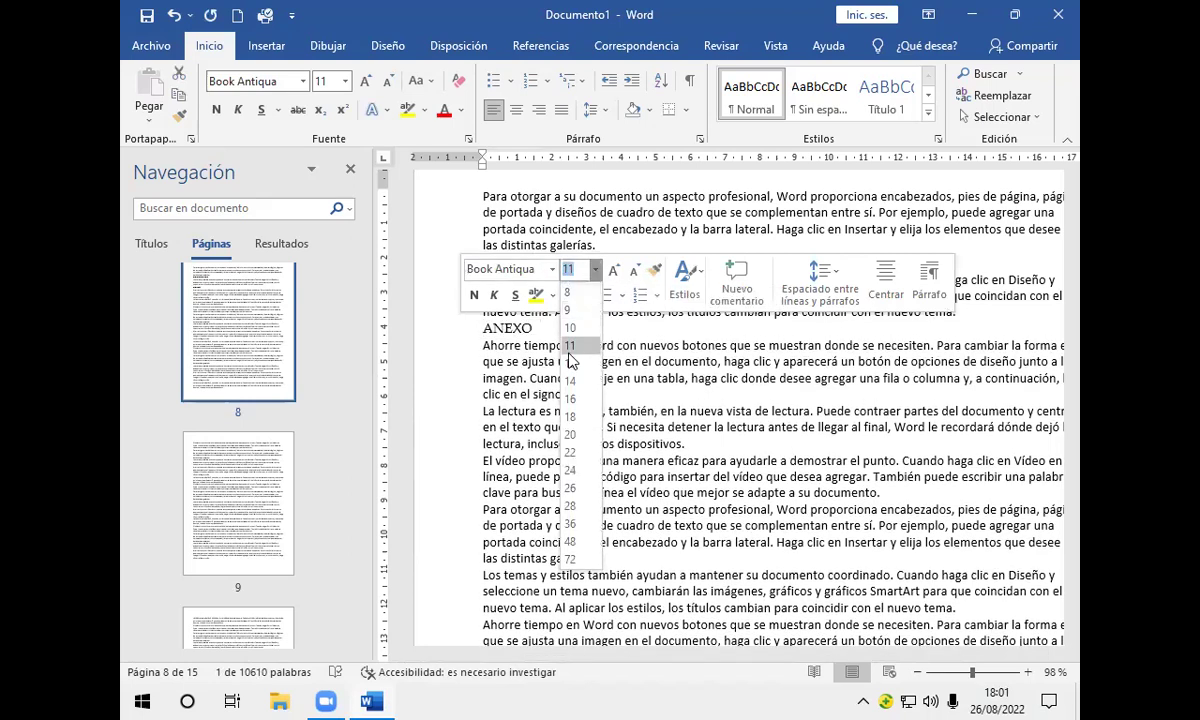
left_click(570, 362)
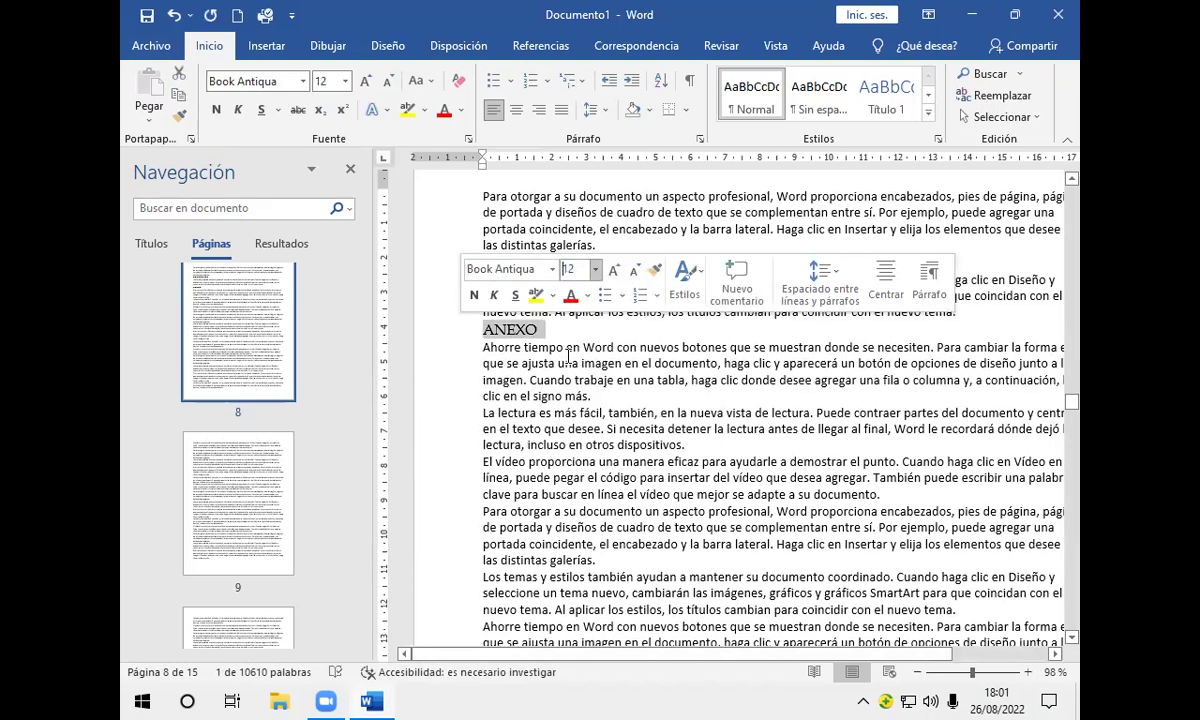
left_click(474, 295)
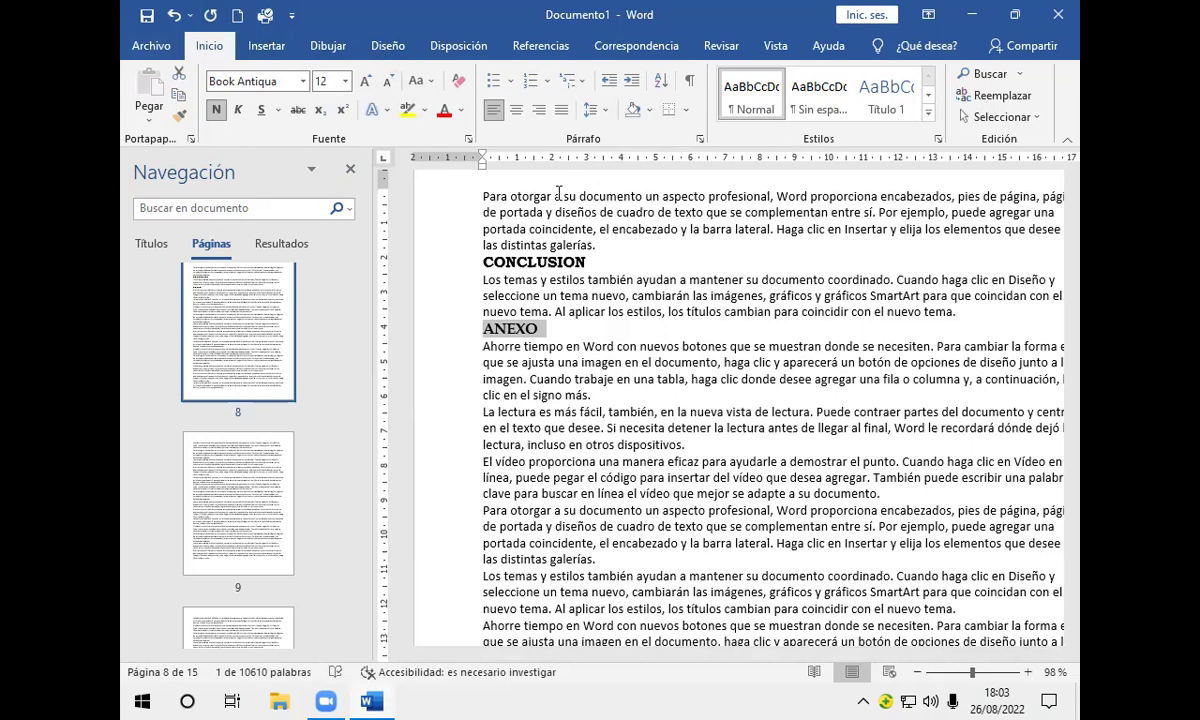
left_click(607, 259)
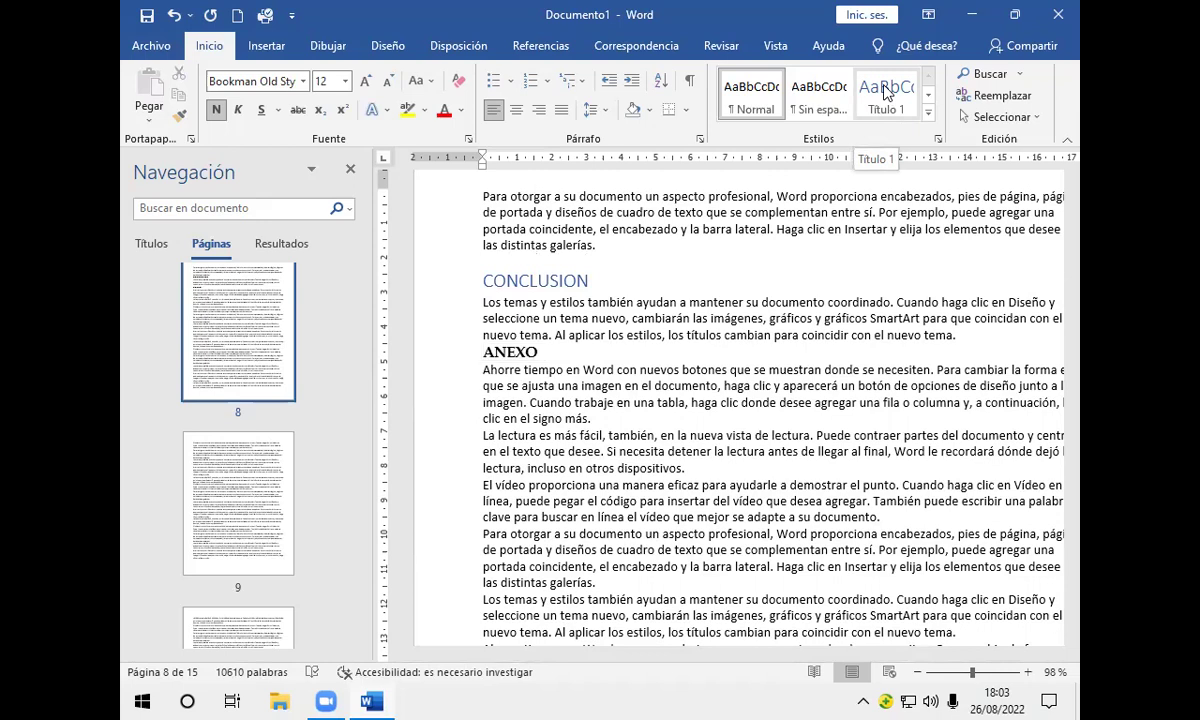
Step: Update the Título 1 style to match the selected CONCLUSION heading's formatting
right_click(884, 93)
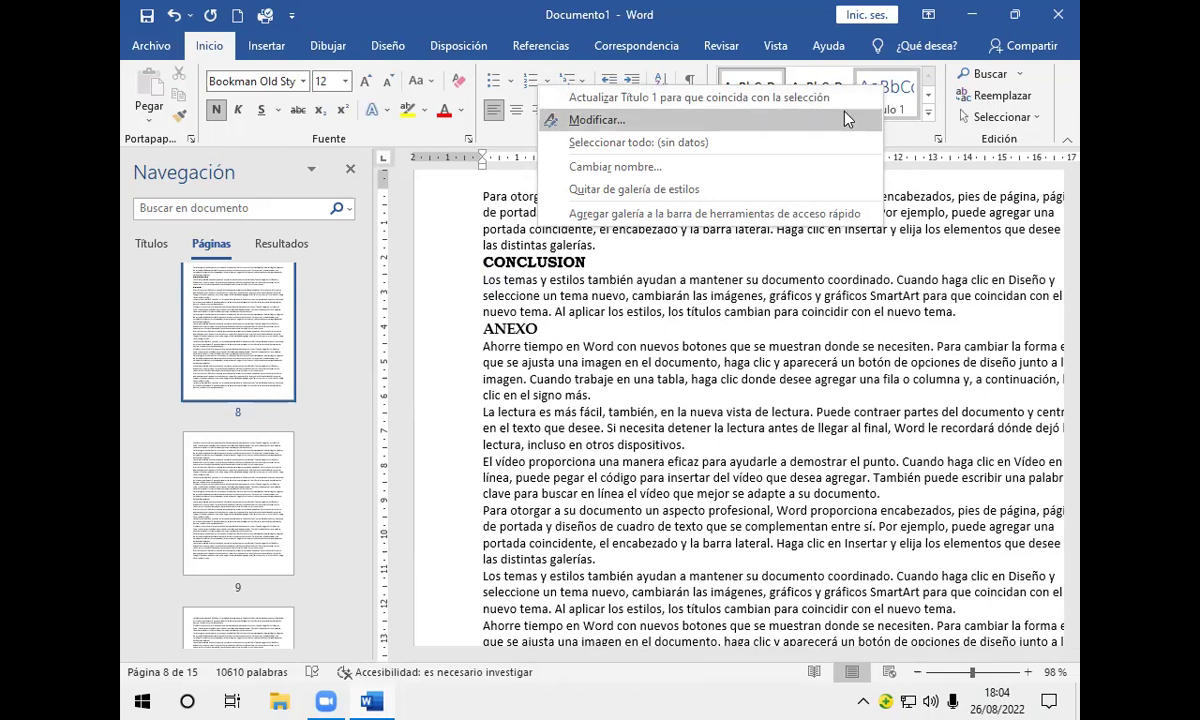
left_click(835, 98)
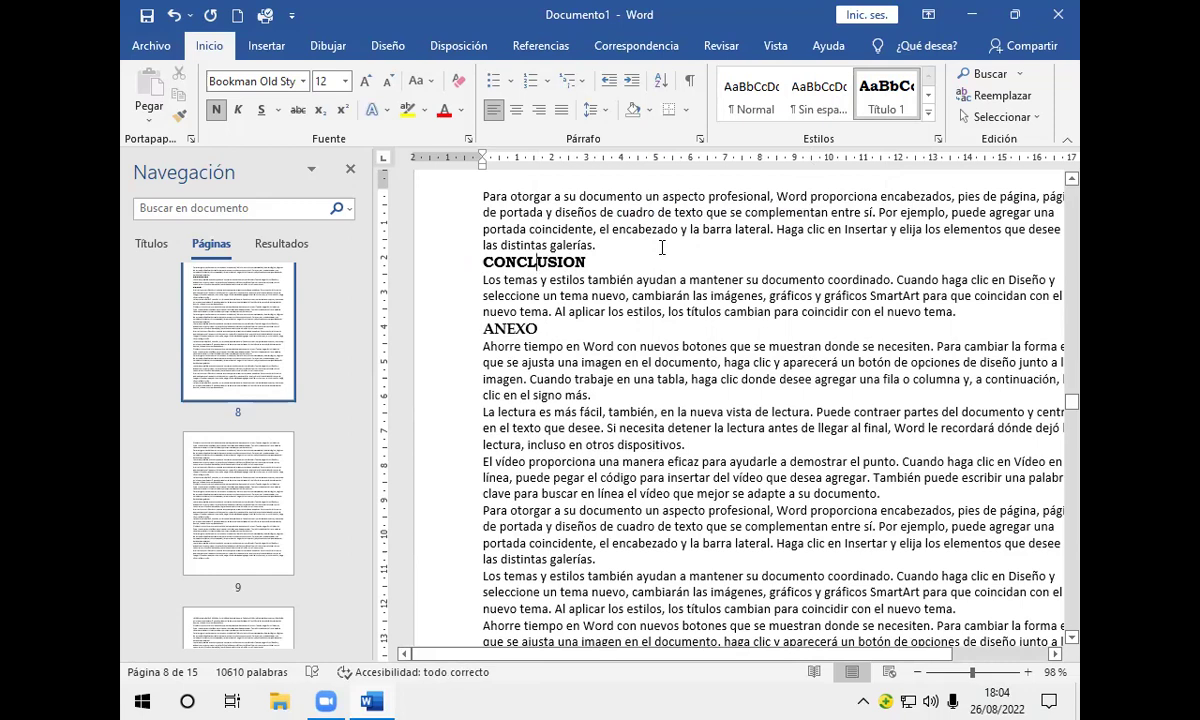
left_click(540, 329)
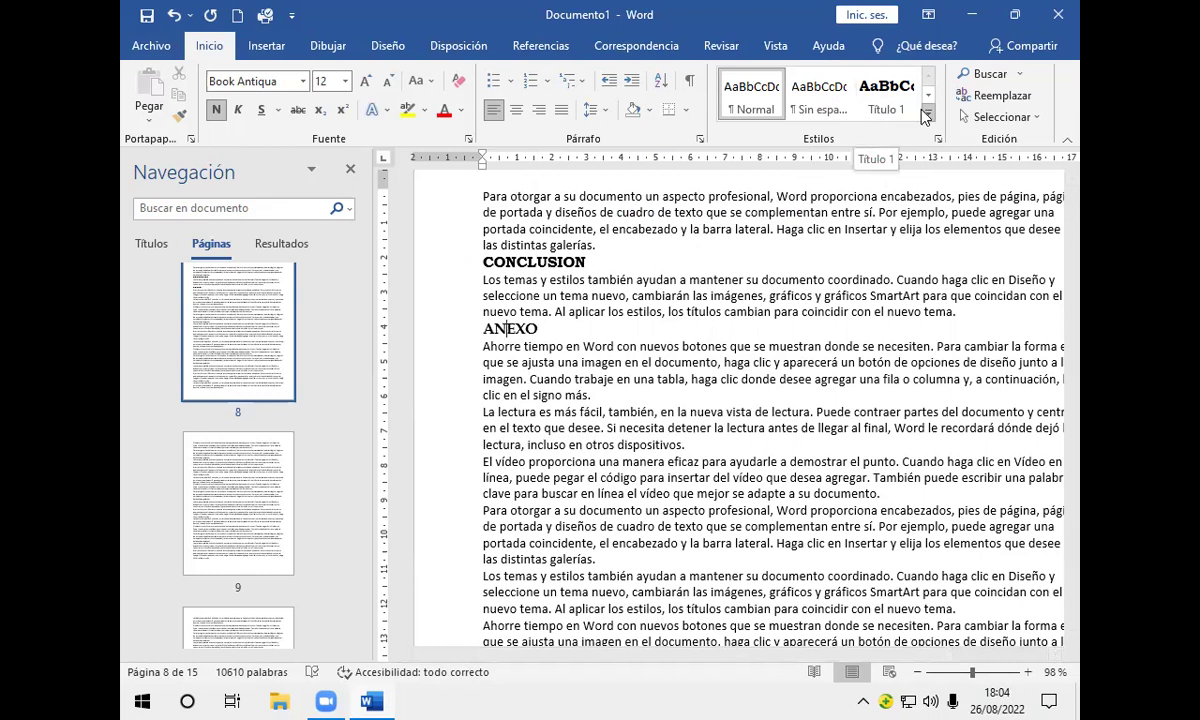
left_click(928, 113)
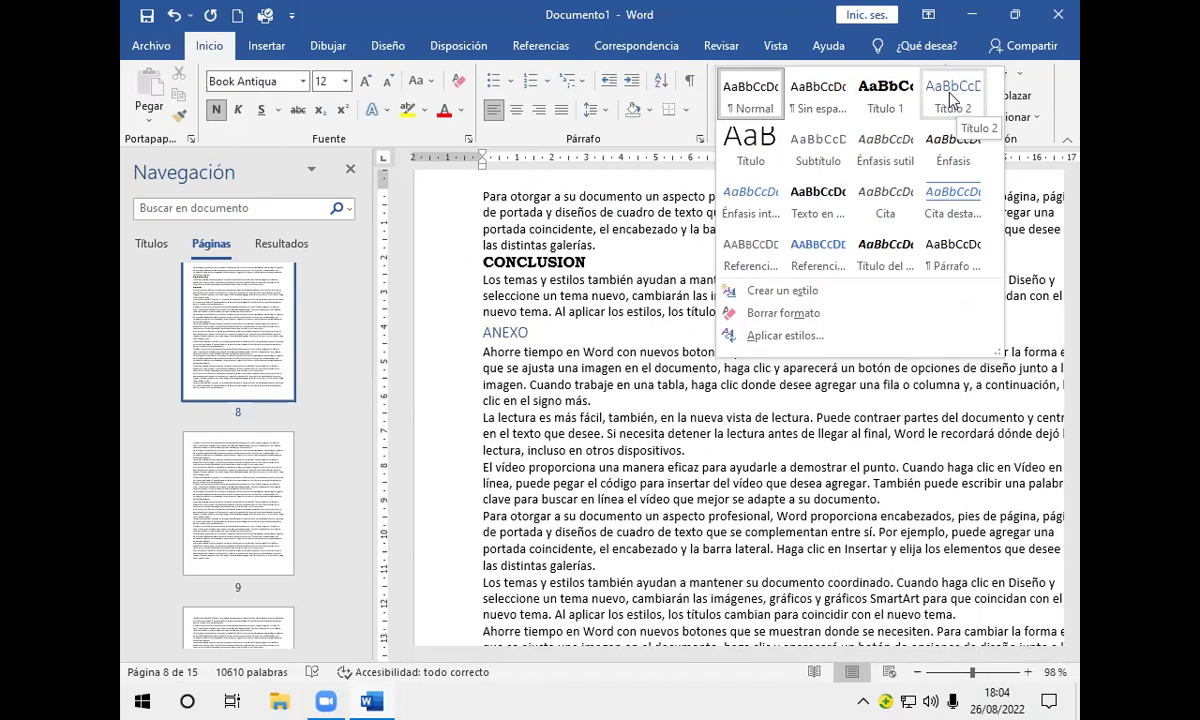
left_click(951, 96)
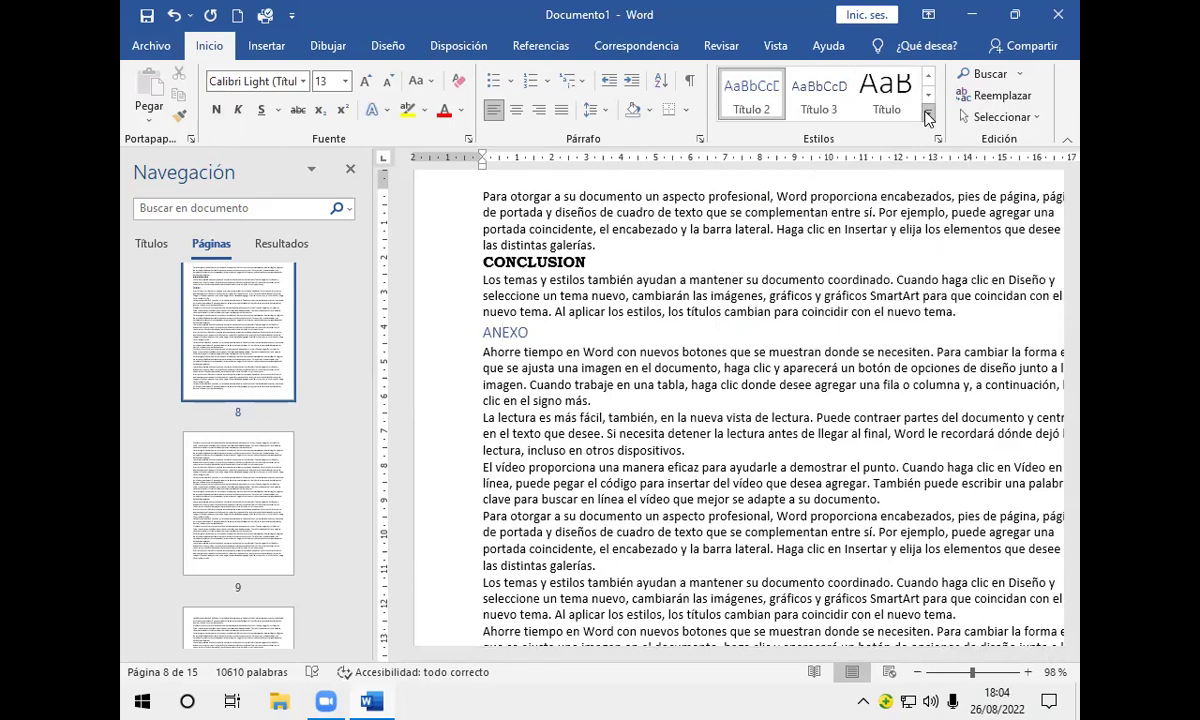
left_click(929, 112)
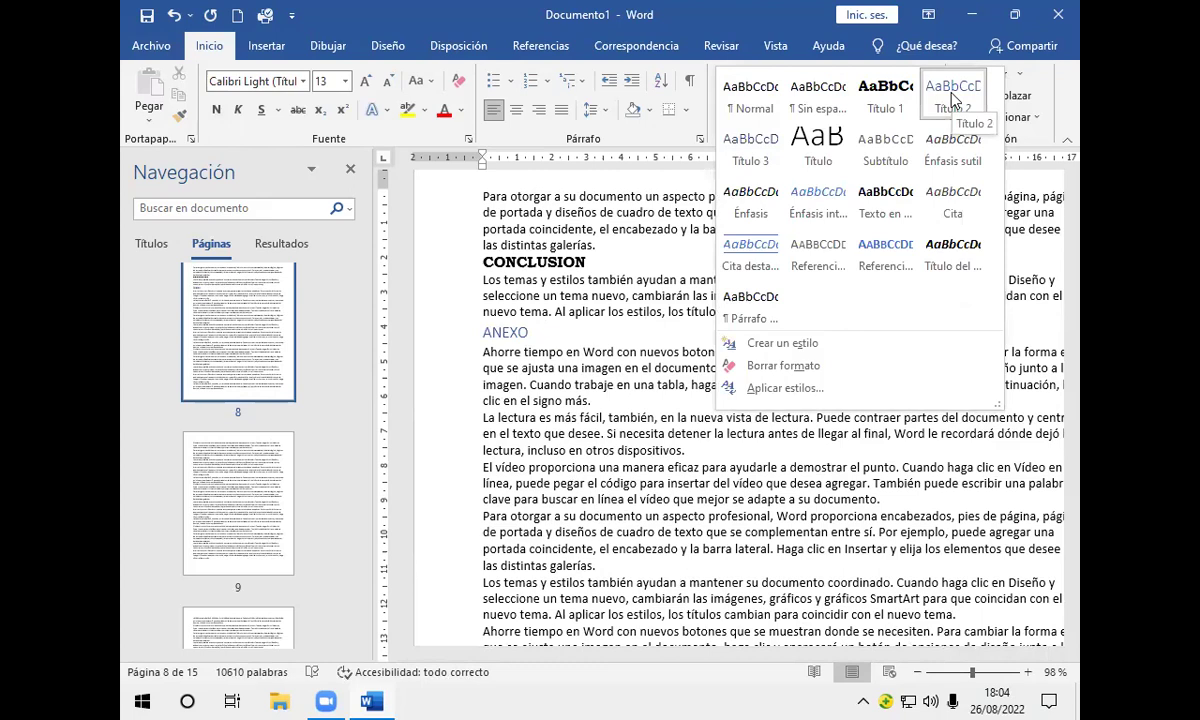
left_click(952, 100)
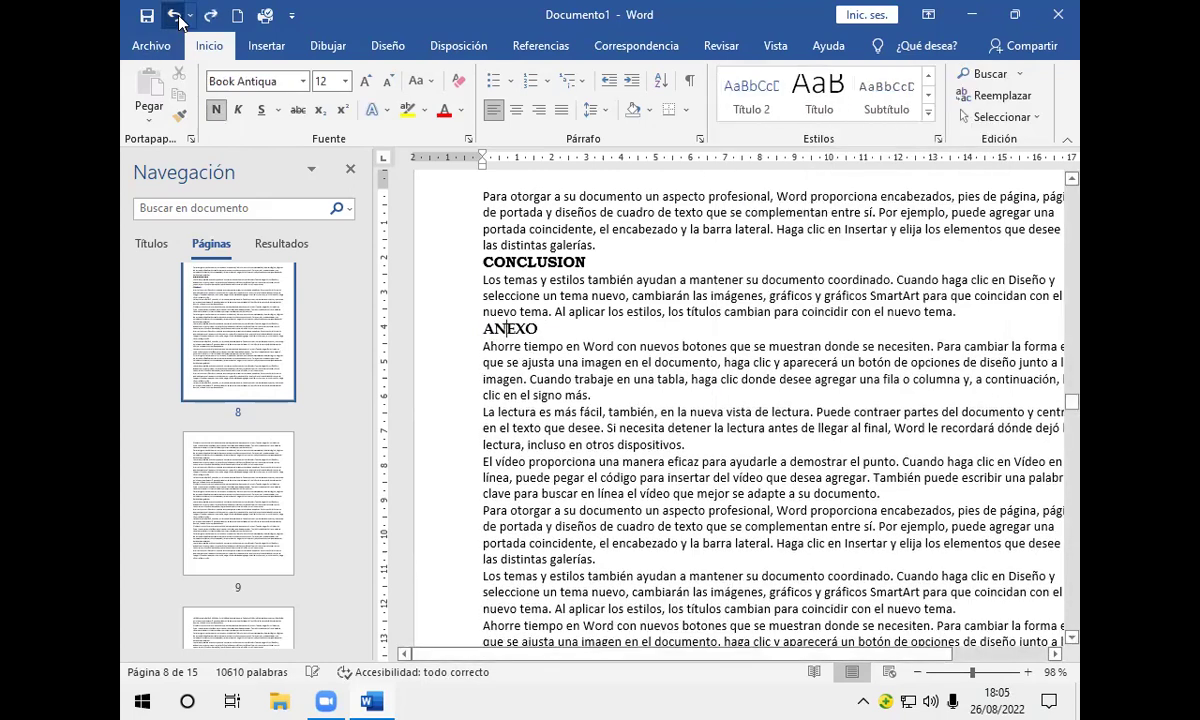
left_click(903, 116)
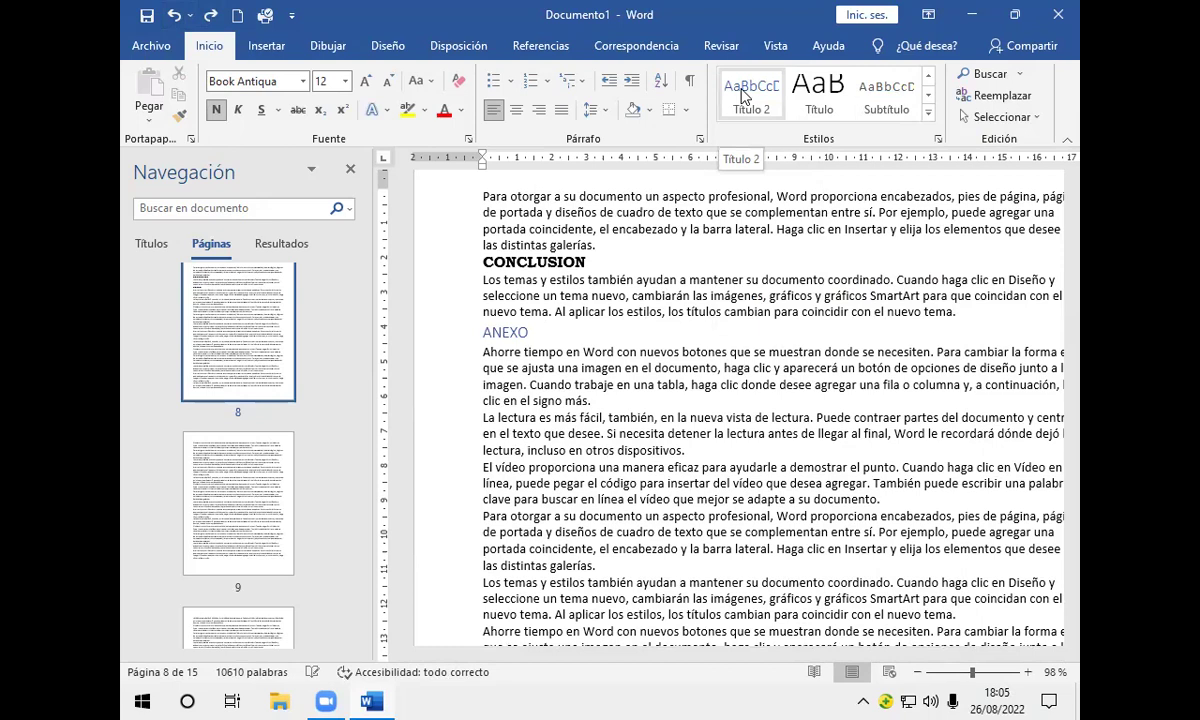
Step: Update the Título 2 style to match ANEXO's bold Book Antiqua 12 formatting
right_click(743, 95)
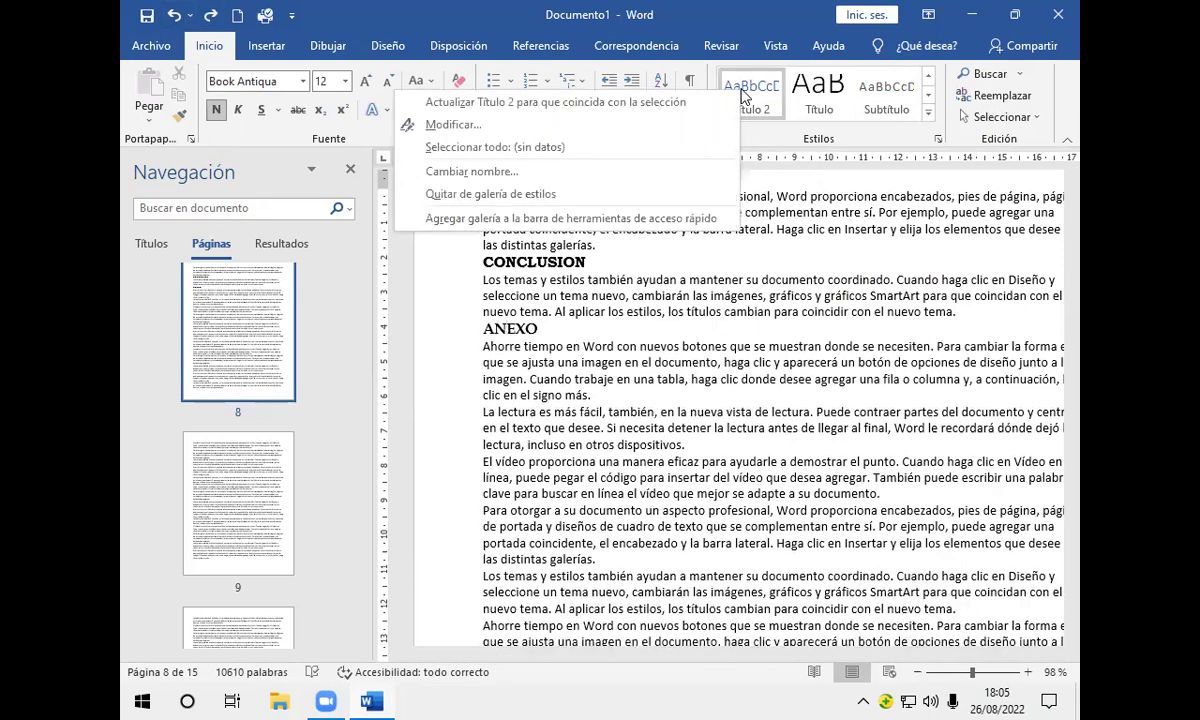
left_click(686, 106)
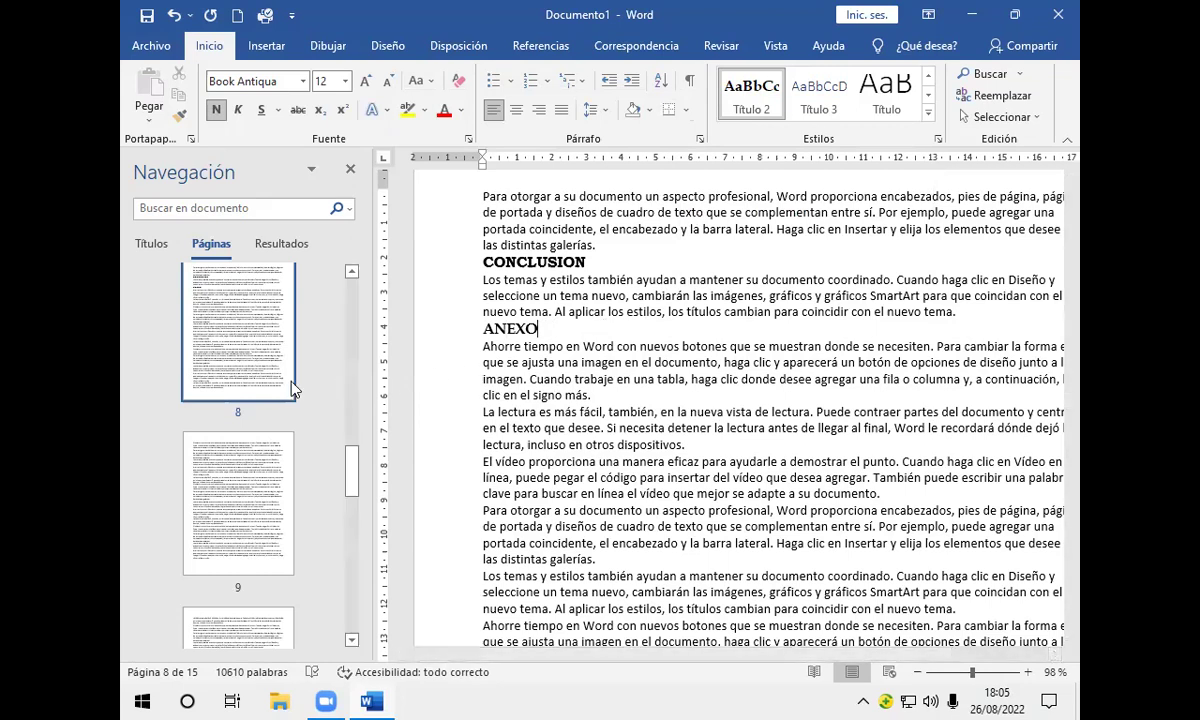
Step: Scroll up the Páginas thumbnails and jump to page 4 of Documento1
left_click(351, 272)
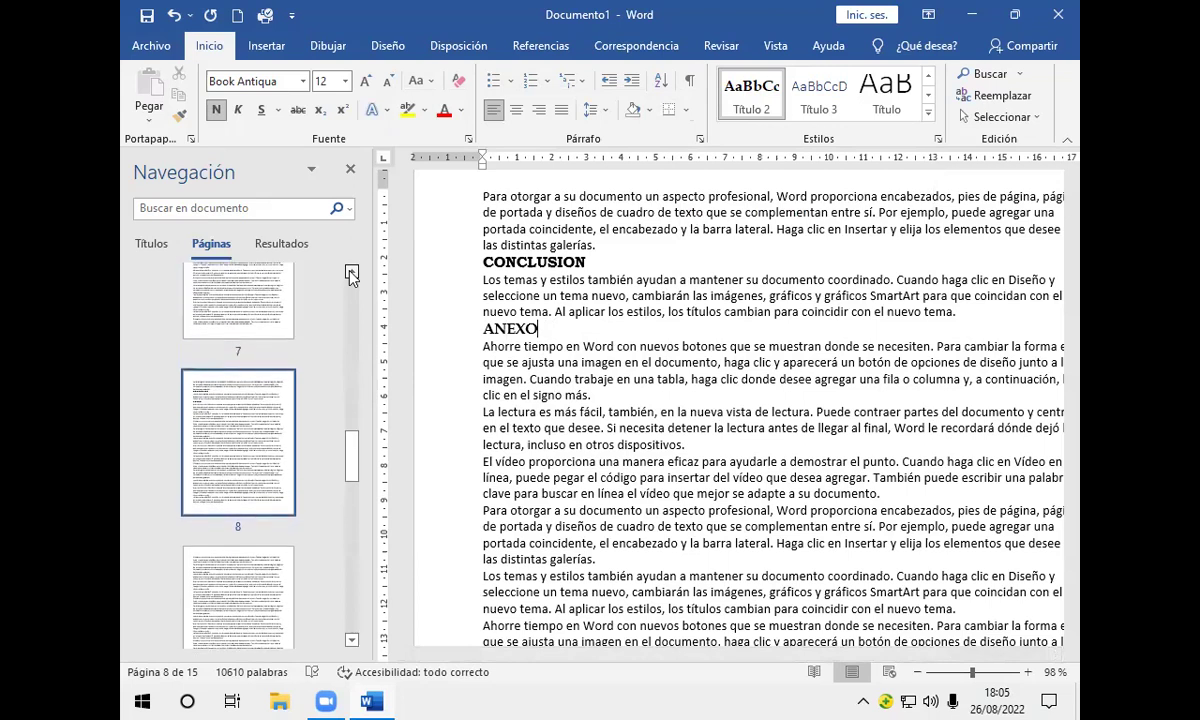
scroll(351, 272, "up", 6)
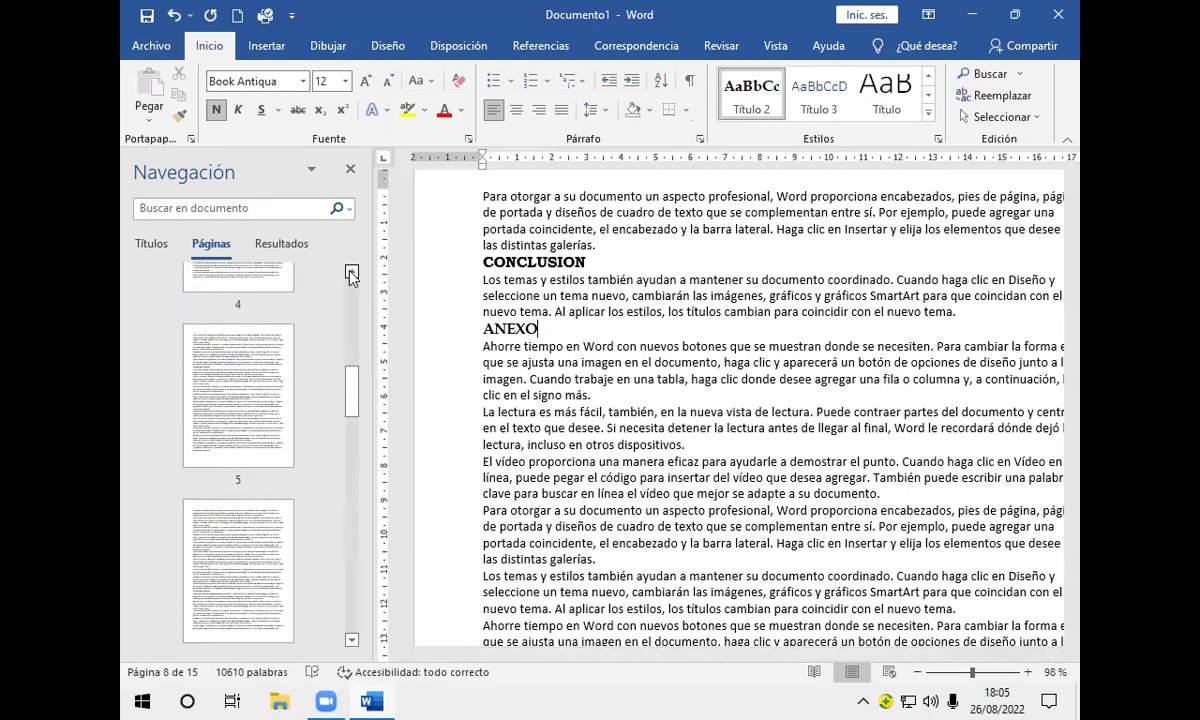
scroll(351, 272, "up", 2)
left_click(237, 405)
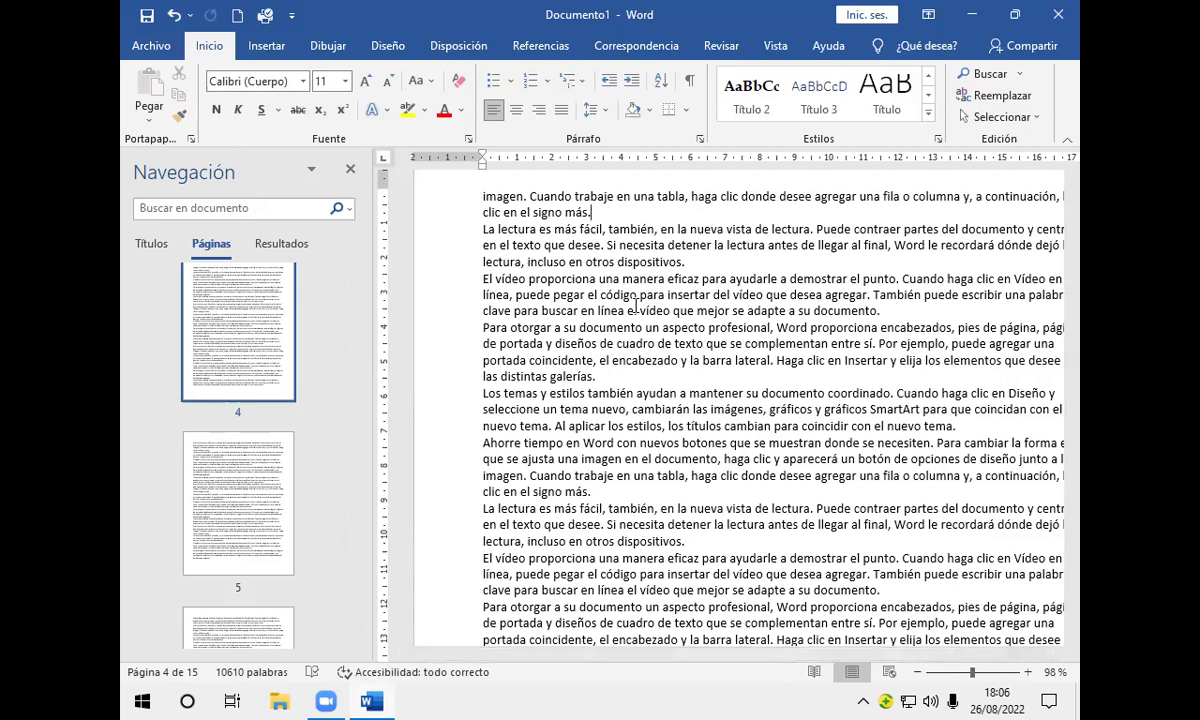
Step: Below 'clic en el signo más.', type DEFINICION and CONCEPTO on separate new lines
key("Return")
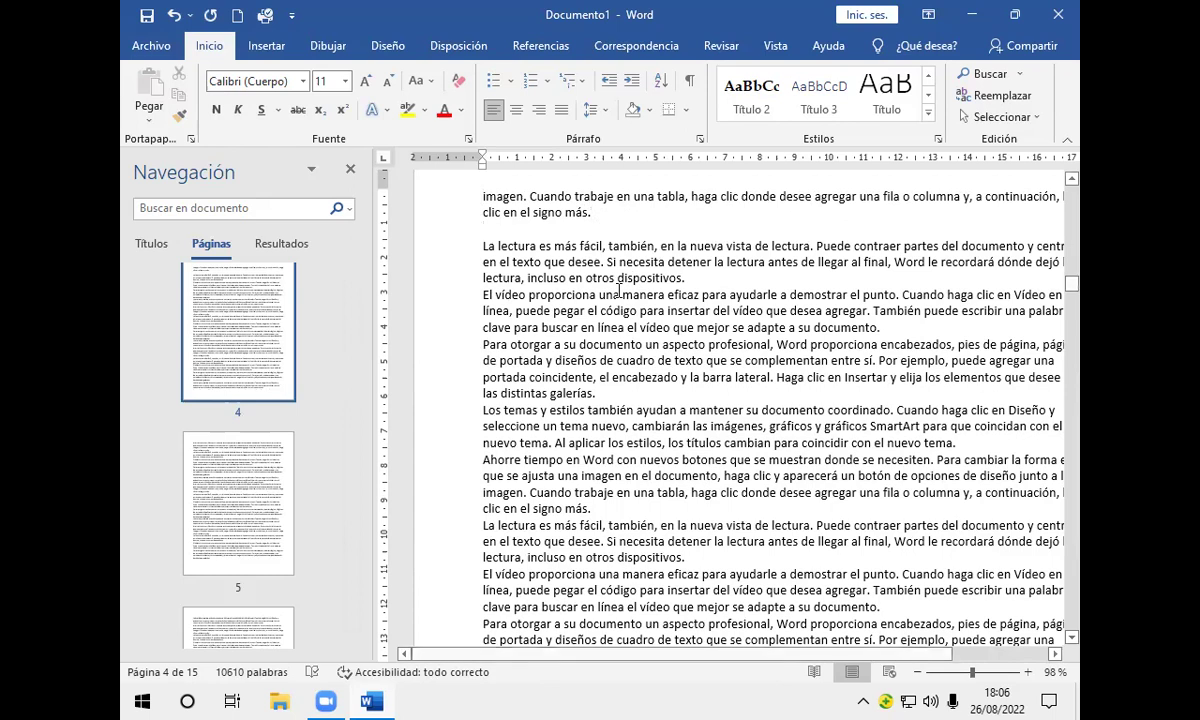
type("DE")
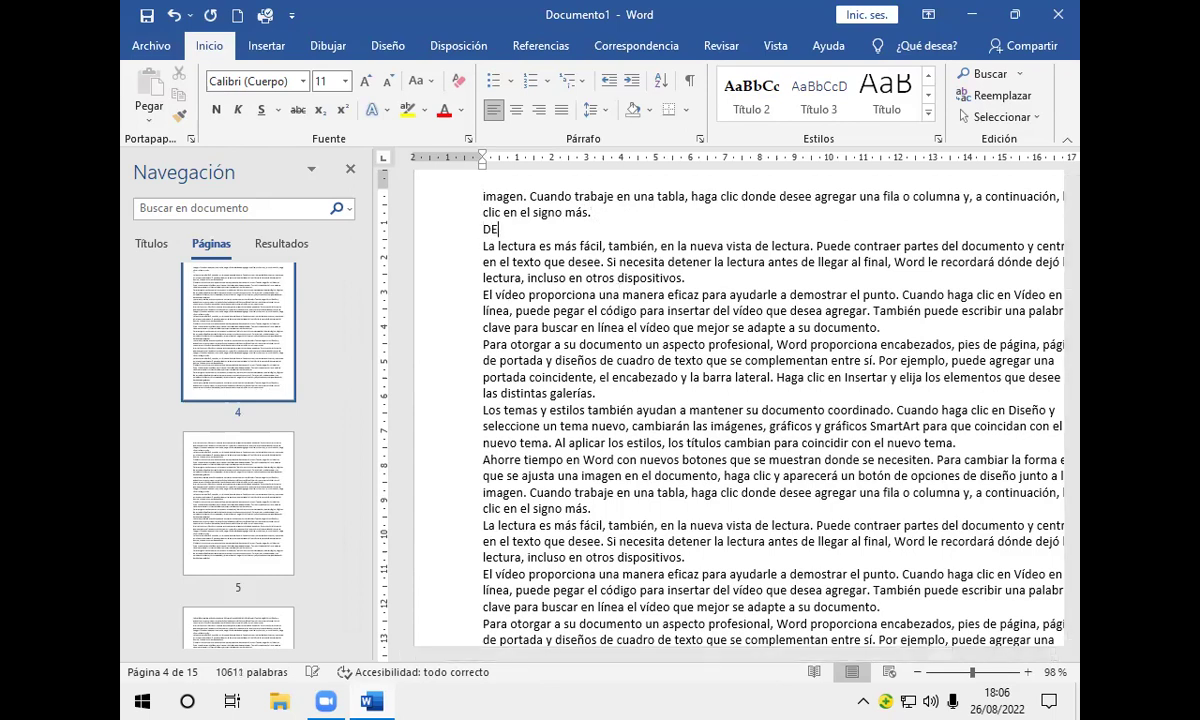
type("FINICION")
key("Return")
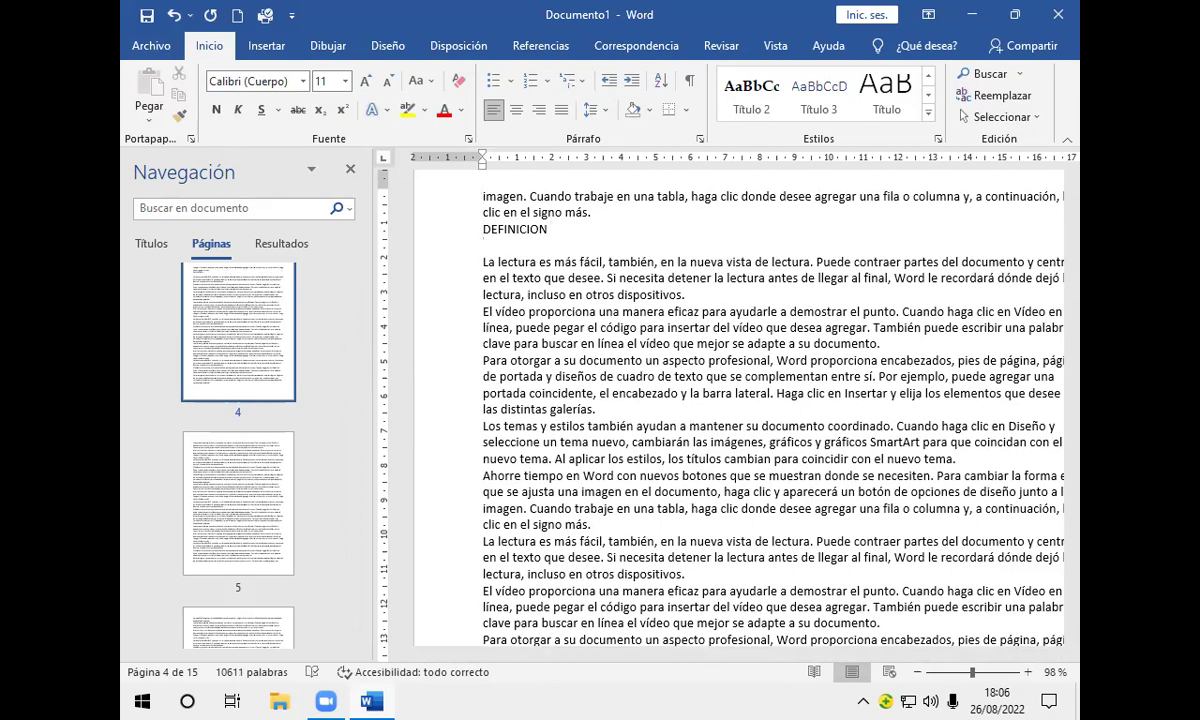
type("CONCEPTO")
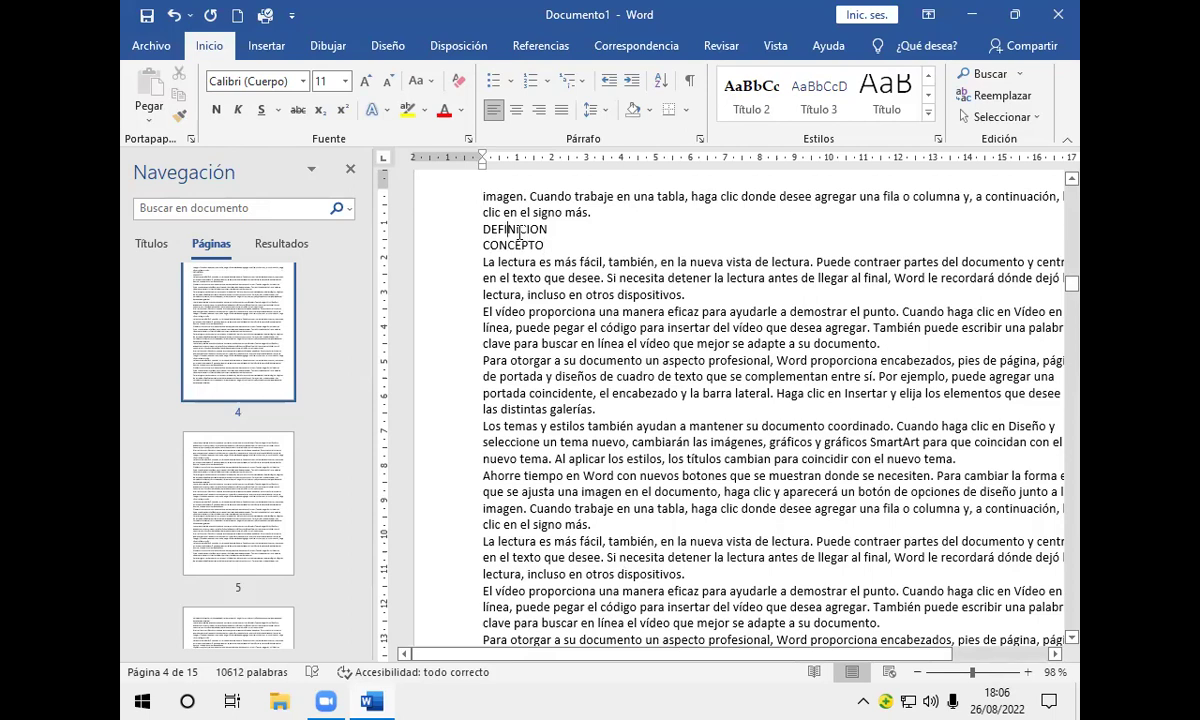
Step: Apply the Título 1 style to the DEFINICION line from the Estilos gallery
left_click(928, 109)
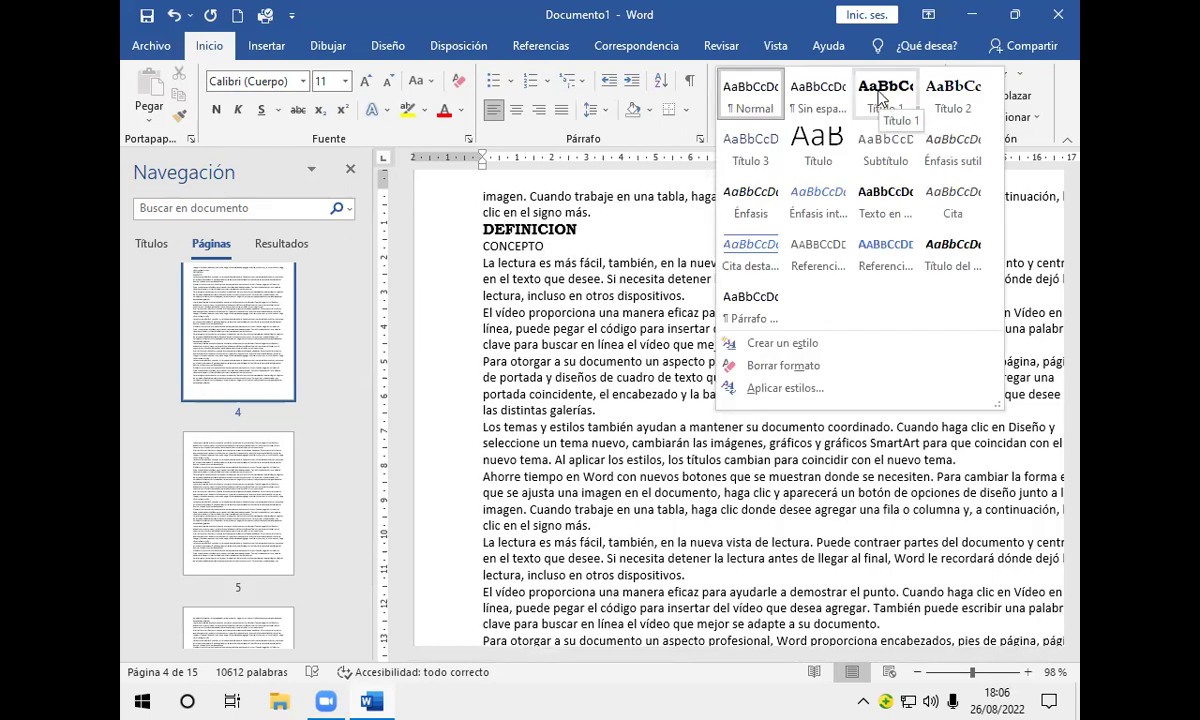
left_click(880, 97)
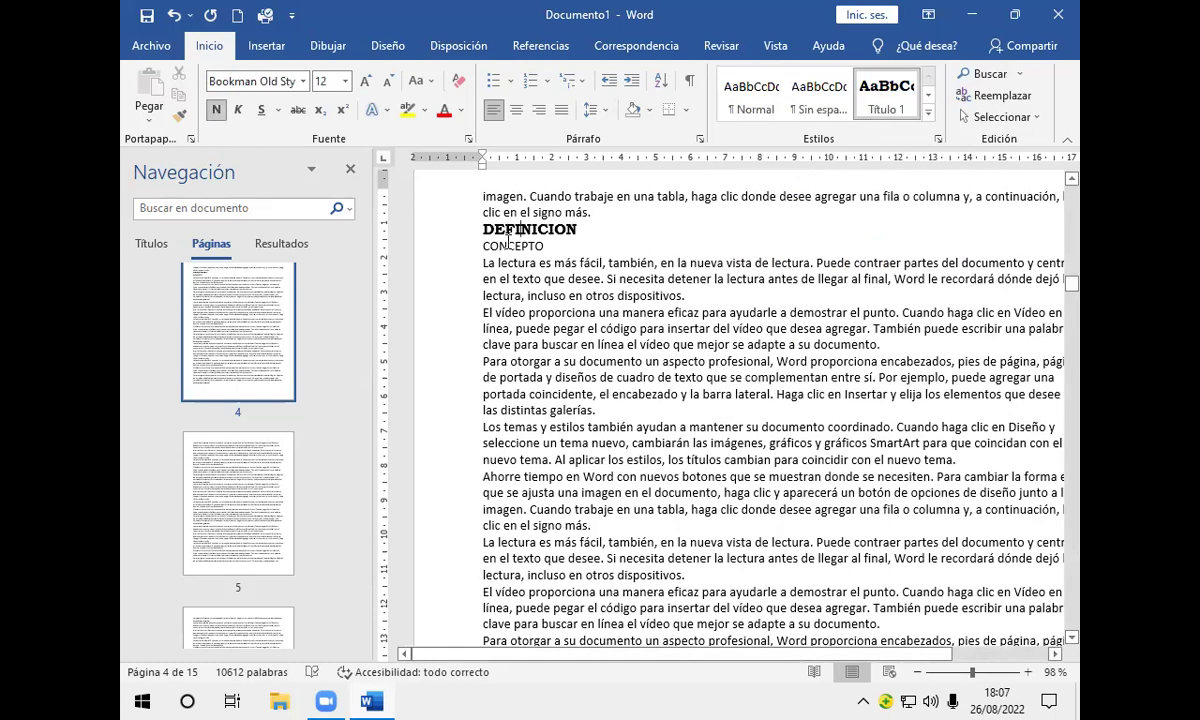
left_click(478, 238)
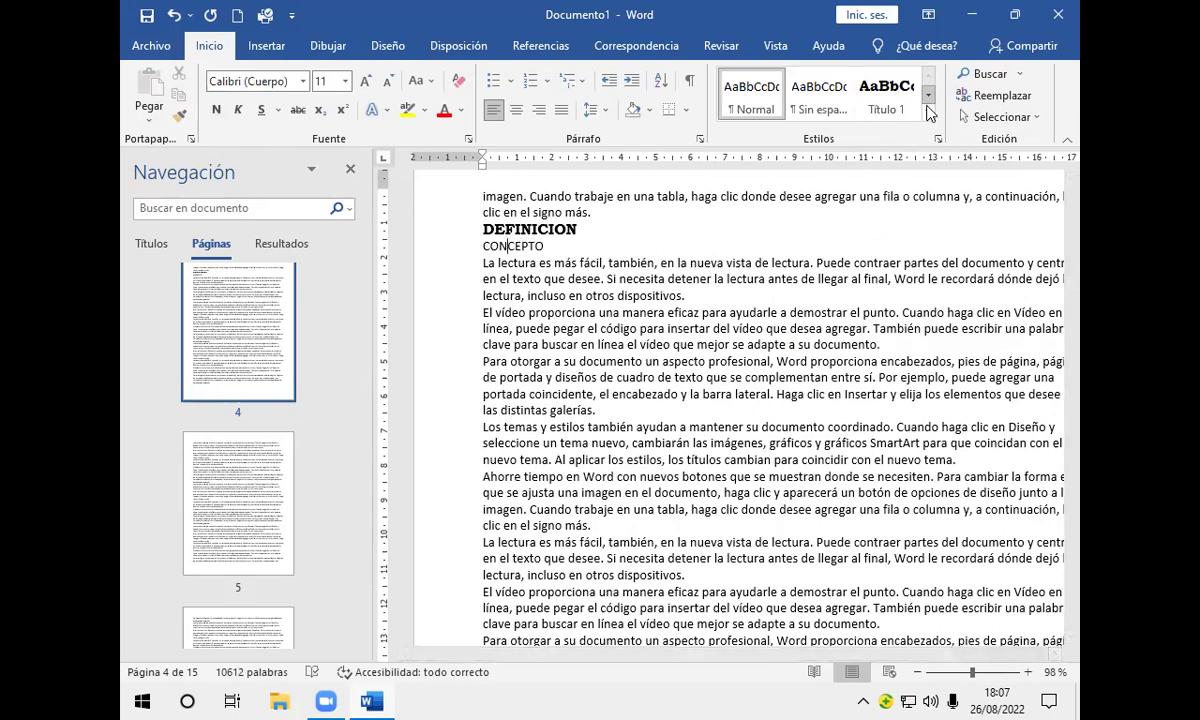
Step: Apply Título 2 to CONCEPTO and show the Títulos heading outline in the Navigation pane
left_click(927, 100)
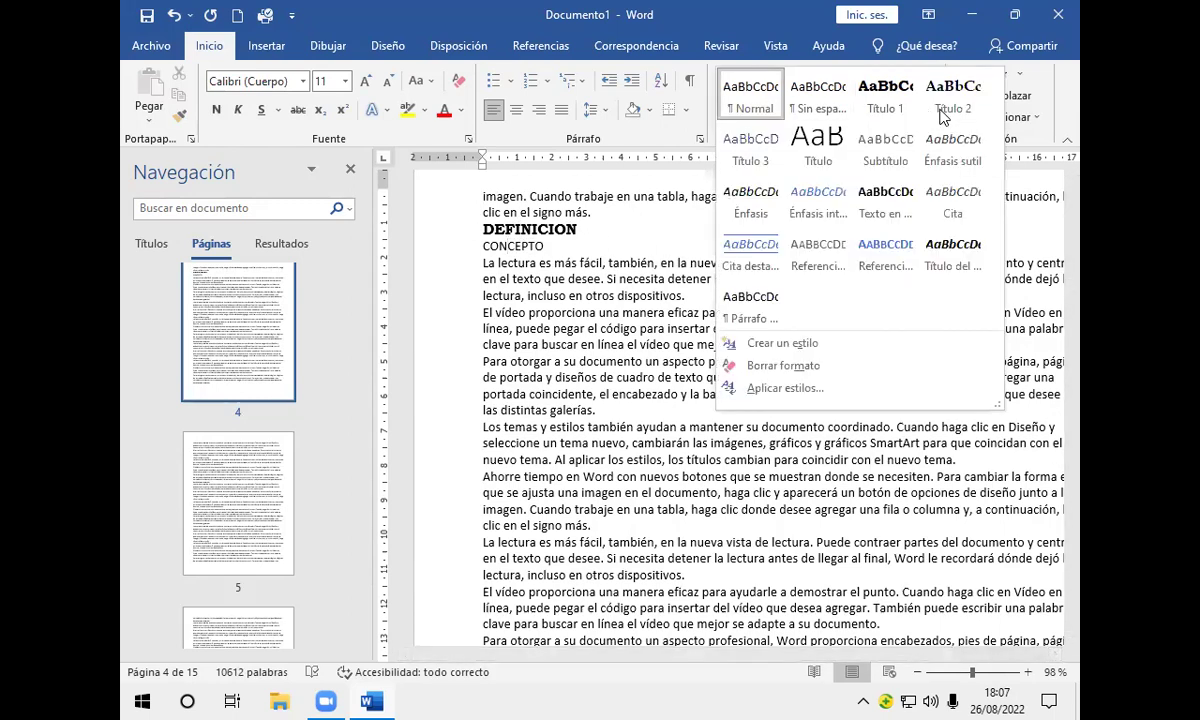
left_click(945, 105)
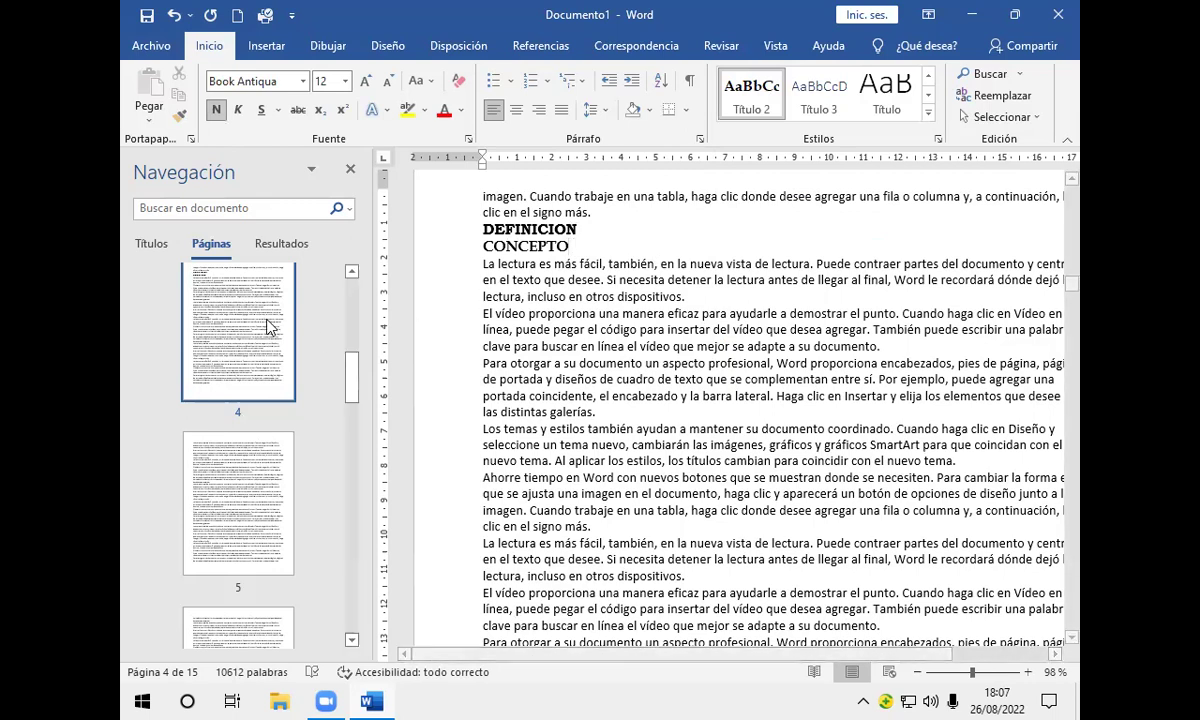
left_click(155, 244)
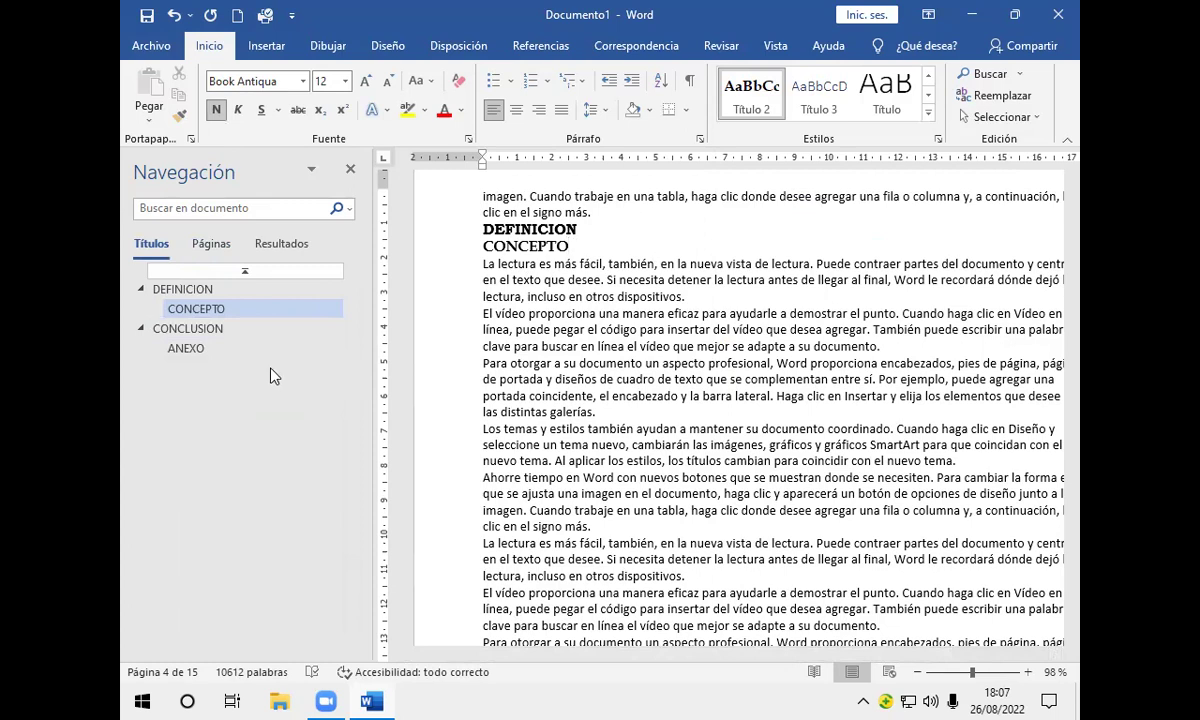
Step: Jump to the ANEXO heading on page 8, then switch back to page thumbnails
left_click(185, 350)
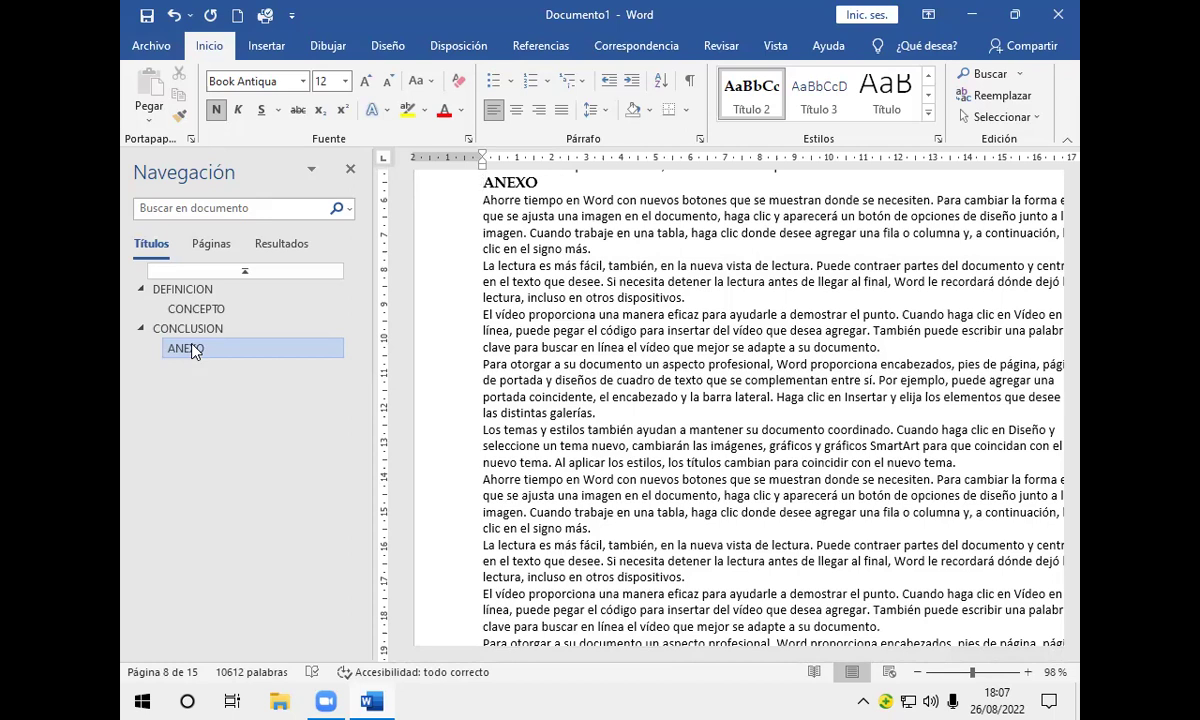
left_click(207, 248)
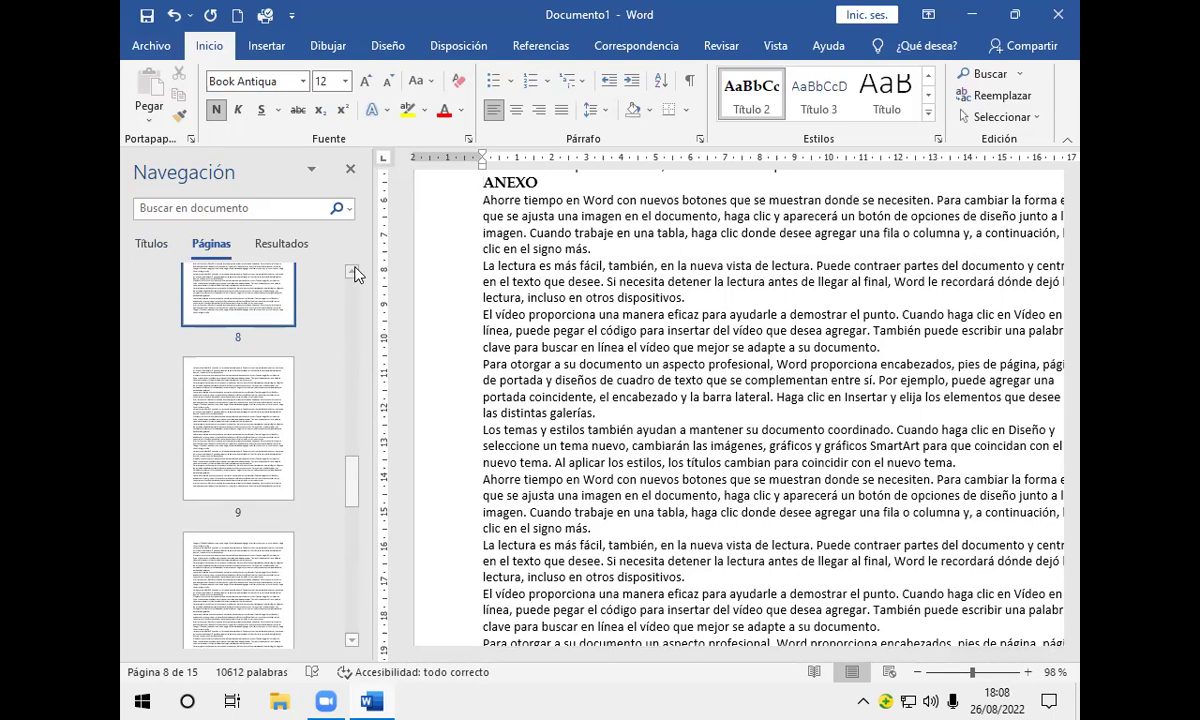
Step: Scroll the page thumbnails up and jump to the top of page 3
left_click_drag(352, 498, 355, 358)
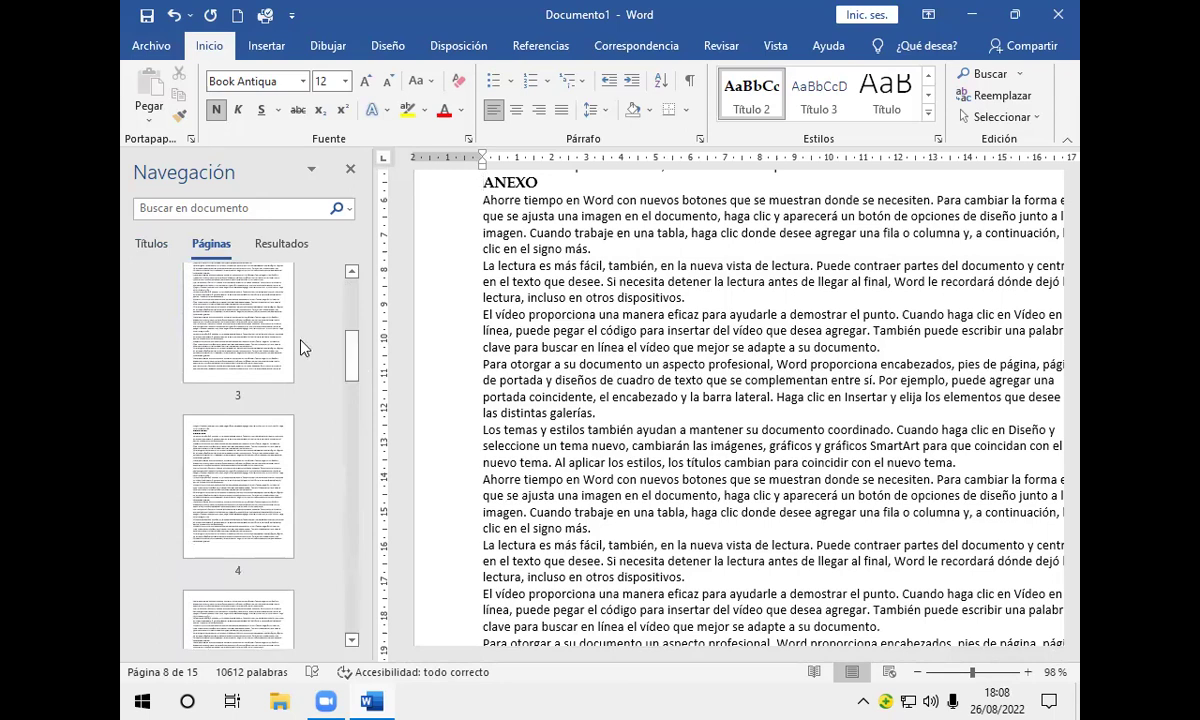
left_click(243, 299)
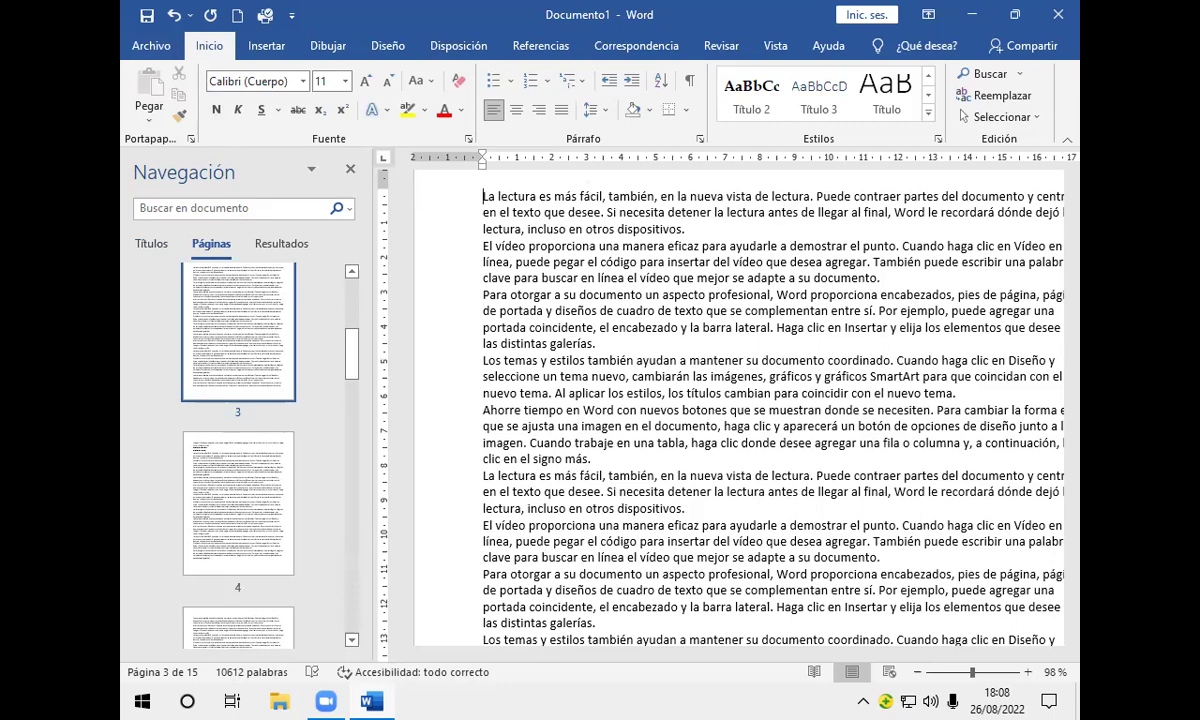
Step: Type the title 'PROYECTO FINAL DE INFORMÁTICA' atop page 3, followed by a blank line
type("PROYE")
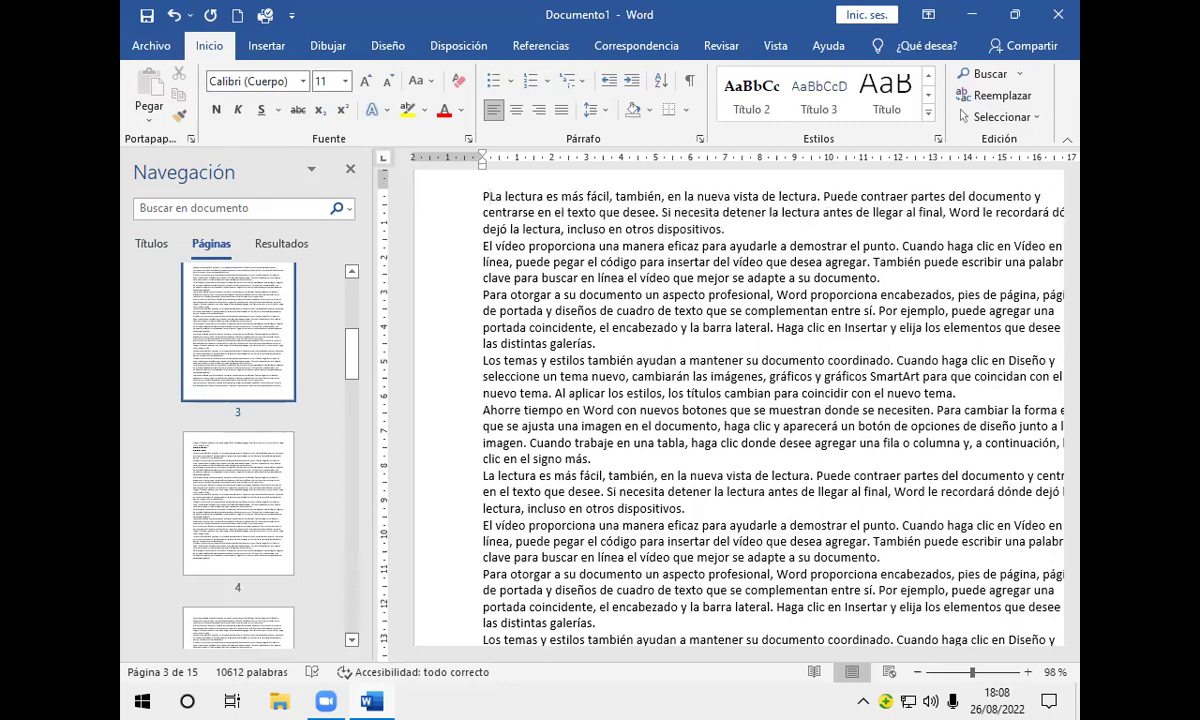
type("CTO")
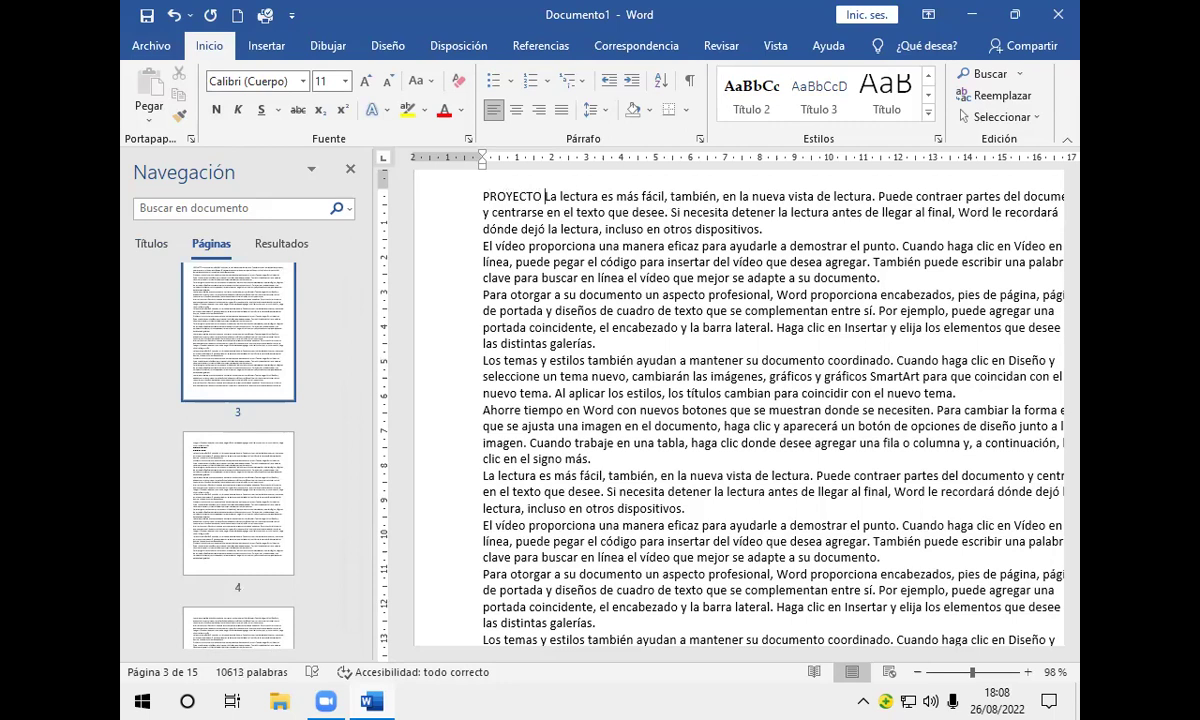
key("Return")
left_click(483, 196)
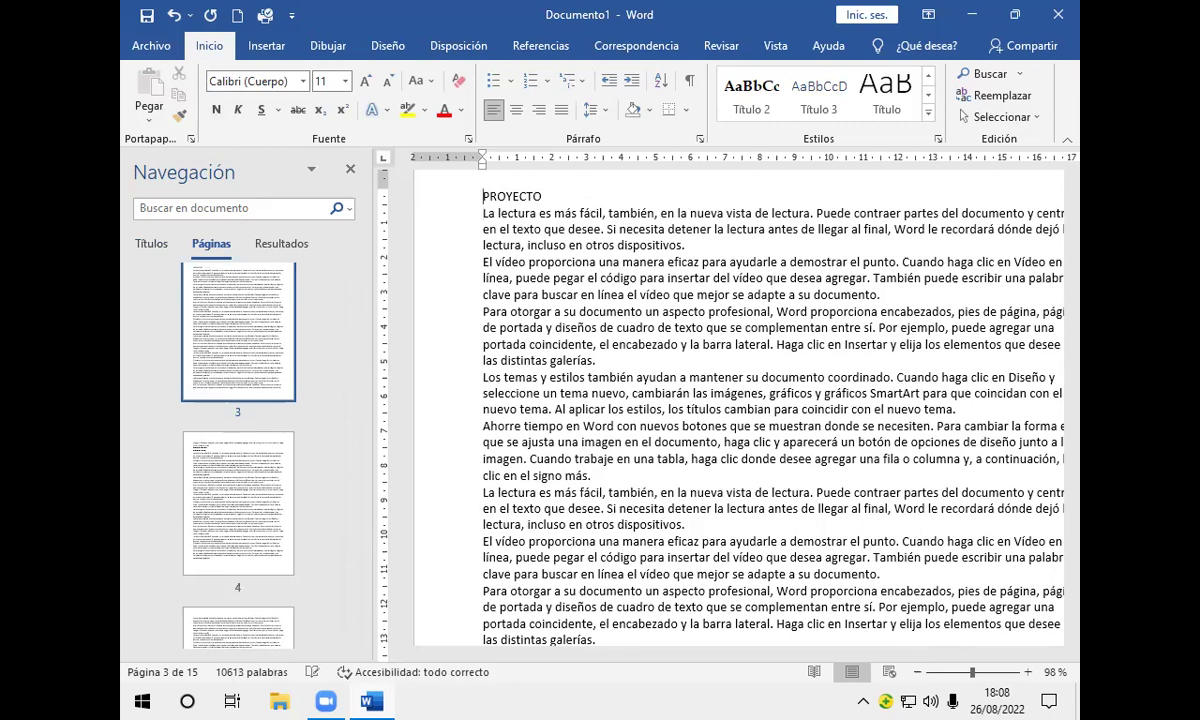
left_click(483, 213)
left_click(547, 196)
type("FINAL DE INFORMÁTICA")
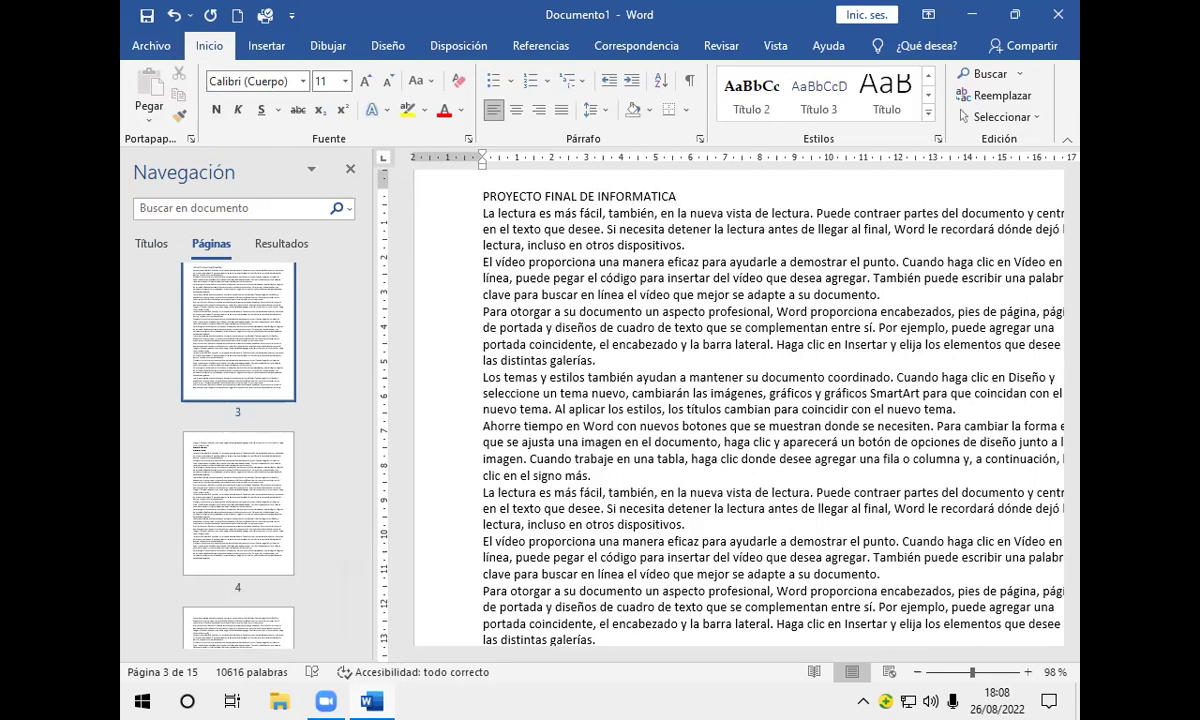
key("Return")
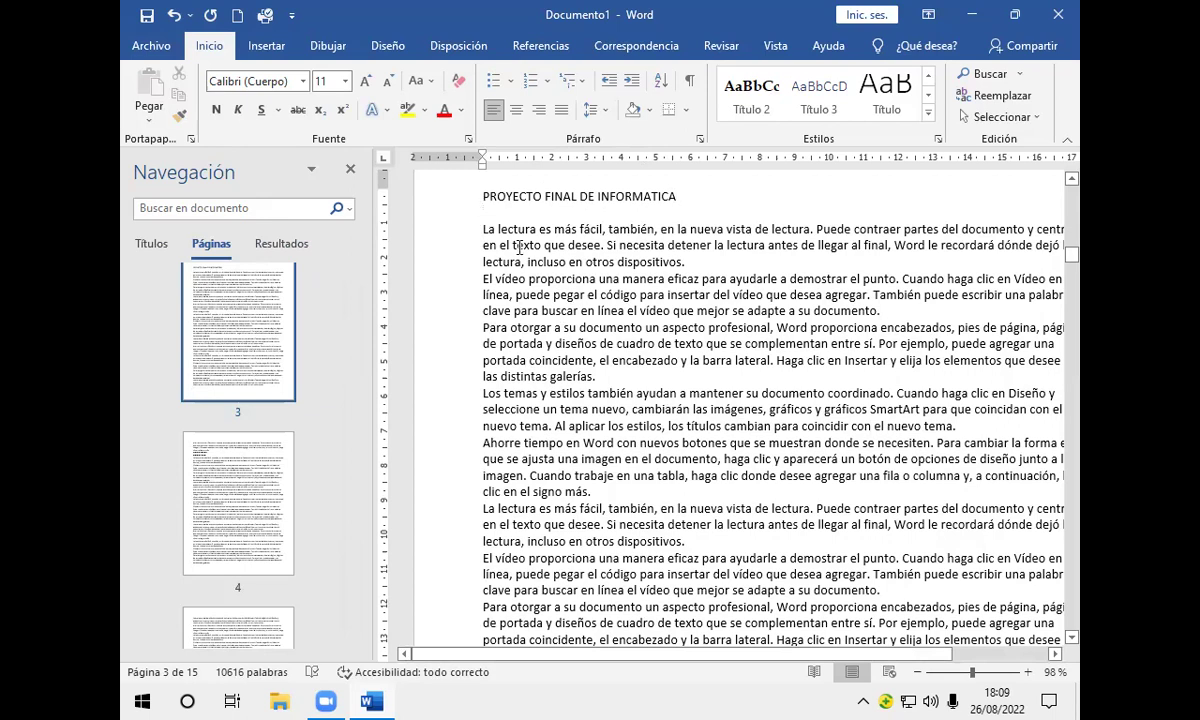
Step: Type 'HARDWARE Y SOFTWARE' on the blank line below the title, fixing the misspellings
type("HARDWARE")
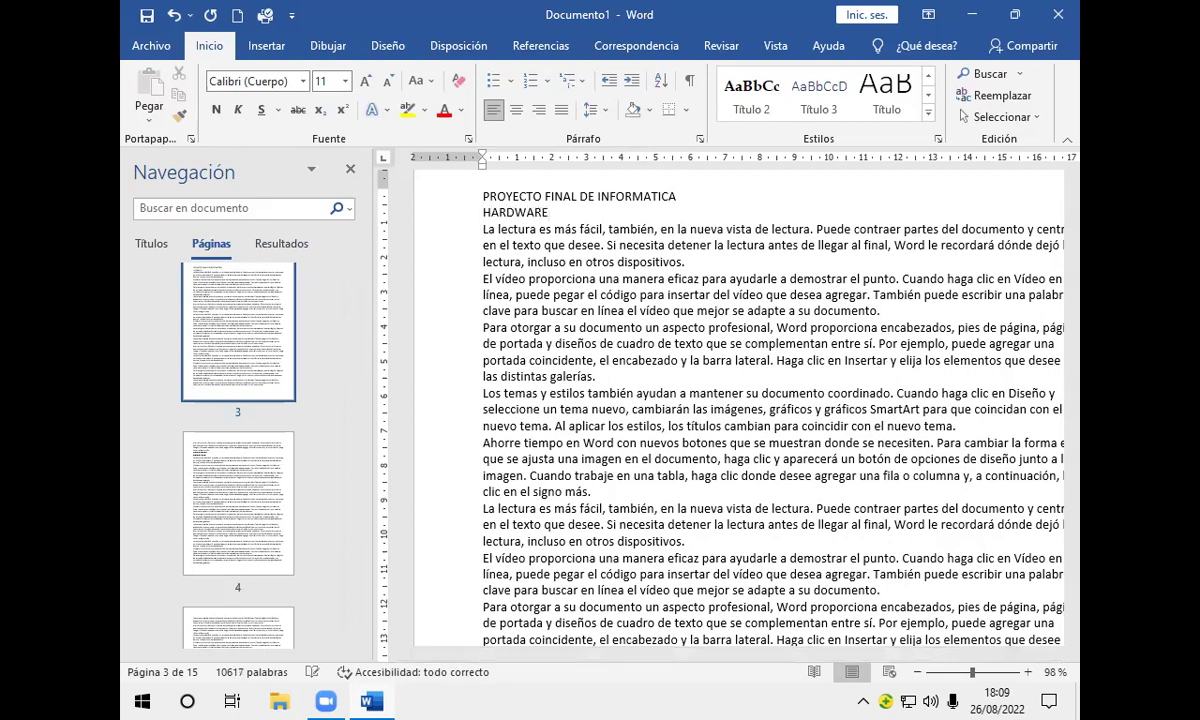
type(" Y SOFE")
key("BackSpace")
type("WARE")
left_click(581, 213)
type("T")
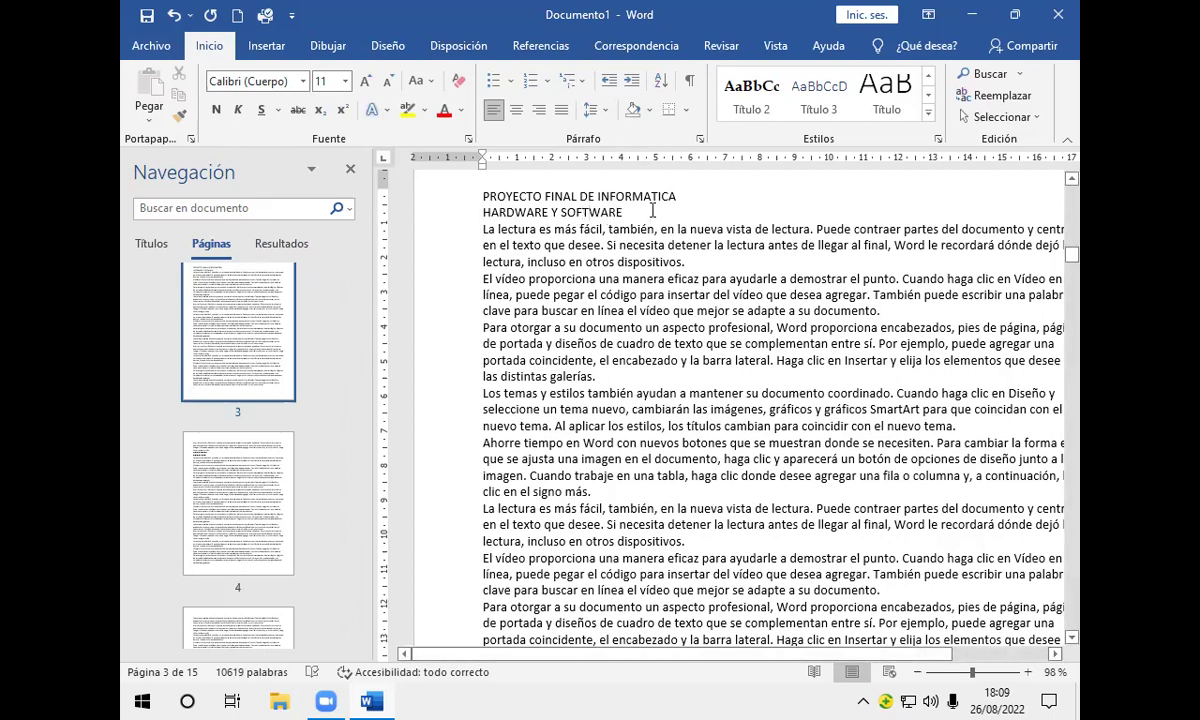
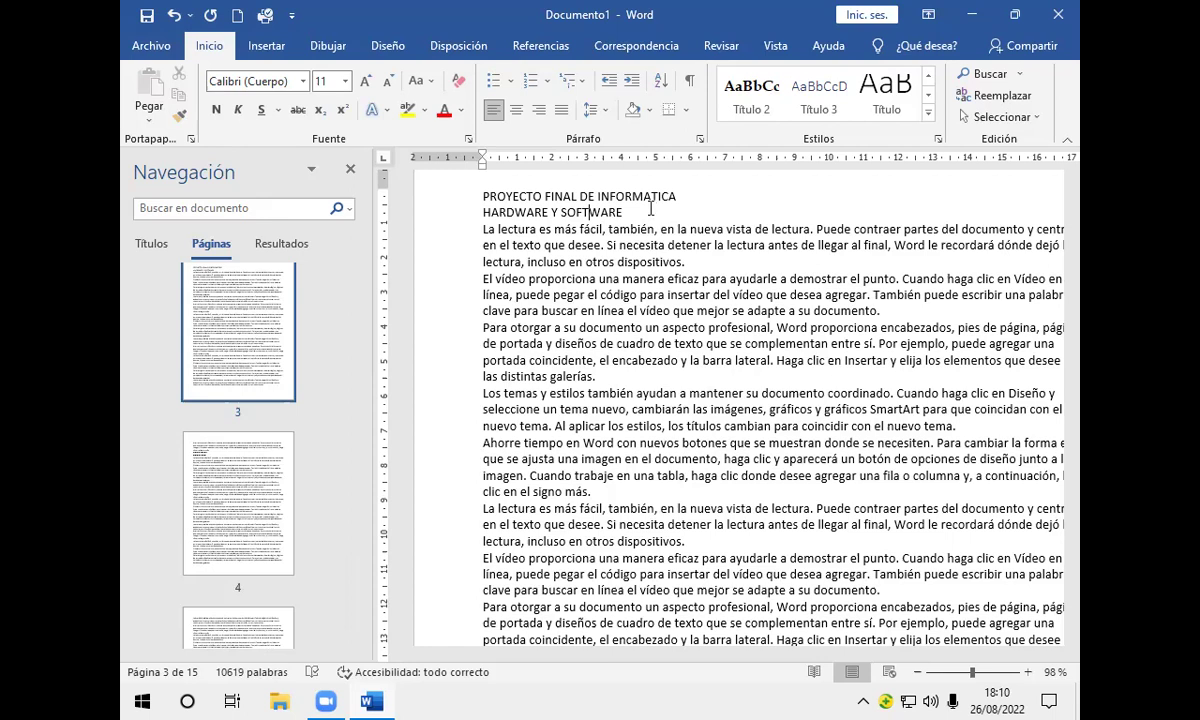
Step: Apply the Título 1 style to the PROYECTO FINAL DE INFORMATICA title line
left_click_drag(664, 197, 462, 188)
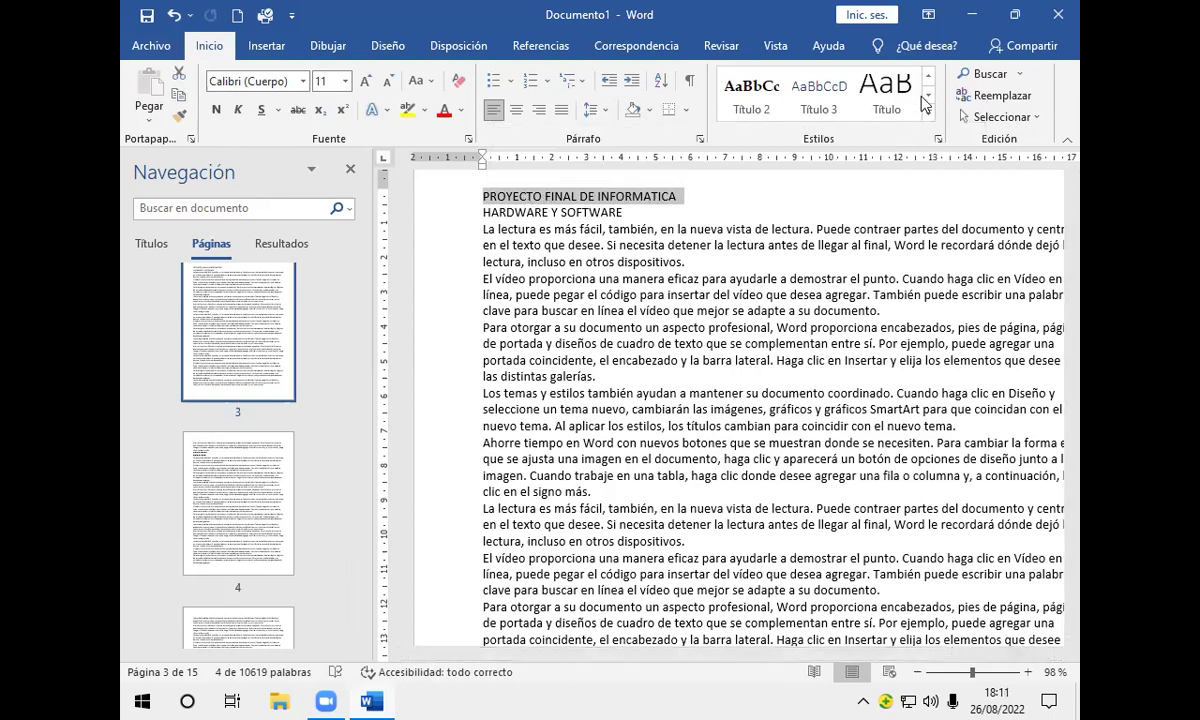
left_click(930, 80)
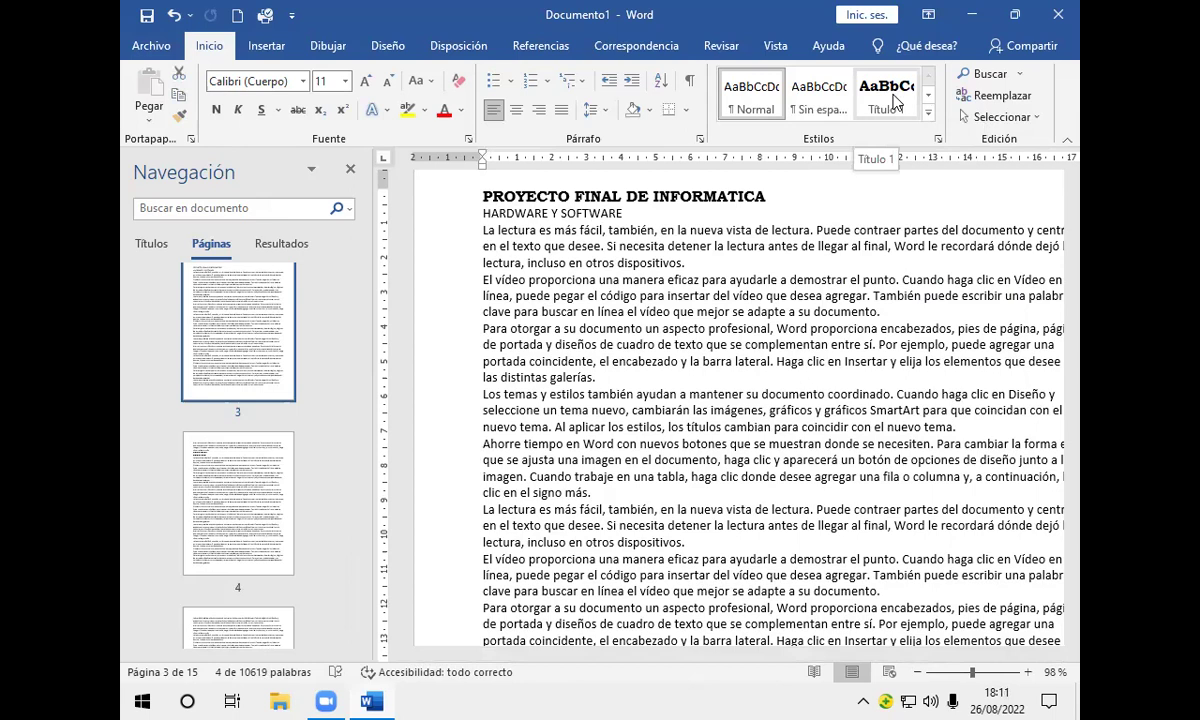
left_click(886, 95)
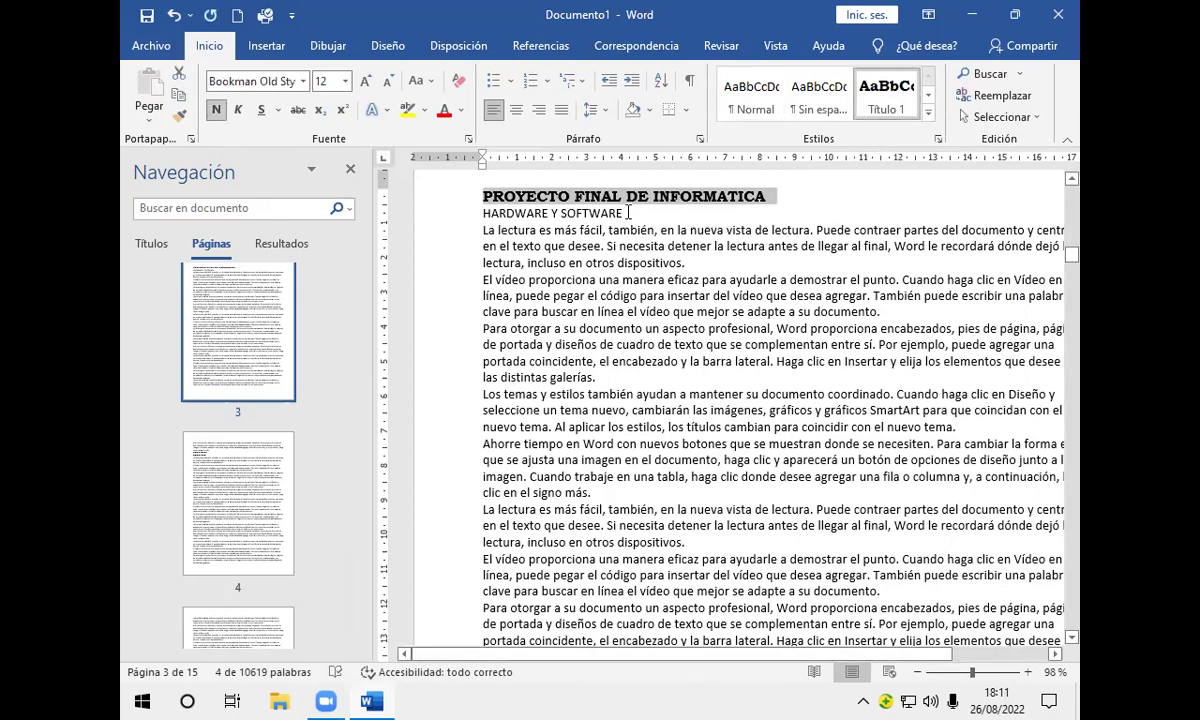
Step: Apply the Título 2 style to the HARDWARE Y SOFTWARE subtitle
left_click_drag(628, 213, 480, 214)
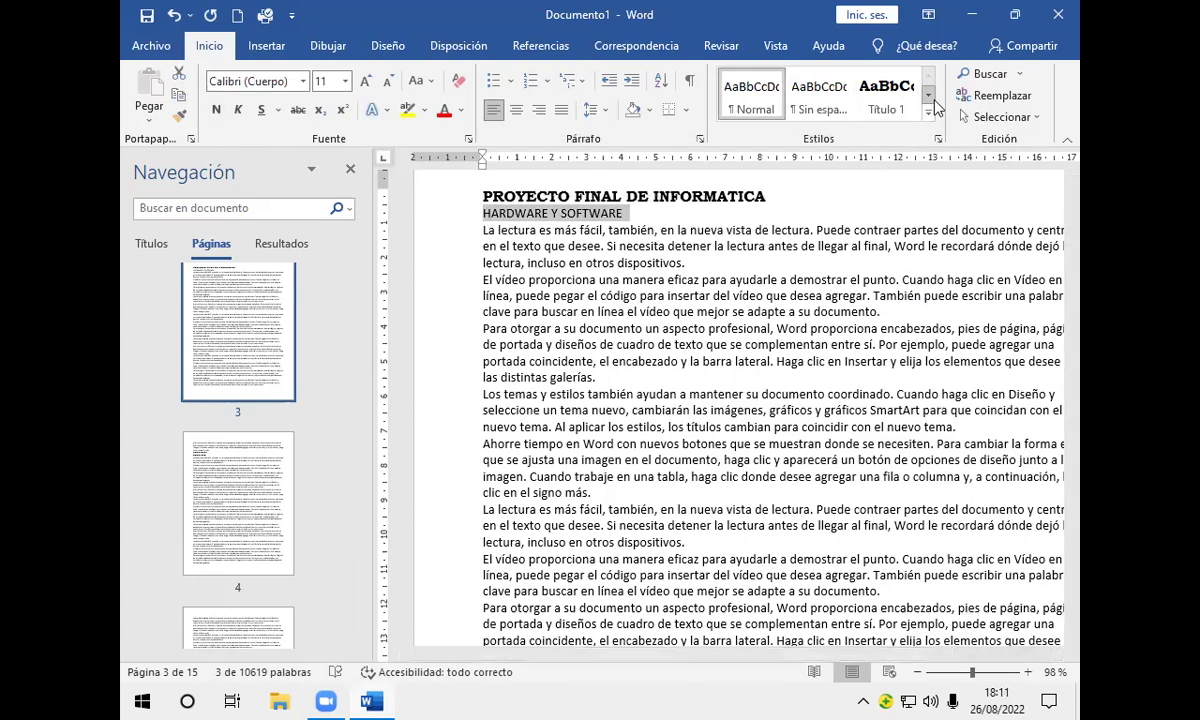
left_click(929, 99)
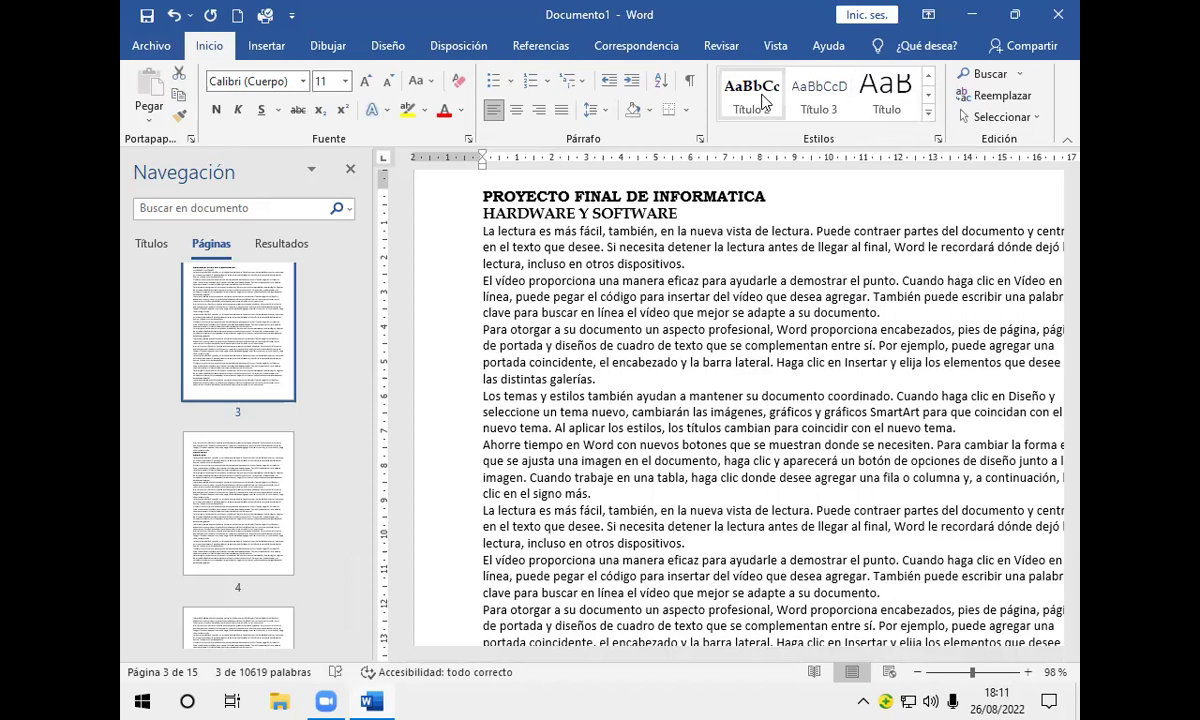
left_click(757, 98)
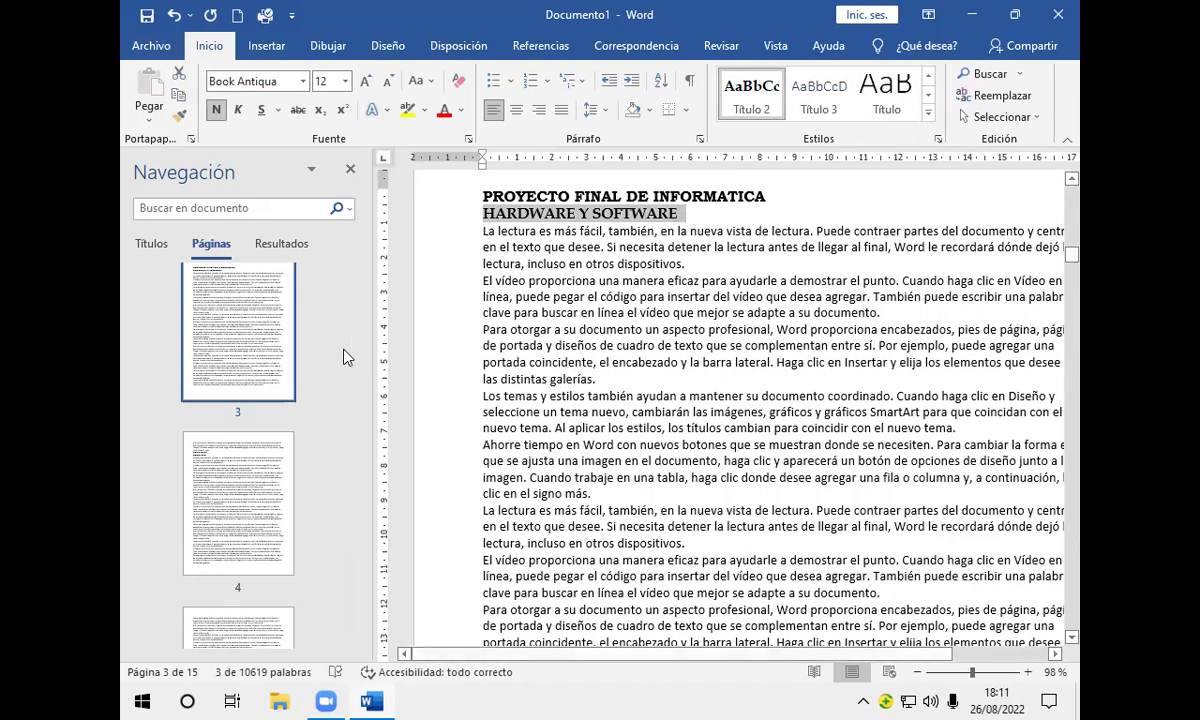
left_click(351, 272)
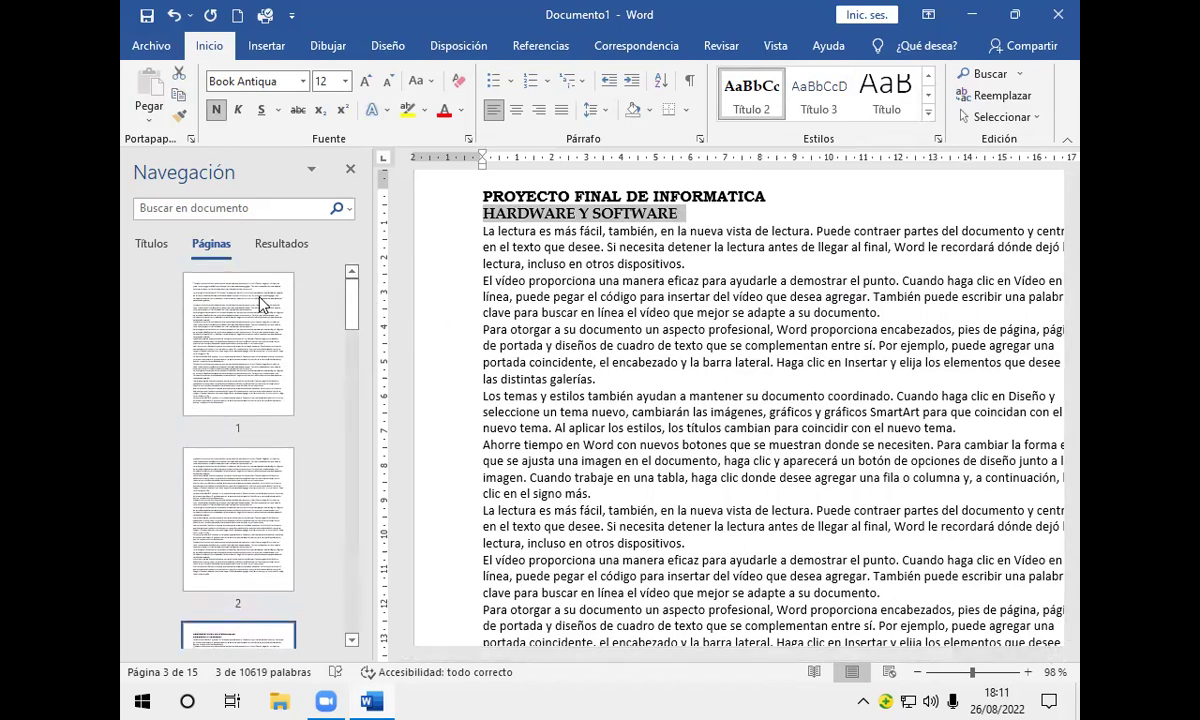
Step: Type INTRODUCCION on the empty first line of page 1 and select it
left_click(252, 292)
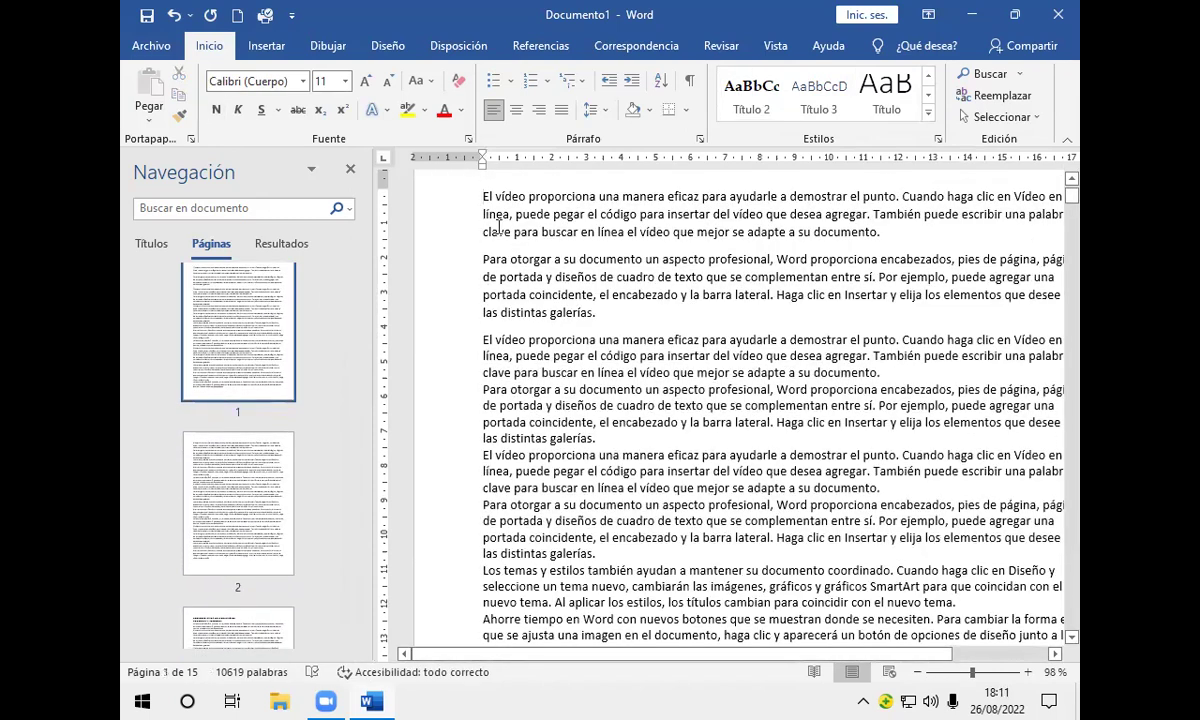
scroll(484, 215, "up", 1)
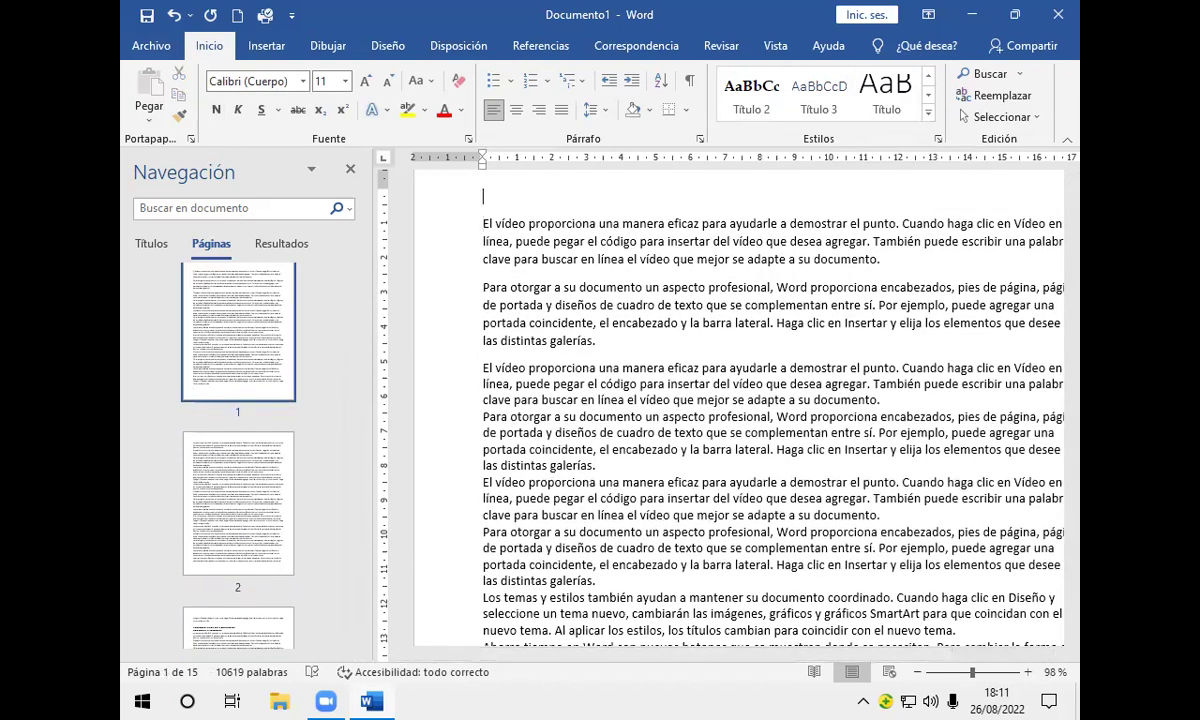
type("INTRODUCCION")
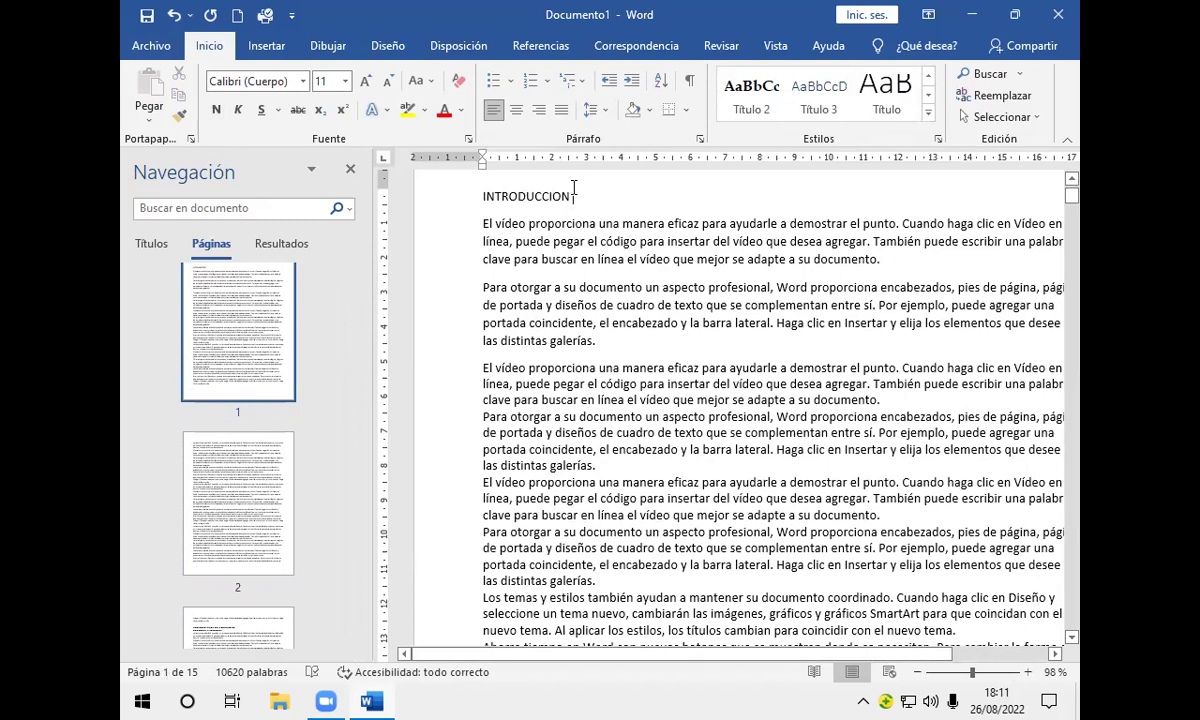
left_click_drag(543, 195, 465, 188)
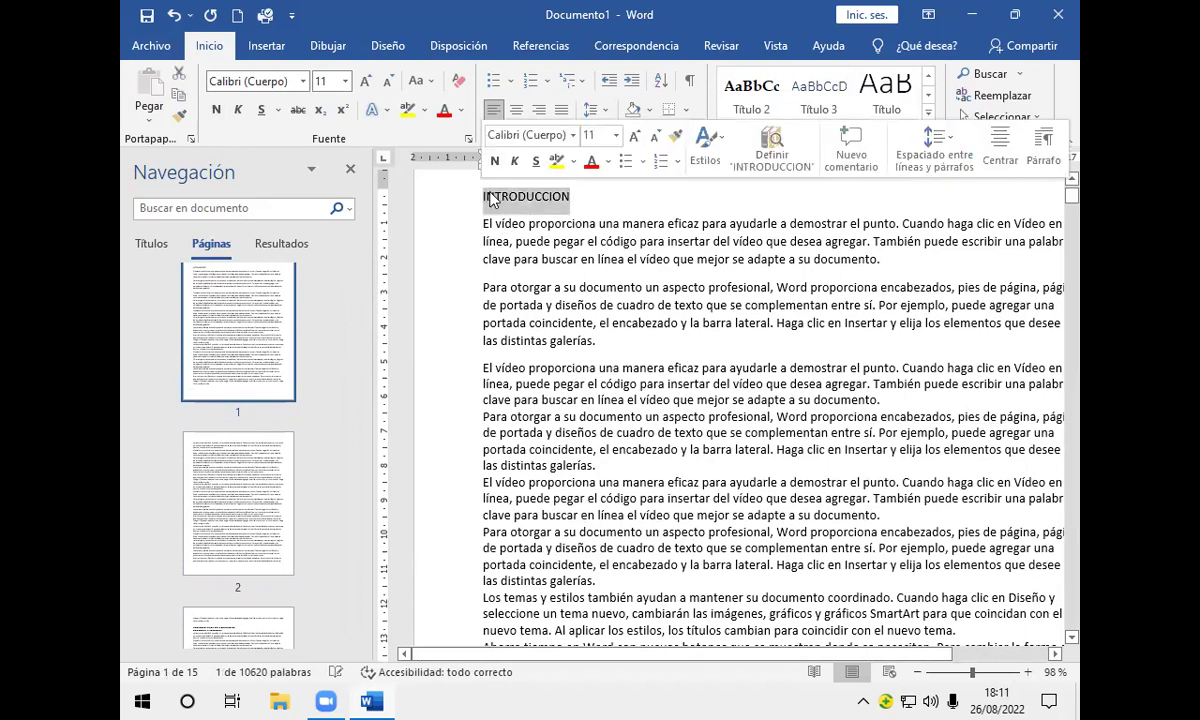
Step: Style the selected INTRODUCCION line as Título 1
left_click(928, 75)
left_click(880, 92)
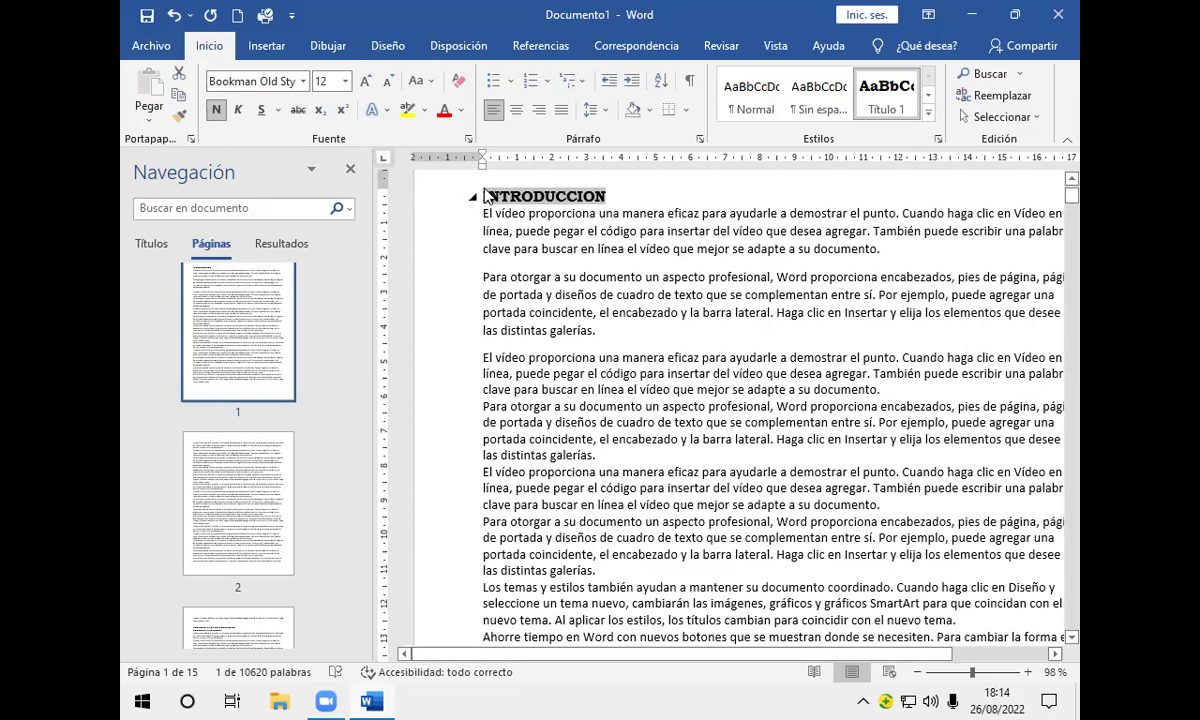
Step: Insert an empty Normal-style line above the INTRODUCCION heading
left_click(488, 196)
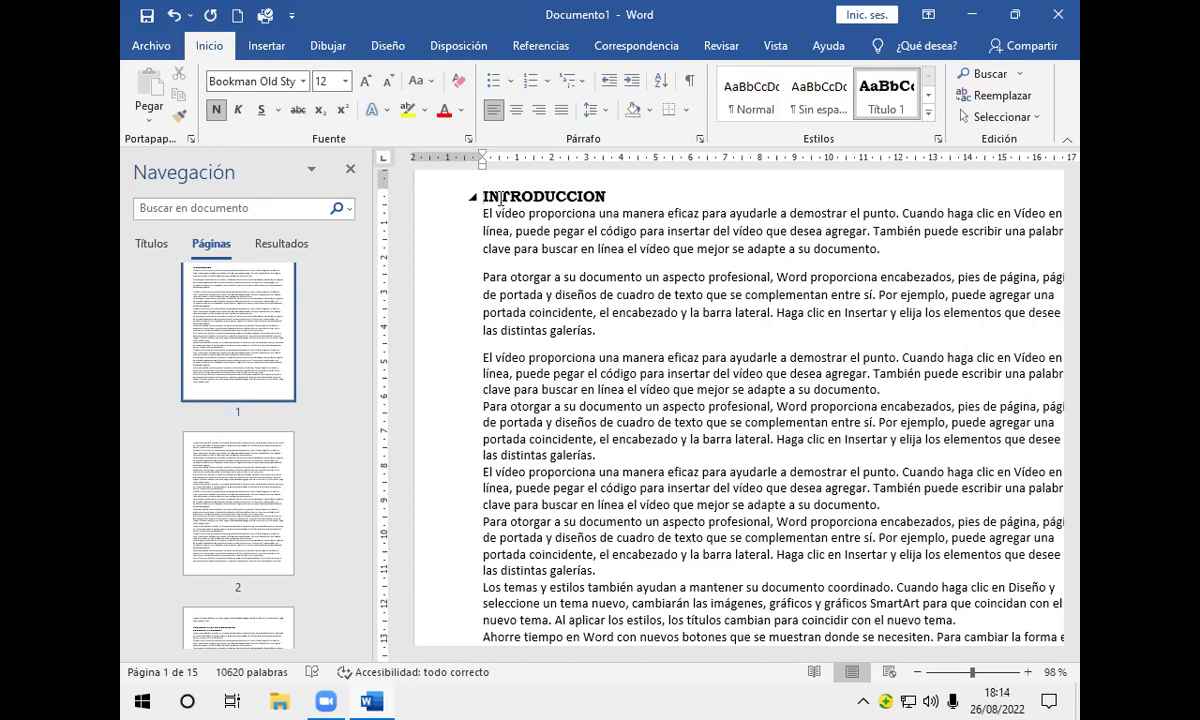
key("Return")
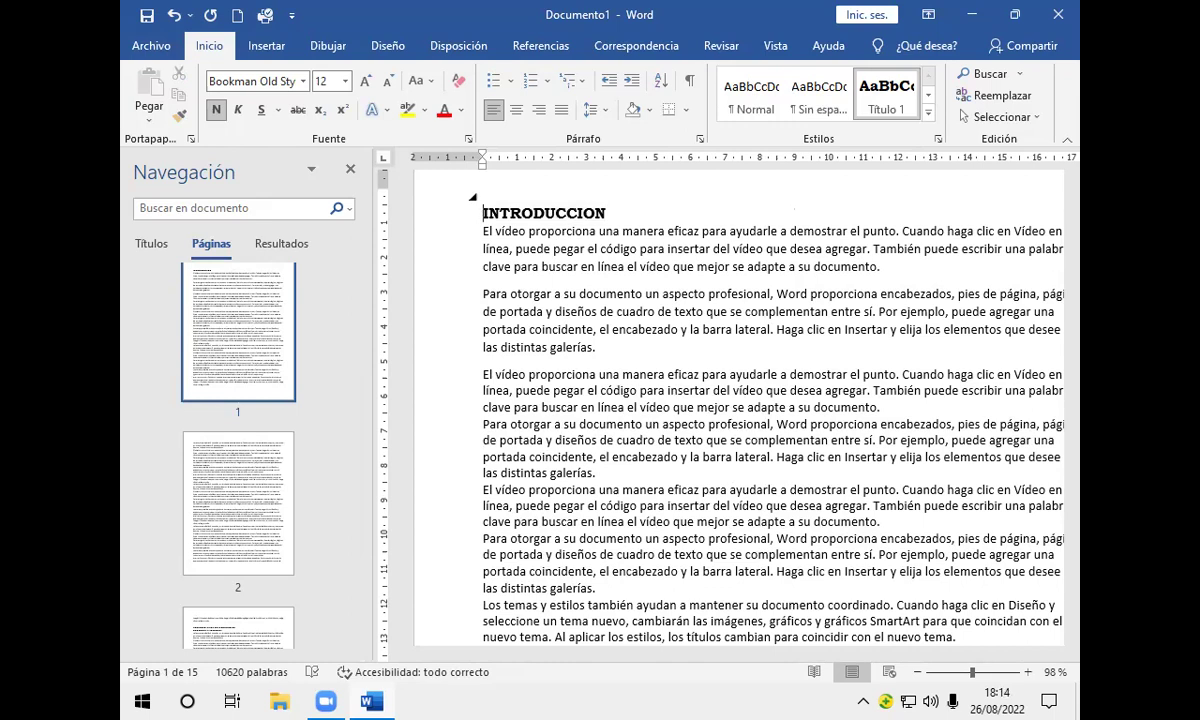
left_click(483, 196)
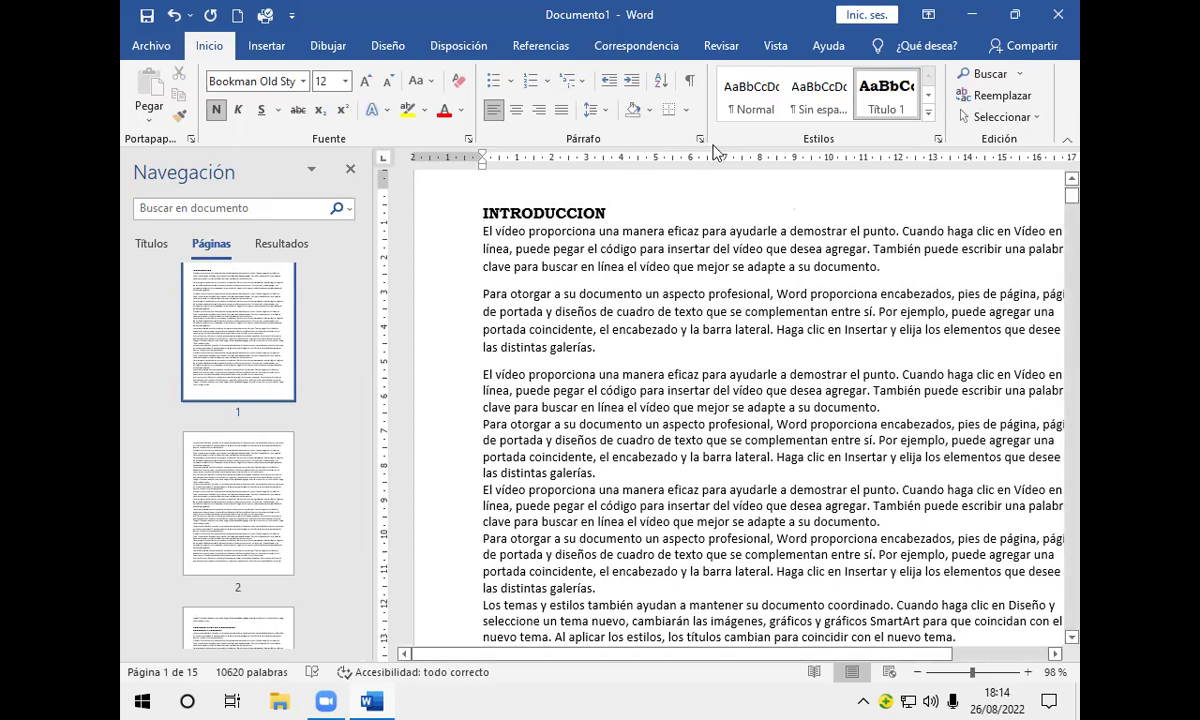
left_click(732, 86)
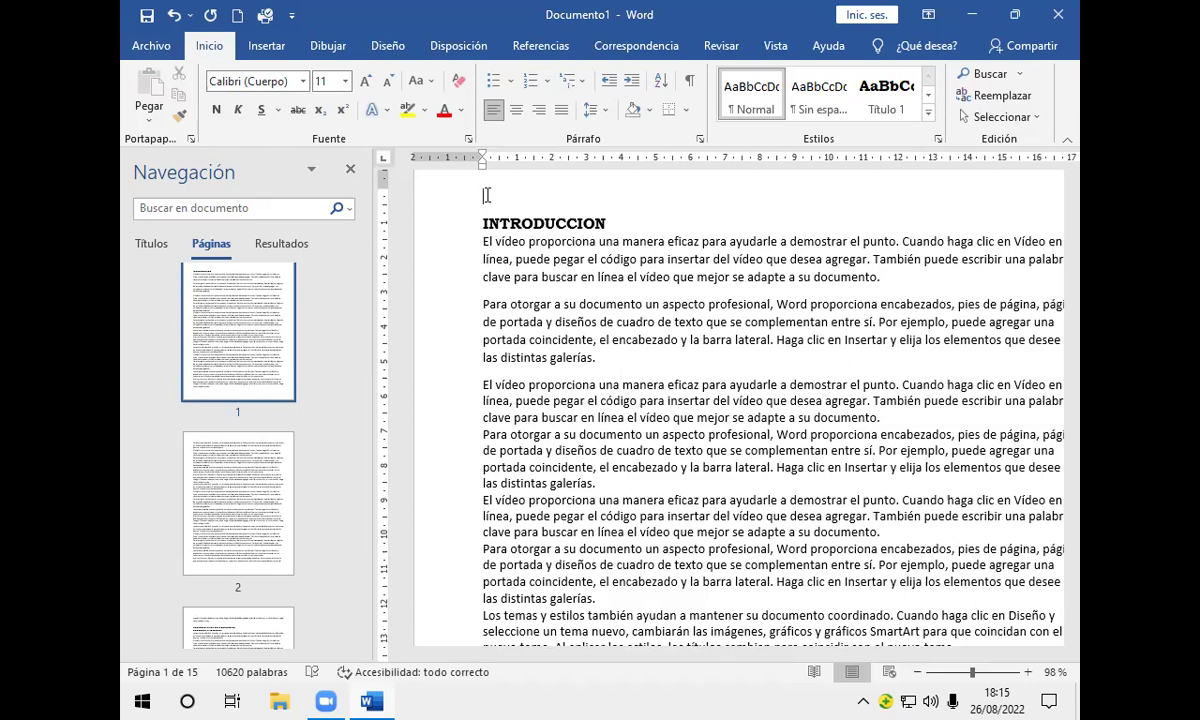
Step: Insert Tabla automática 1 from Referencias at the top of page 1
left_click(537, 46)
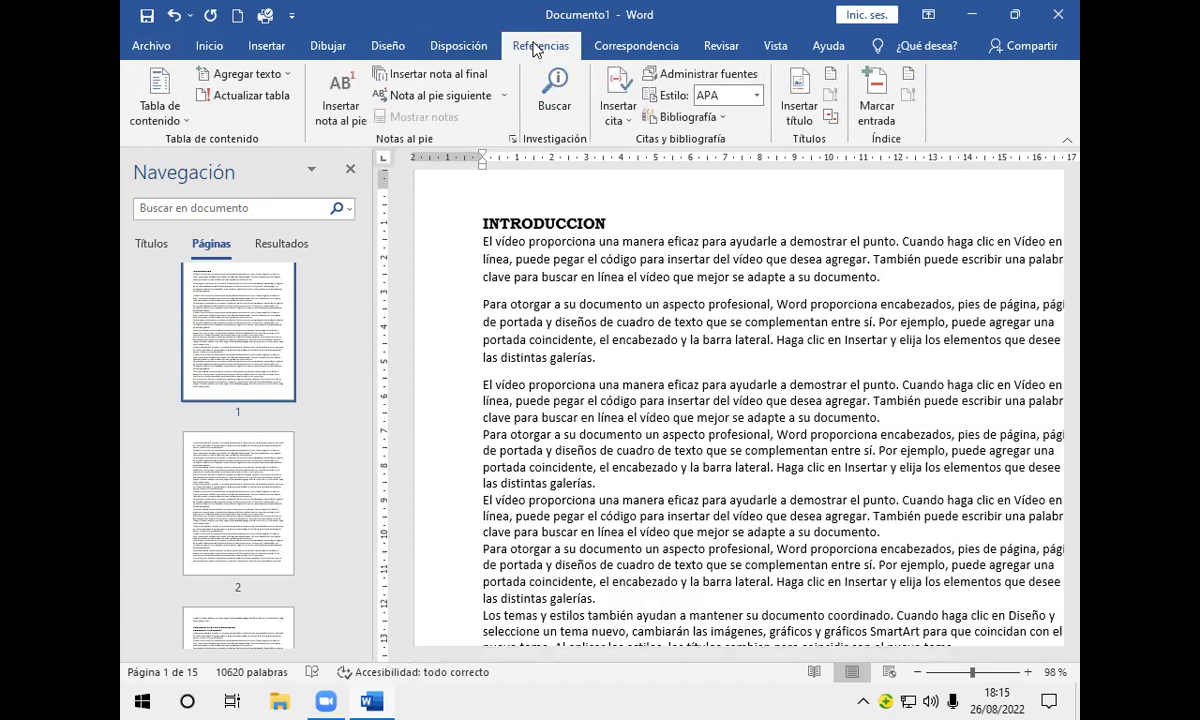
left_click(185, 120)
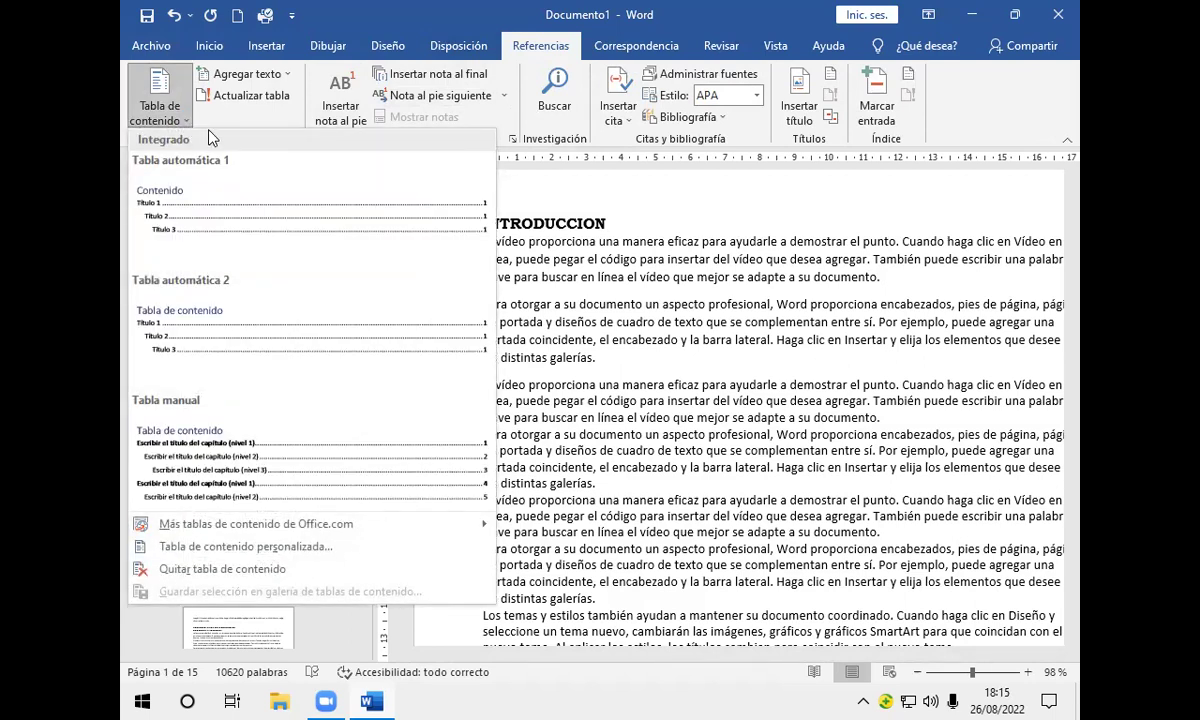
left_click(178, 200)
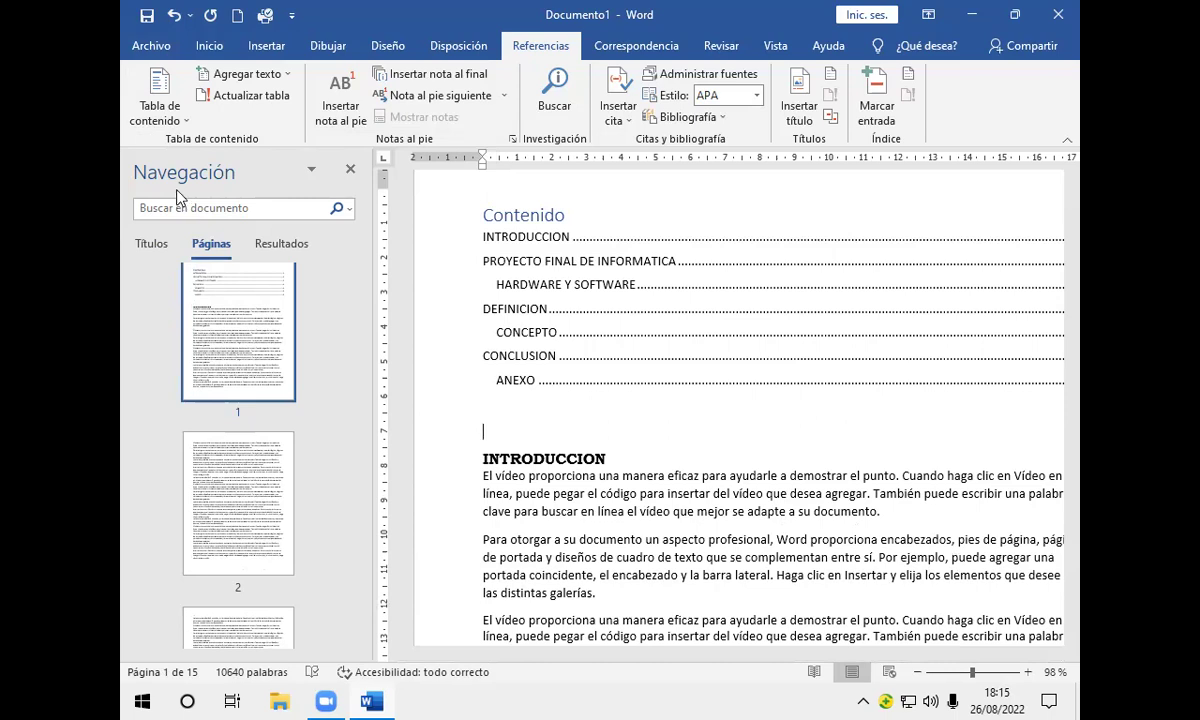
left_click(350, 170)
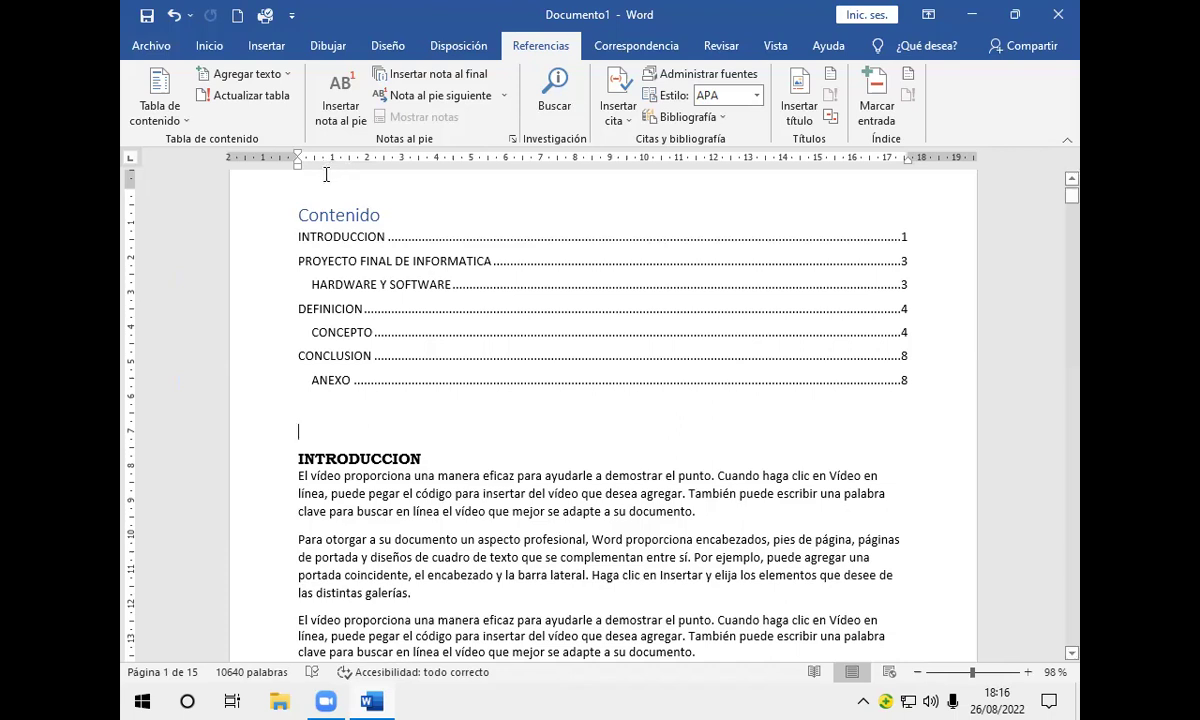
left_click(298, 459)
key("ctrl+Return")
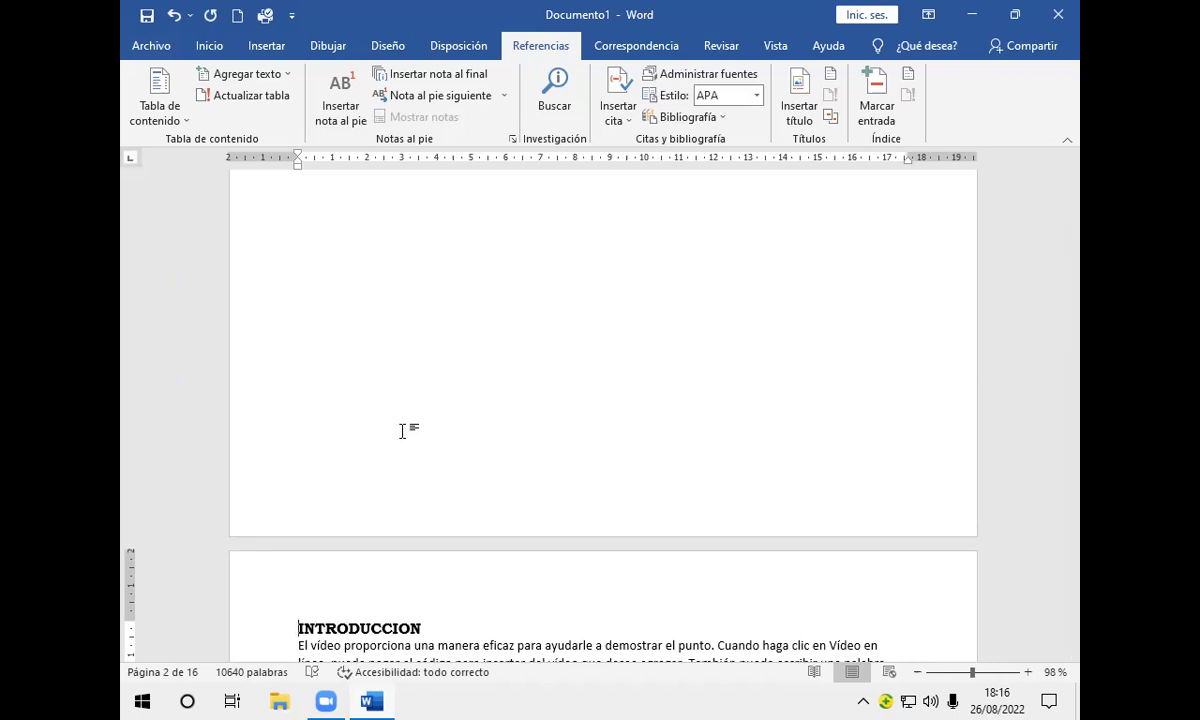
scroll(399, 426, "up", 5)
scroll(390, 424, "up", 2)
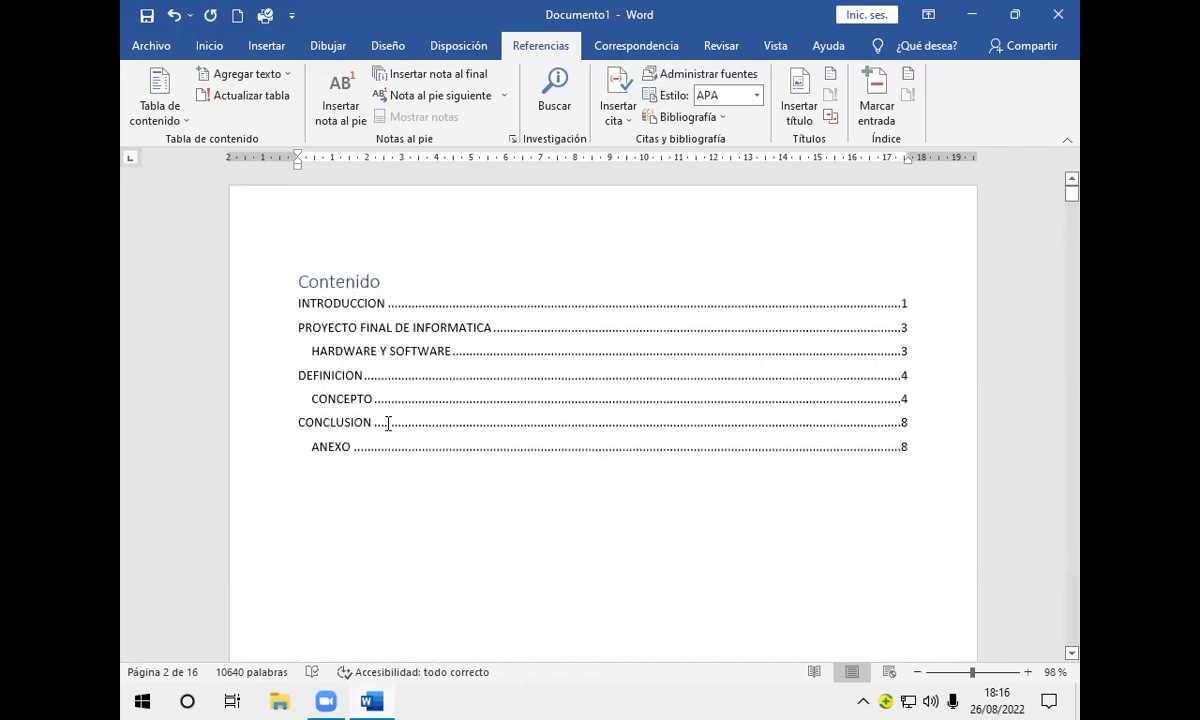
left_click(296, 284)
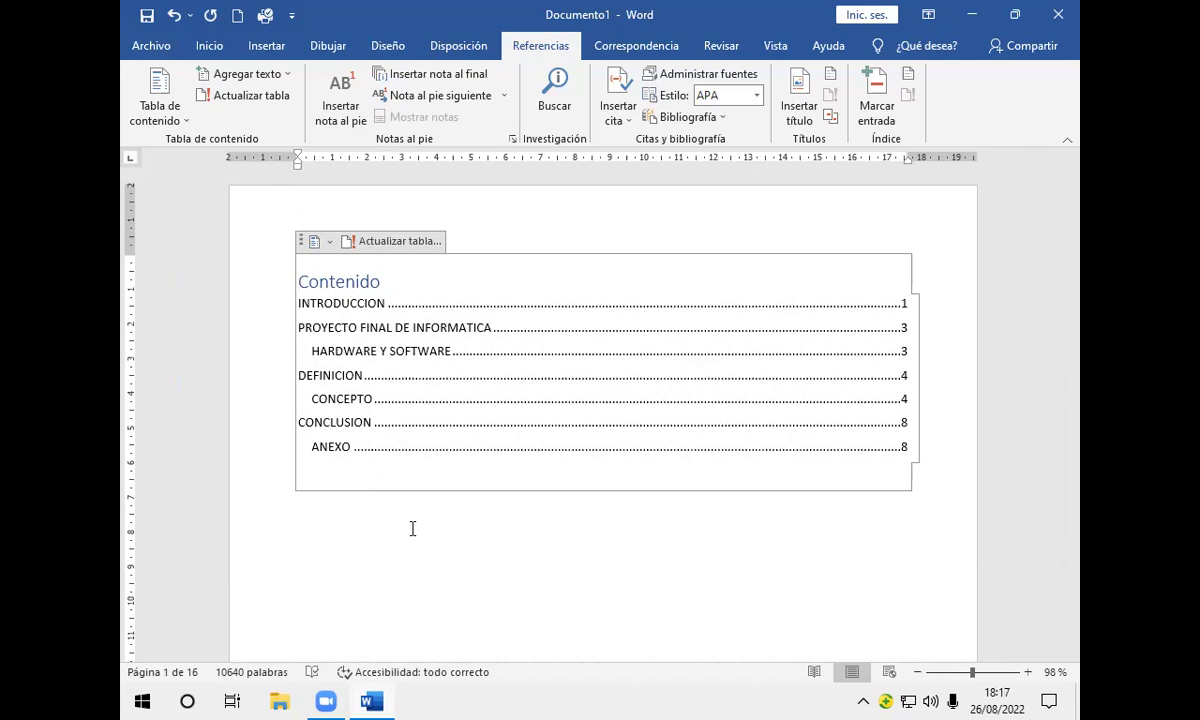
Step: Update the entire table of contents so its entries run from page 2 to 9
left_click(393, 245)
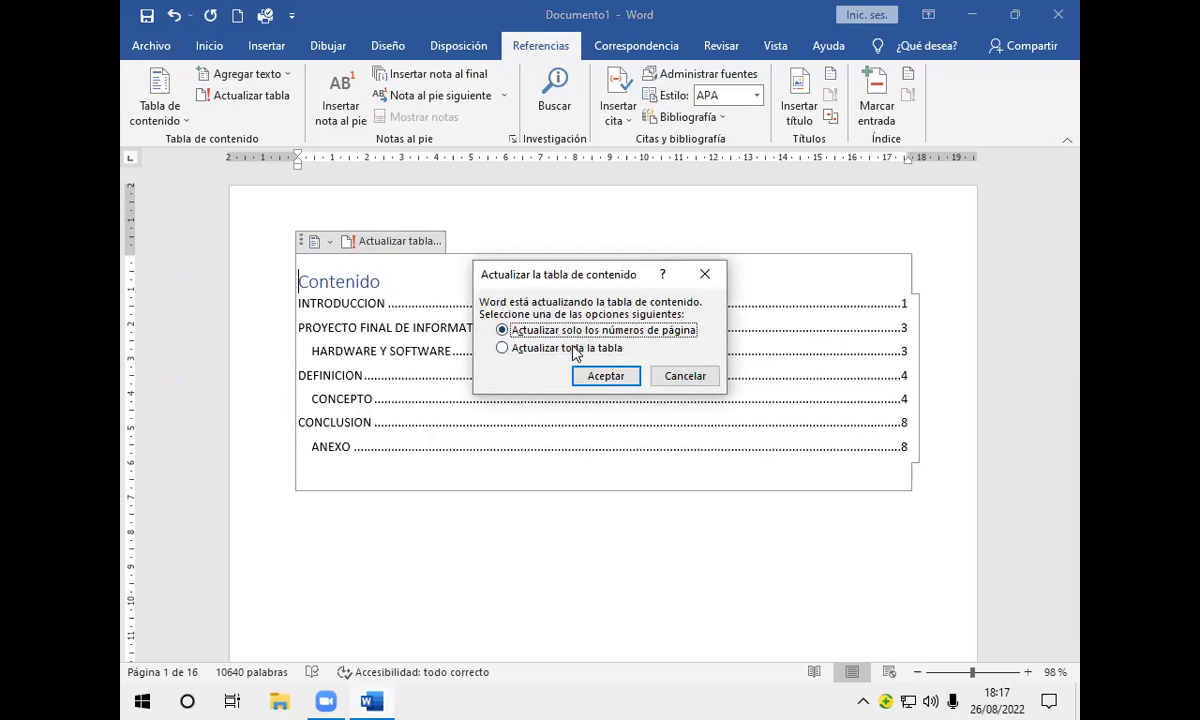
left_click(574, 348)
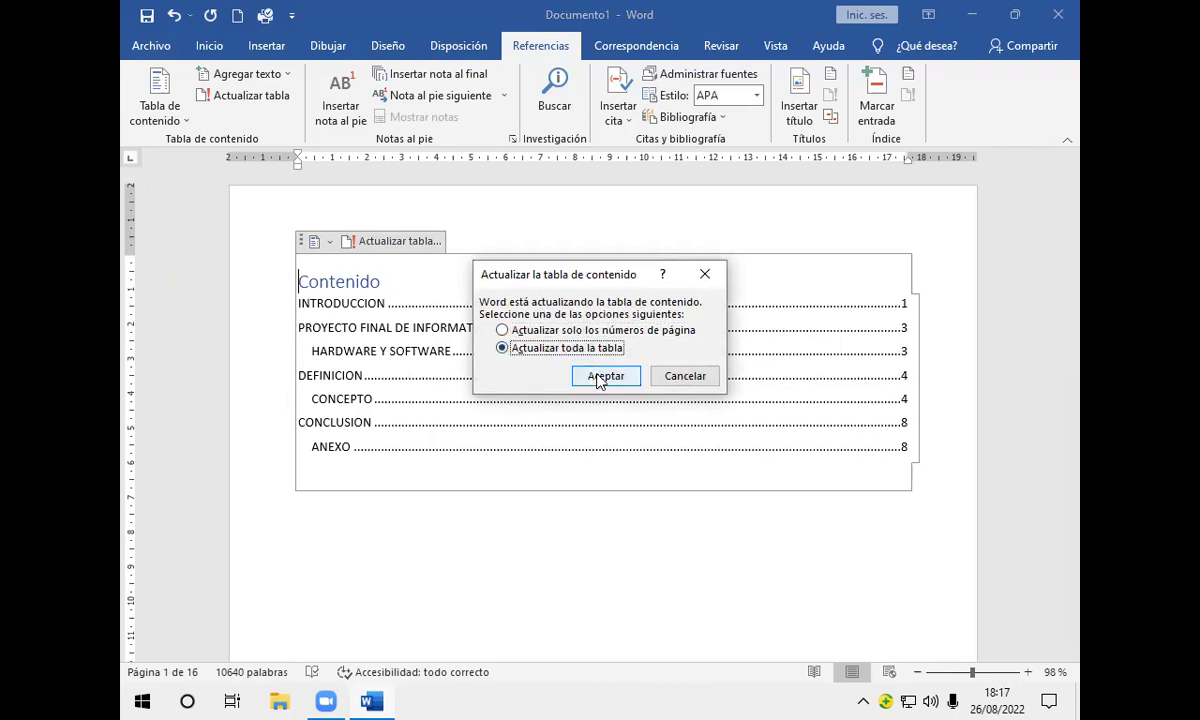
left_click(604, 377)
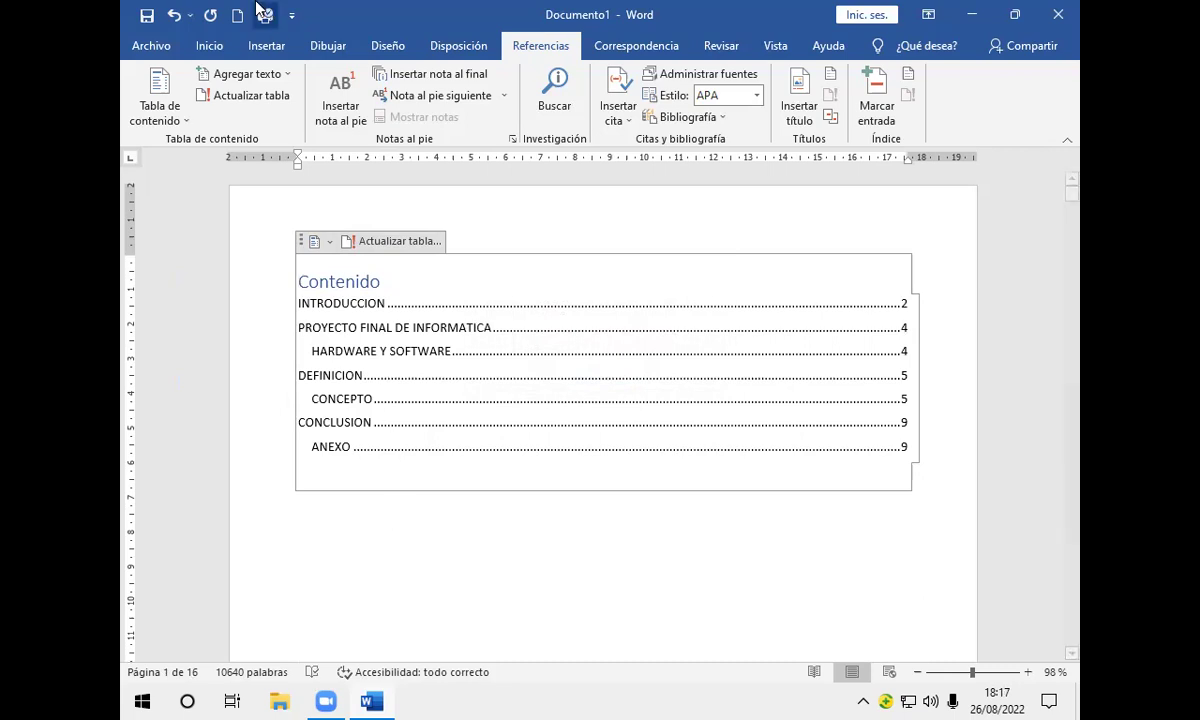
Step: Show the Insertar ribbon and place the cursor on the empty line below the contents
left_click(279, 50)
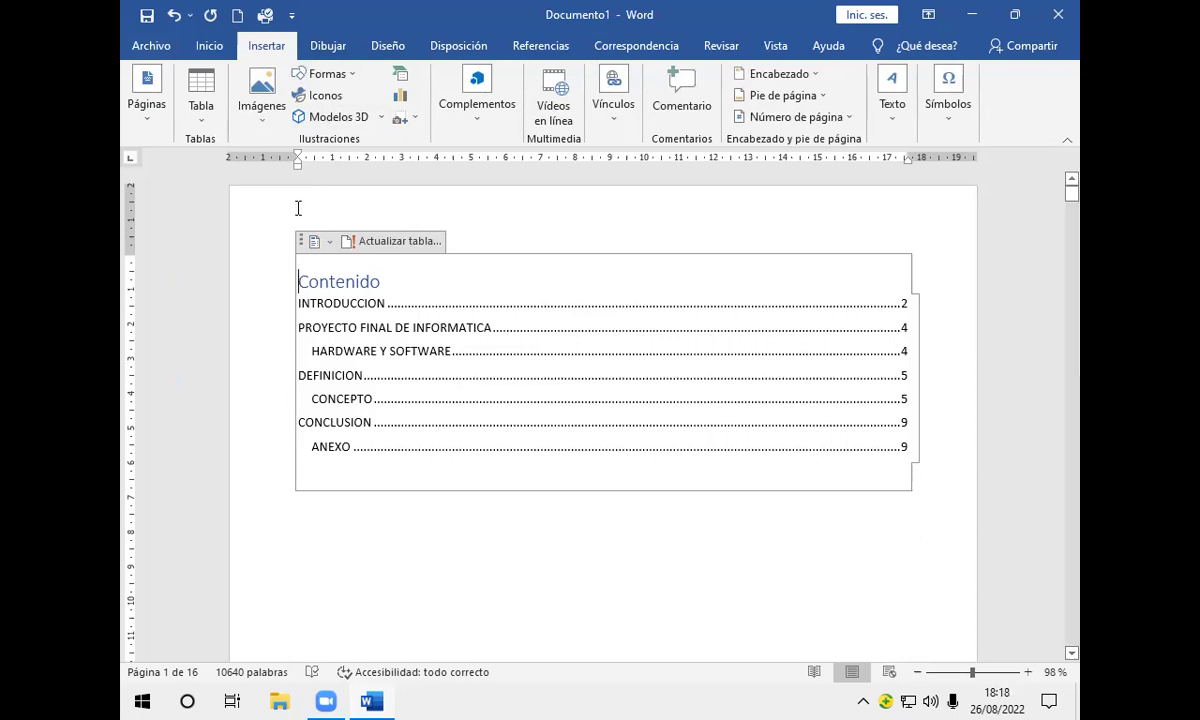
left_click(311, 526)
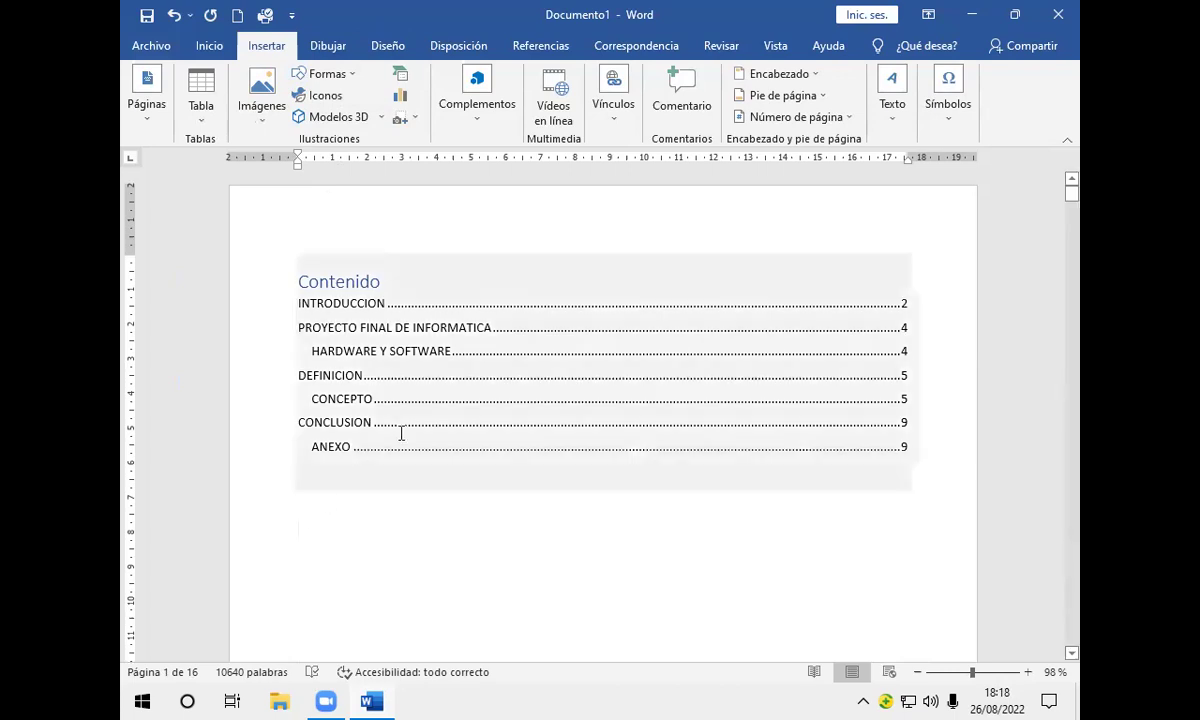
Step: Add a Página siguiente section break after the table of contents and delete the extra blank page
left_click(449, 47)
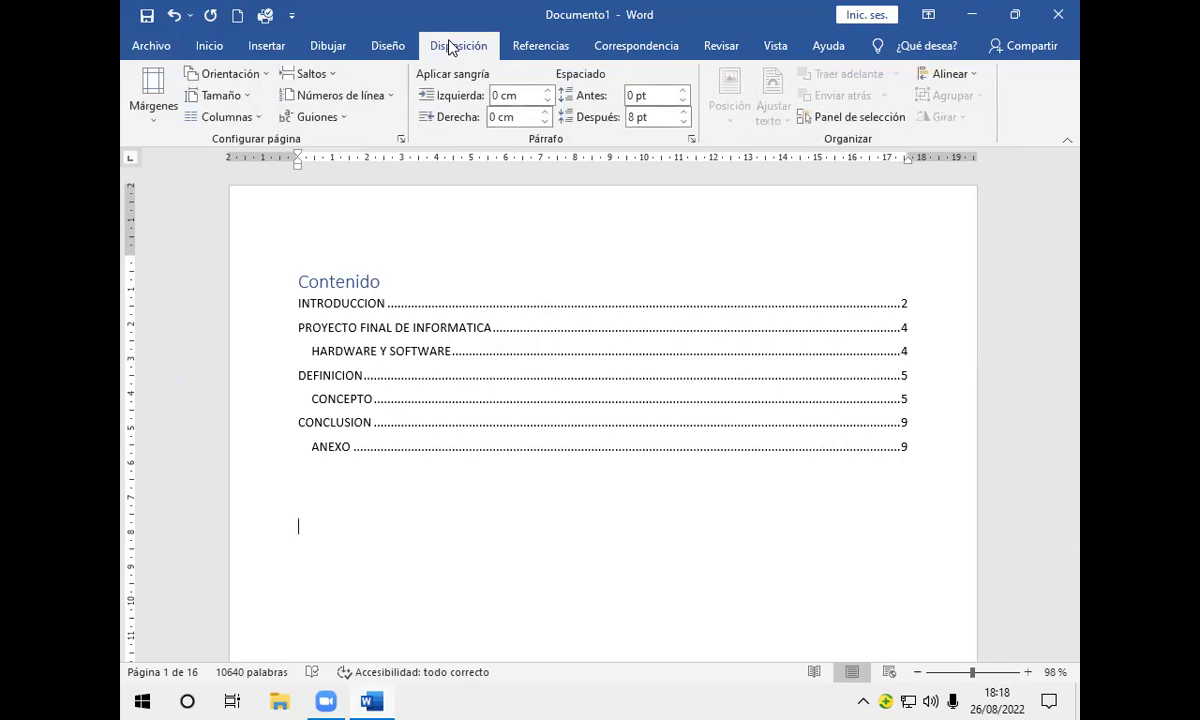
left_click(331, 76)
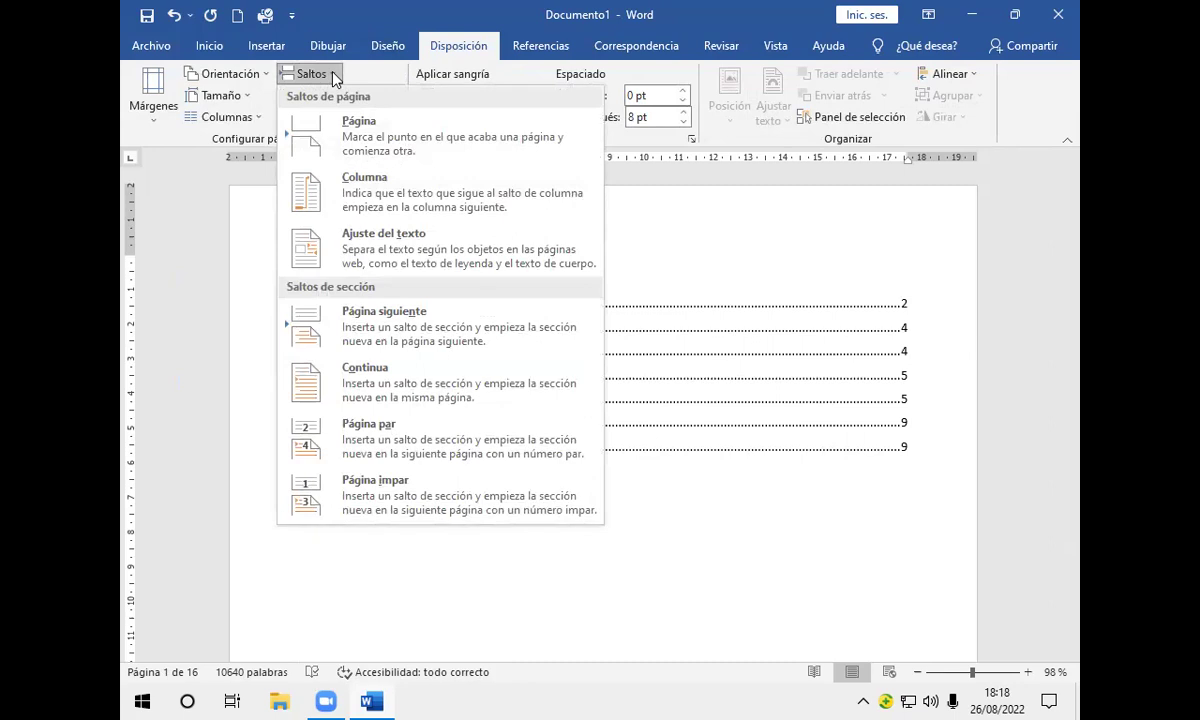
left_click(359, 325)
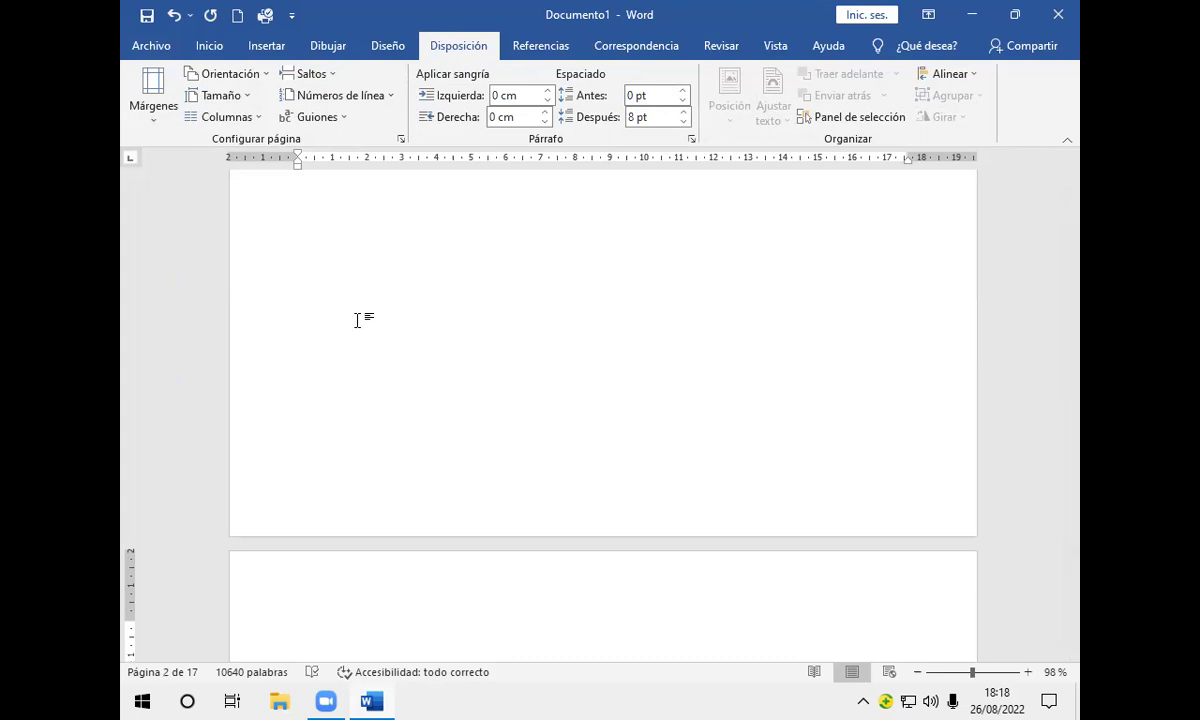
scroll(359, 320, "down", 3)
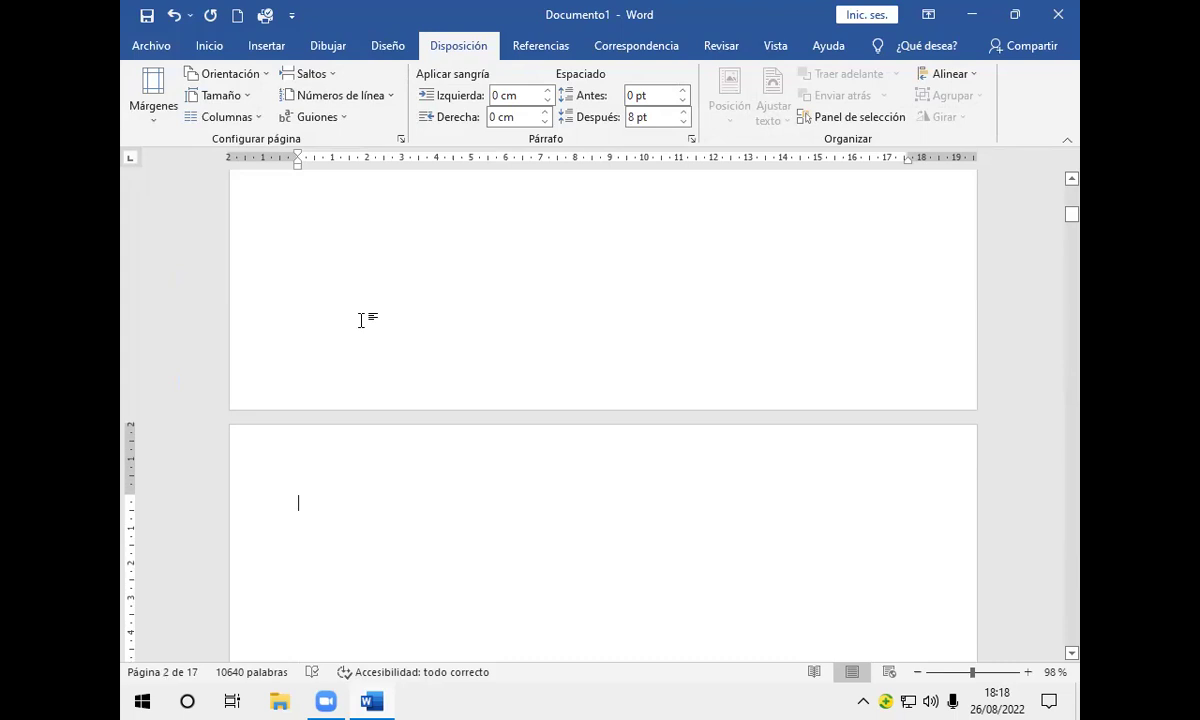
key("Delete")
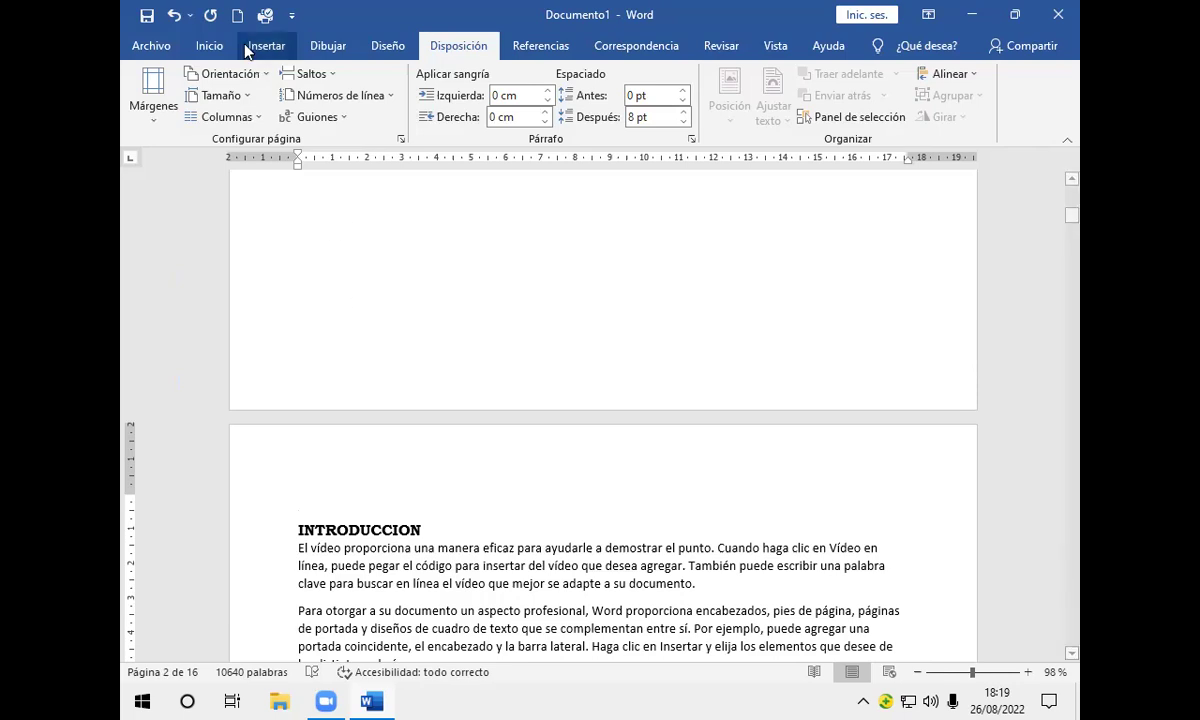
left_click(215, 48)
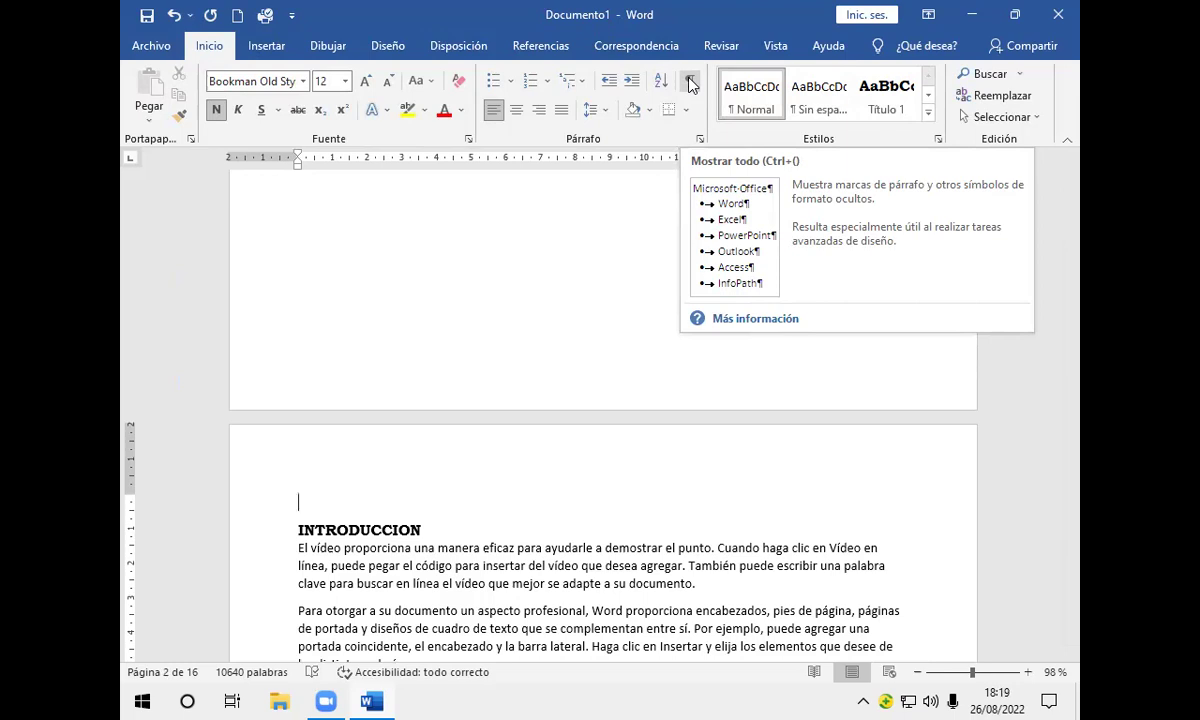
Step: Turn on Mostrar todo formatting marks and scroll to check the section break
left_click(689, 84)
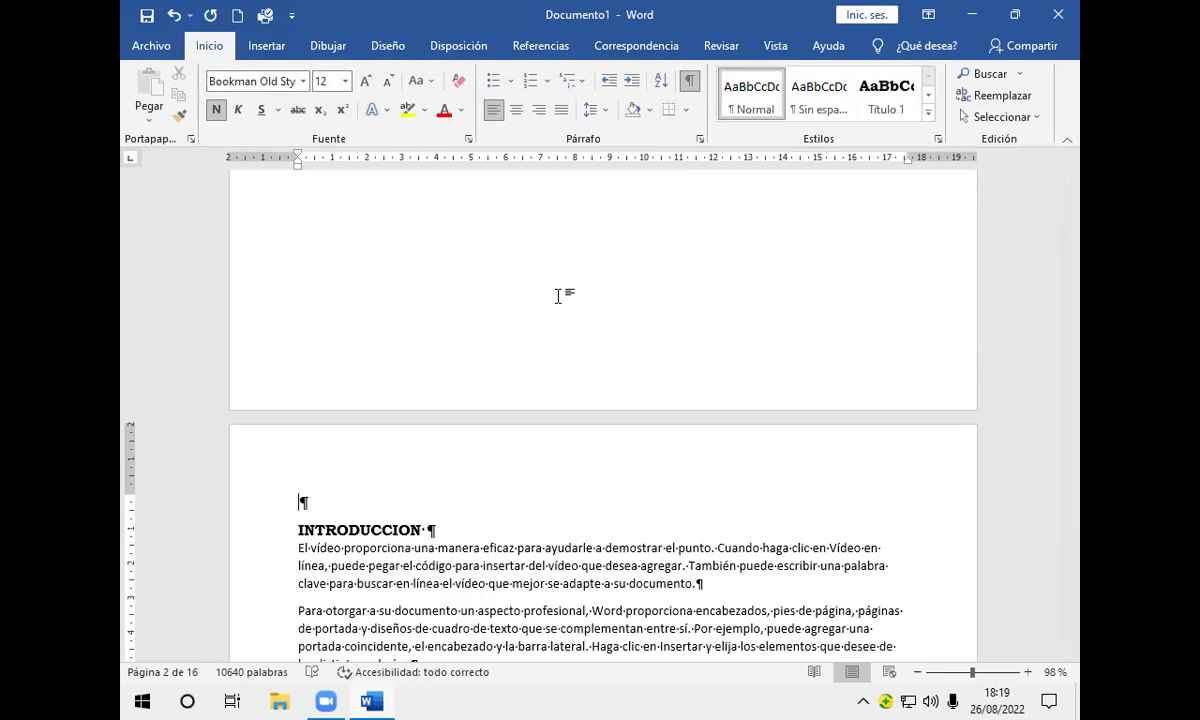
scroll(557, 296, "down", 2, "ctrl")
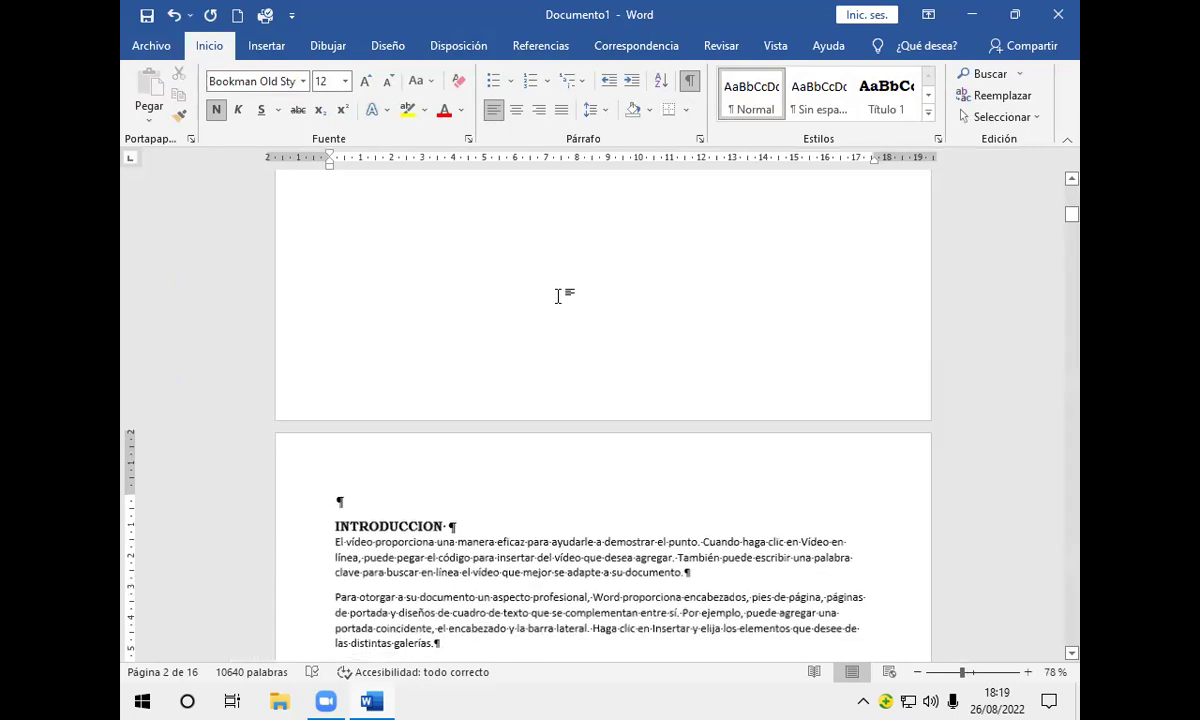
scroll(557, 296, "down", 2, "ctrl")
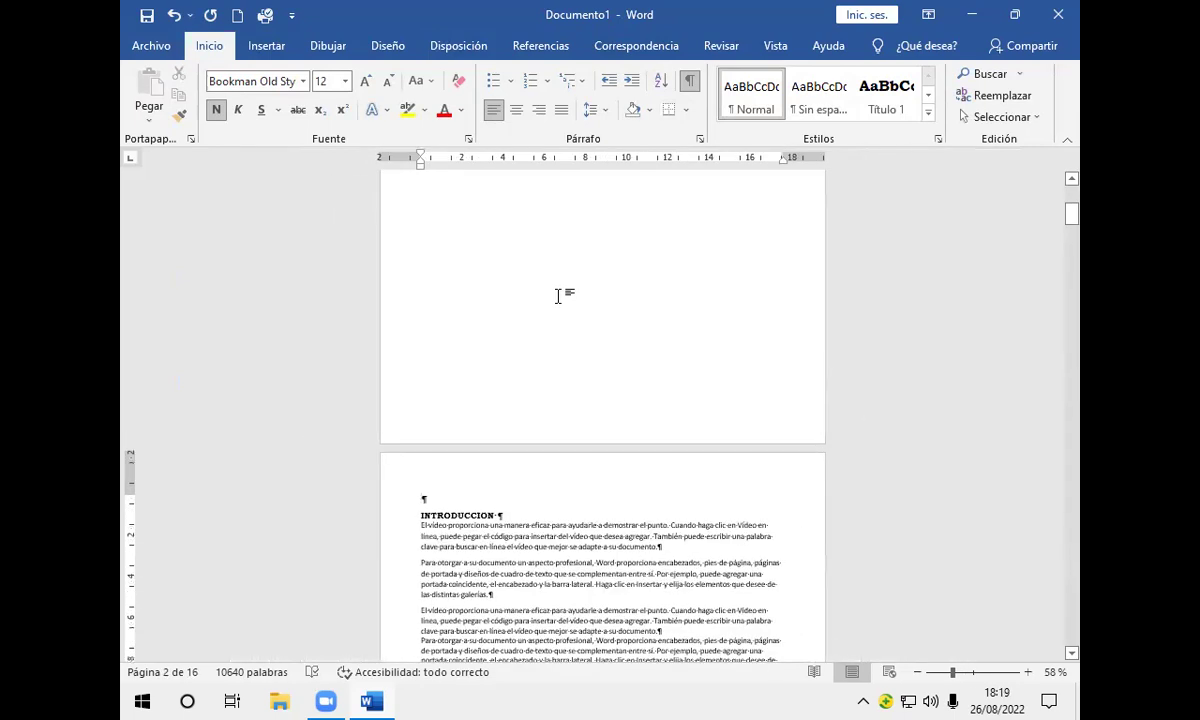
scroll(558, 296, "down", 6)
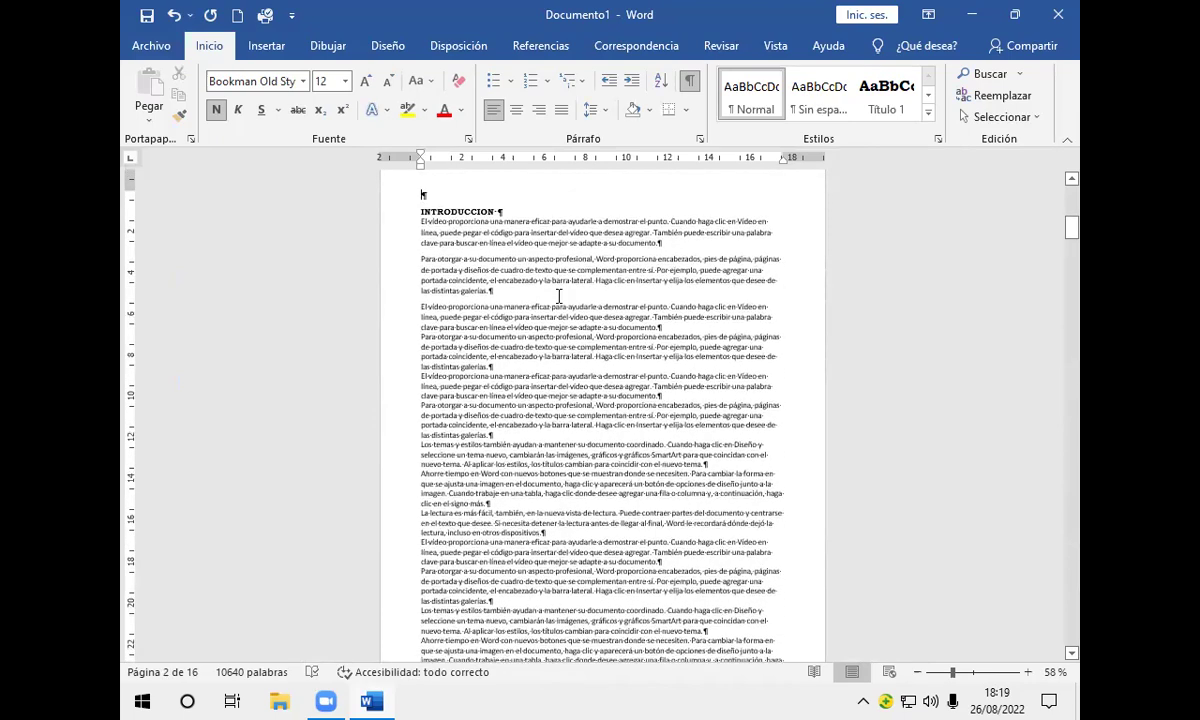
scroll(558, 296, "up", 12)
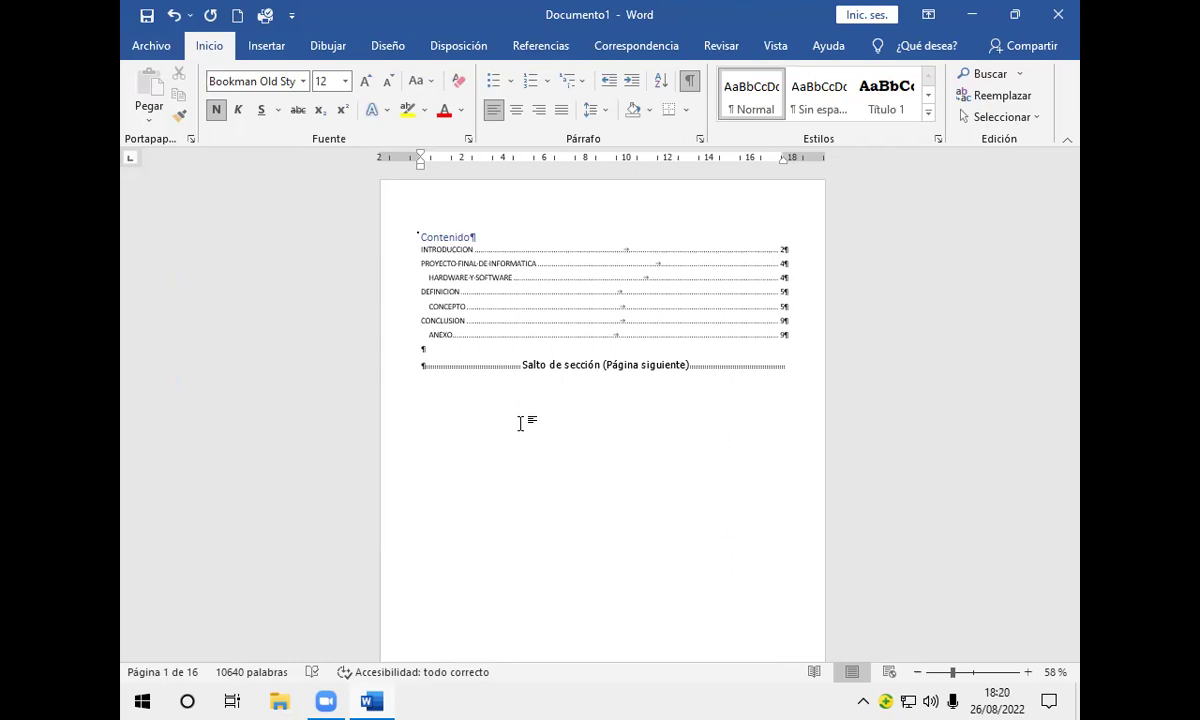
scroll(520, 423, "down", 15)
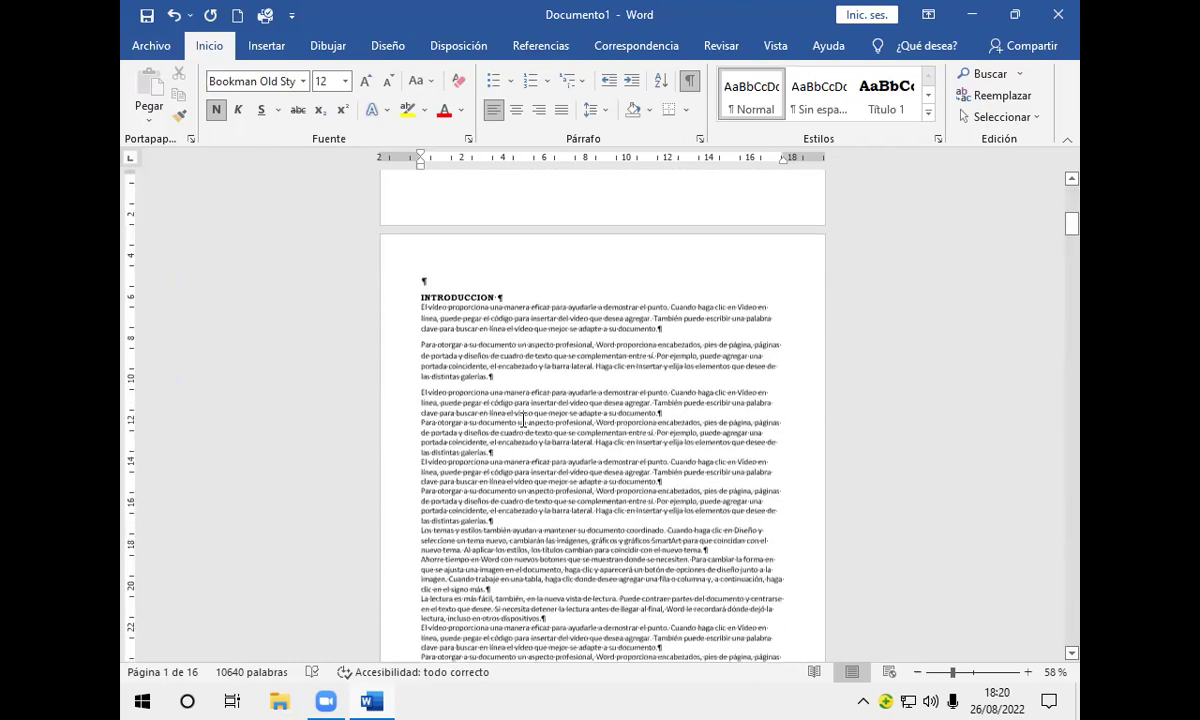
Step: Scroll to the end of the introduction text on page 3 and place the cursor after its last line
scroll(522, 418, "down", 15)
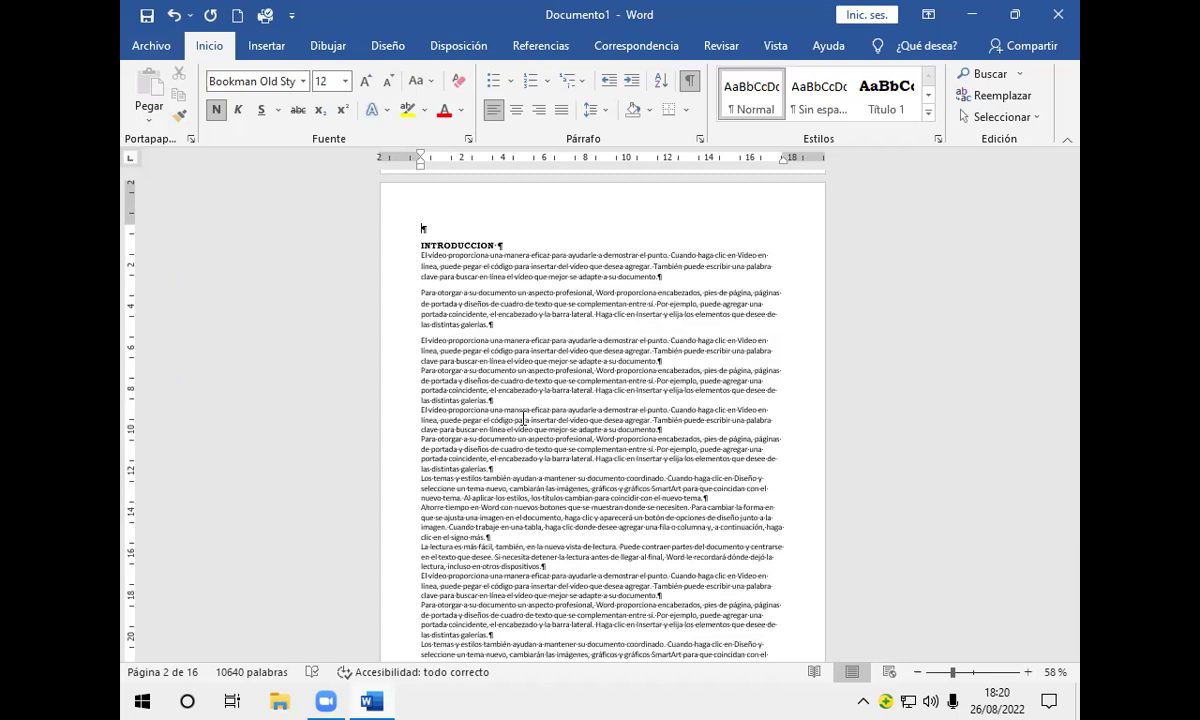
key("ctrl+y")
scroll(523, 420, "down", 10)
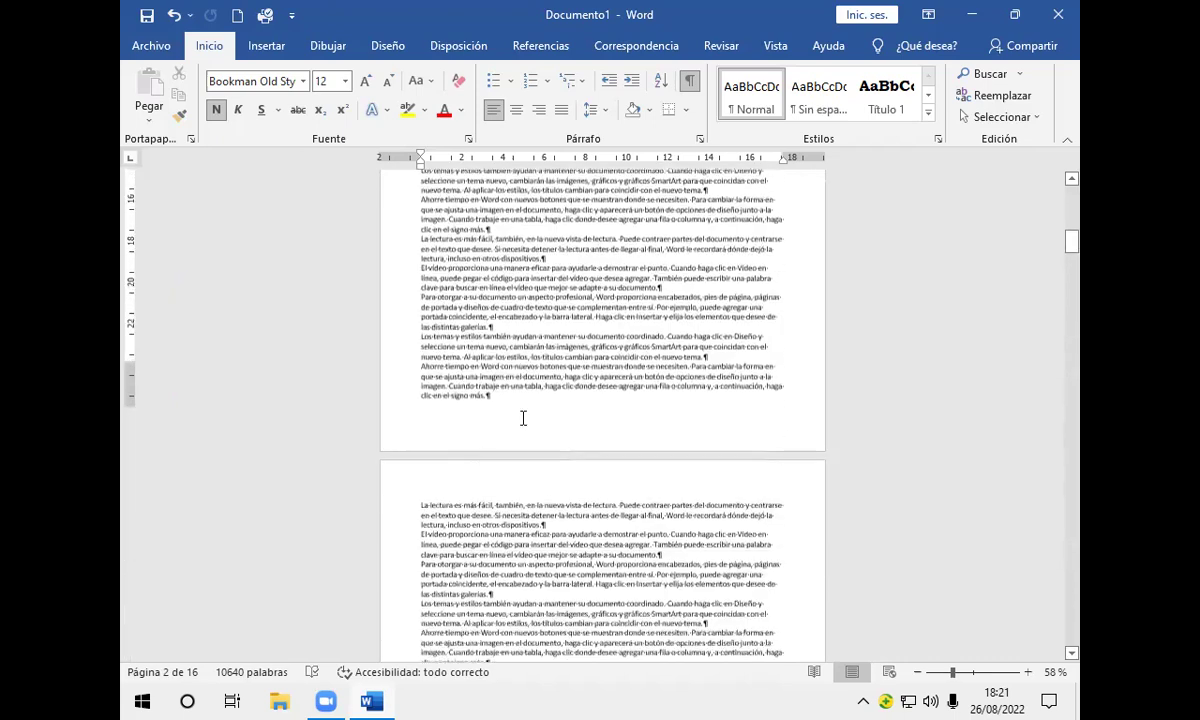
scroll(523, 420, "down", 5)
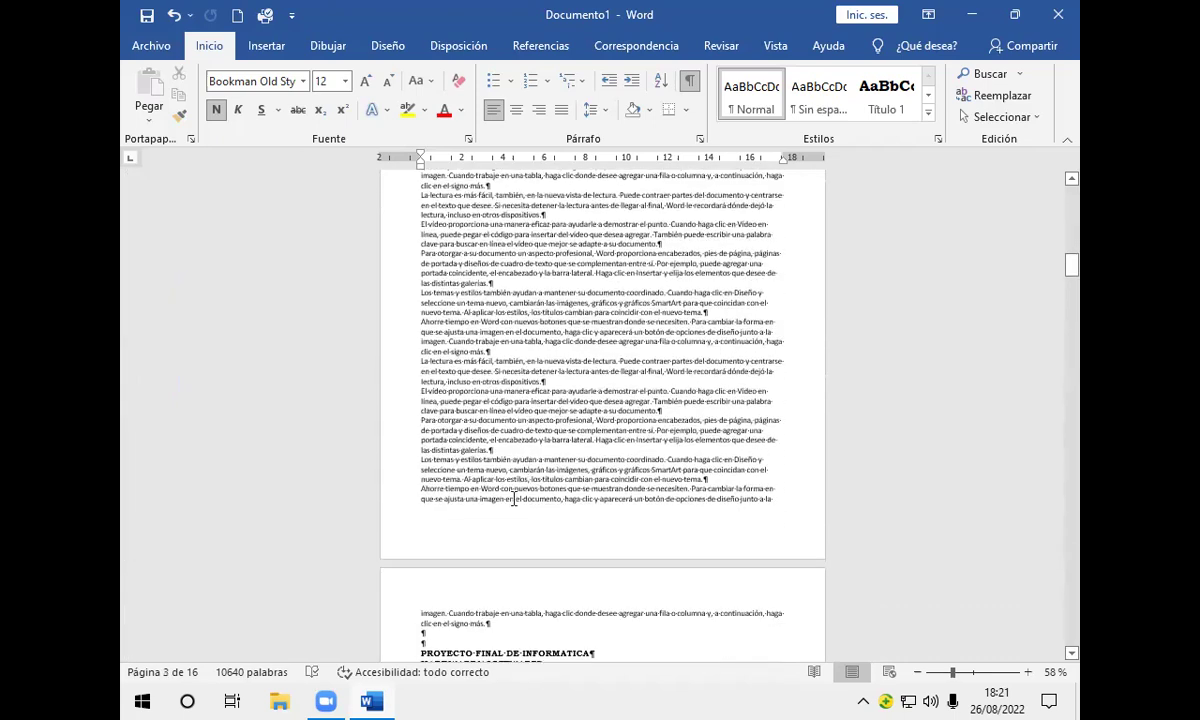
left_click(489, 525)
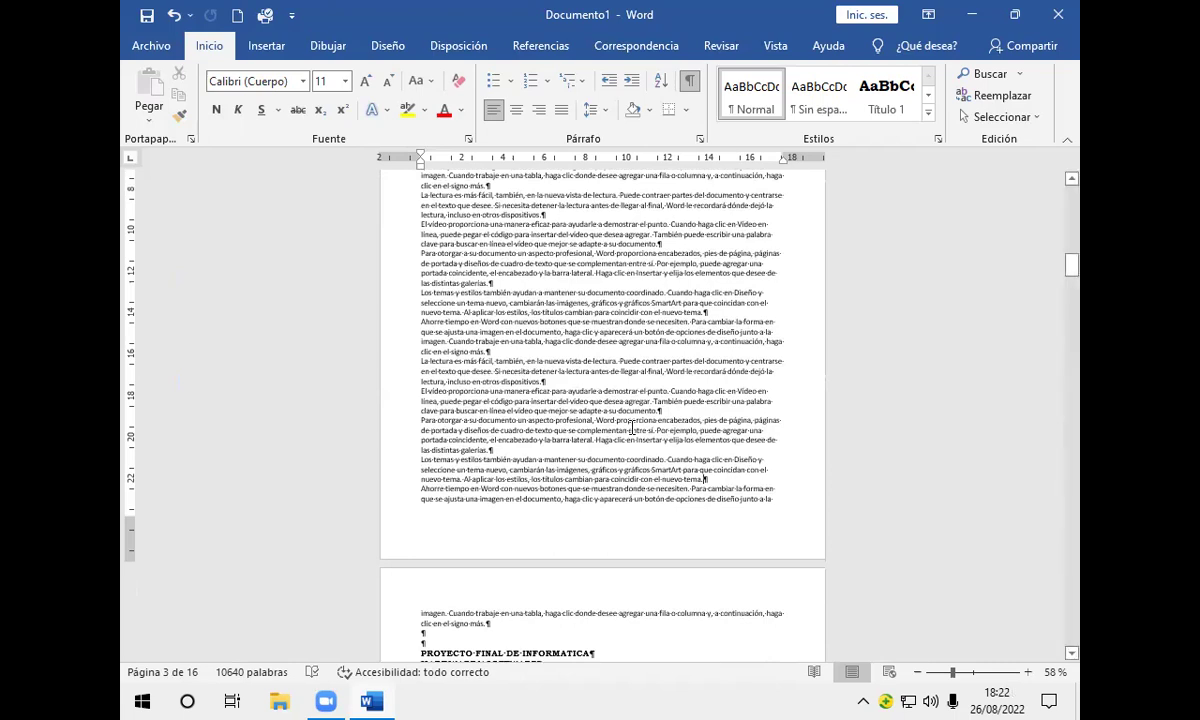
Step: Insert a Página siguiente section break at the end of the introduction on page 4
left_click(484, 50)
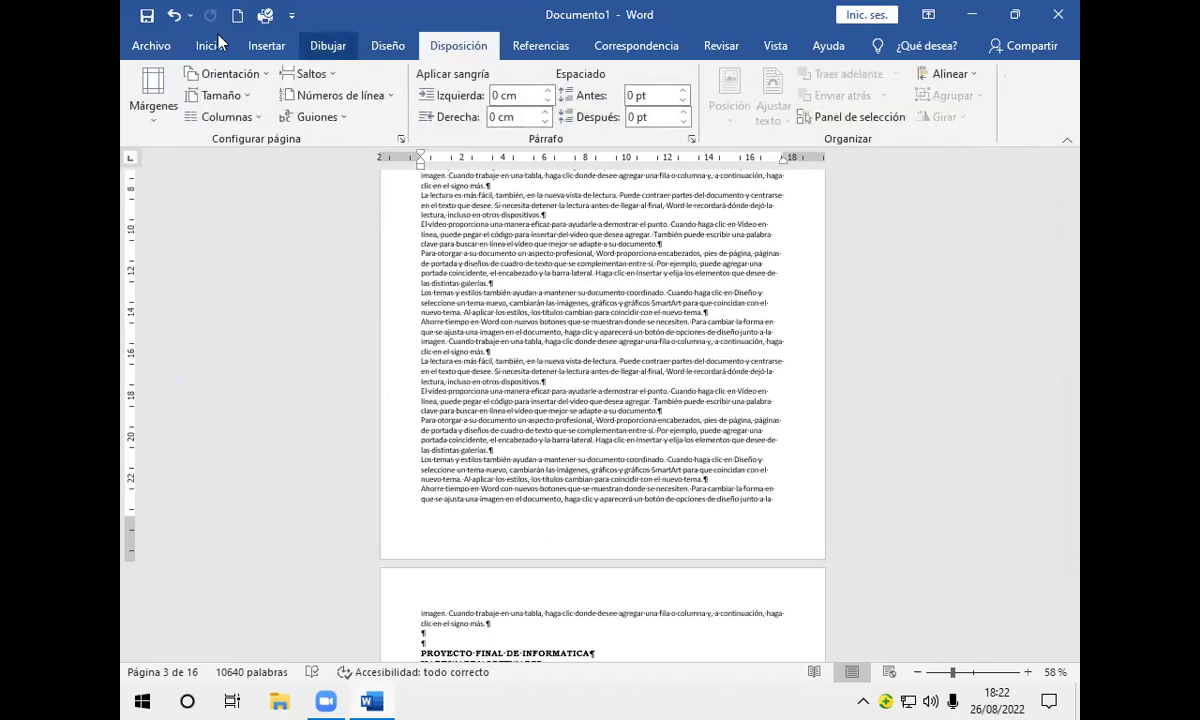
left_click(333, 75)
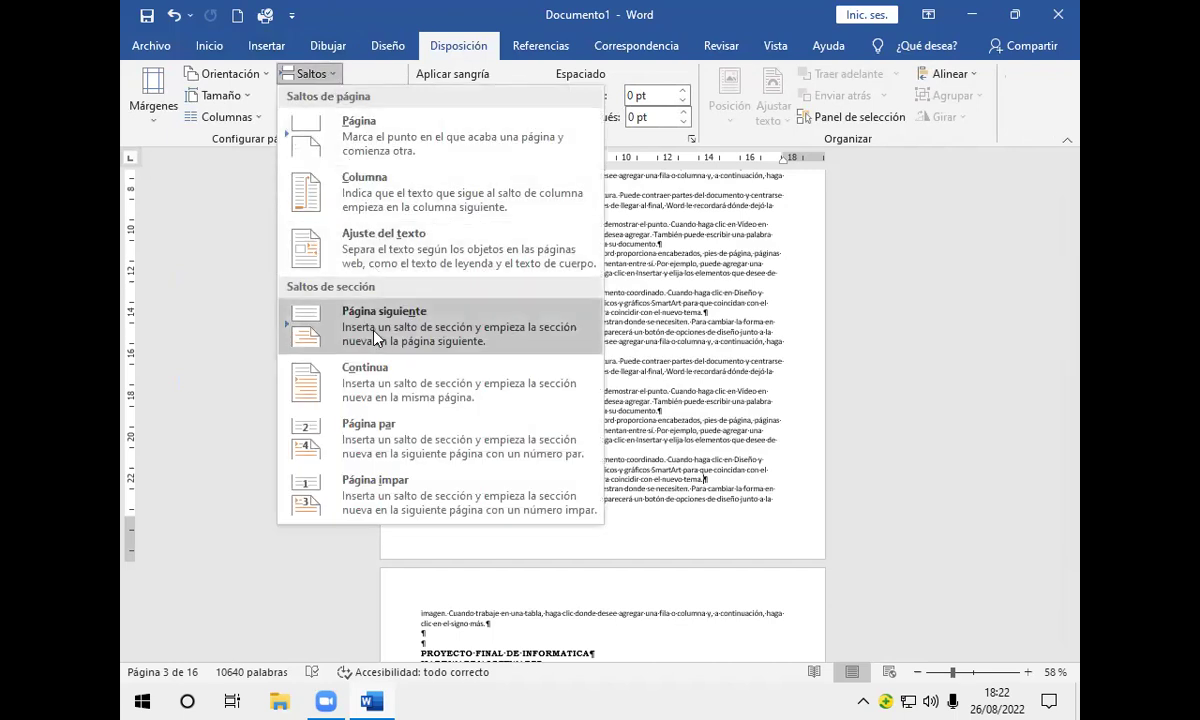
left_click(377, 338)
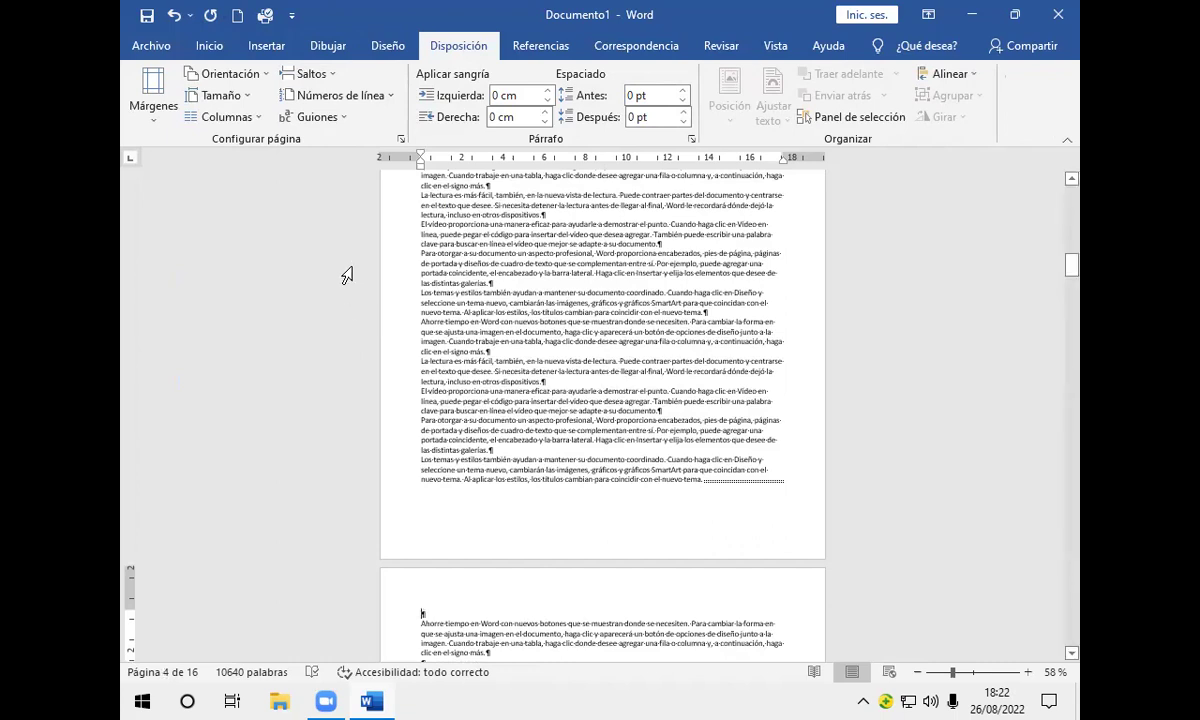
left_click(278, 50)
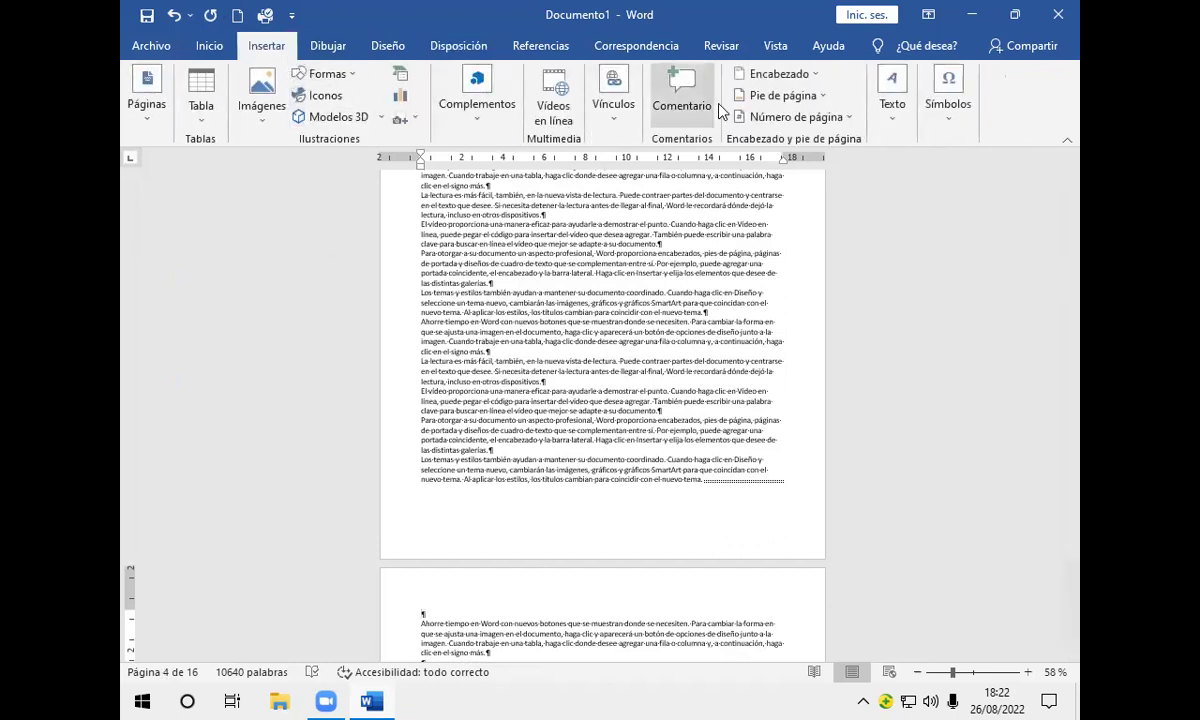
Step: Choose Editar encabezado from the Encabezado gallery to start editing the section 3 header
left_click(817, 80)
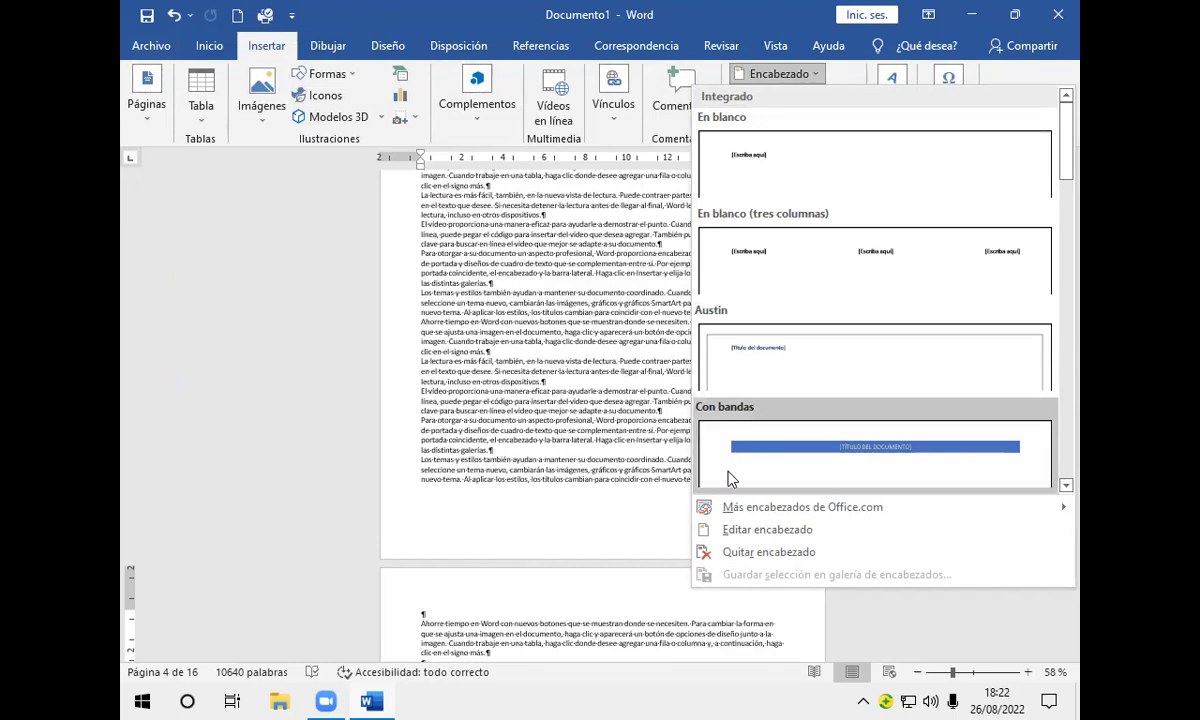
left_click(725, 530)
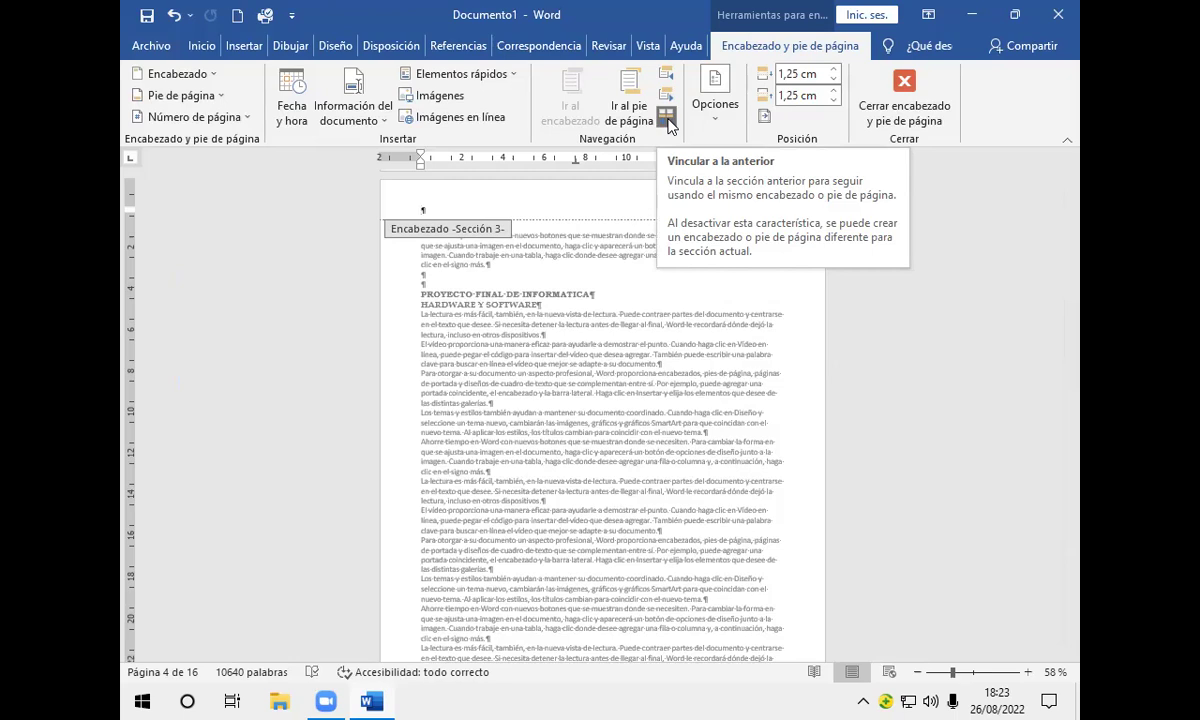
Step: Turn off Vincular a la anterior and type the author's name into the section 3 header
left_click(666, 118)
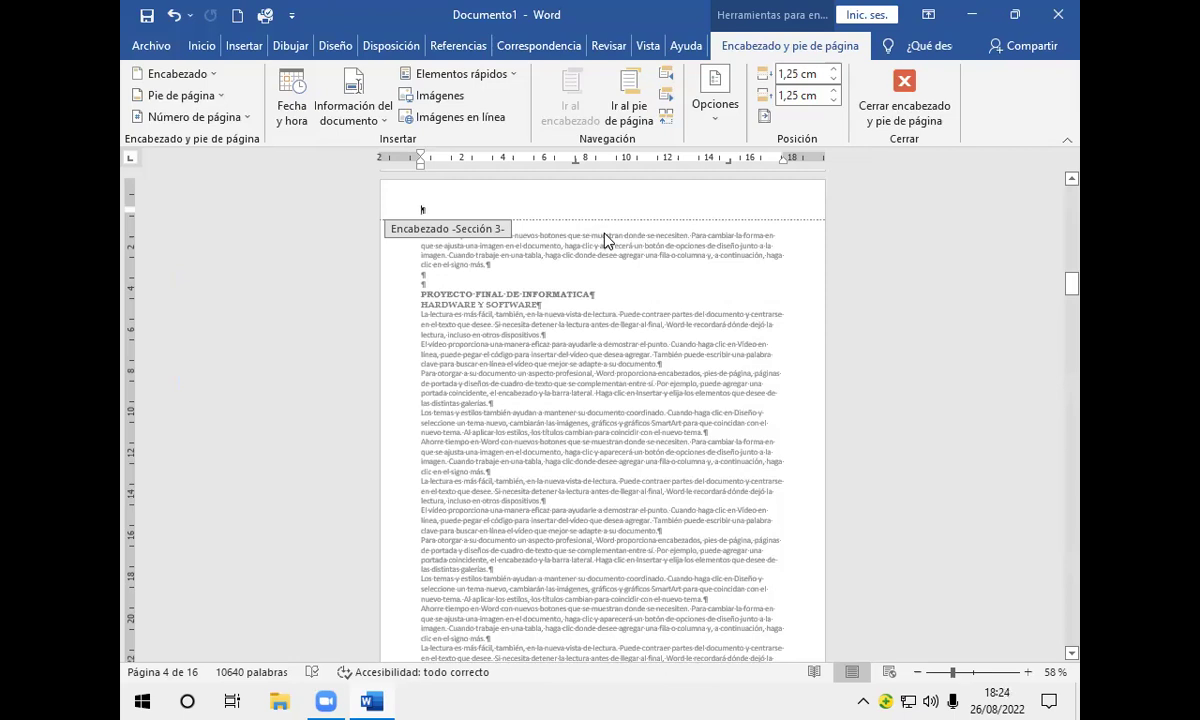
type("JULISSA")
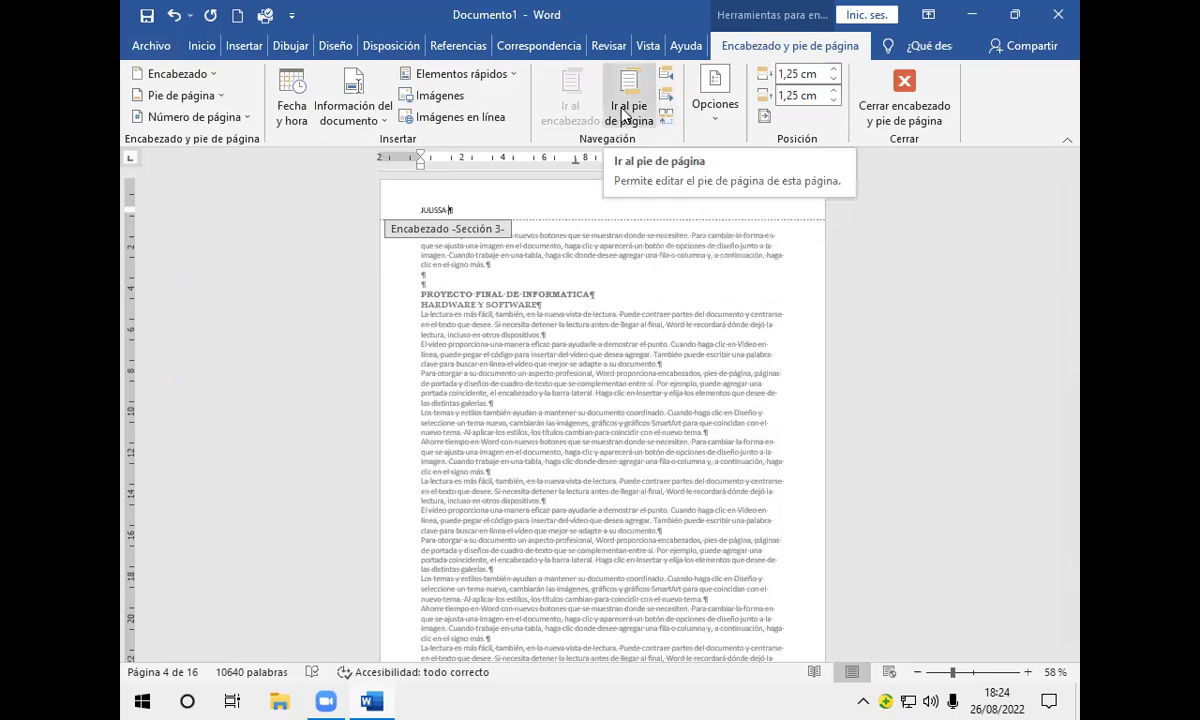
Step: Jump to the section 3 footer, then close header and footer editing
left_click(628, 112)
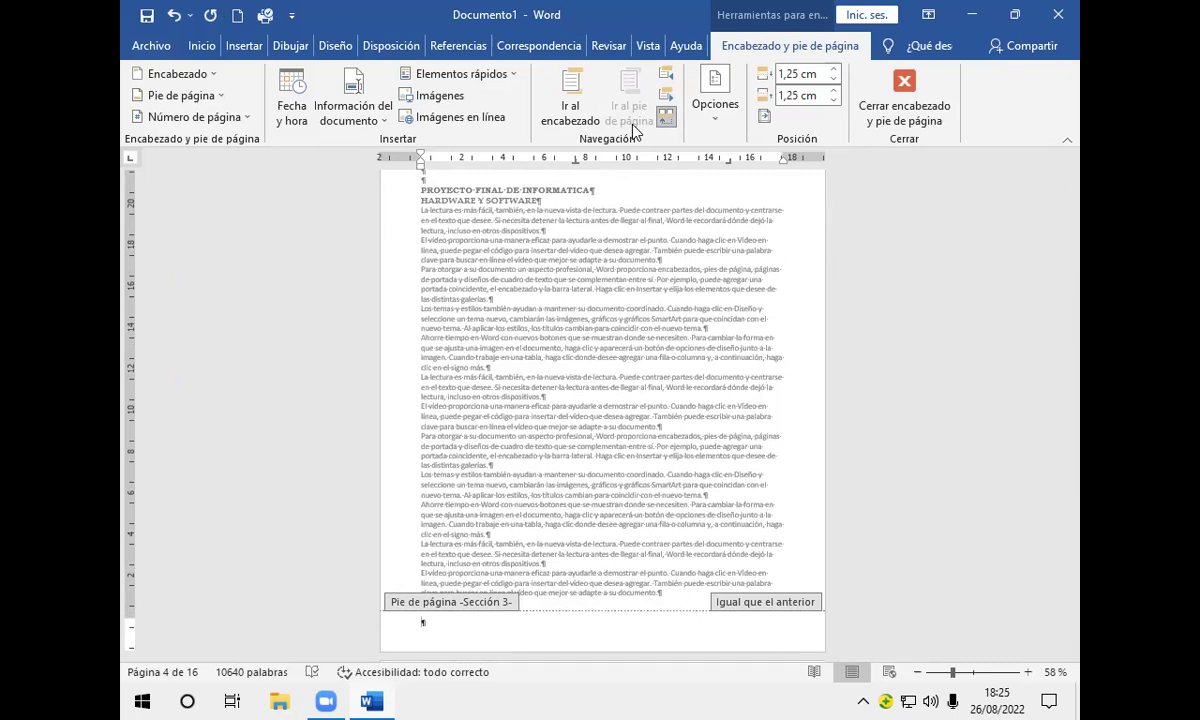
left_click(905, 88)
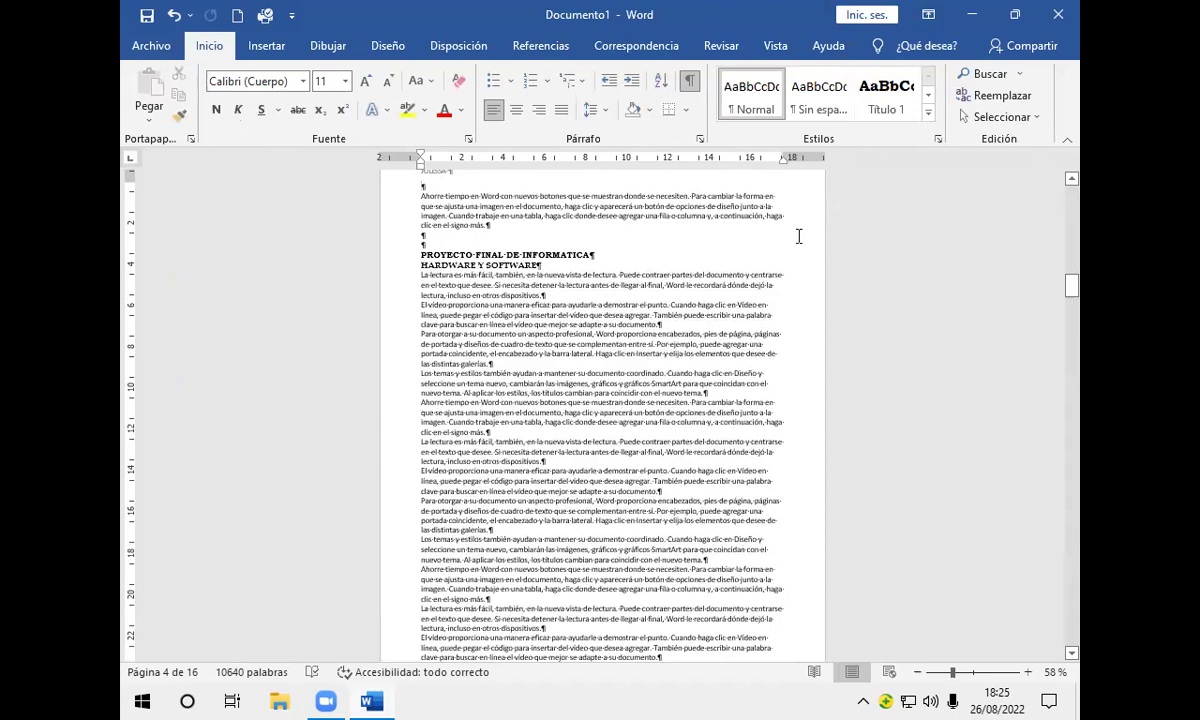
Step: Show the Insertar header gallery with designs like En blanco, Austin and Con bandas
left_click(267, 46)
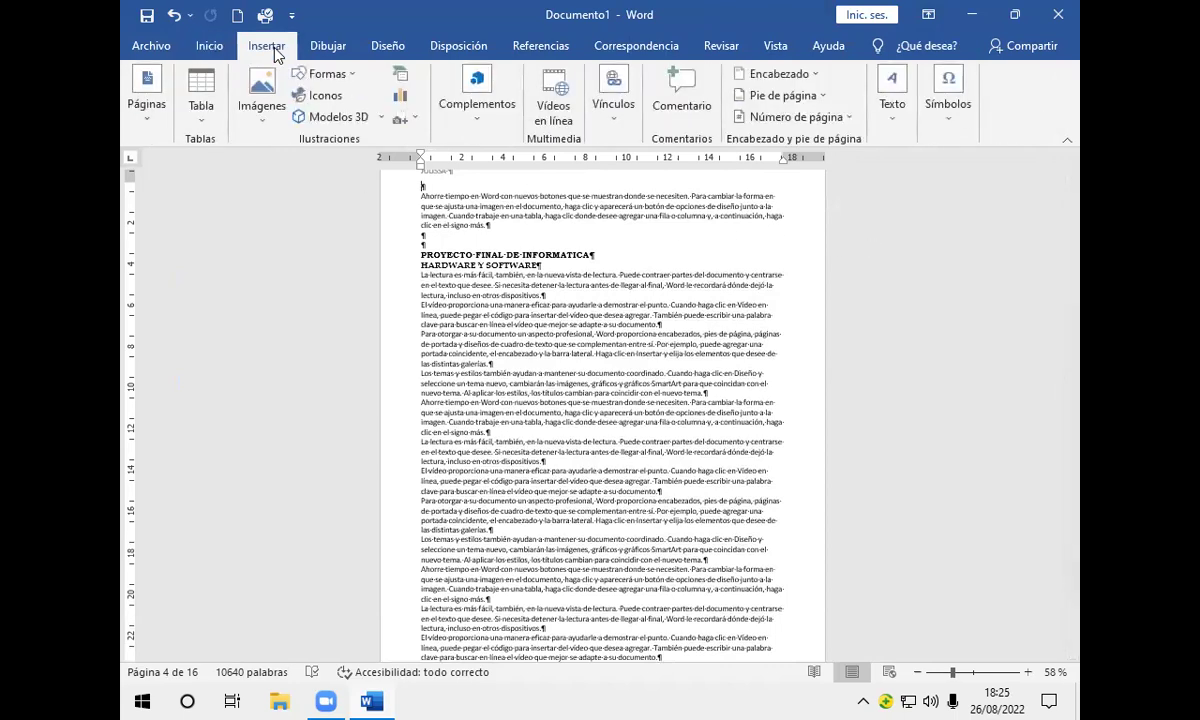
left_click(818, 76)
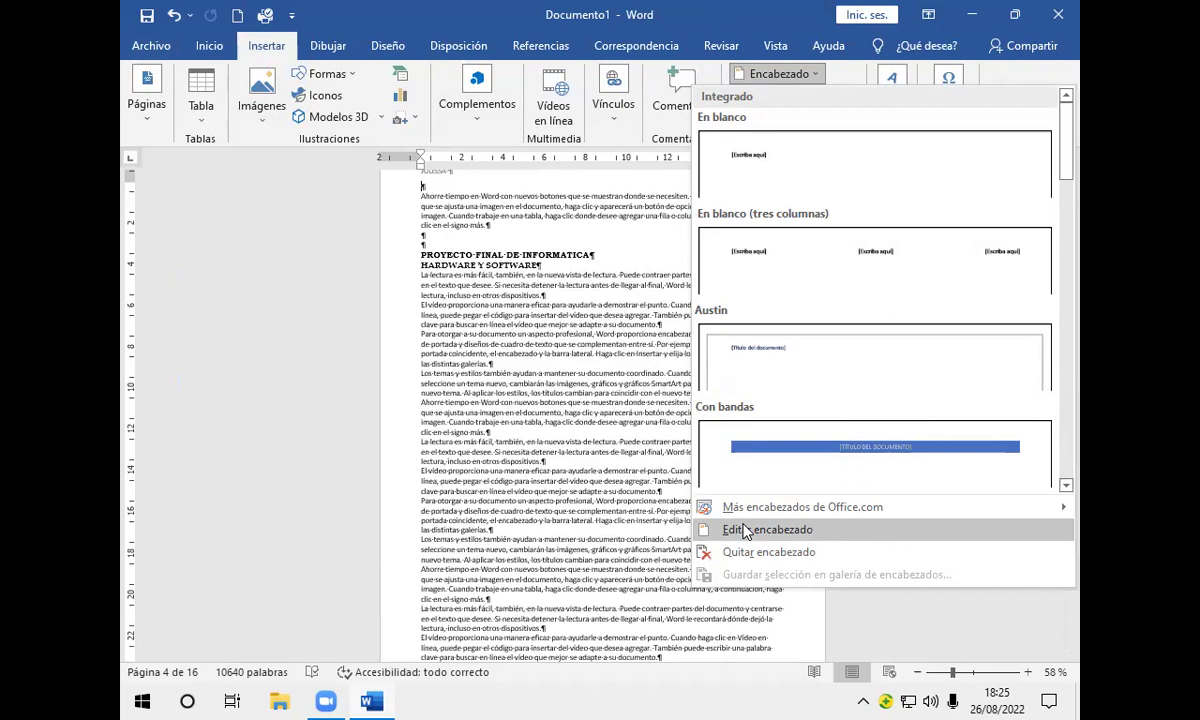
Step: Reopen the section 3 header for editing via Editar encabezado
left_click(745, 532)
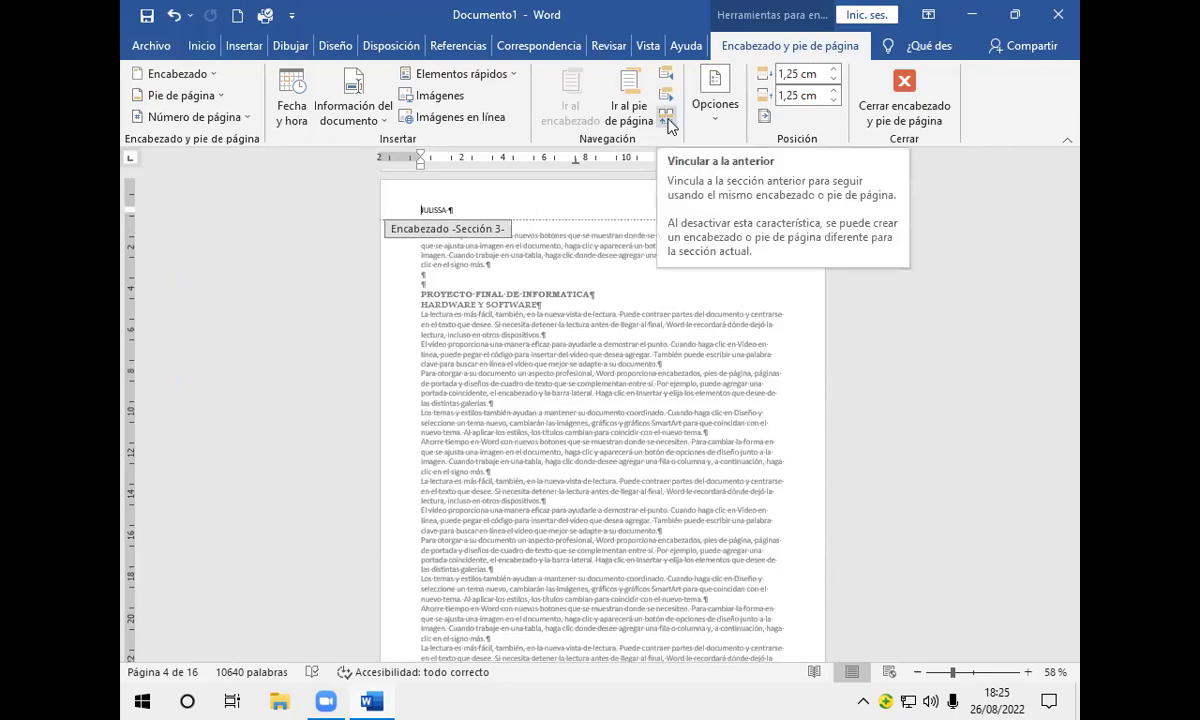
Step: Unlink the section 3 header from the previous section and place the cursor at the footer's centre
left_click(667, 120)
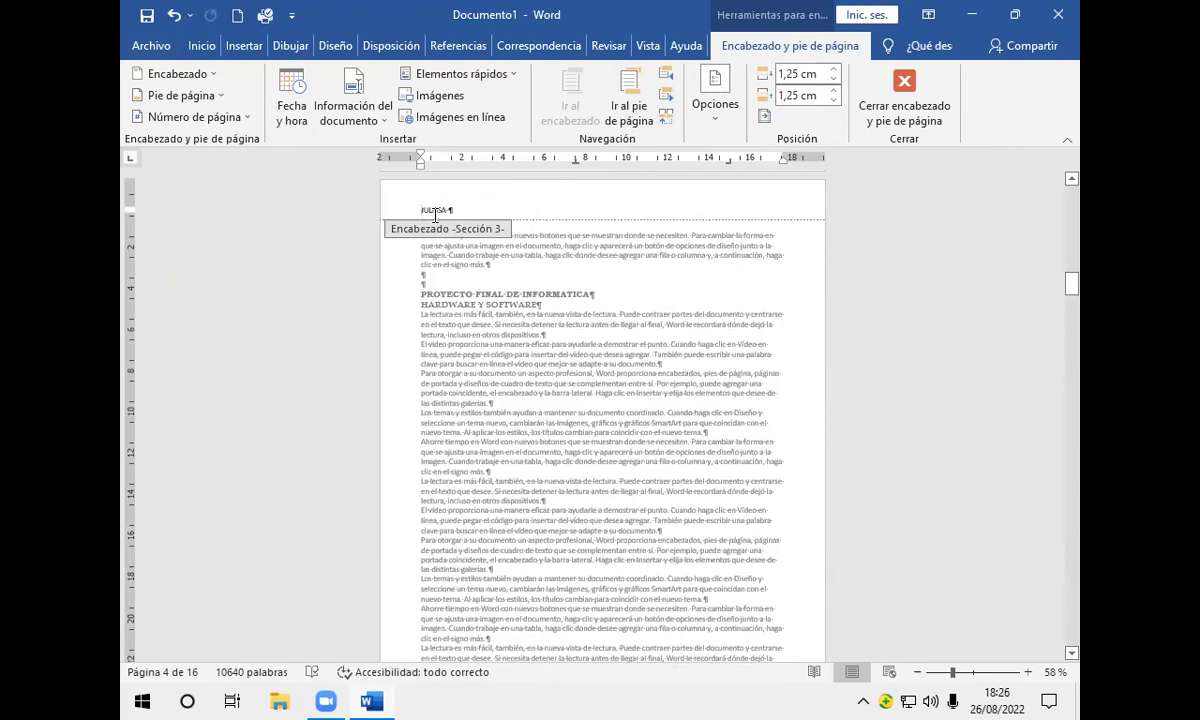
left_click(629, 100)
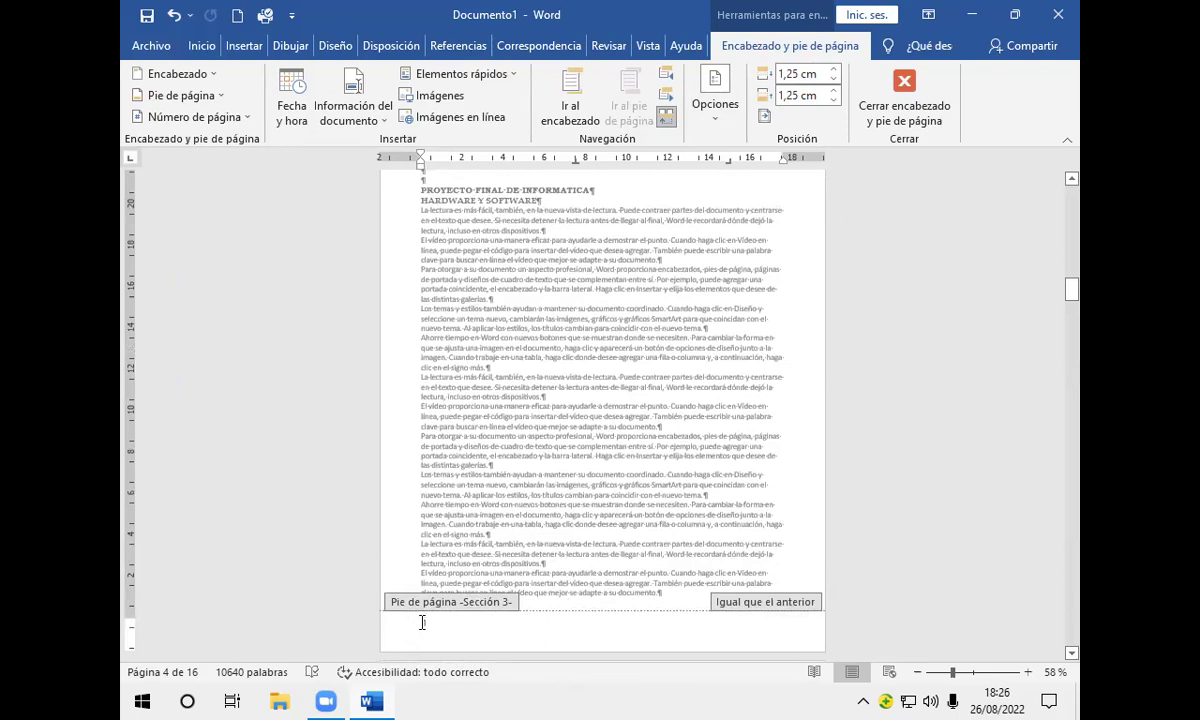
double_click(602, 624)
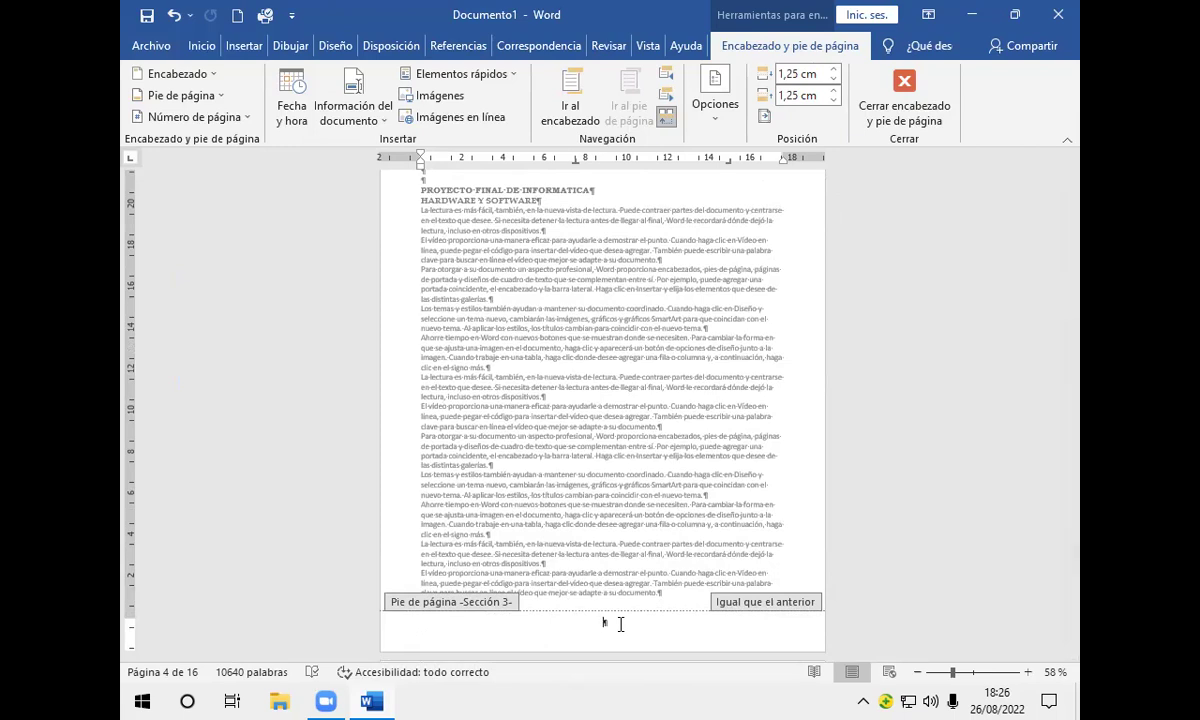
Step: Format the centred section 3 footer text as 14 pt bold
left_click(203, 46)
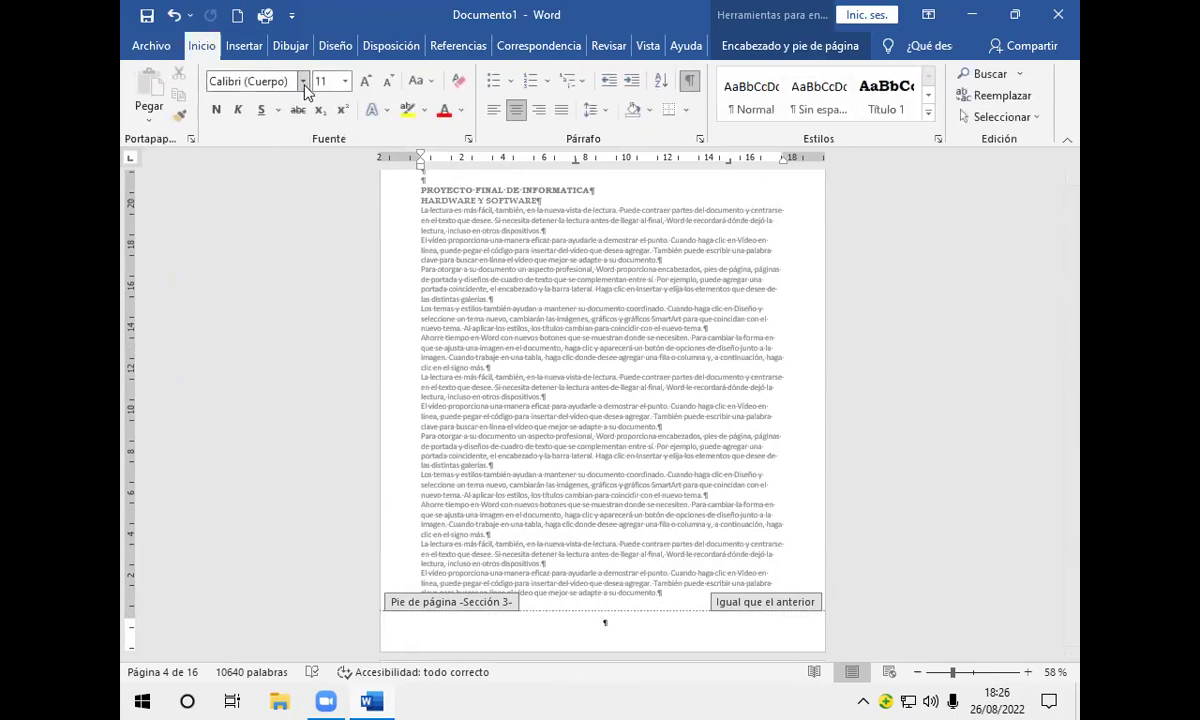
left_click(345, 81)
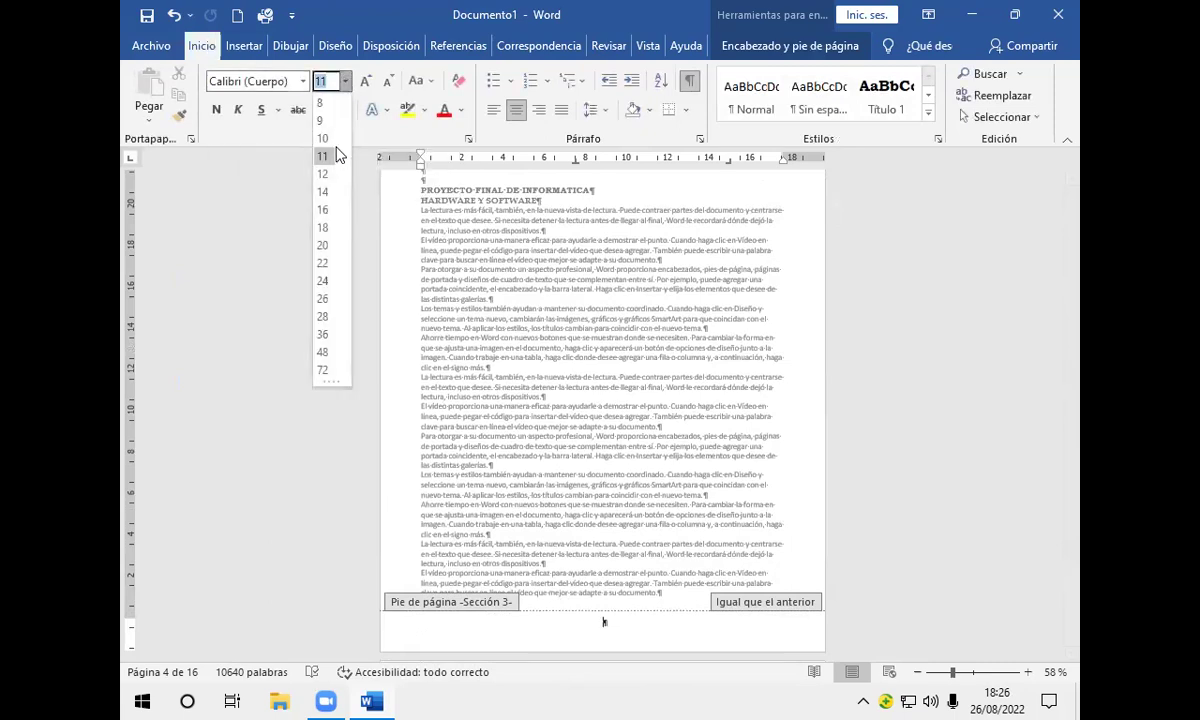
left_click(325, 192)
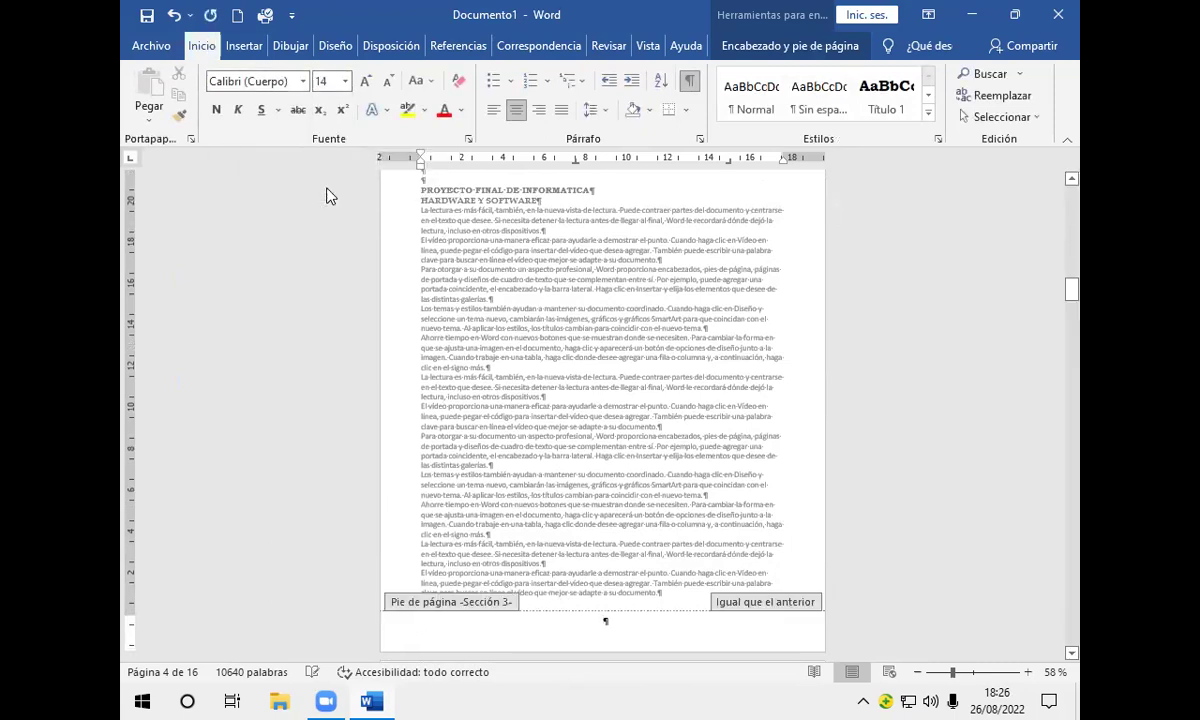
left_click(215, 108)
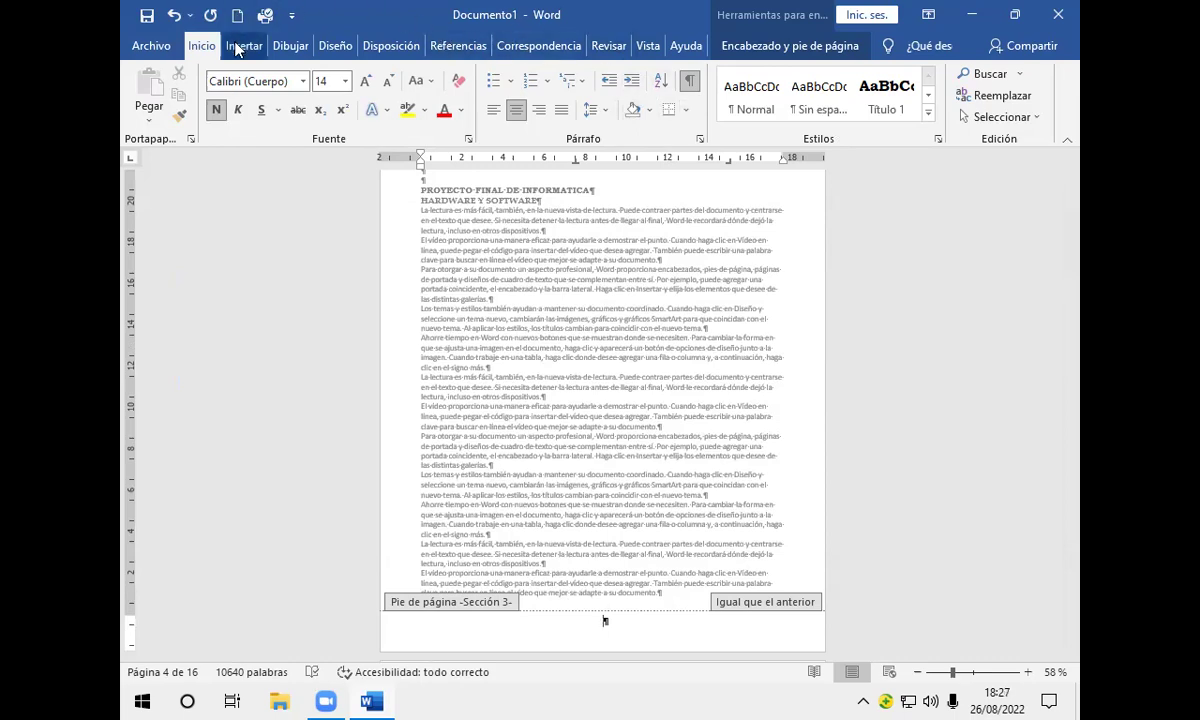
left_click(217, 112)
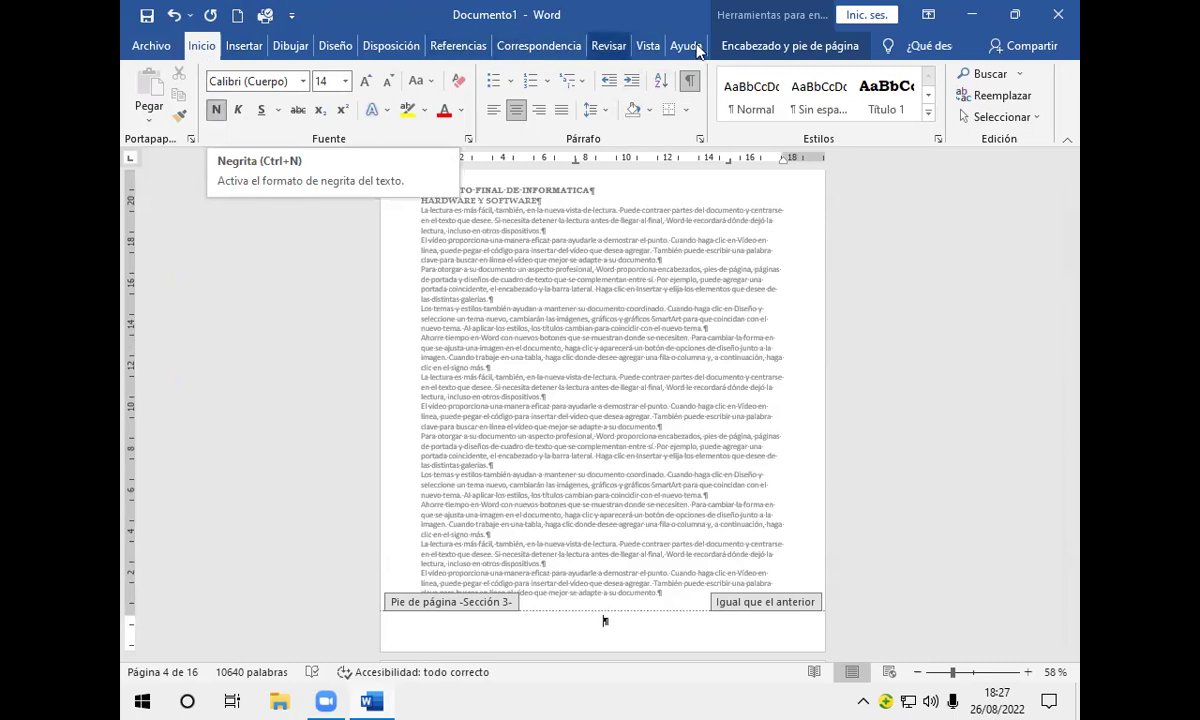
left_click(765, 48)
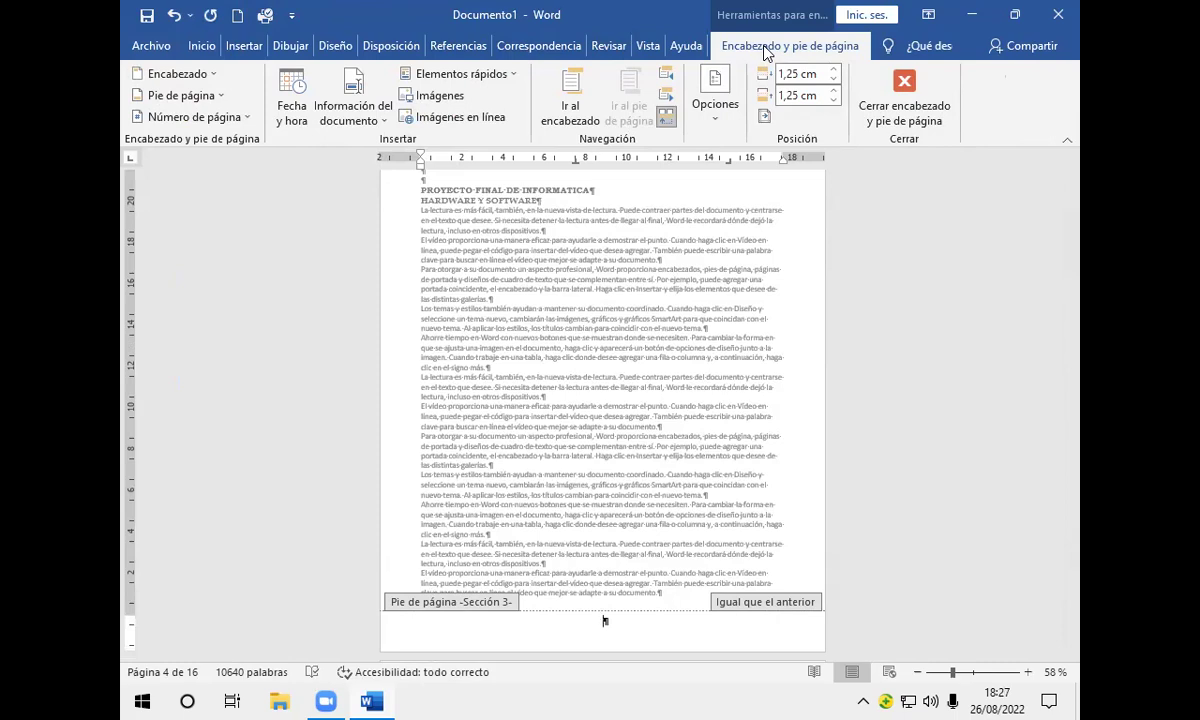
Step: Bring up the Formato del número de página dialog from the Número de página menu
left_click(248, 118)
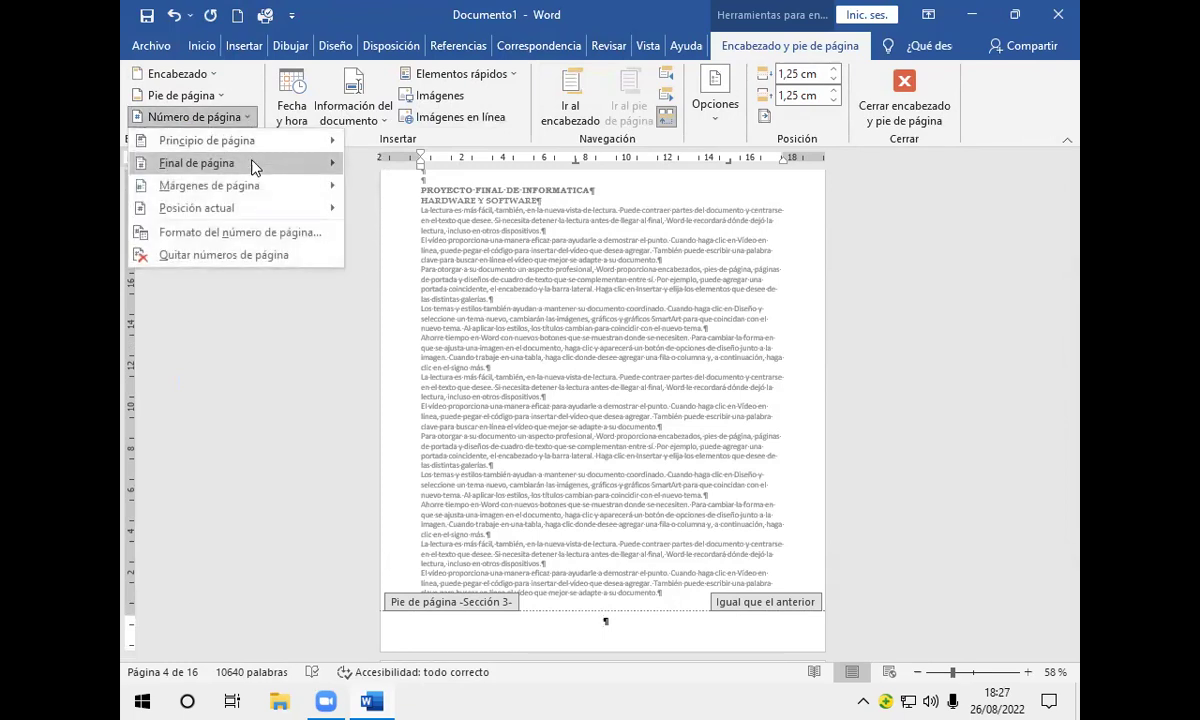
mouse_move(252, 166)
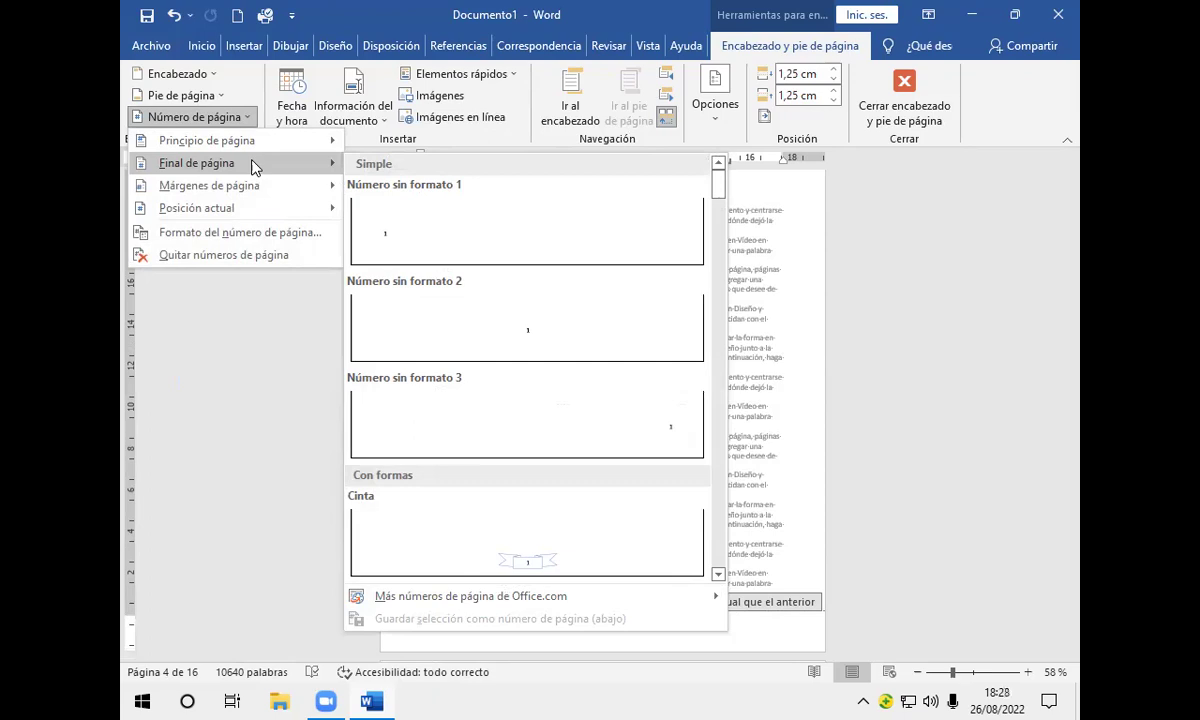
left_click(241, 233)
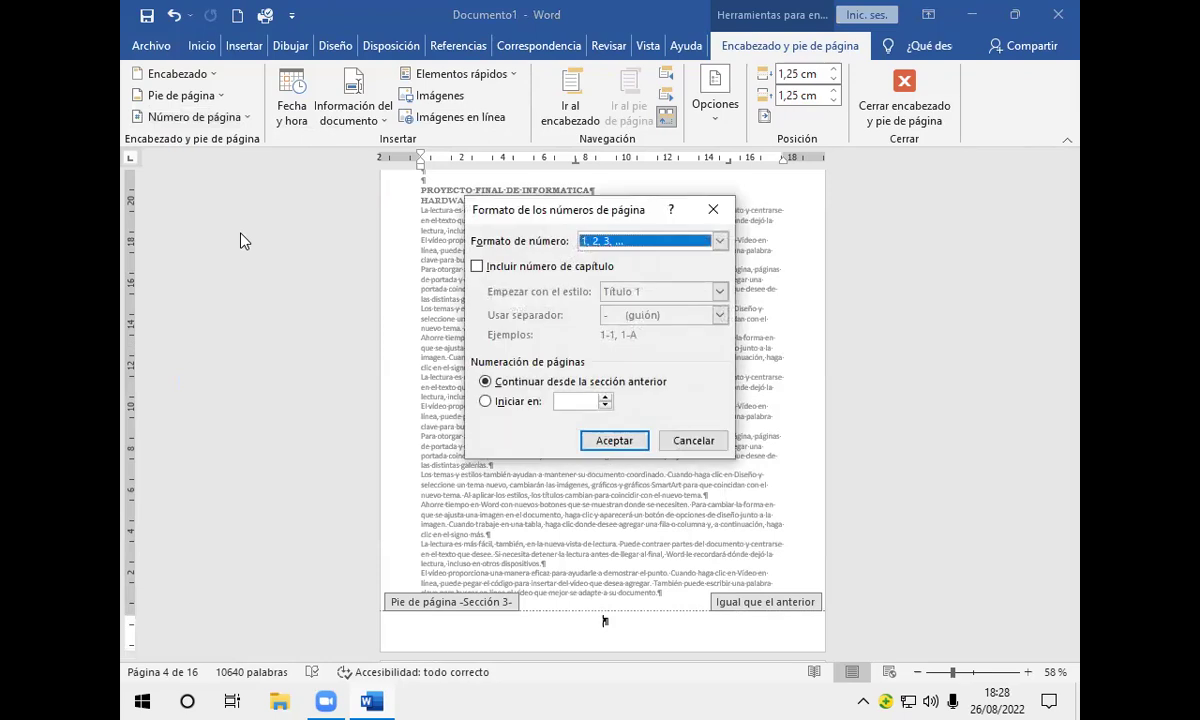
Step: Set section 3 numbering to the 1, 2, 3 format starting at 1
left_click(720, 241)
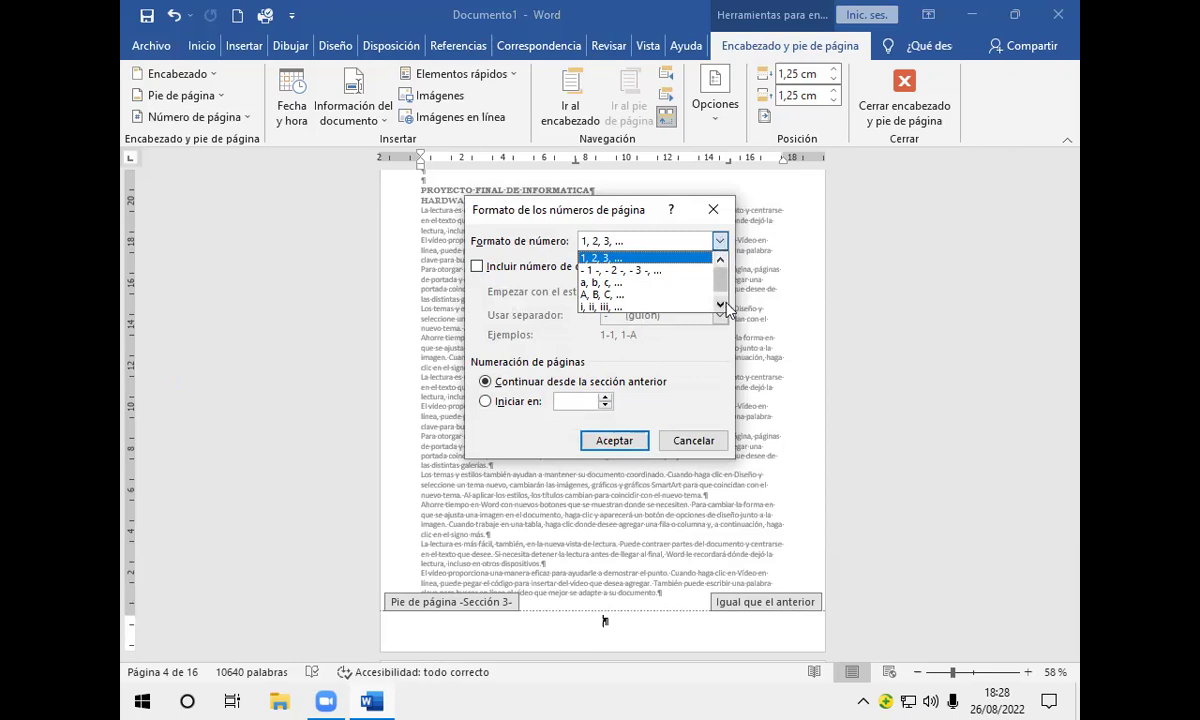
scroll(723, 290, "down", 1)
scroll(723, 290, "up", 1)
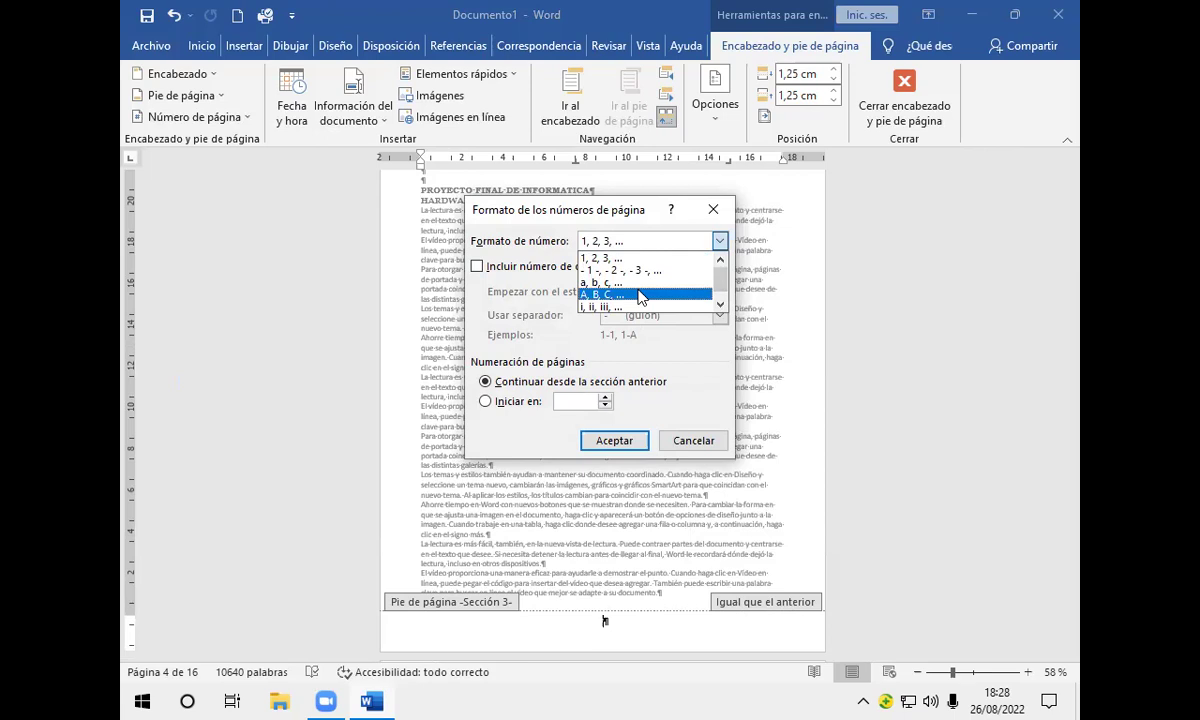
left_click(635, 259)
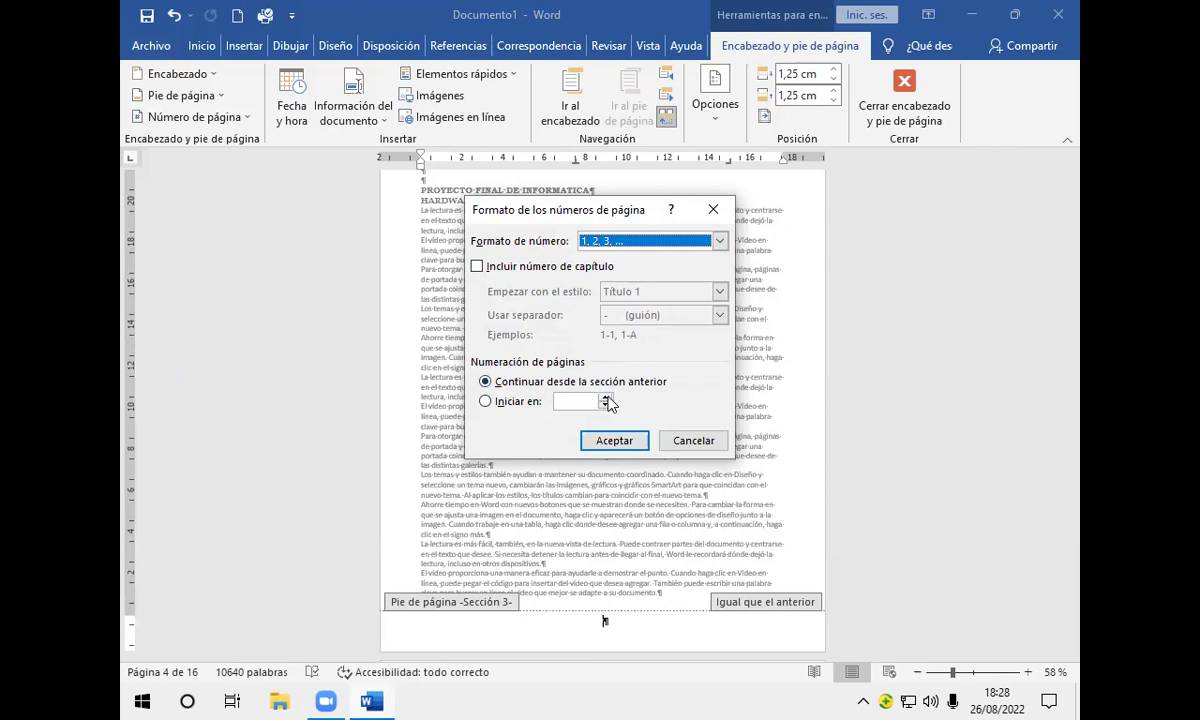
left_click(568, 396)
type("1")
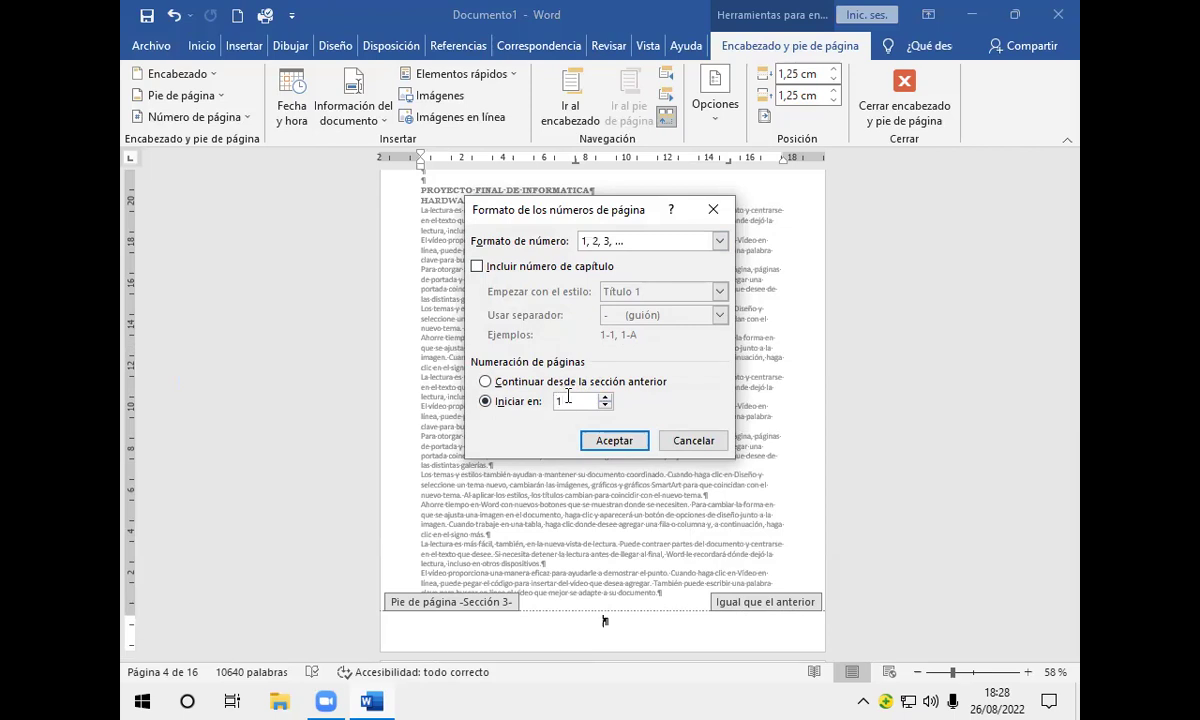
left_click(615, 441)
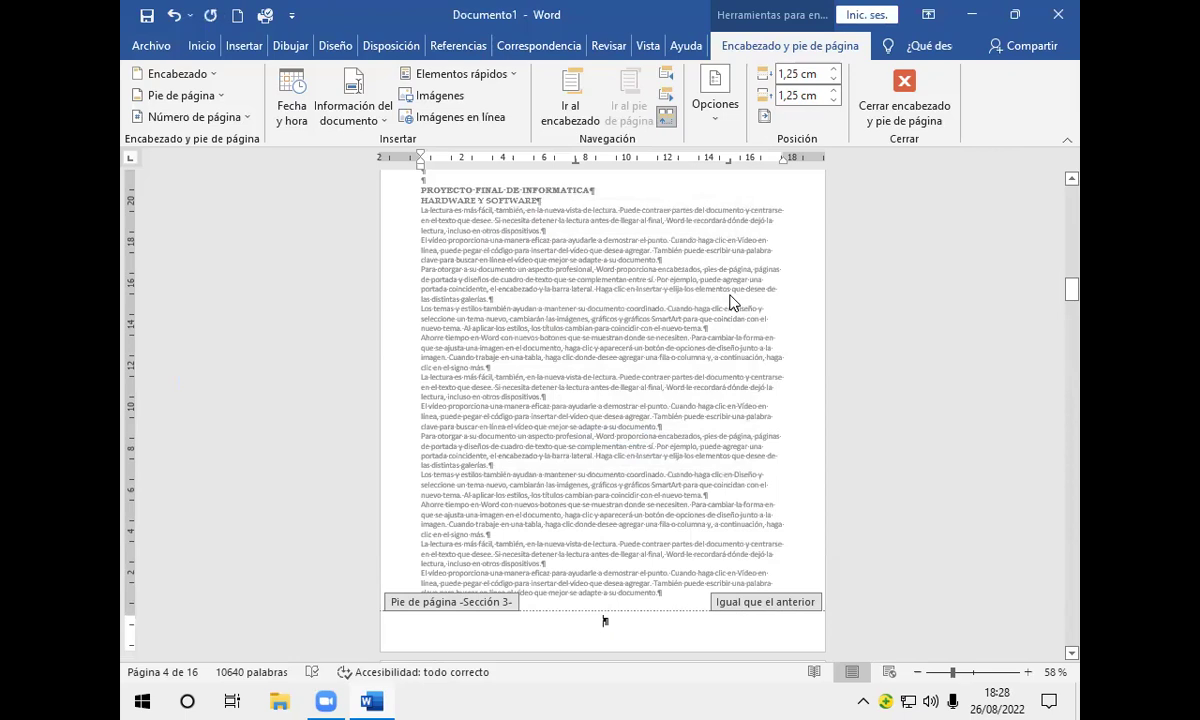
Step: Unlink the section 3 footer from the previous section and insert a plain page number showing 1
left_click(667, 118)
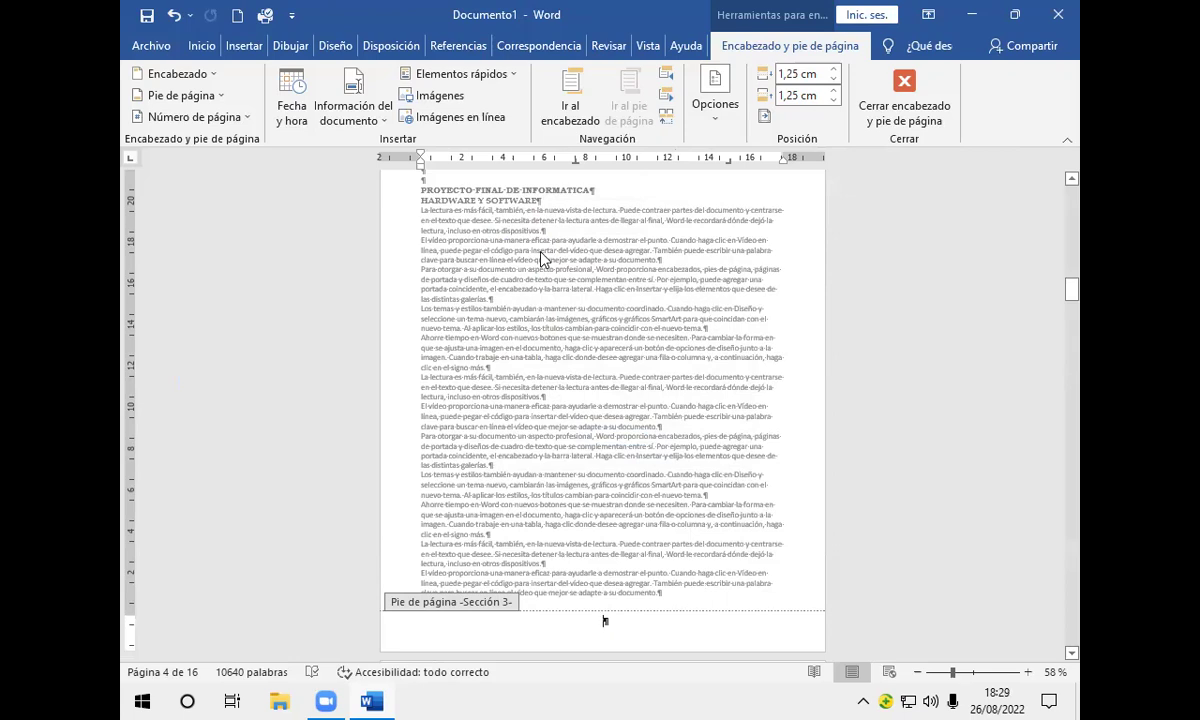
left_click(243, 120)
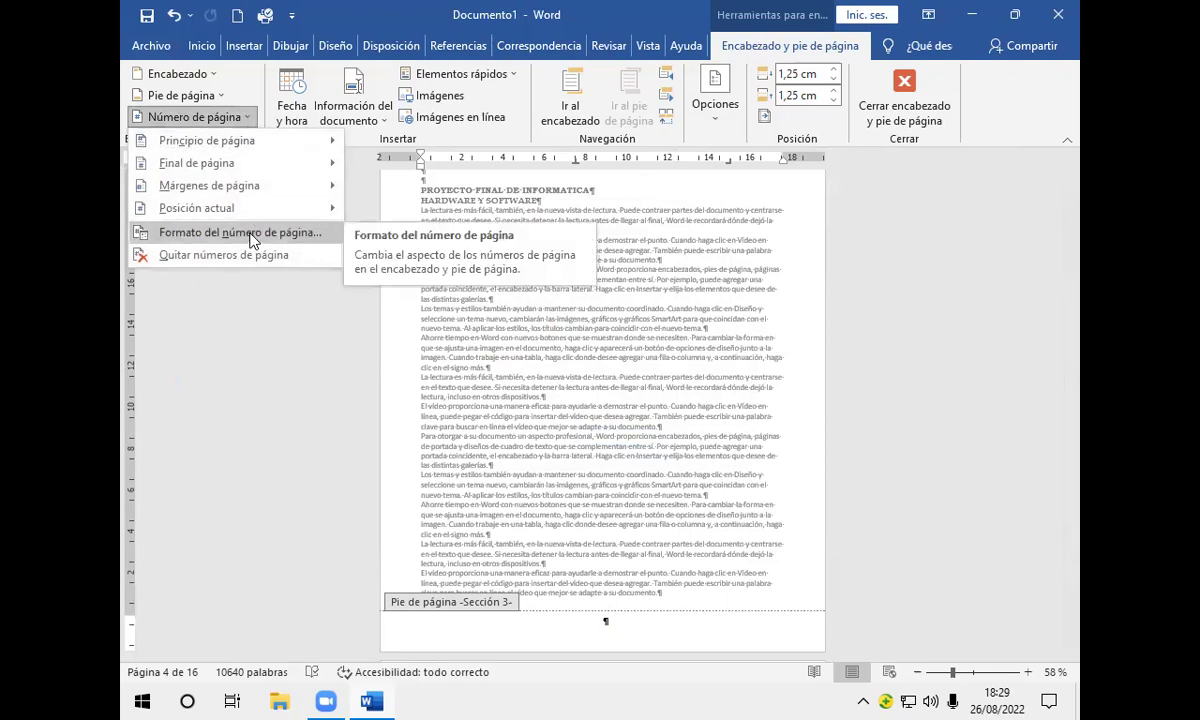
mouse_move(330, 208)
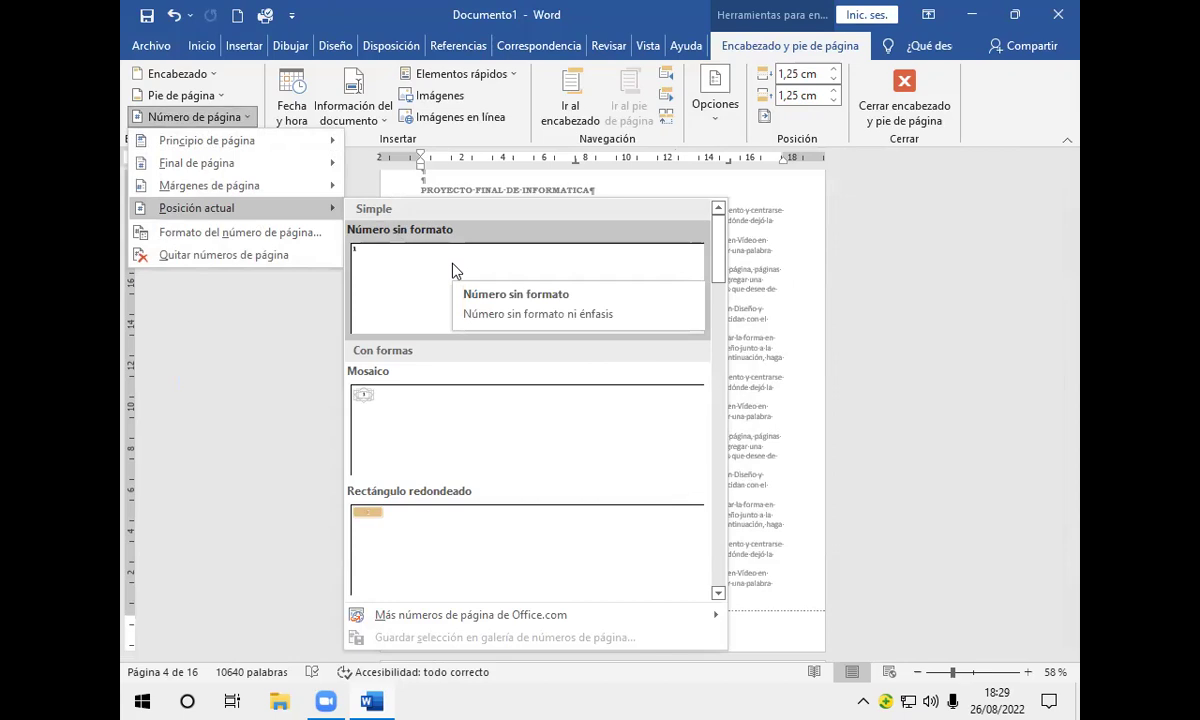
left_click(432, 294)
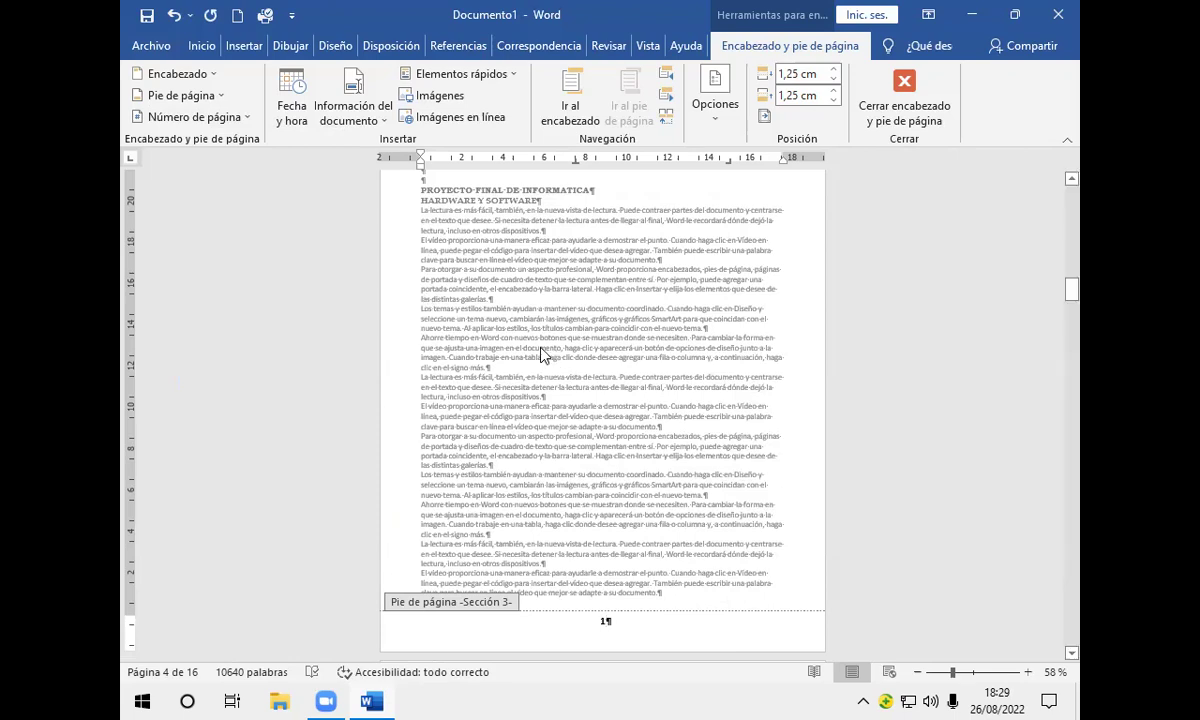
Step: Scroll back up to the INTRODUCCION page at the start of section 2
scroll(540, 355, "down", 15)
scroll(540, 352, "down", 5)
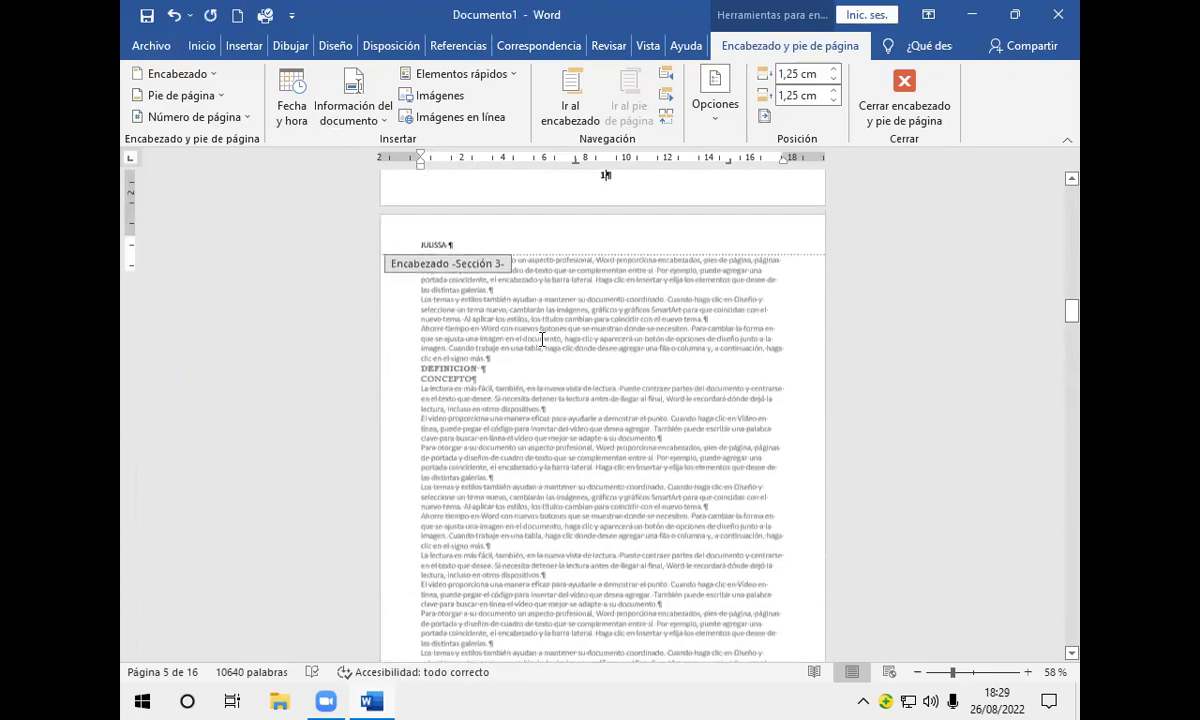
scroll(541, 340, "up", 20)
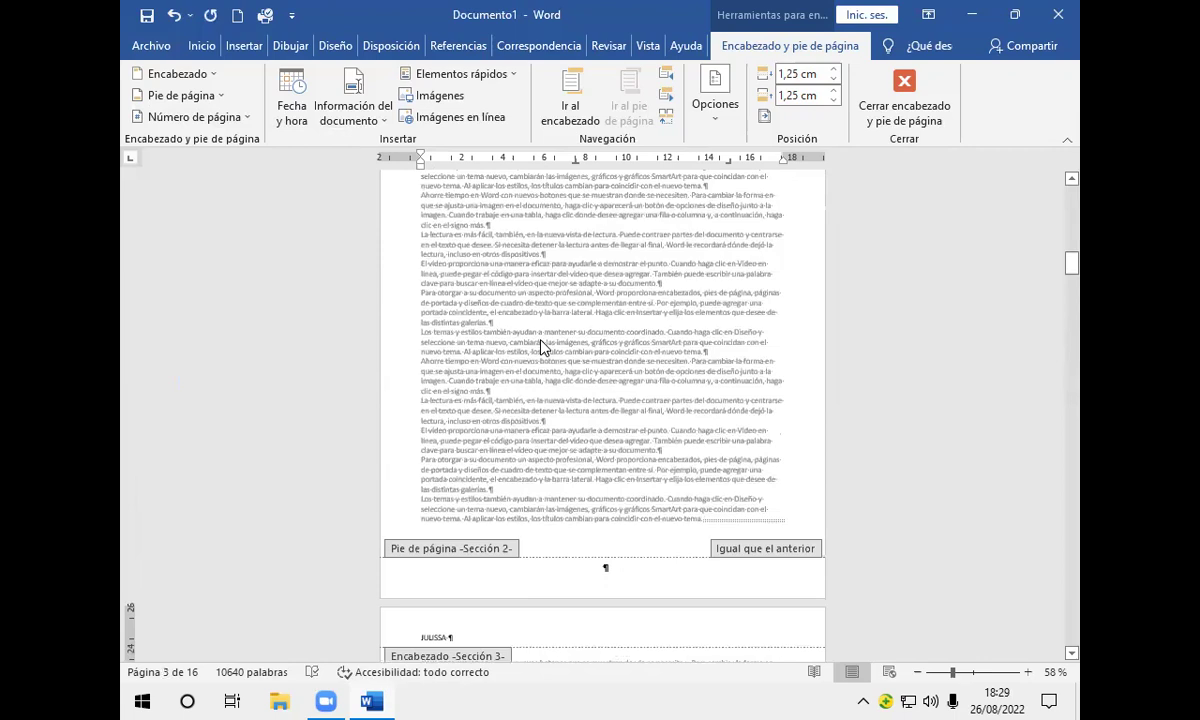
scroll(540, 346, "up", 8)
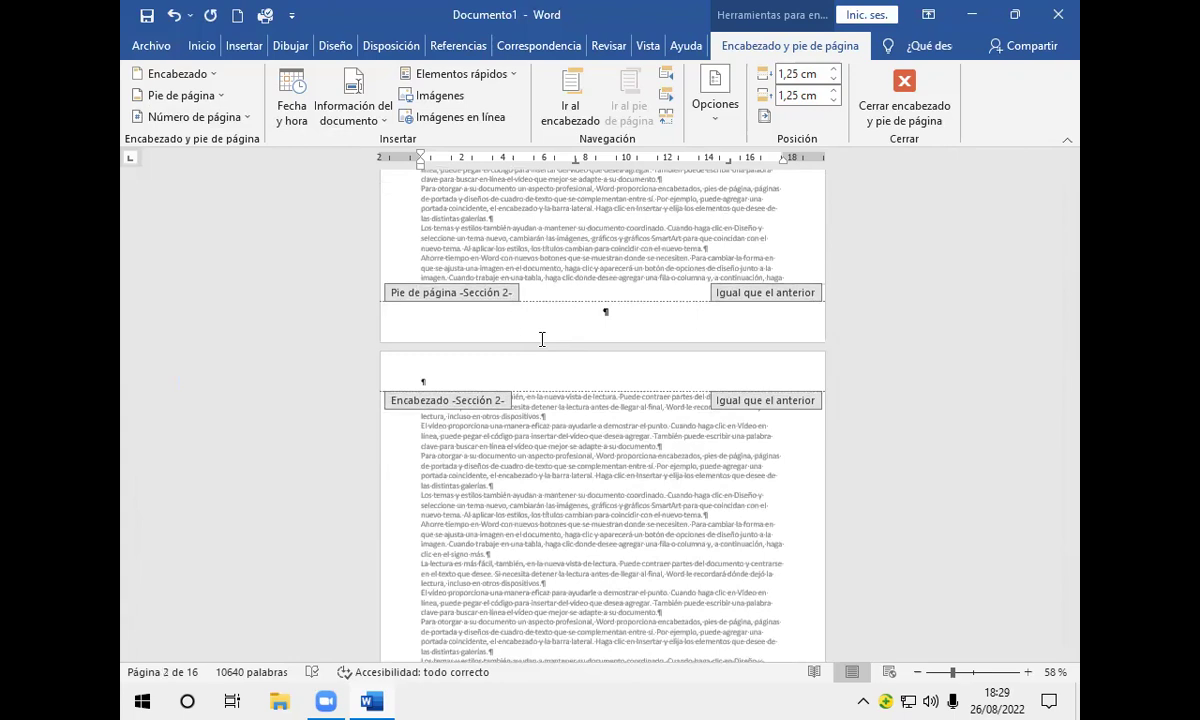
scroll(542, 340, "up", 5)
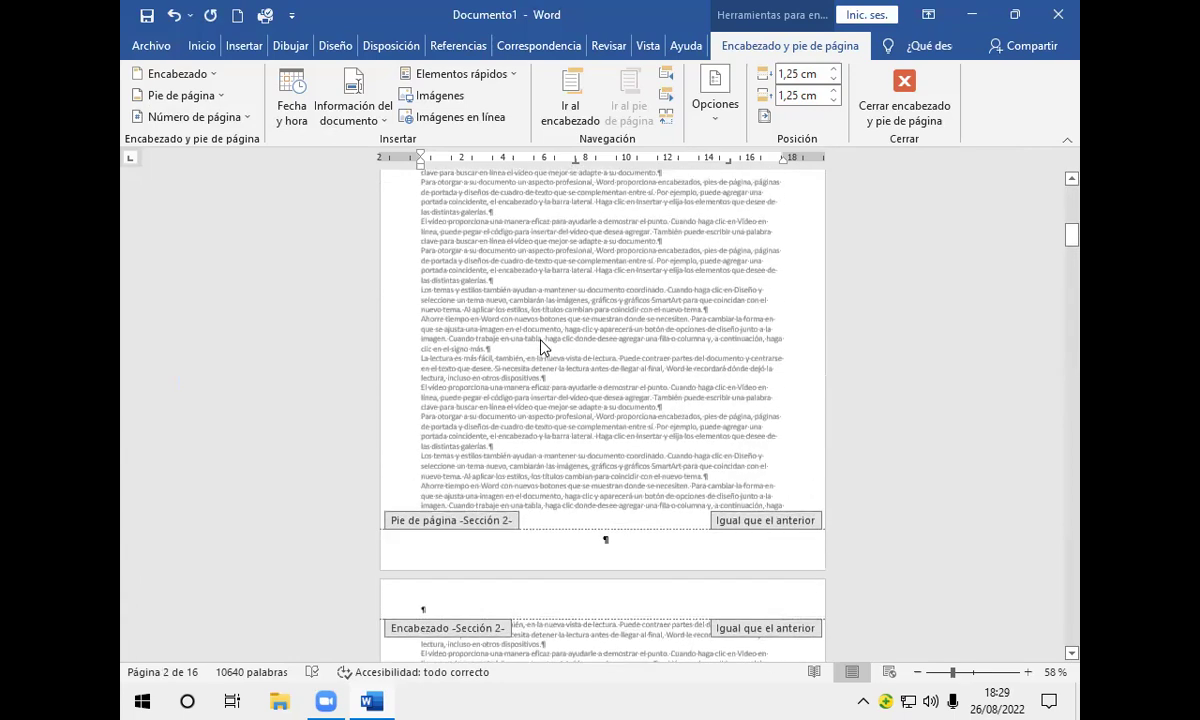
scroll(540, 343, "up", 4)
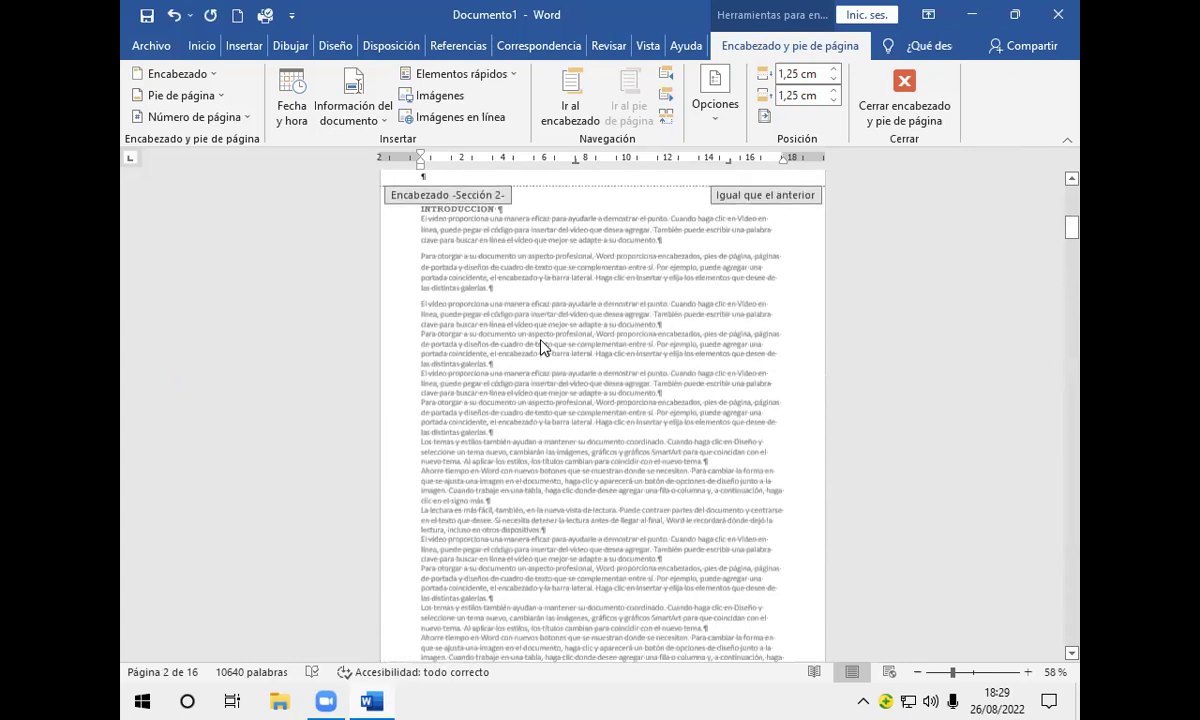
scroll(543, 347, "up", 2)
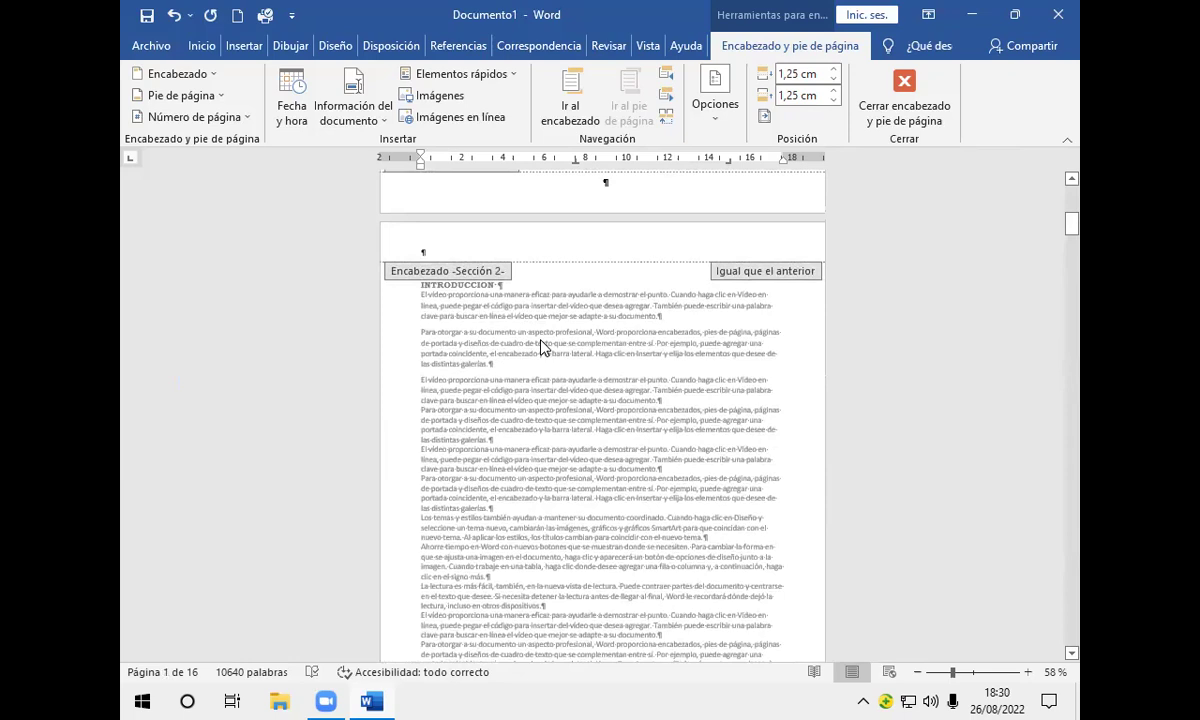
Step: Unlink the section 2 header on the INTRODUCCION page and type PROYECTO FINAL into it
left_click(429, 247)
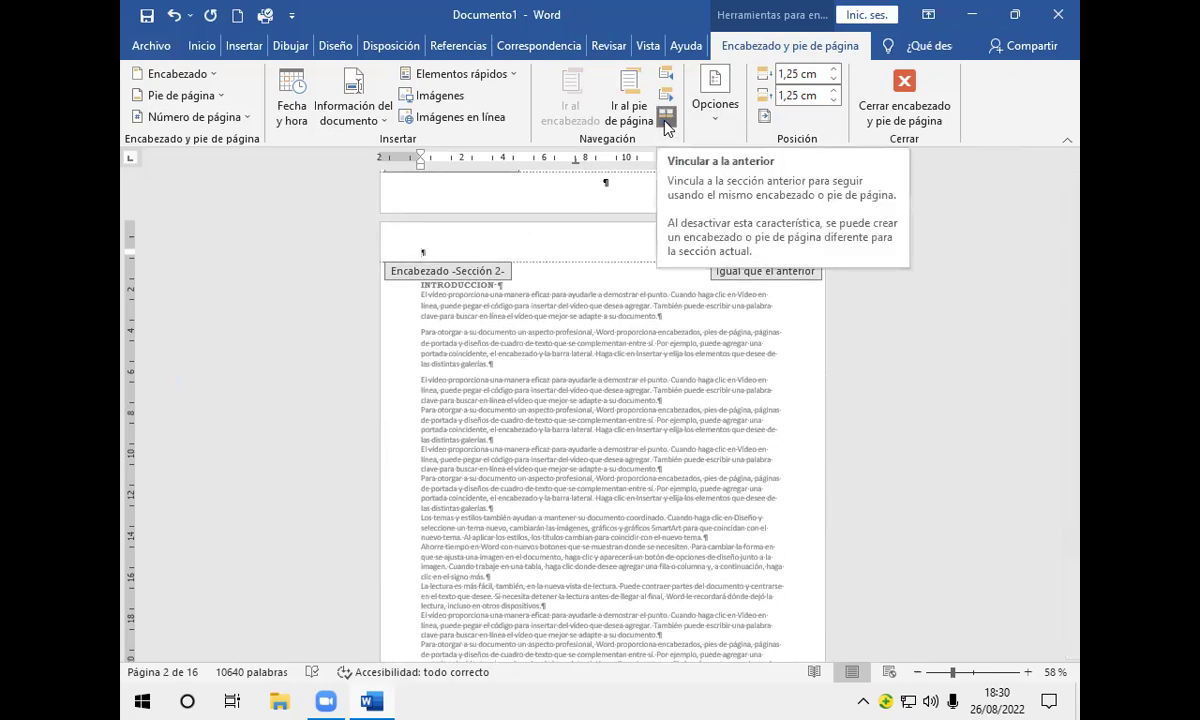
left_click(665, 118)
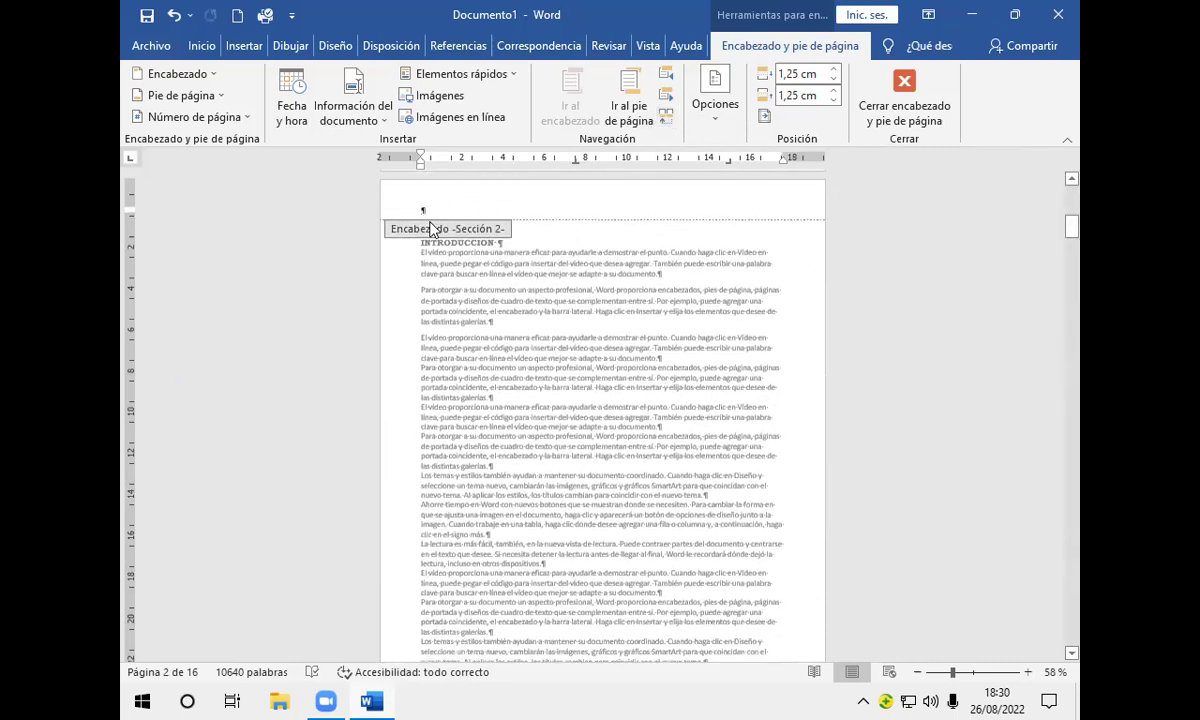
type("PRO")
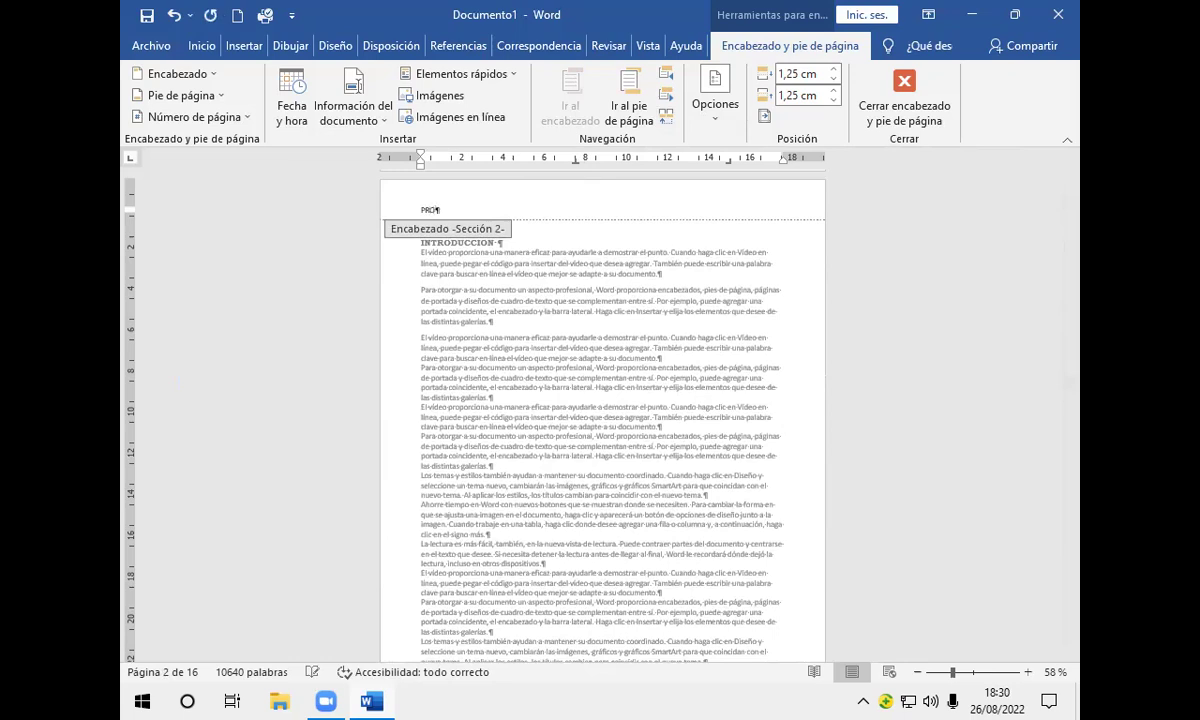
type("YECTO FINAL")
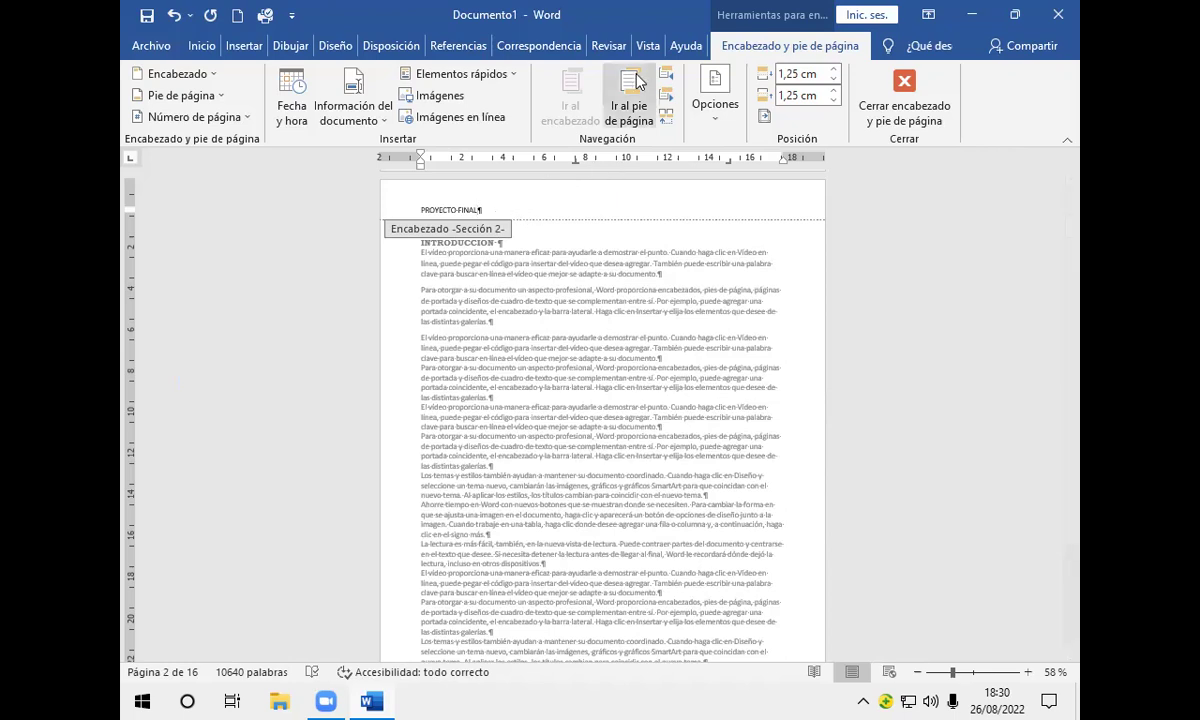
Step: Unlink the section 2 footer and format its page numbers as I, II, III starting at I
left_click(629, 105)
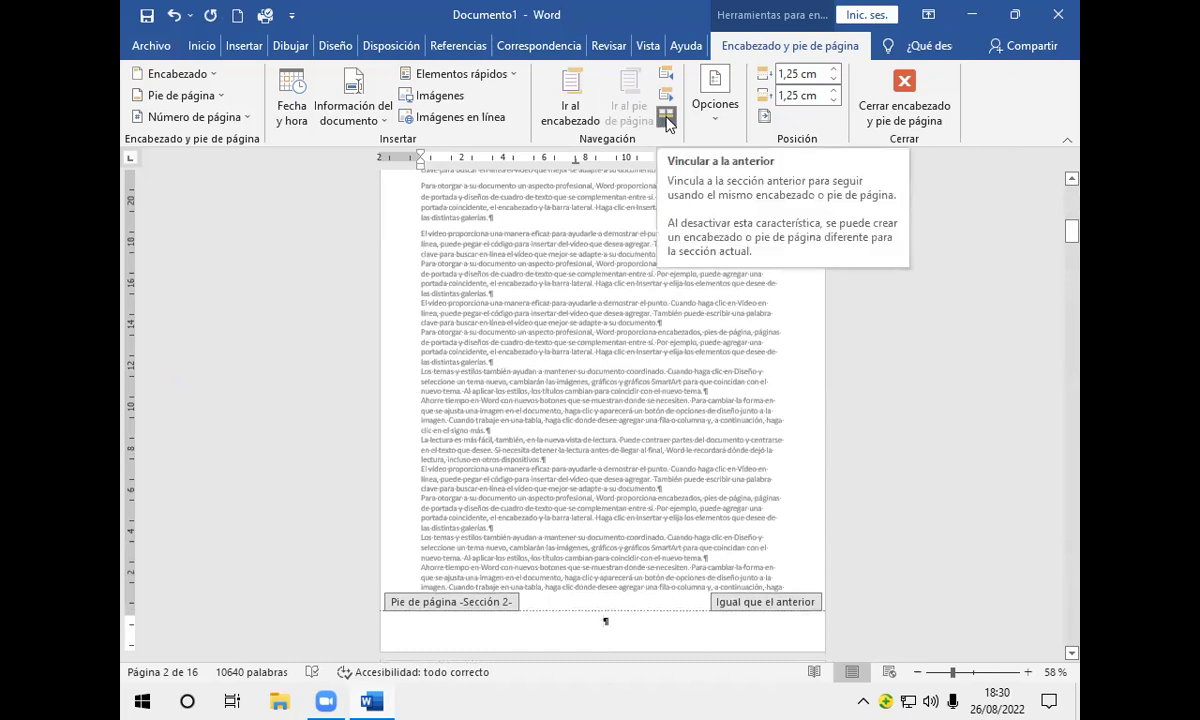
left_click(666, 117)
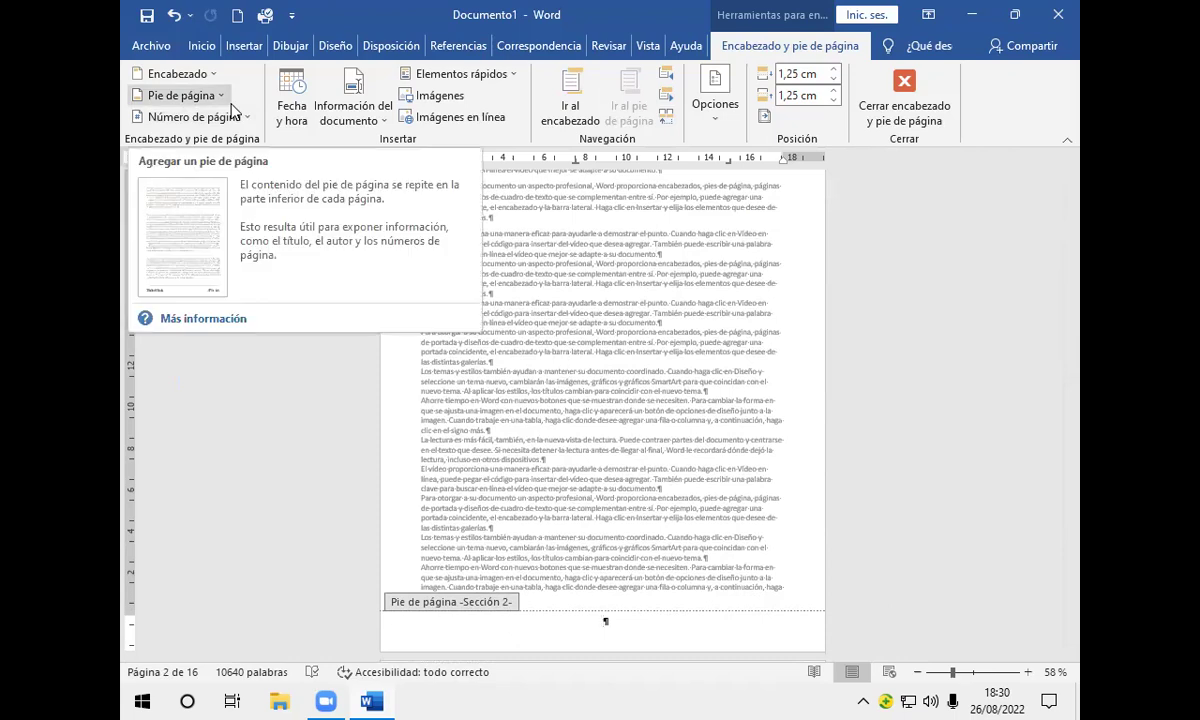
left_click(250, 117)
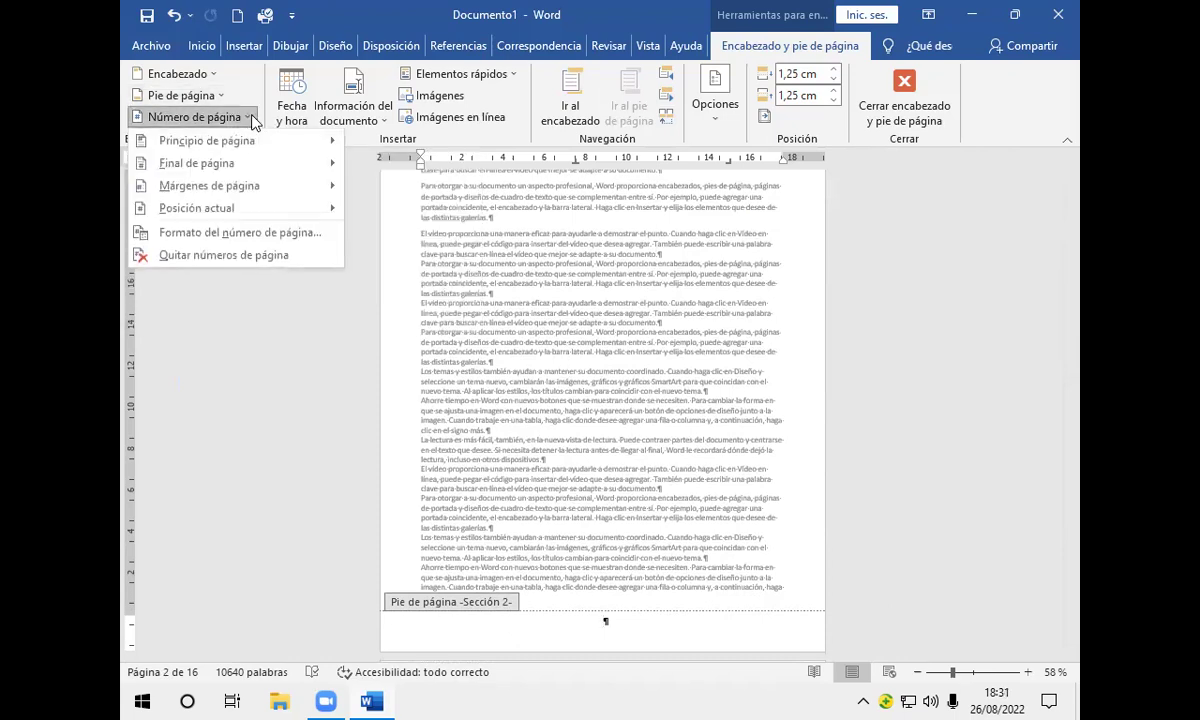
mouse_move(256, 170)
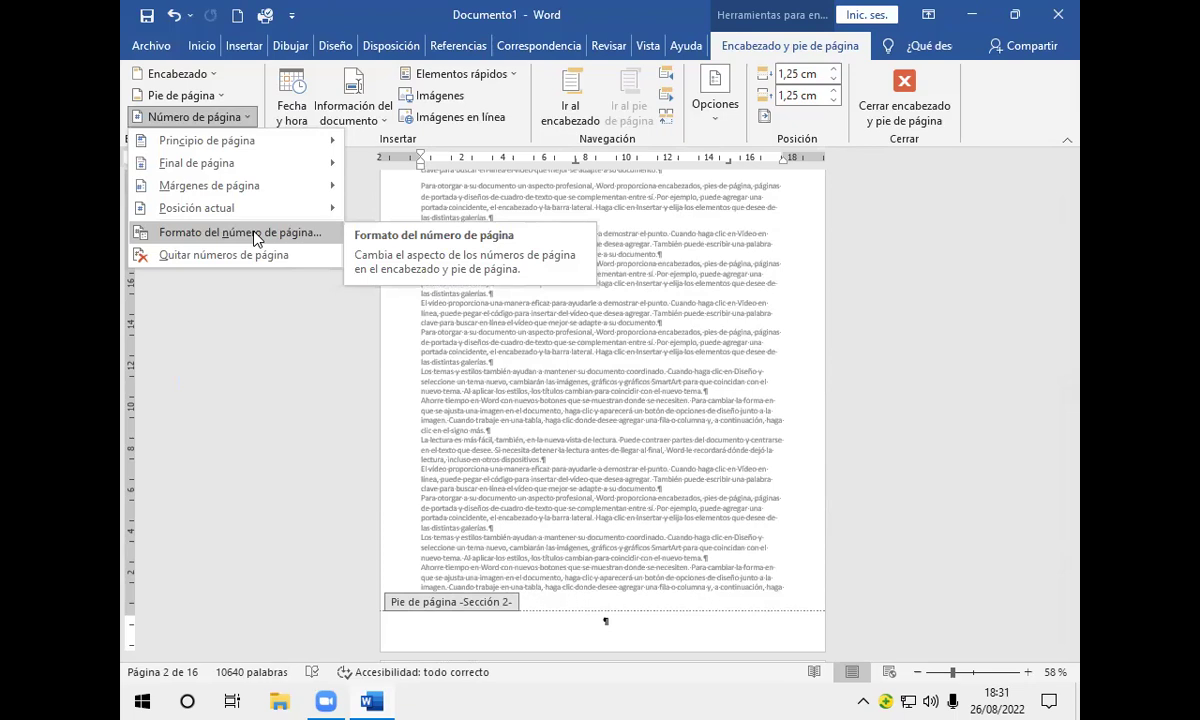
left_click(292, 240)
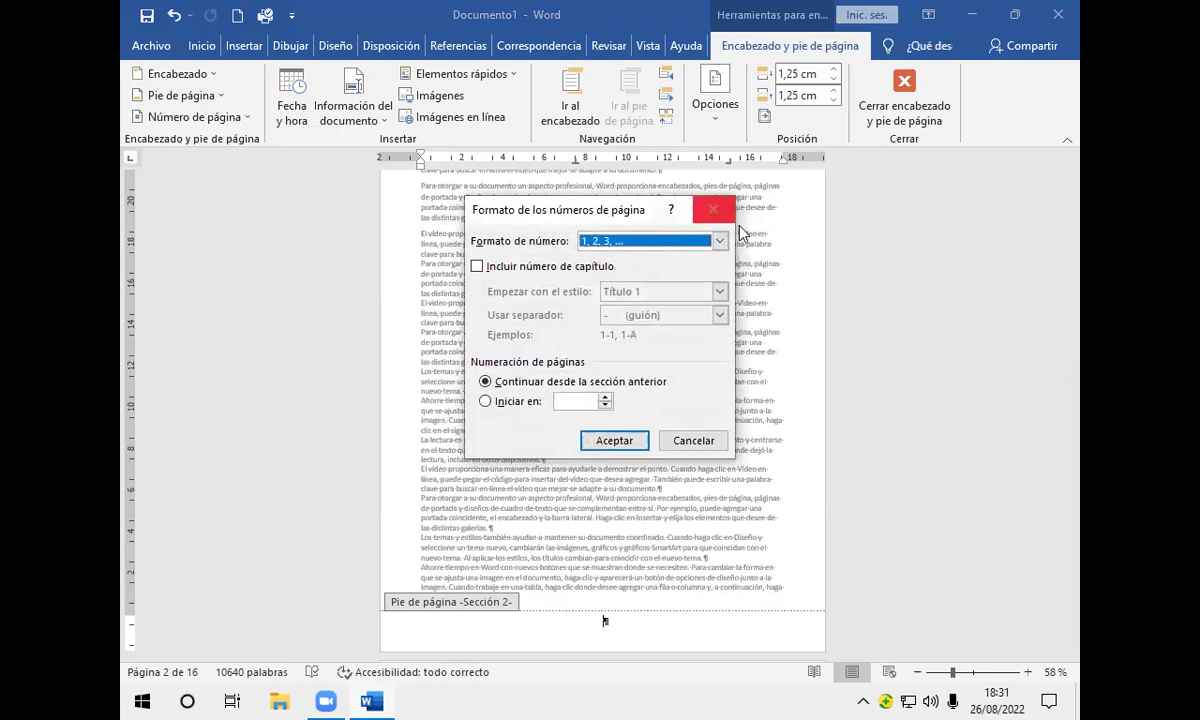
left_click(720, 241)
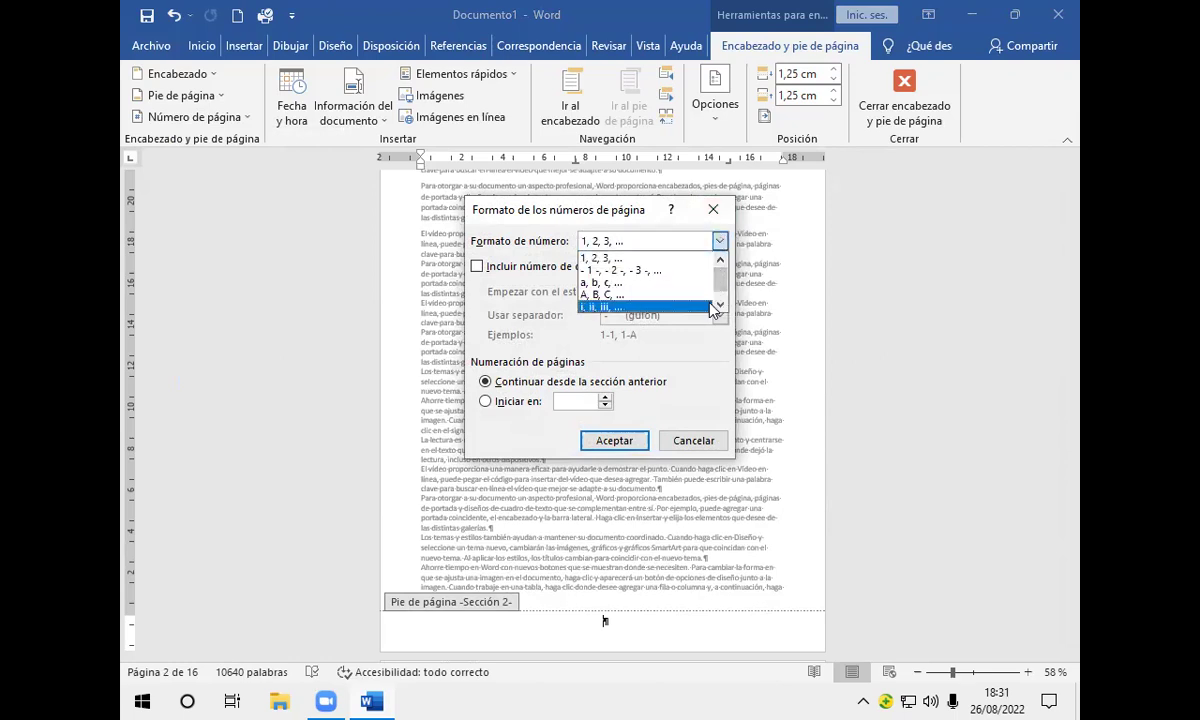
left_click(719, 306)
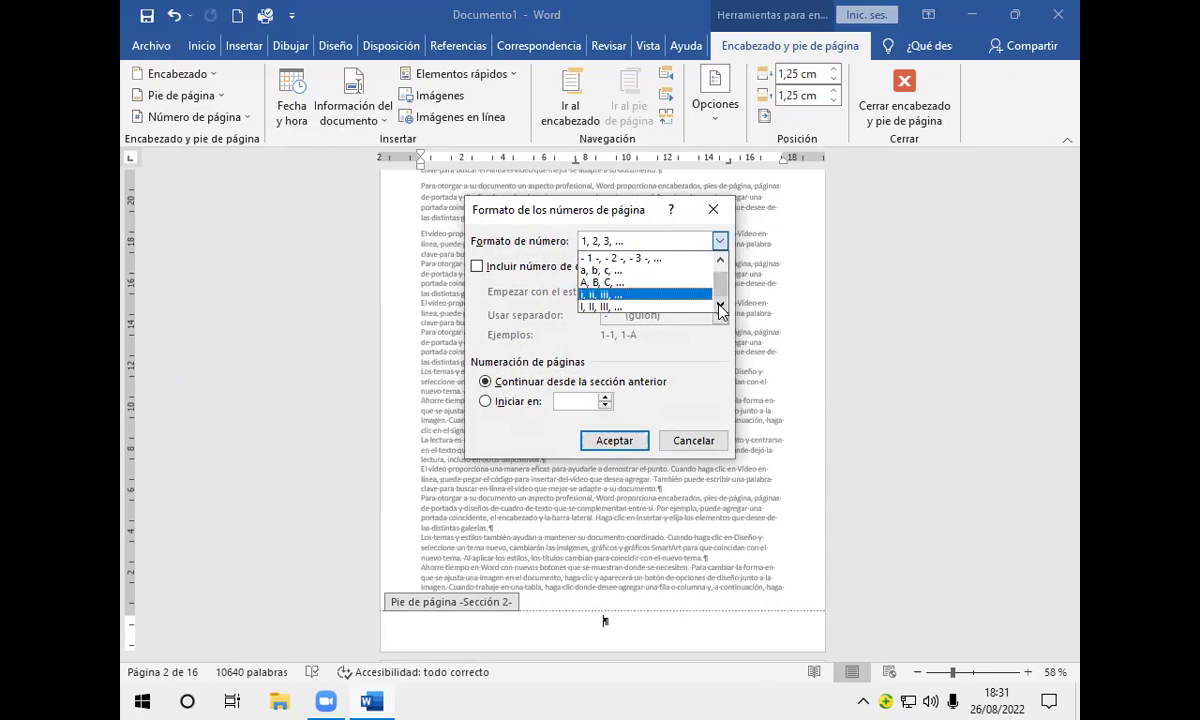
left_click(680, 308)
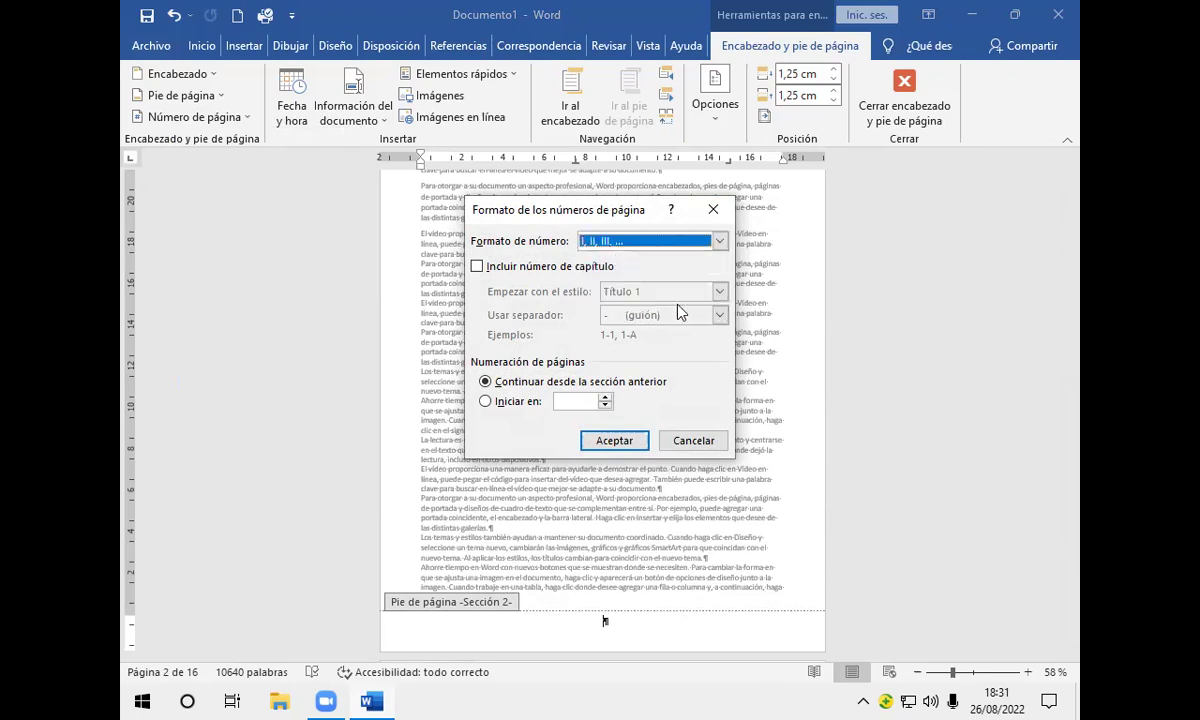
left_click(505, 404)
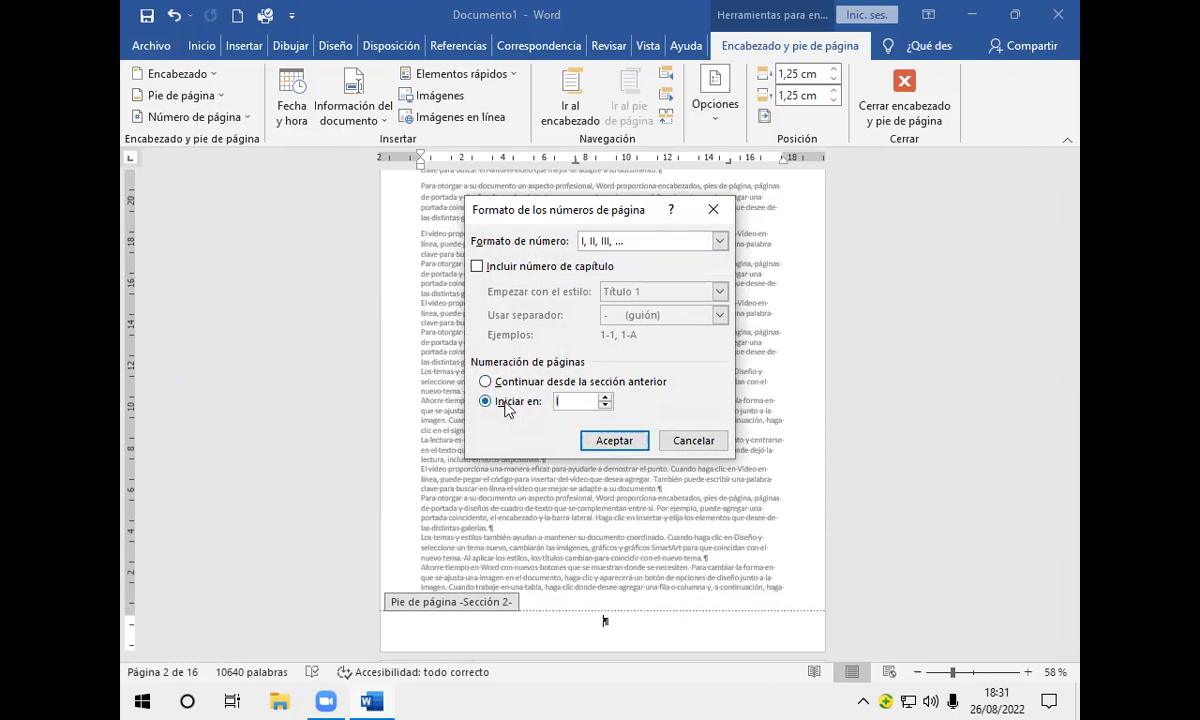
left_click(614, 441)
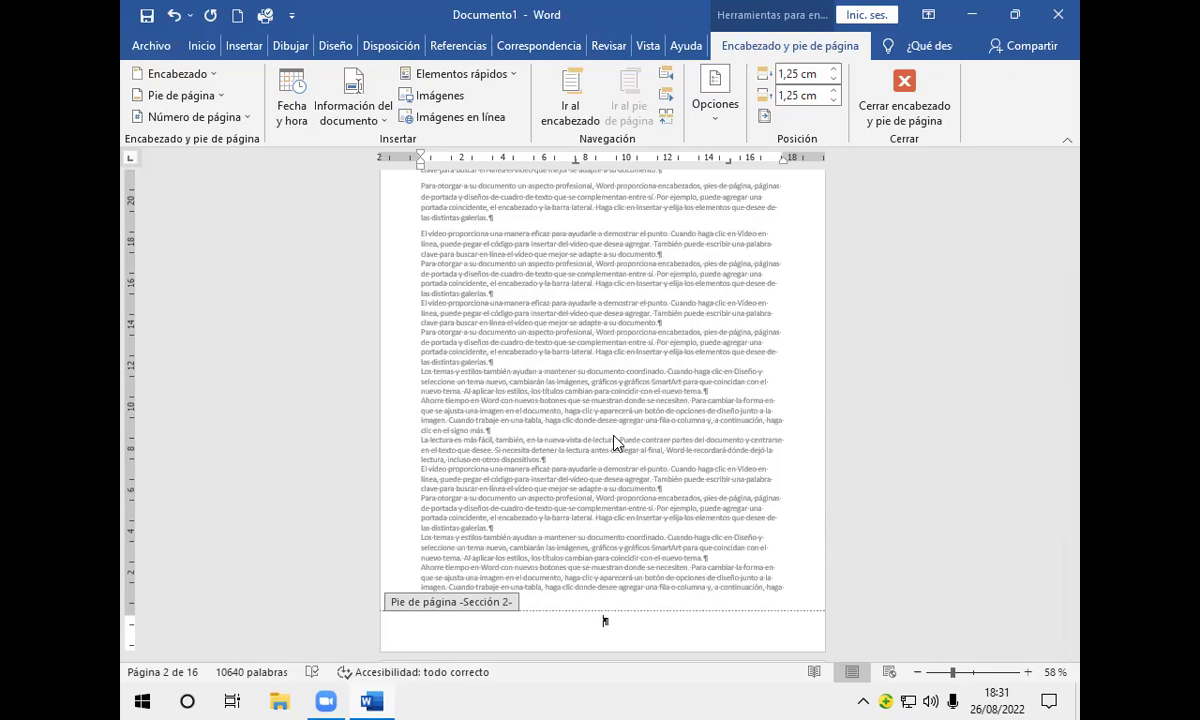
Step: Insert a plain page number in the section 2 footer, then close header and footer editing
left_click(247, 117)
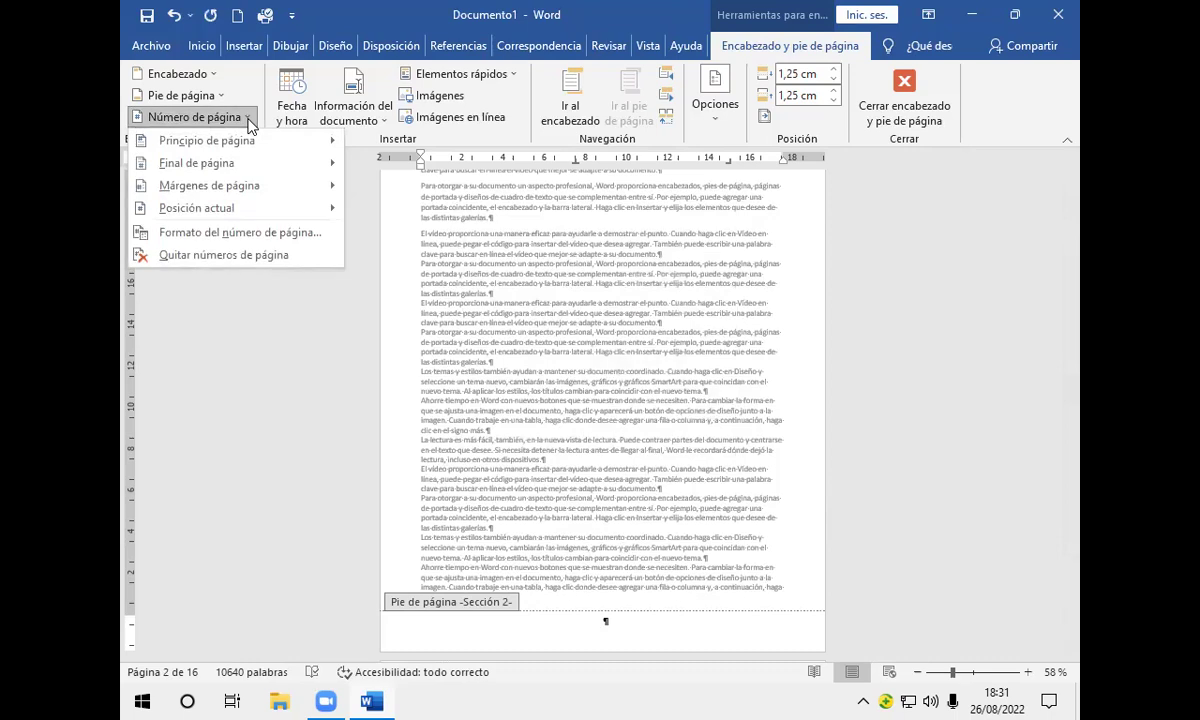
mouse_move(241, 212)
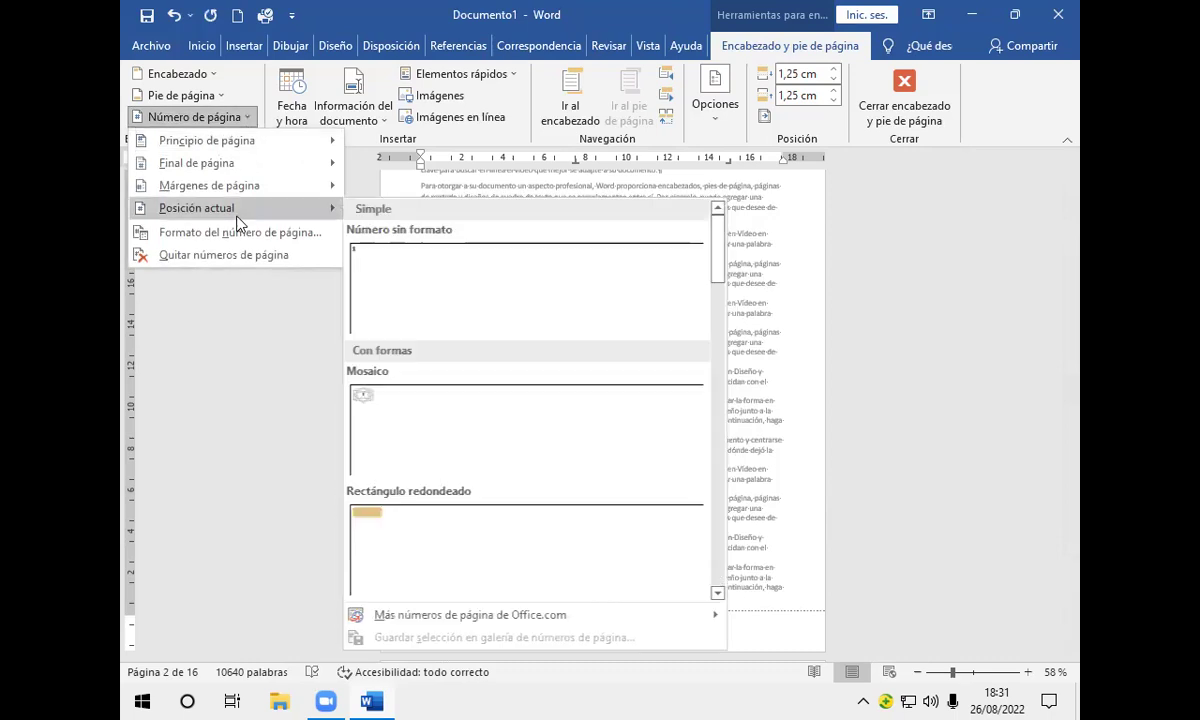
left_click(395, 268)
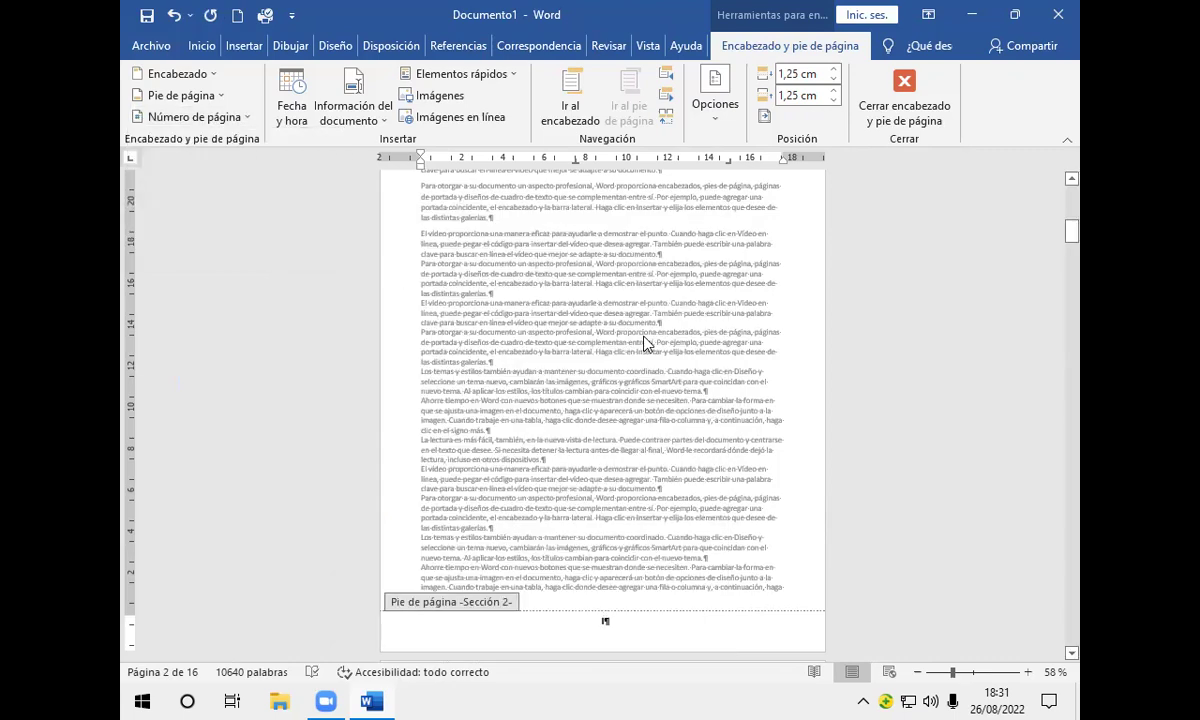
left_click(905, 85)
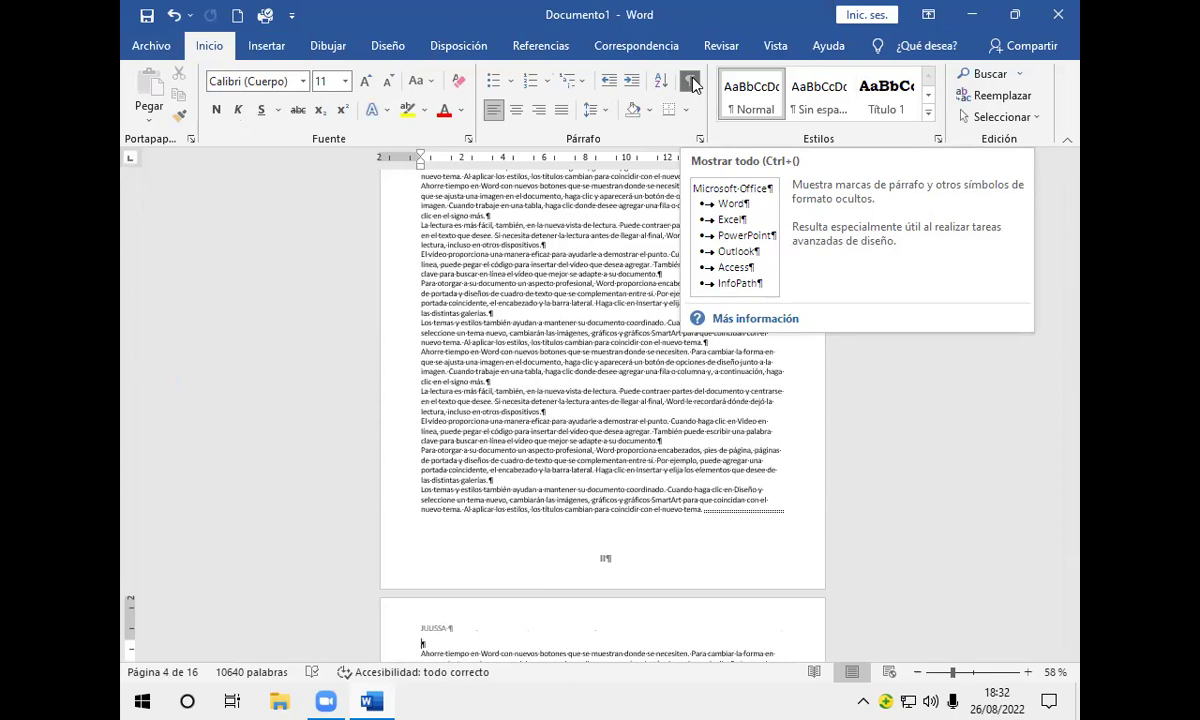
Step: Hide the formatting marks and place the cursor below the table of contents
left_click(691, 81)
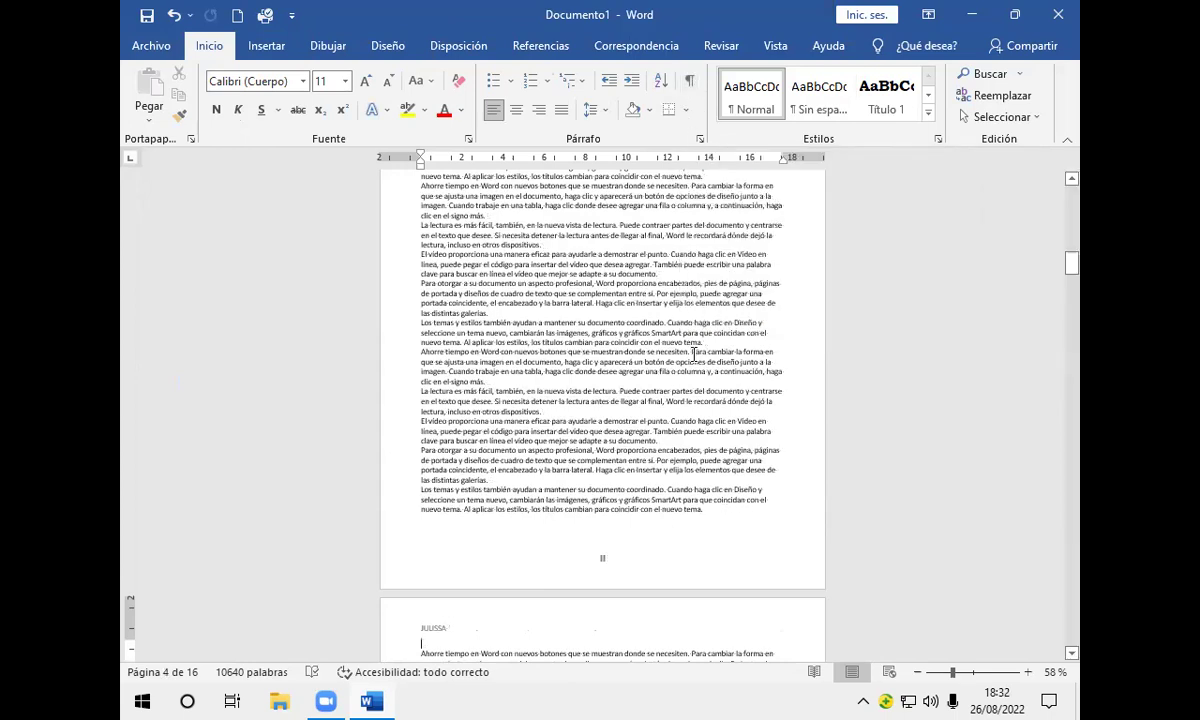
scroll(693, 350, "up", 6)
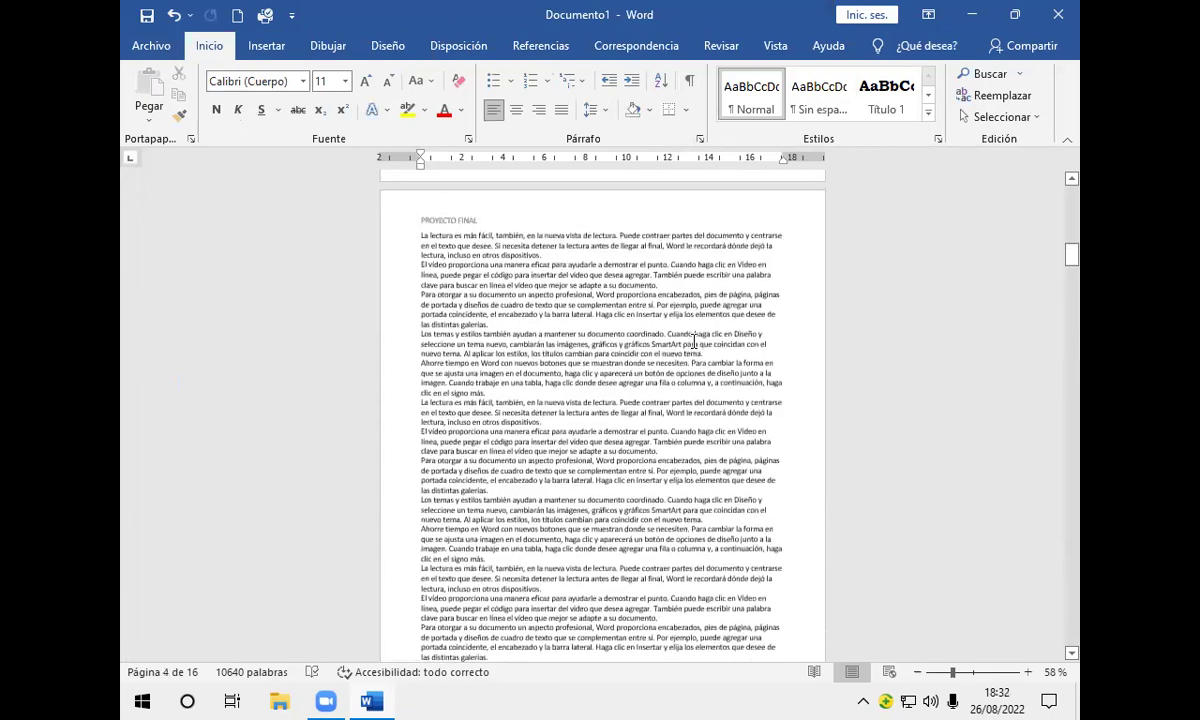
scroll(696, 320, "up", 15)
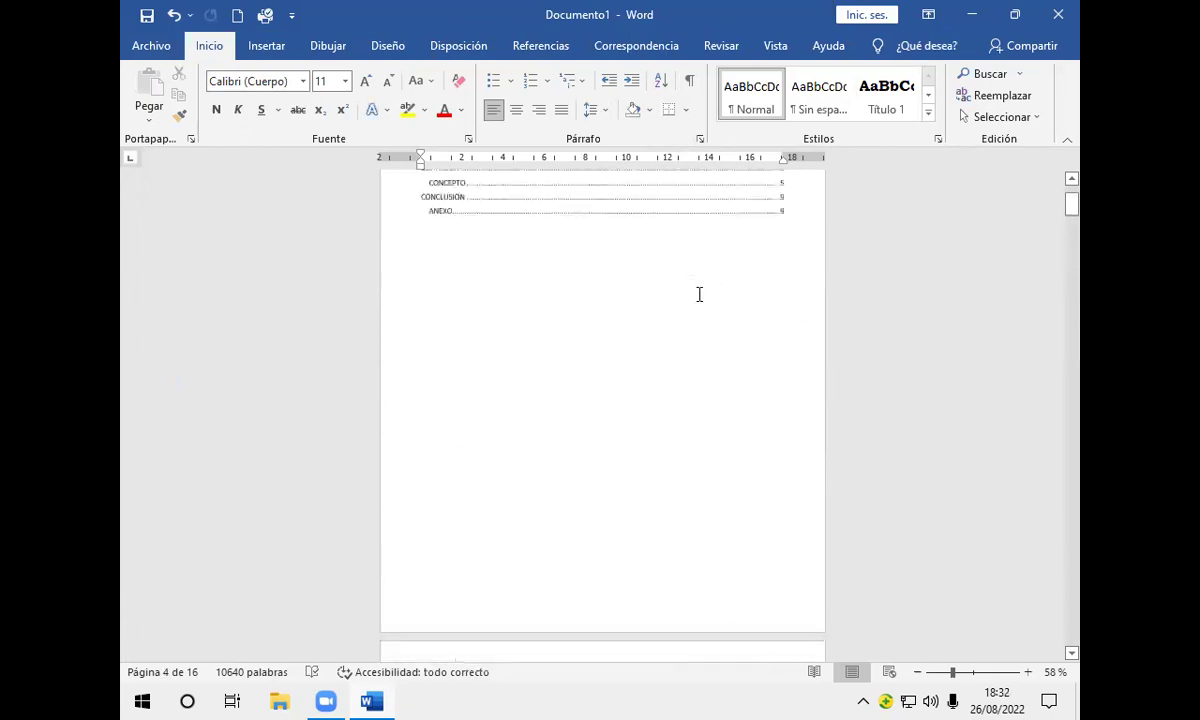
left_click(705, 305)
left_click(654, 410)
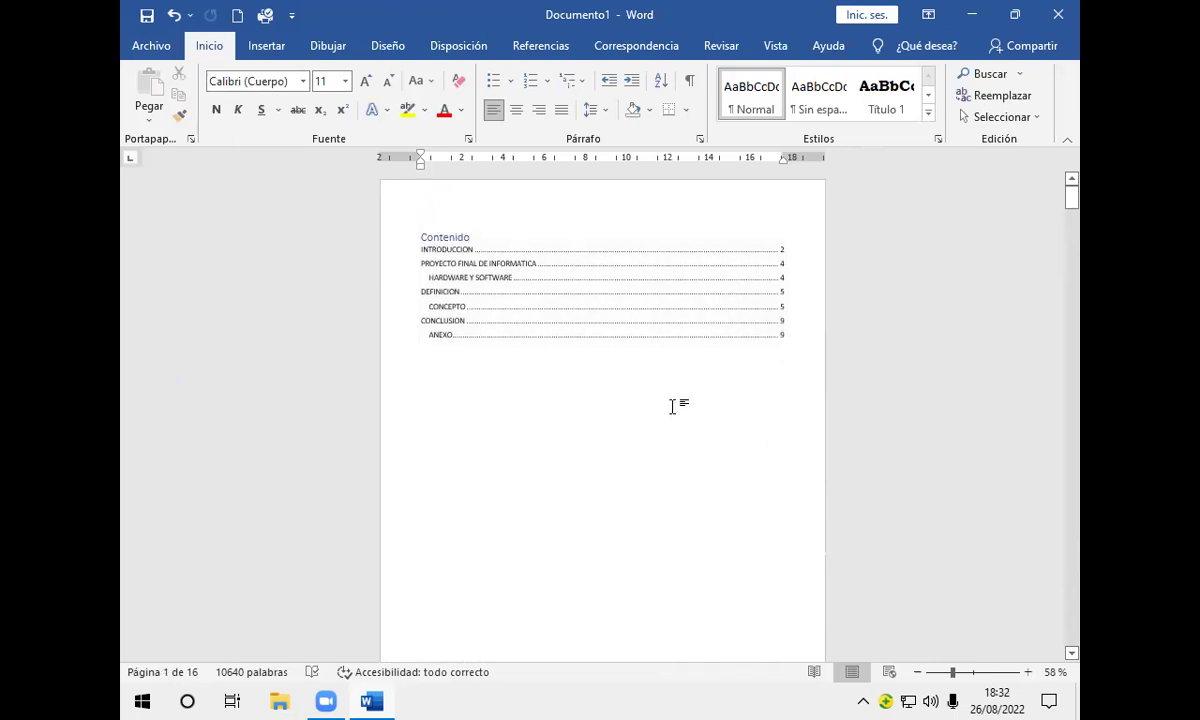
Step: Scroll down through the pages to check the headers and page numbers up to section 3
scroll(660, 405, "down", 8)
scroll(668, 400, "down", 2)
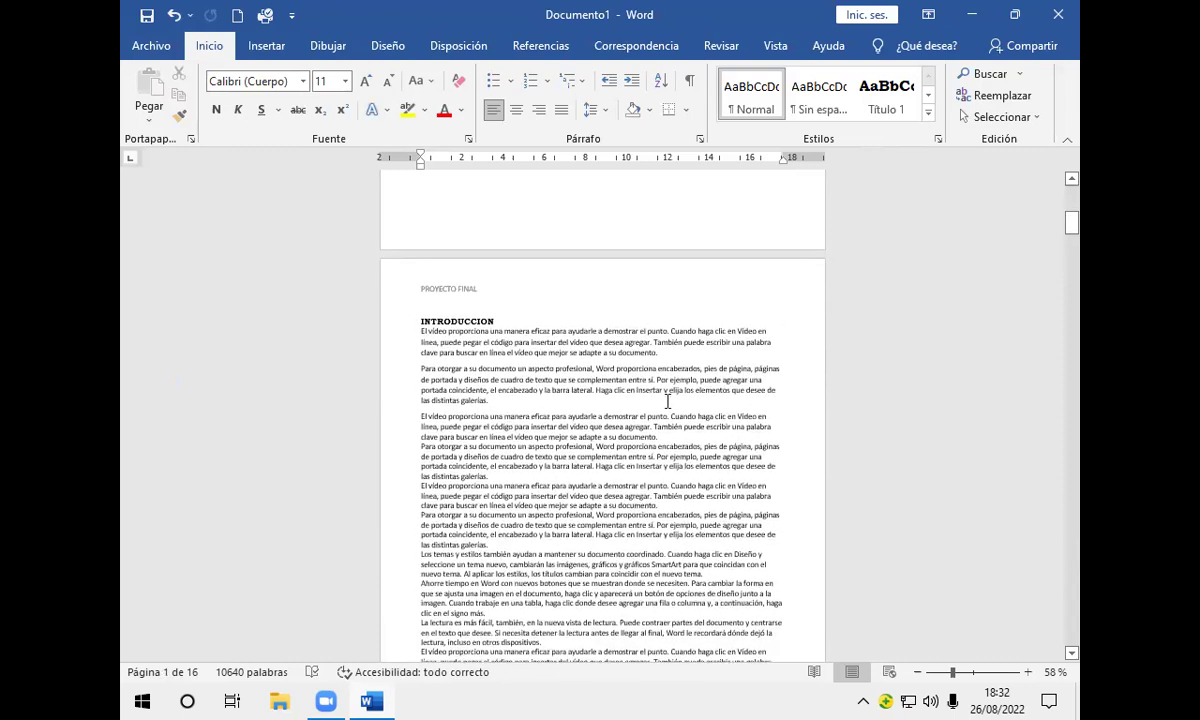
scroll(668, 400, "down", 11)
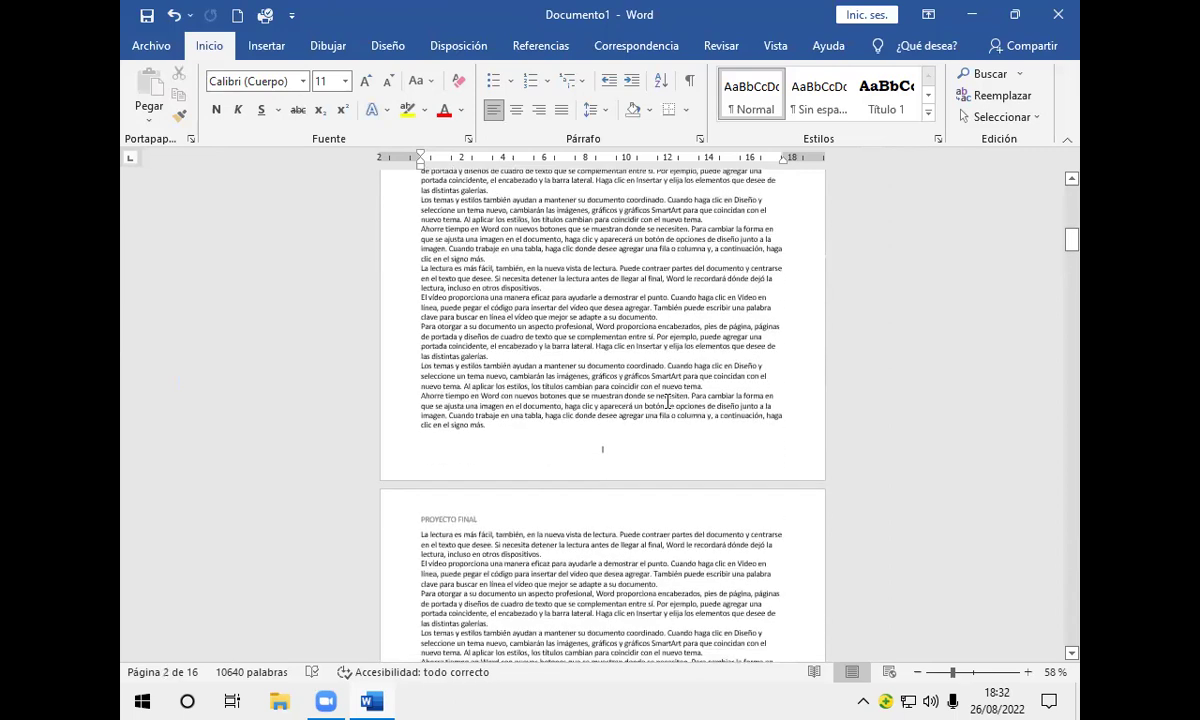
scroll(668, 402, "down", 5)
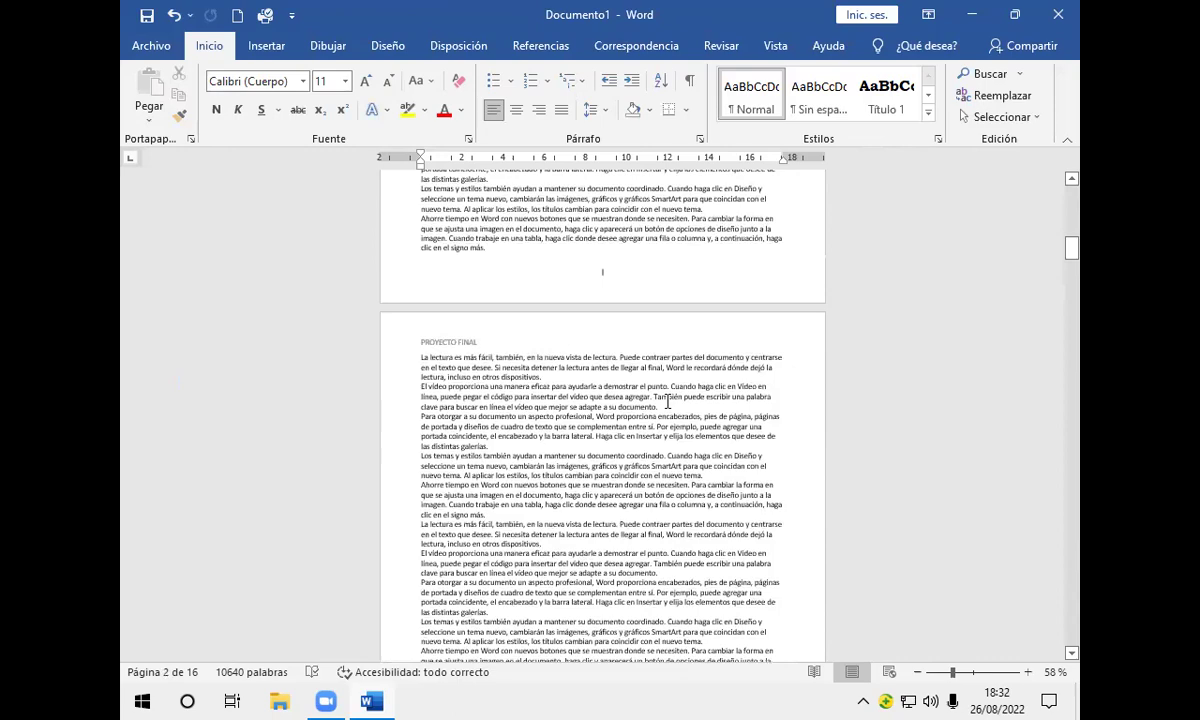
scroll(668, 402, "down", 20)
scroll(662, 380, "down", 20)
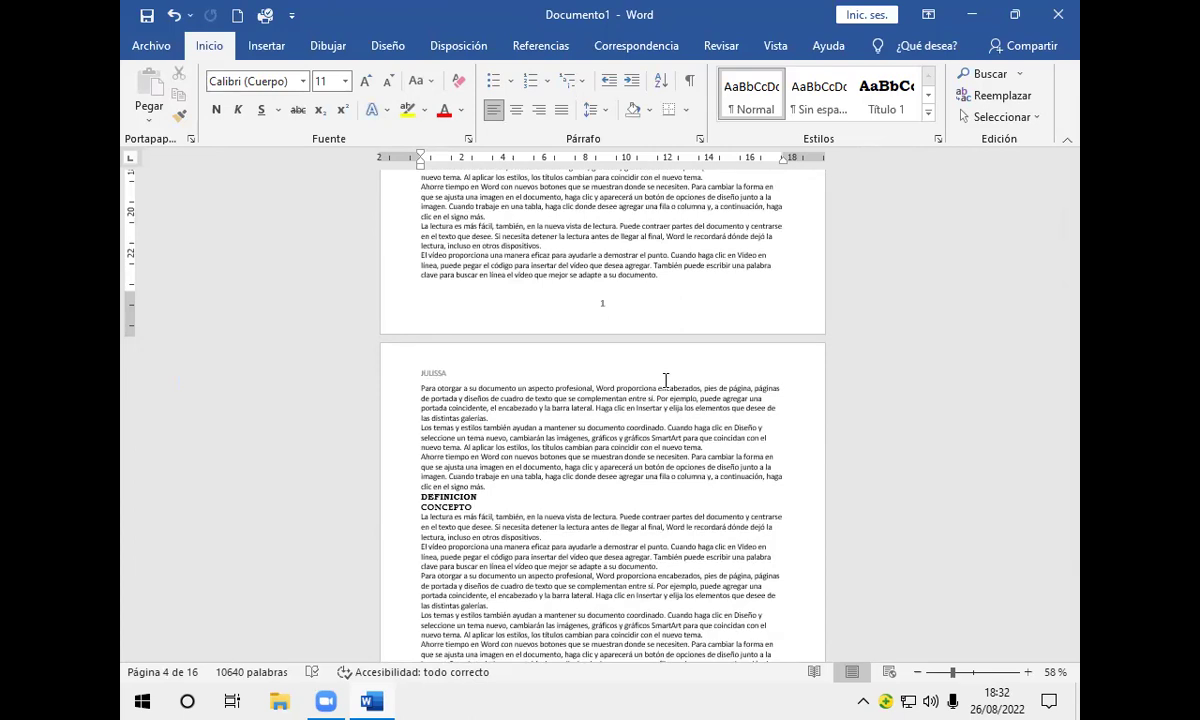
scroll(665, 380, "down", 10)
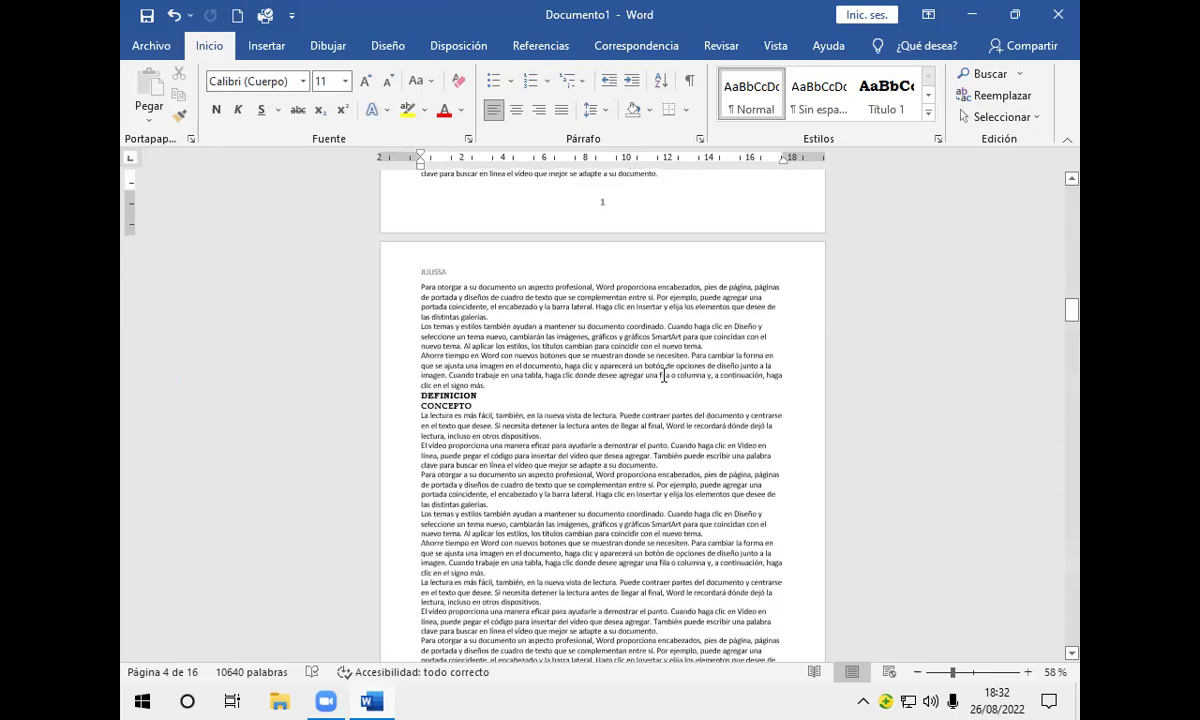
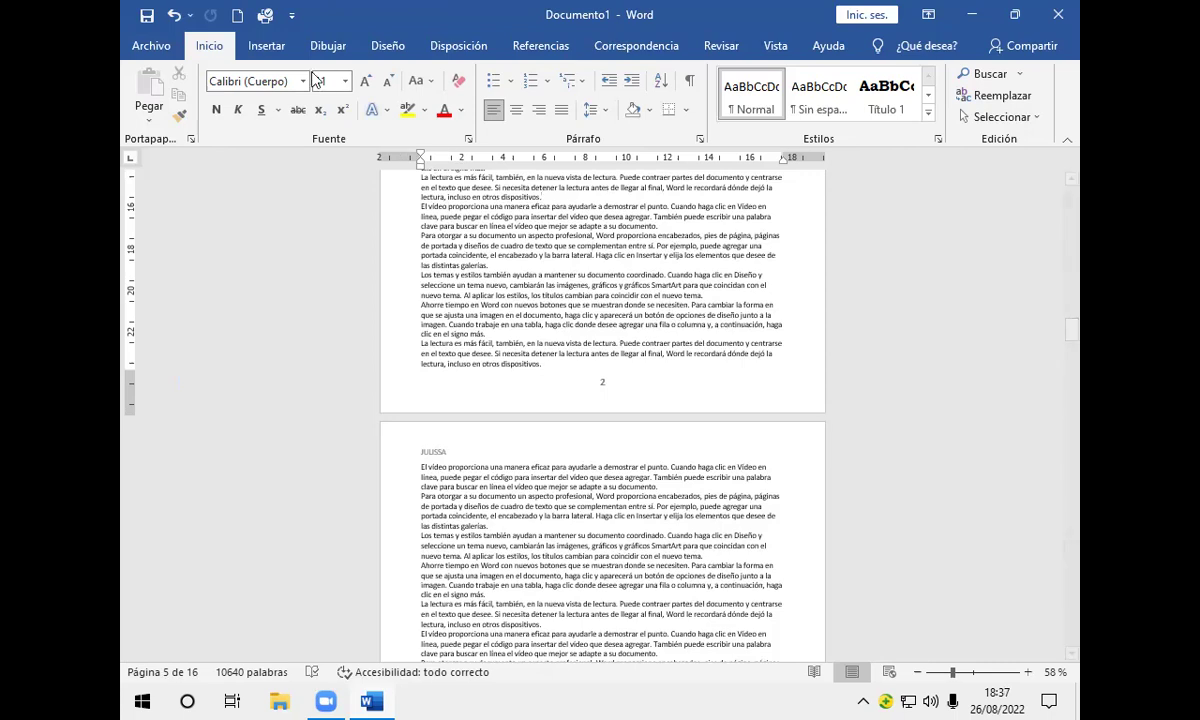
Step: Switch to the Insertar ribbon tab to reach the chart commands
left_click(262, 46)
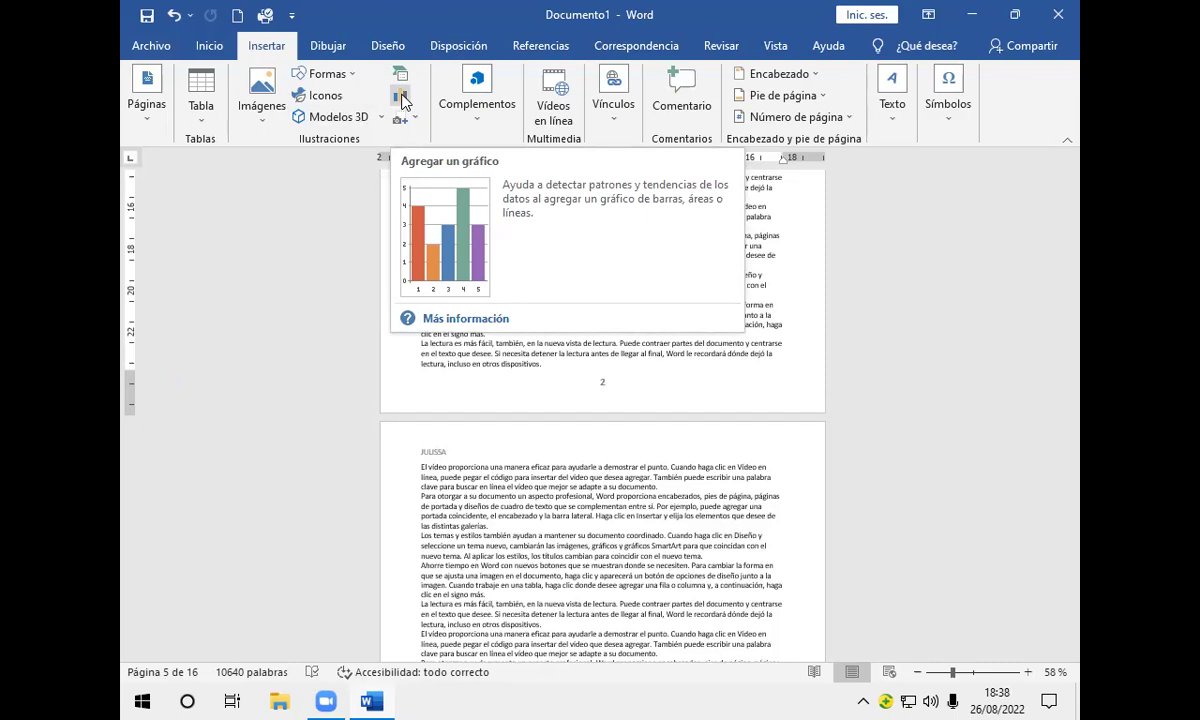
Step: Insert a Circular 3D pie chart from the Gráfico chart gallery
left_click(400, 97)
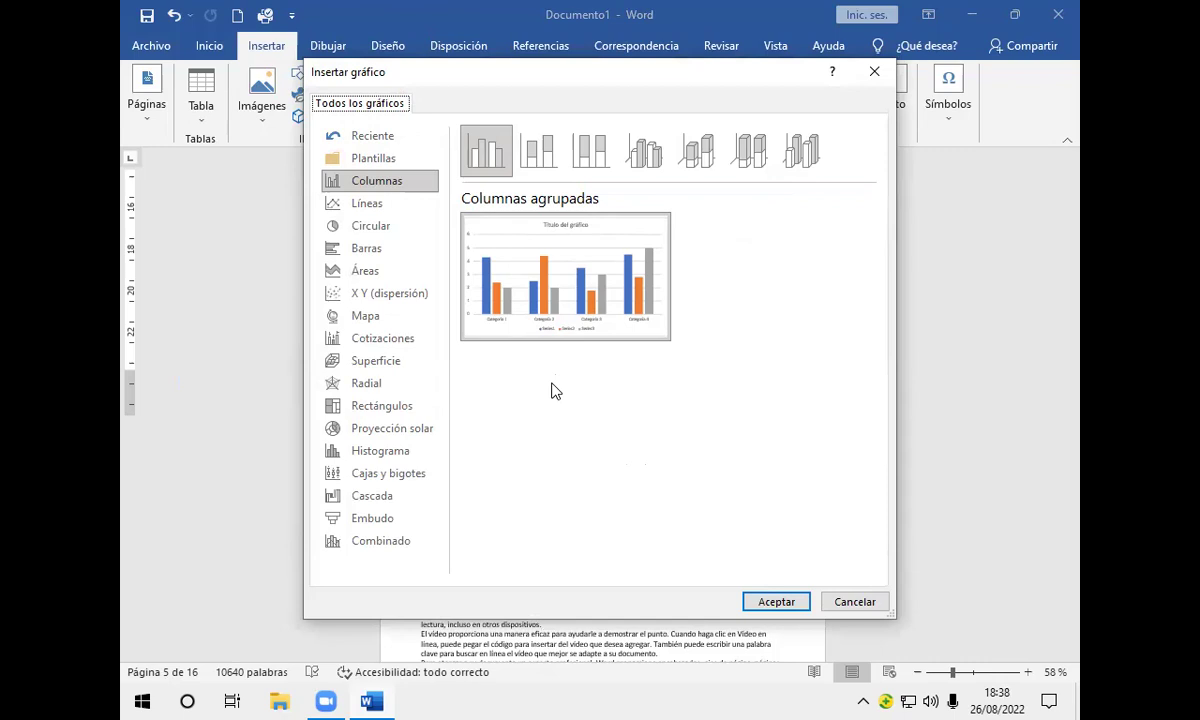
left_click(381, 230)
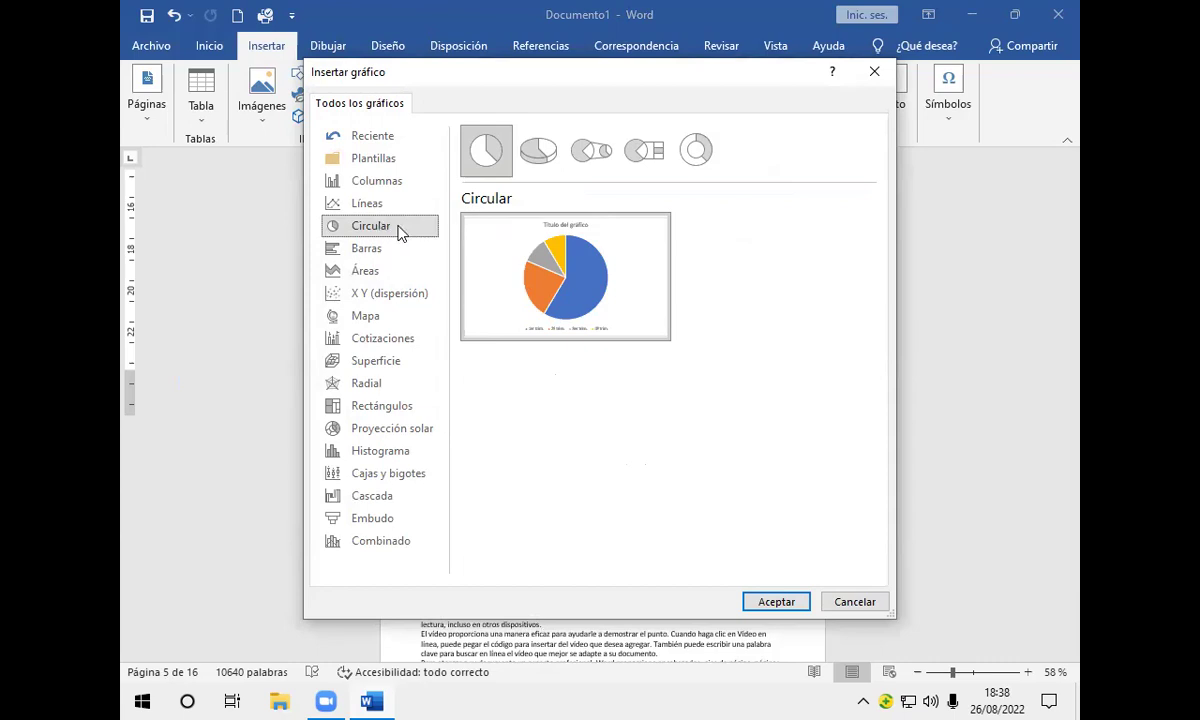
left_click(538, 158)
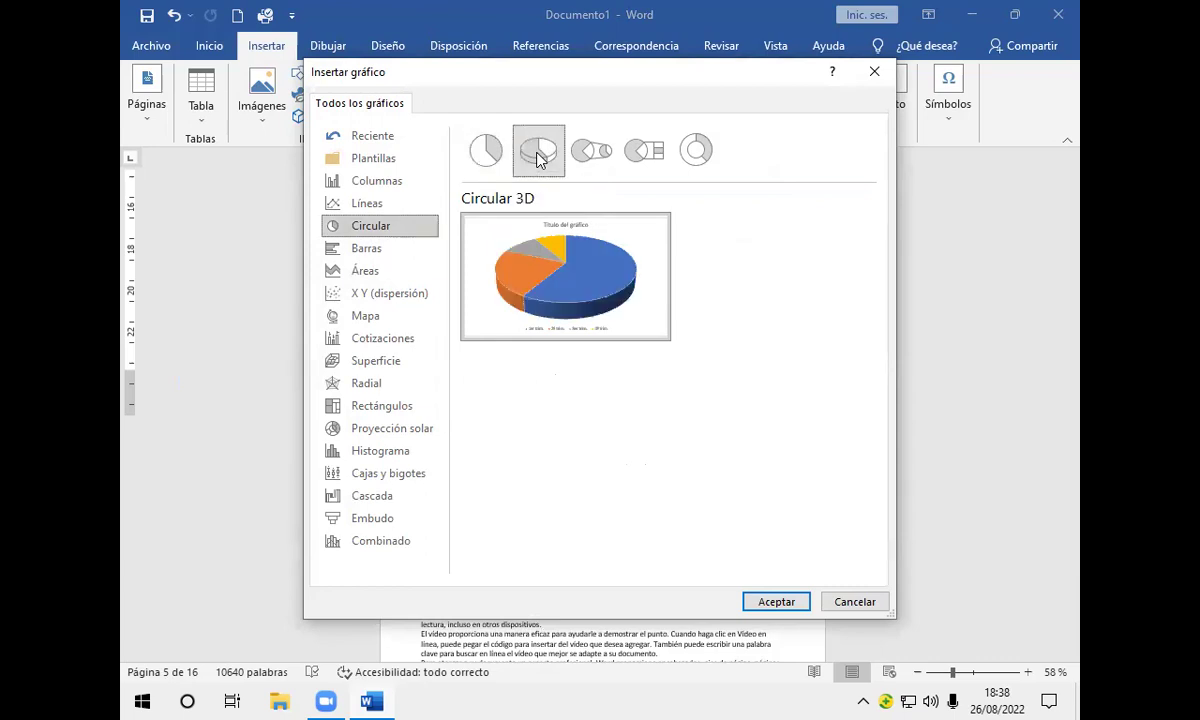
mouse_move(581, 279)
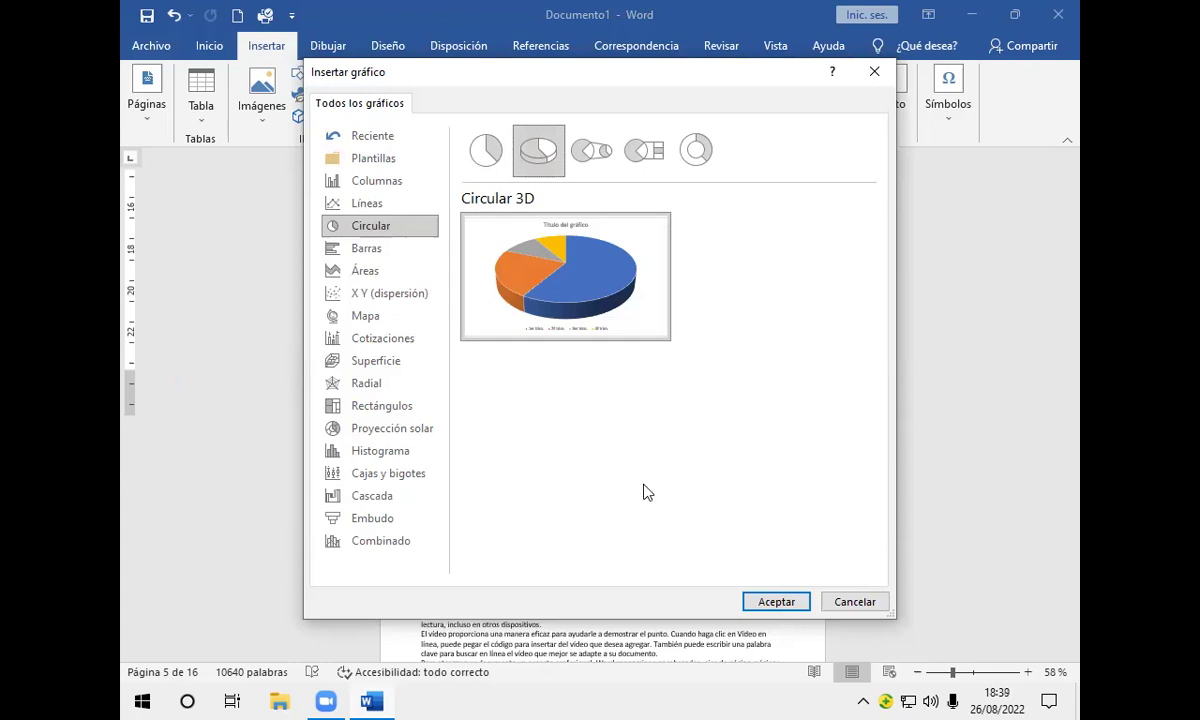
left_click(772, 599)
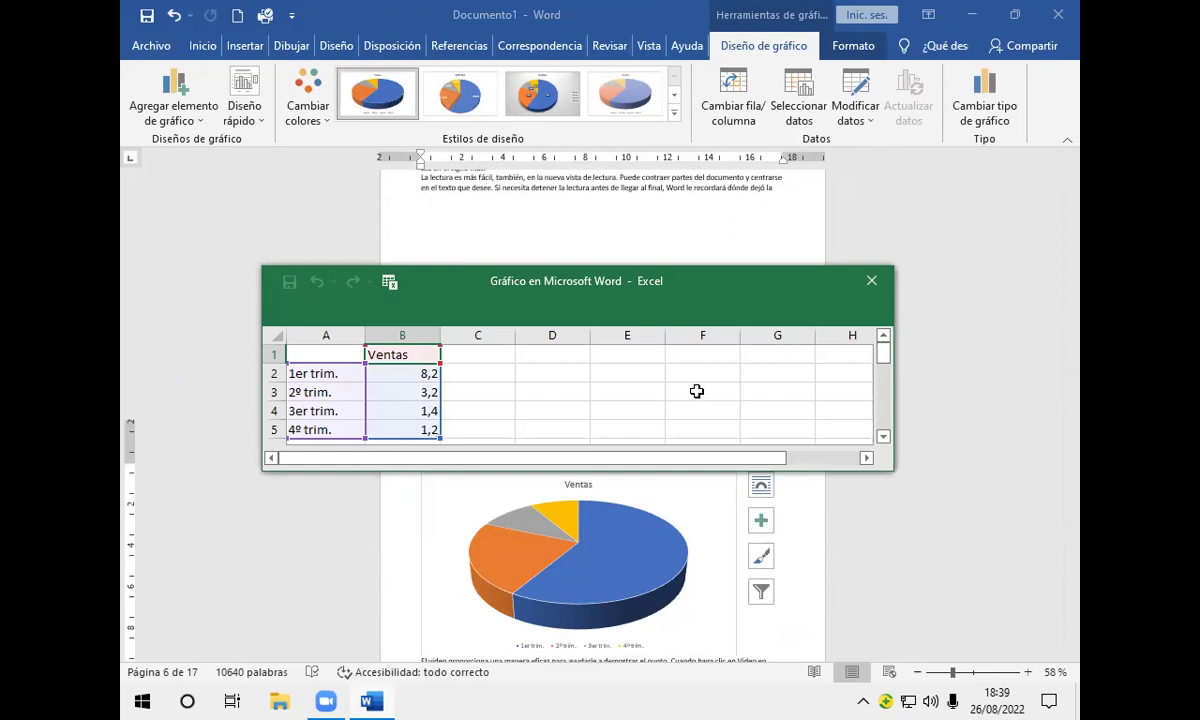
Step: Enter ENTEL with 11 and VIVA with 6 in the chart's data sheet
left_click(339, 375)
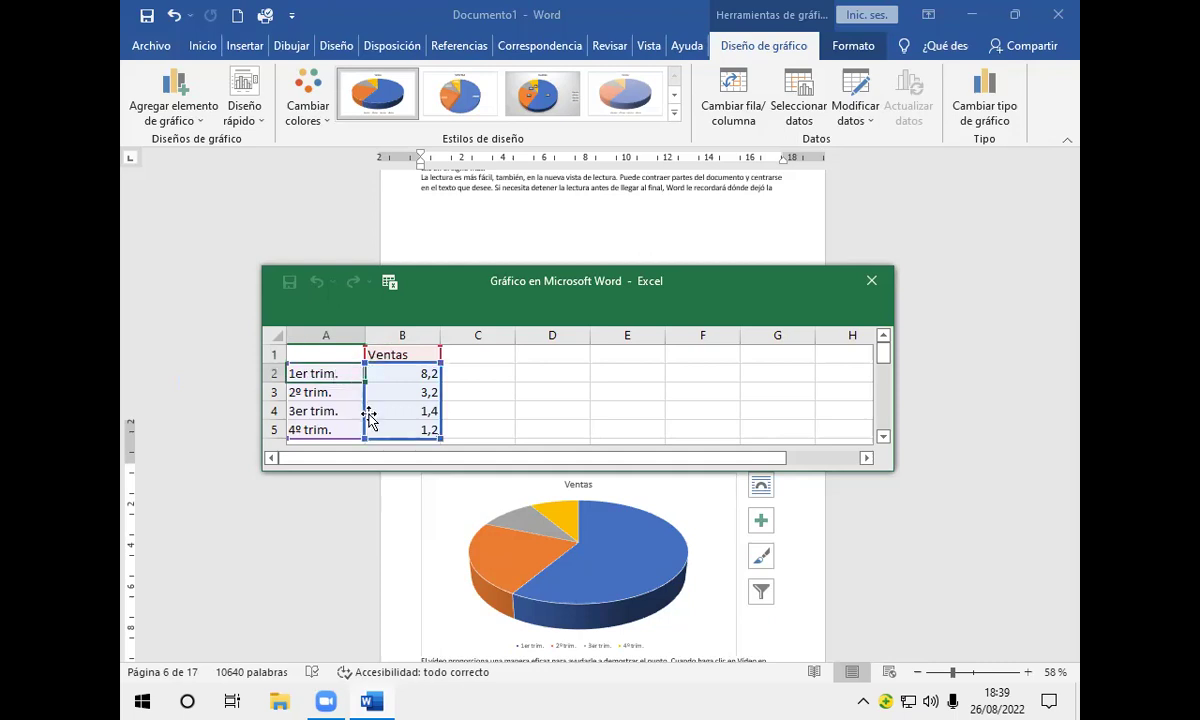
key("Delete")
type("ENTEL")
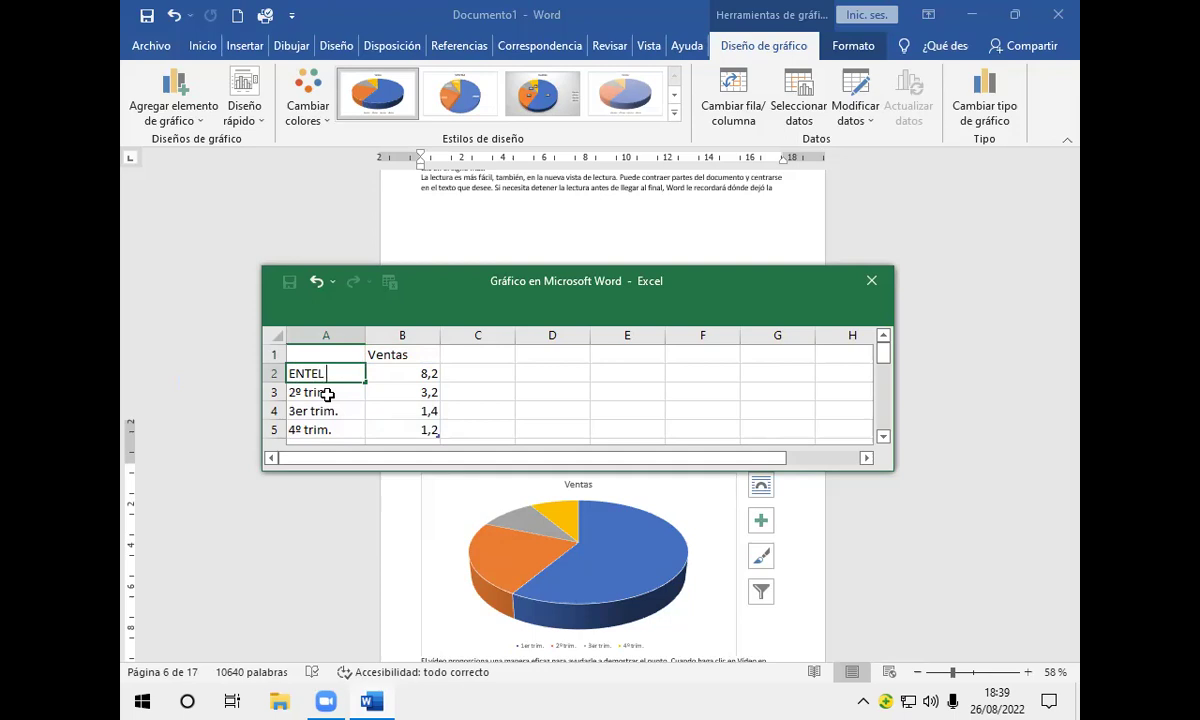
key("Tab")
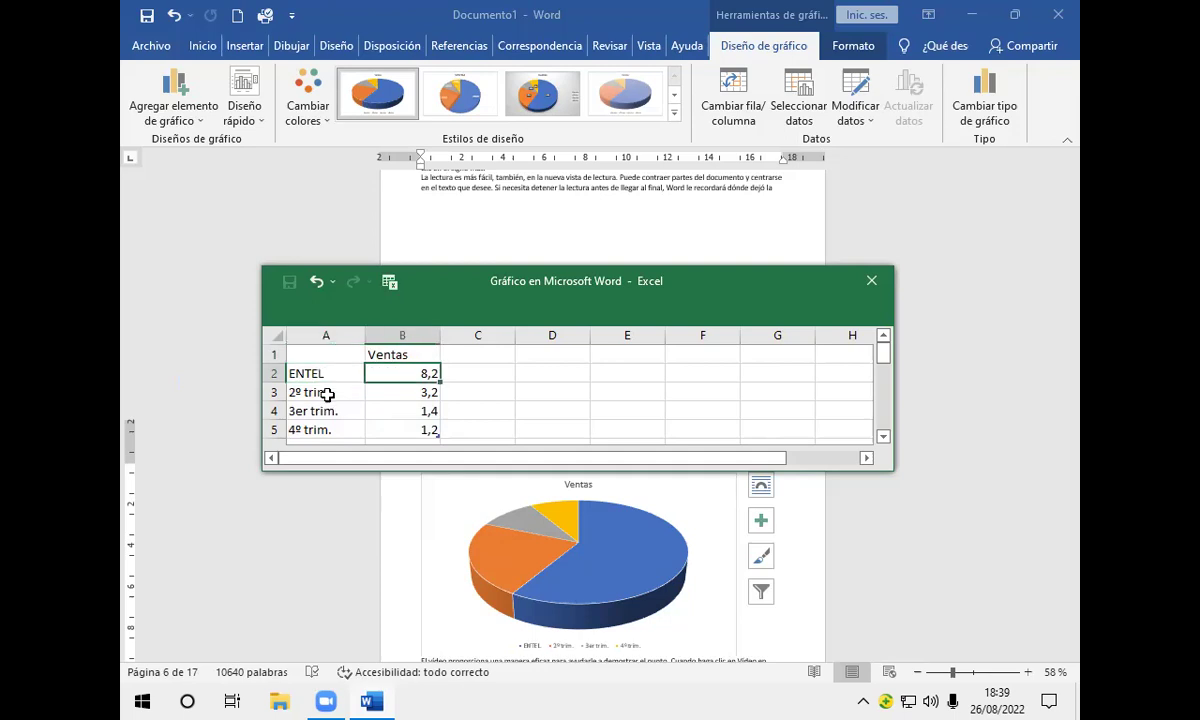
type("11")
key("Return")
left_click(327, 394)
type("VIVA")
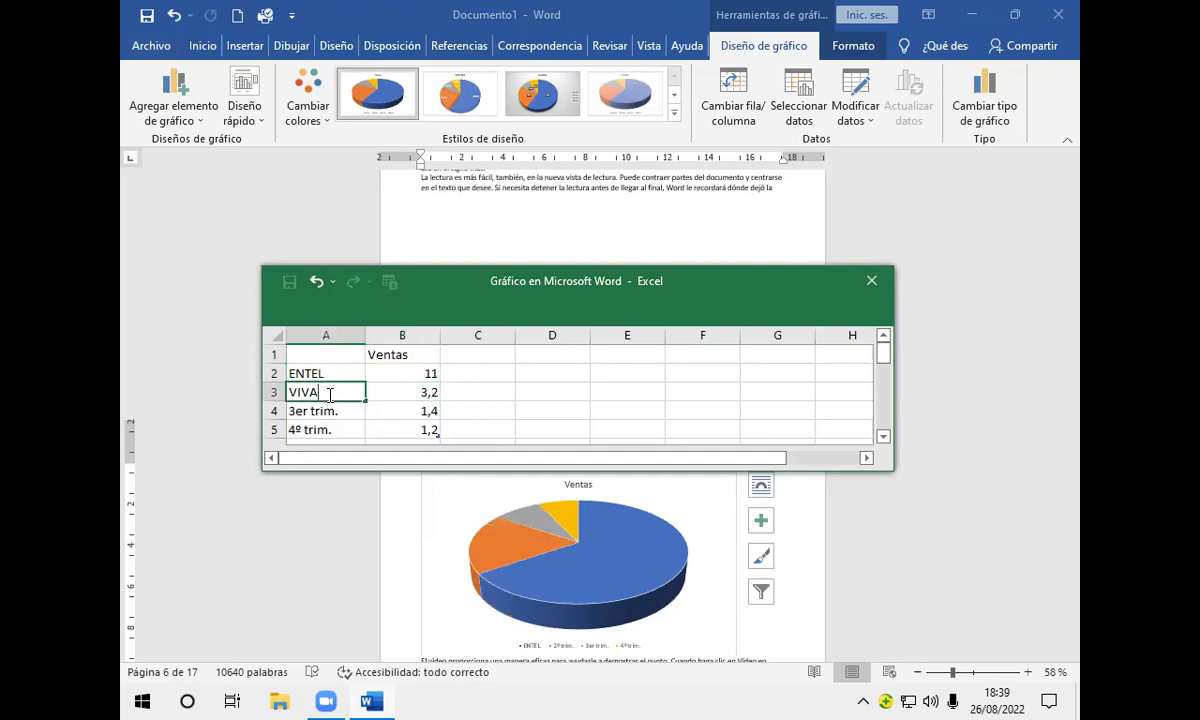
key("Tab")
type("6")
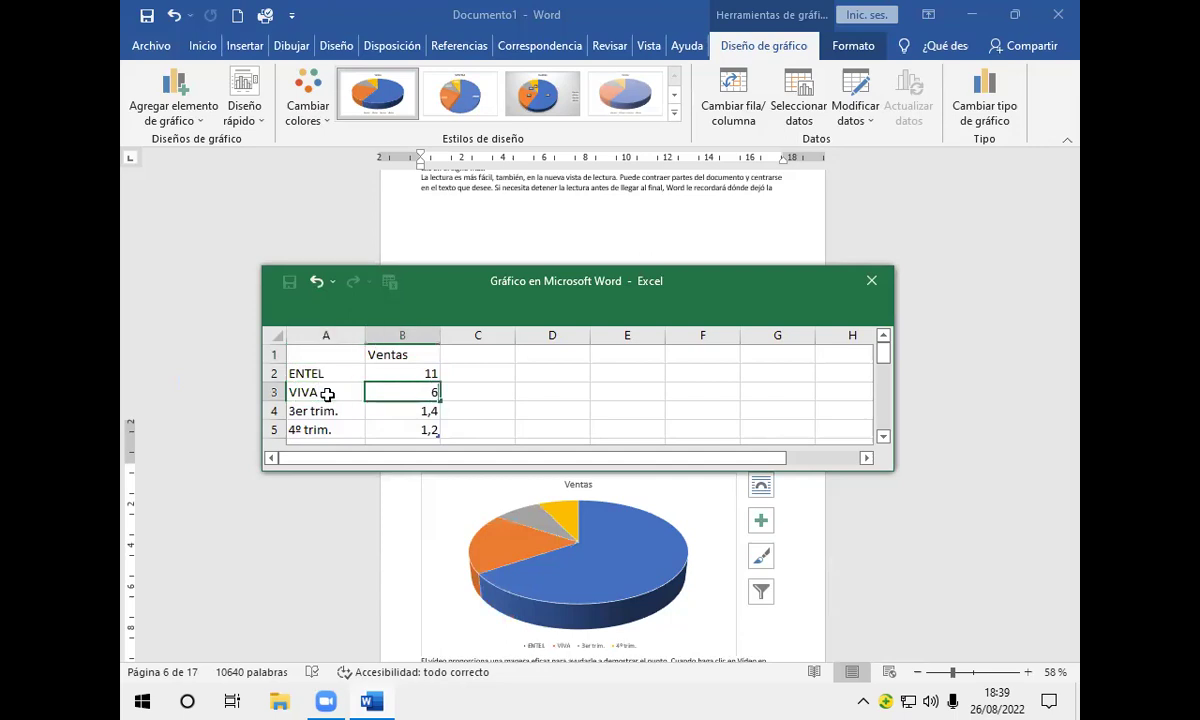
key("Return")
Step: Enter TIGO with 9 and COTAS with 2 as the remaining categories
type("TIGO")
key("Tab")
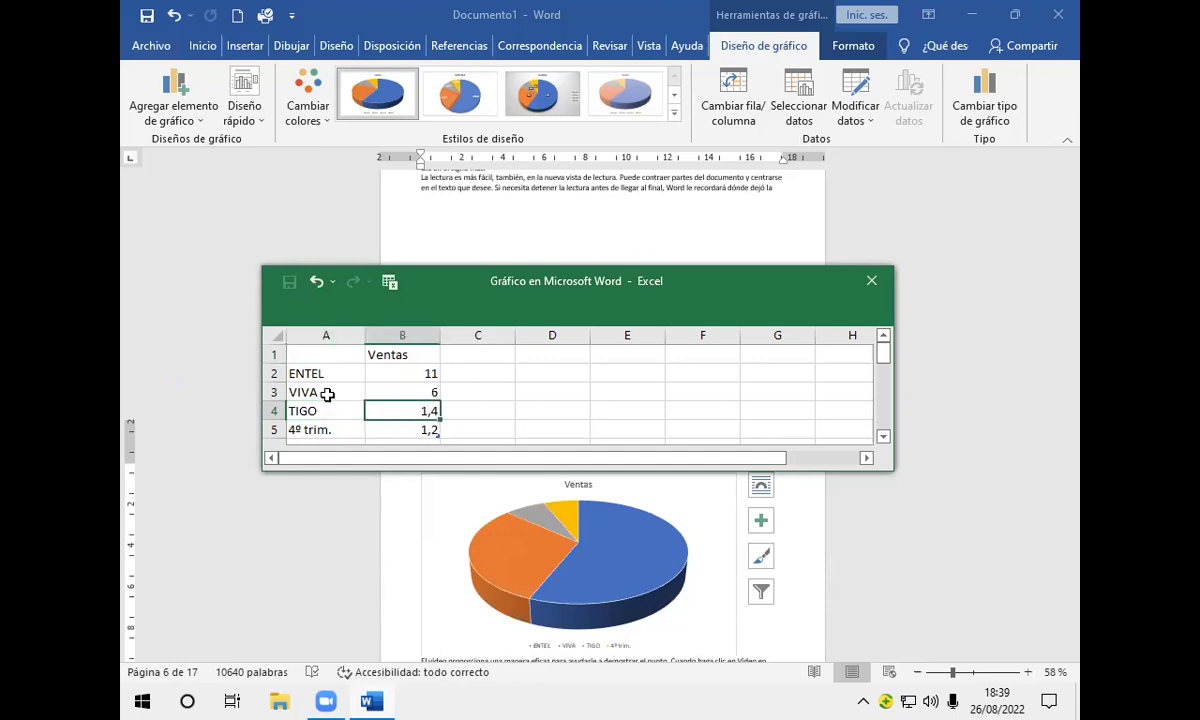
type("9")
key("Return")
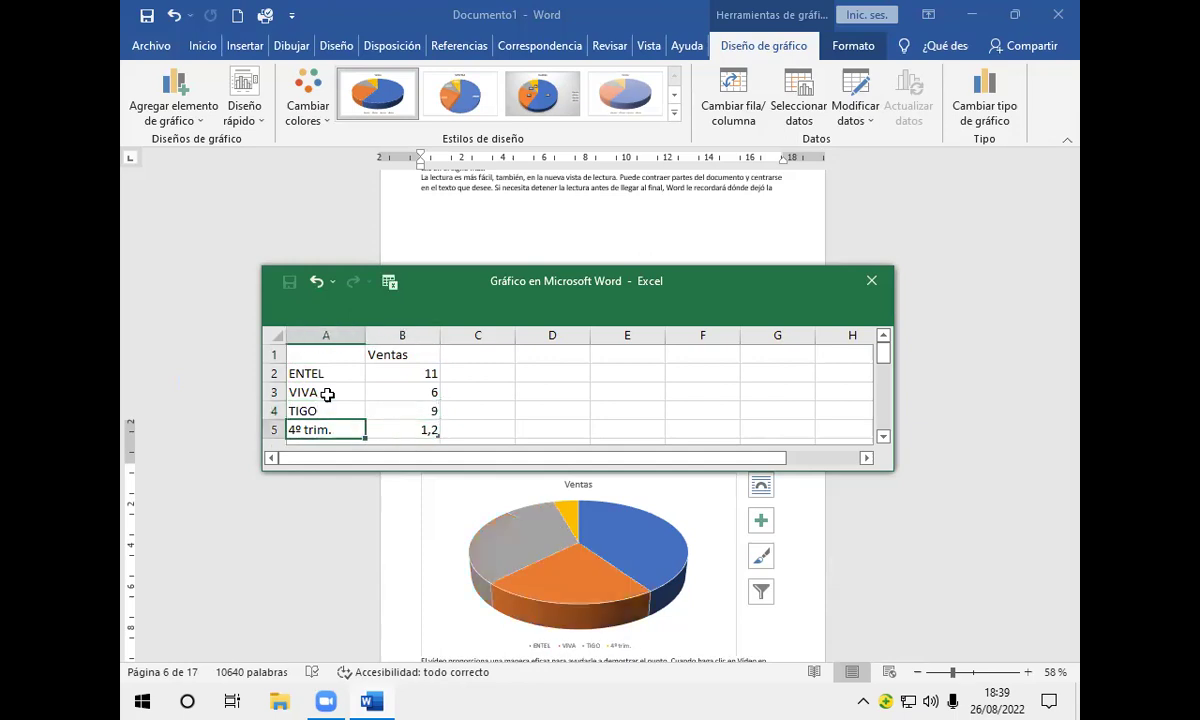
type("COTAS")
key("Tab")
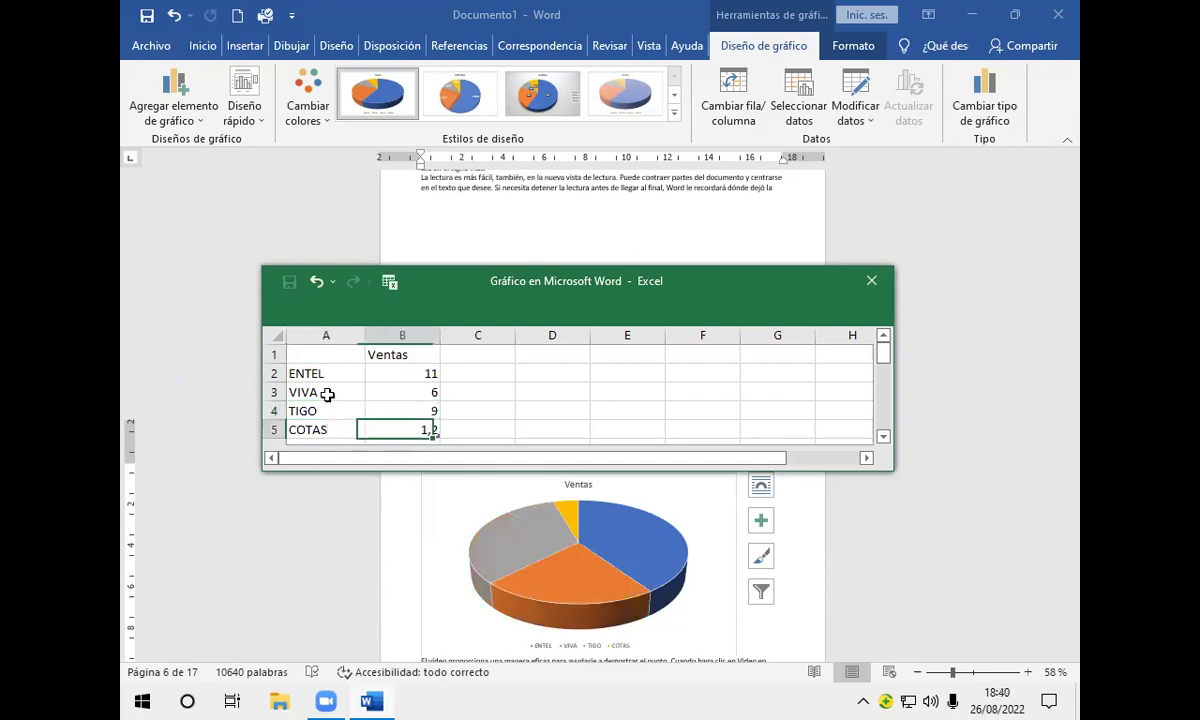
type("2")
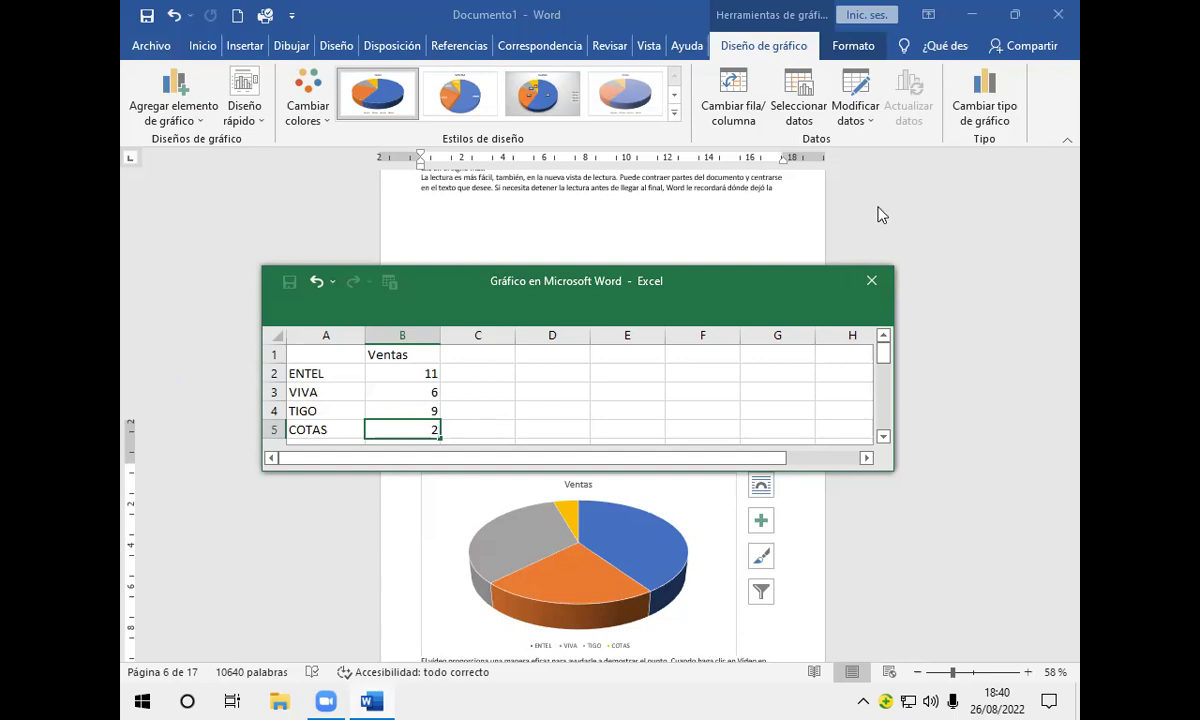
Step: Close the chart's Excel data sheet and scroll down to the 3-D Ventas pie
left_click(871, 281)
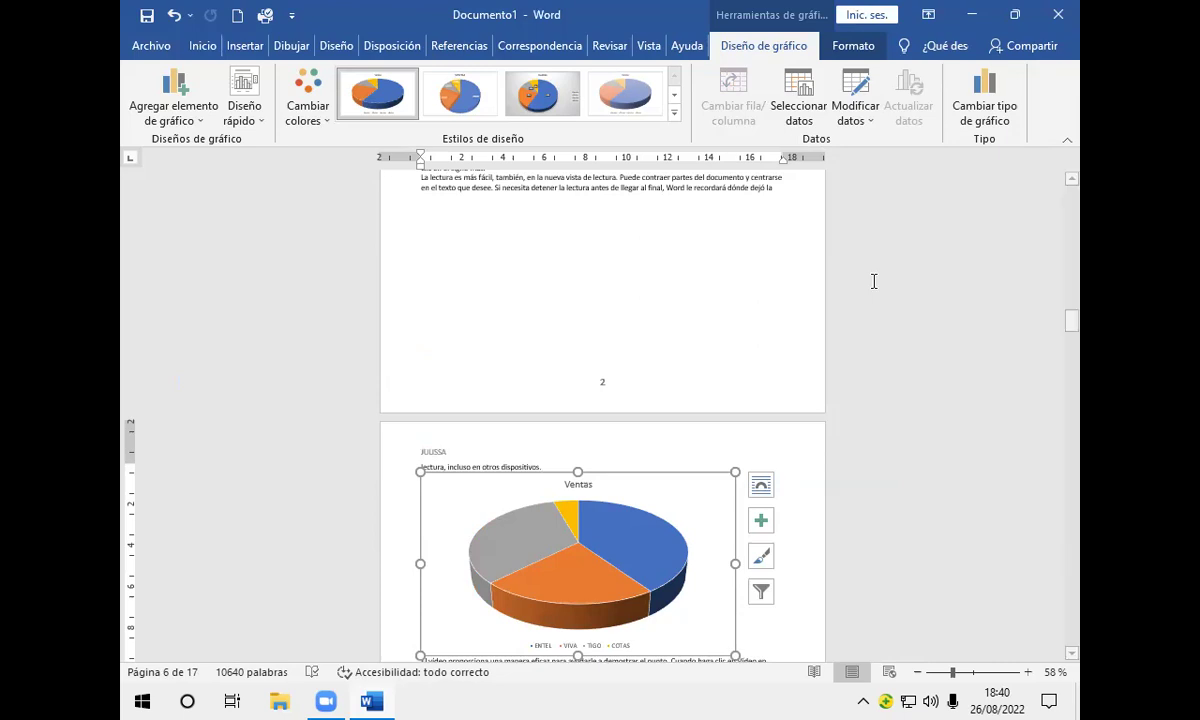
scroll(858, 280, "down", 3)
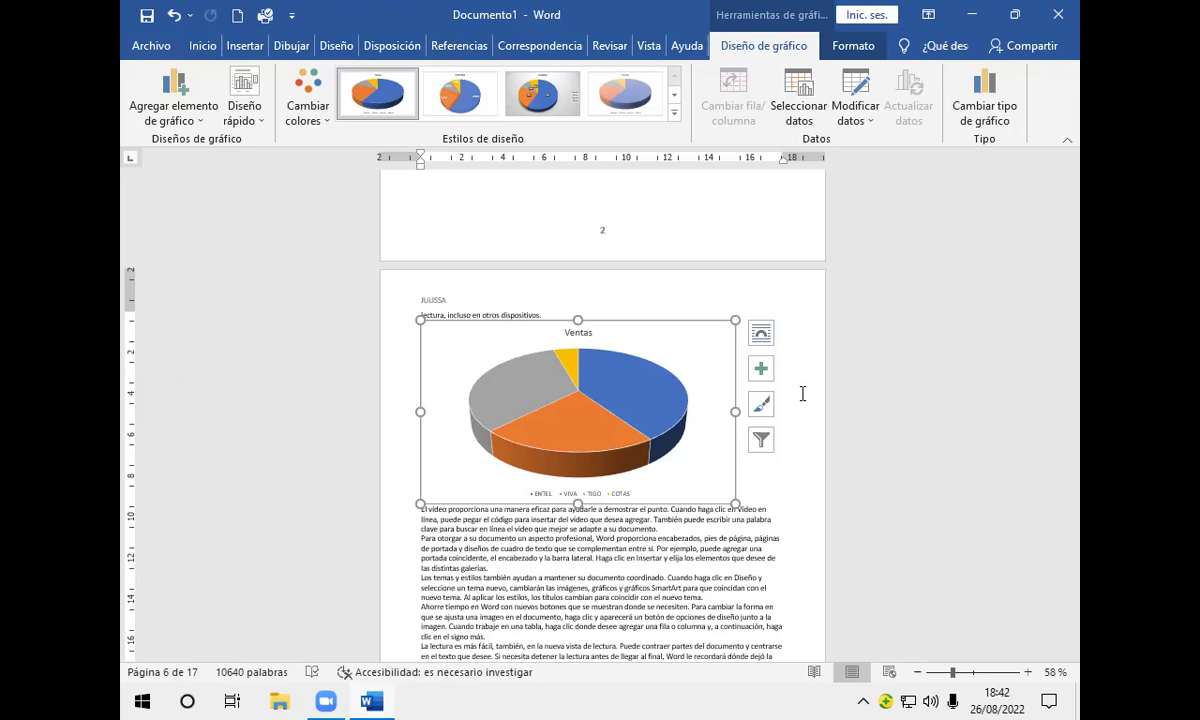
Step: Uncheck Leyenda in the Ventas chart's elements list to remove the legend
left_click(761, 372)
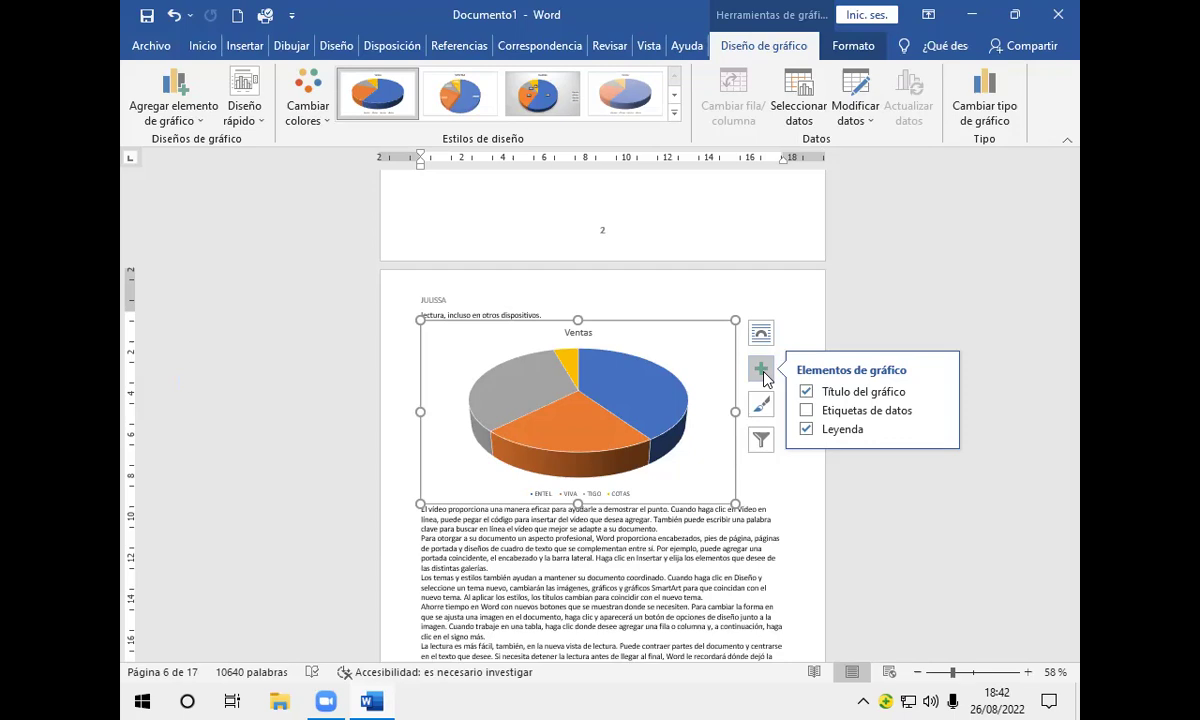
left_click(807, 429)
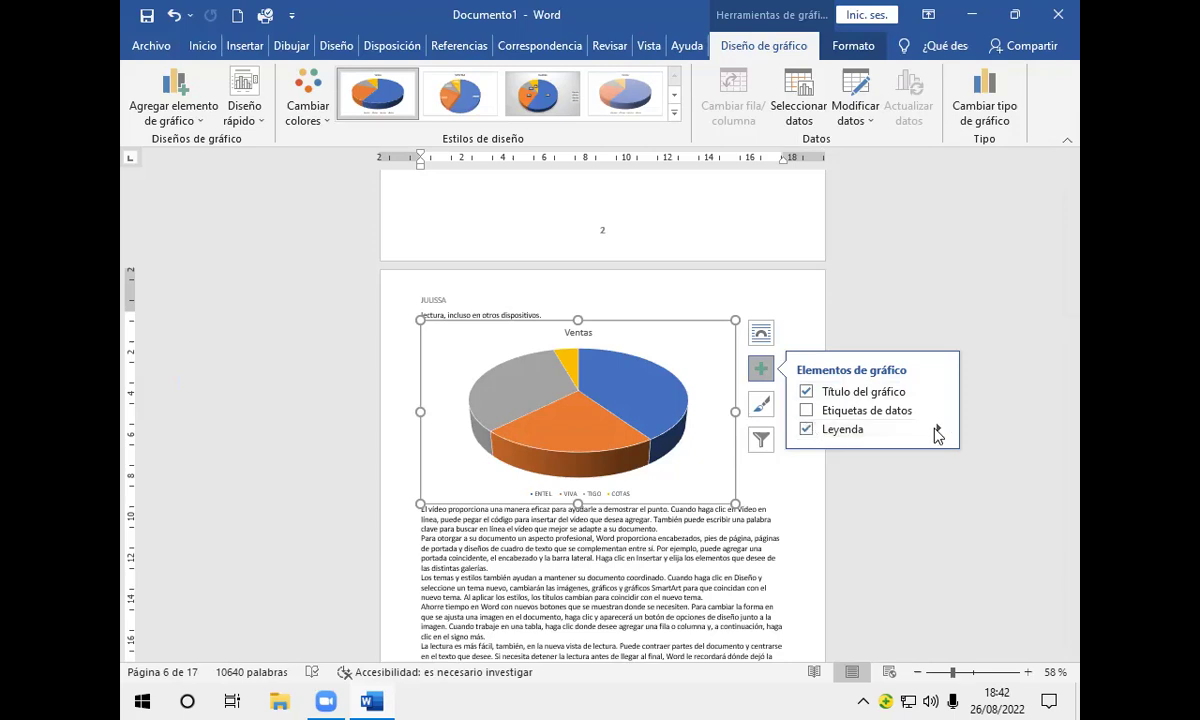
left_click(939, 430)
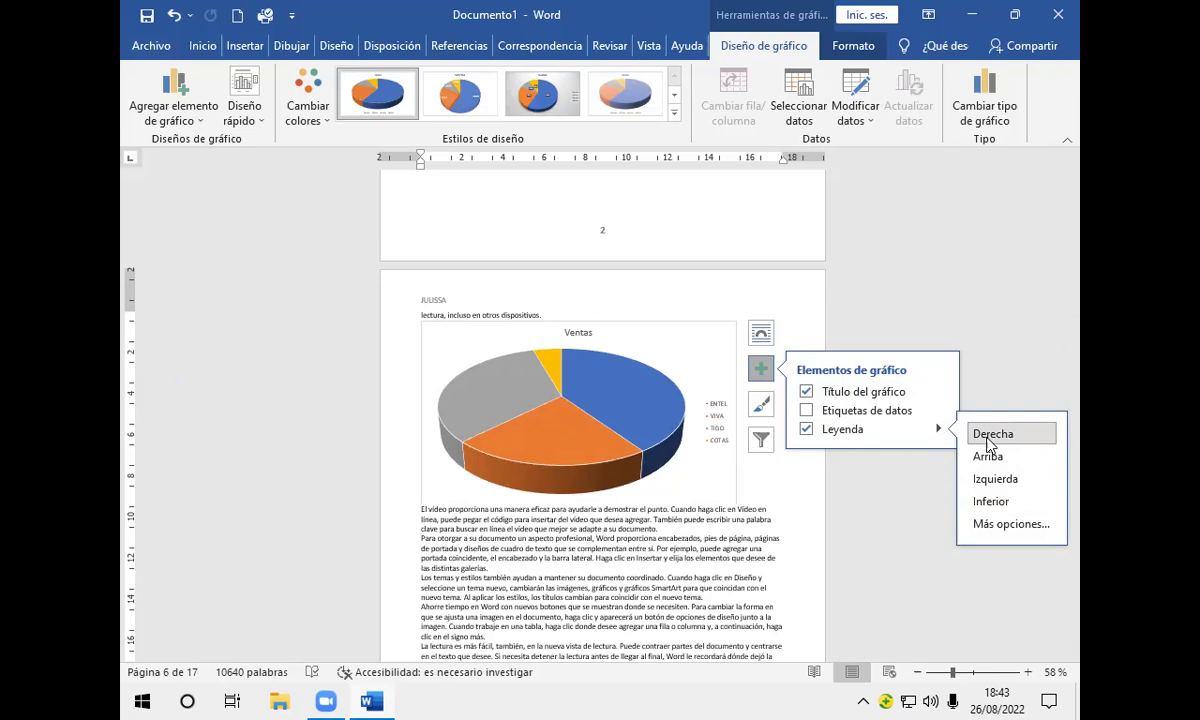
left_click(806, 429)
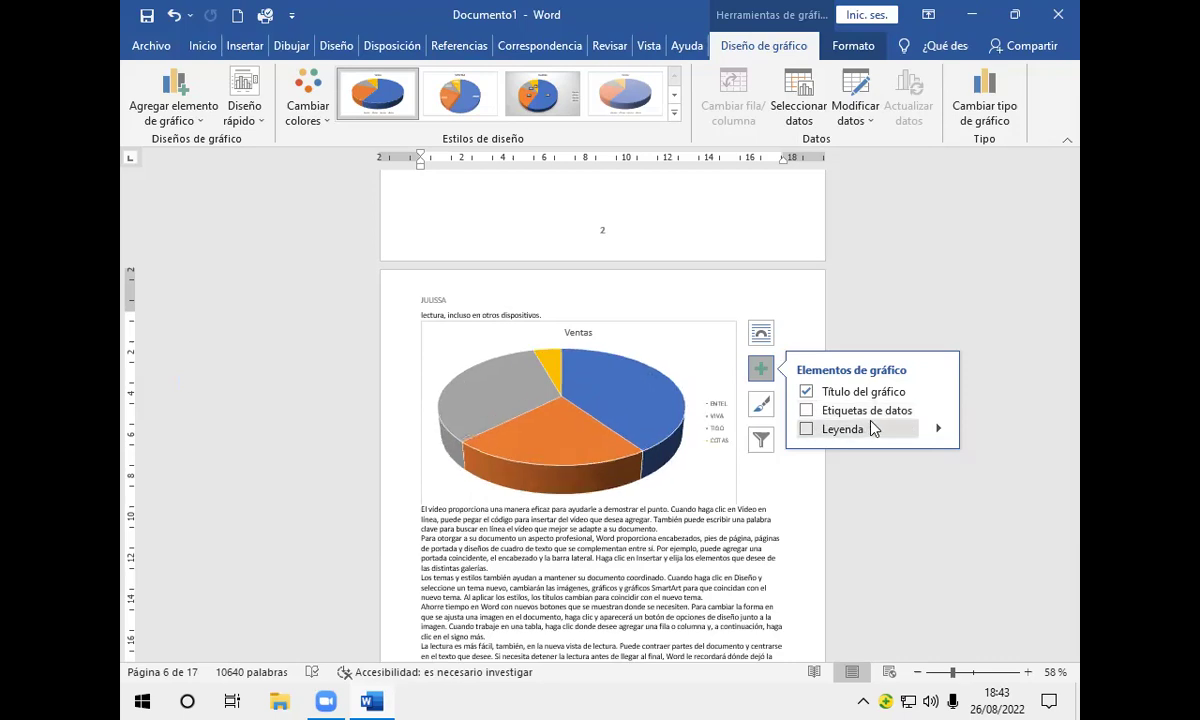
mouse_move(940, 411)
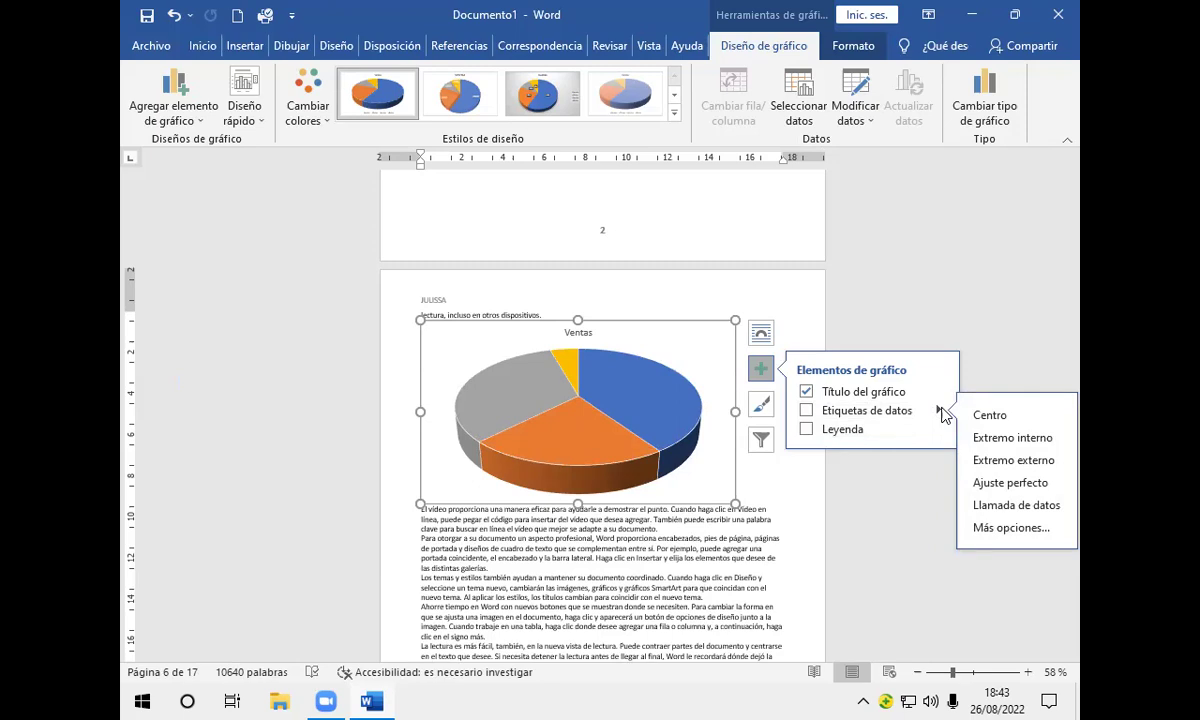
Step: Format the data labels to show Nombre de categoría and Porcentaje, with Valor unchecked
left_click(986, 527)
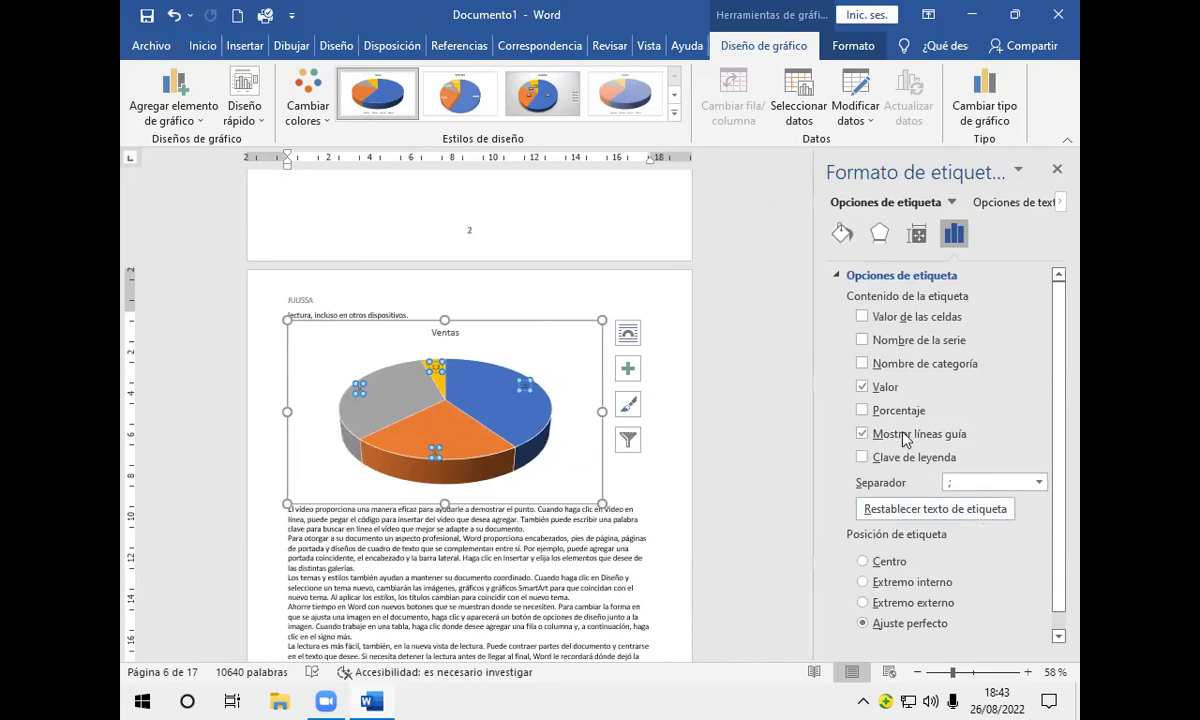
left_click(863, 411)
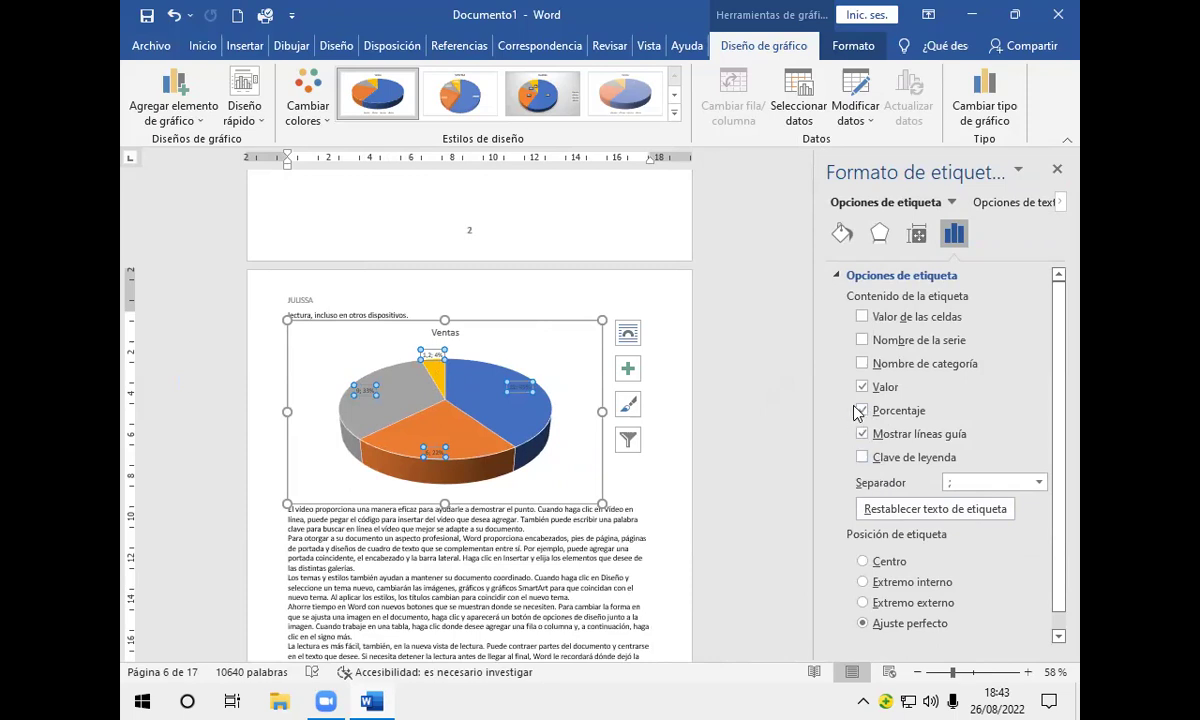
left_click(862, 388)
left_click(857, 431)
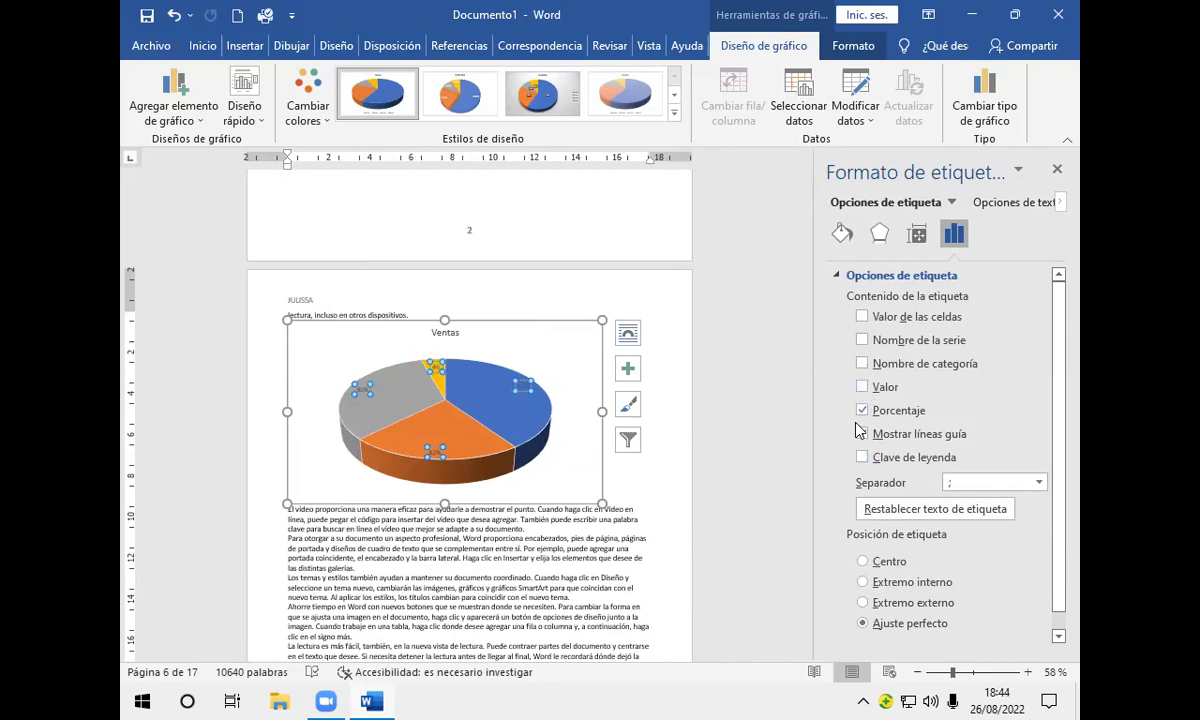
left_click(860, 433)
left_click(863, 366)
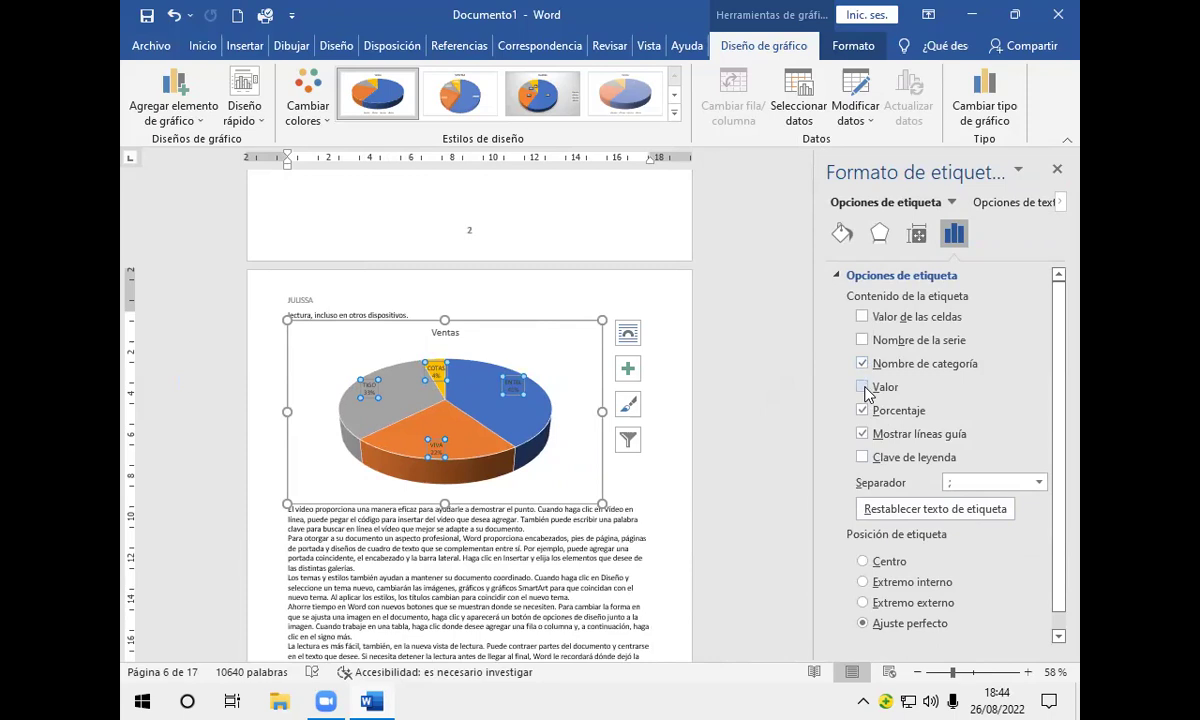
left_click(1057, 169)
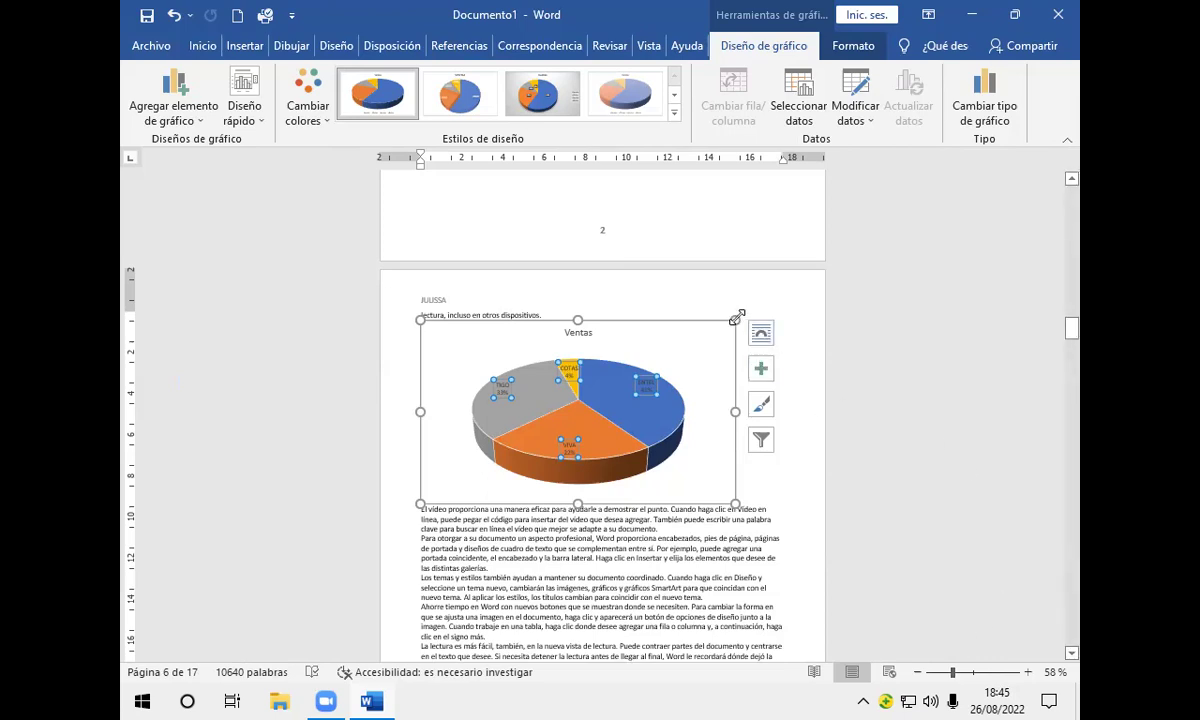
Step: Shrink the Ventas pie chart using its top-right sizing handle
left_click_drag(736, 318, 648, 337)
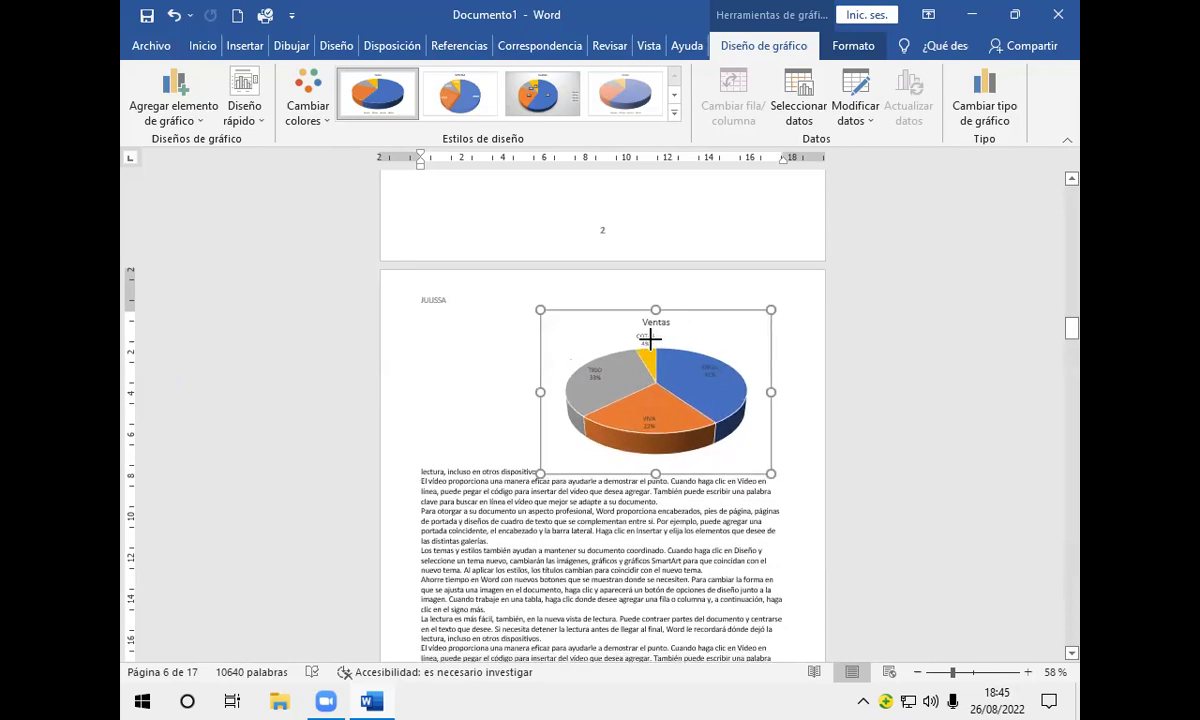
scroll(651, 340, "up", 2)
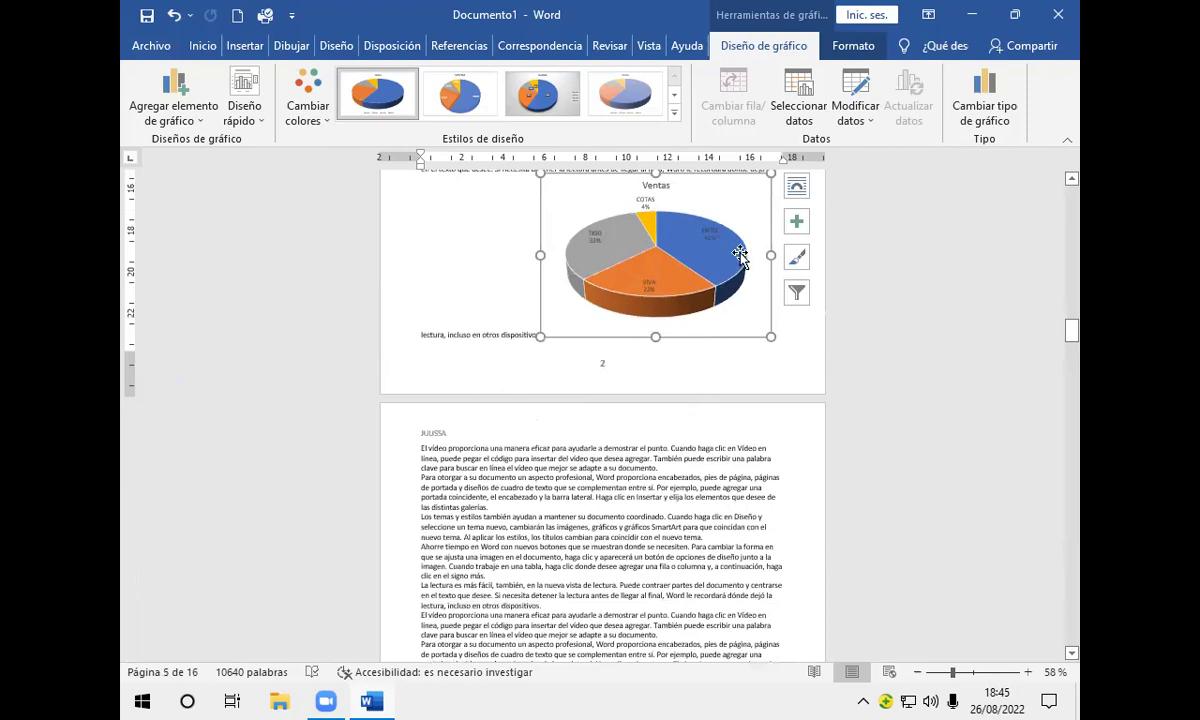
scroll(755, 302, "up", 1)
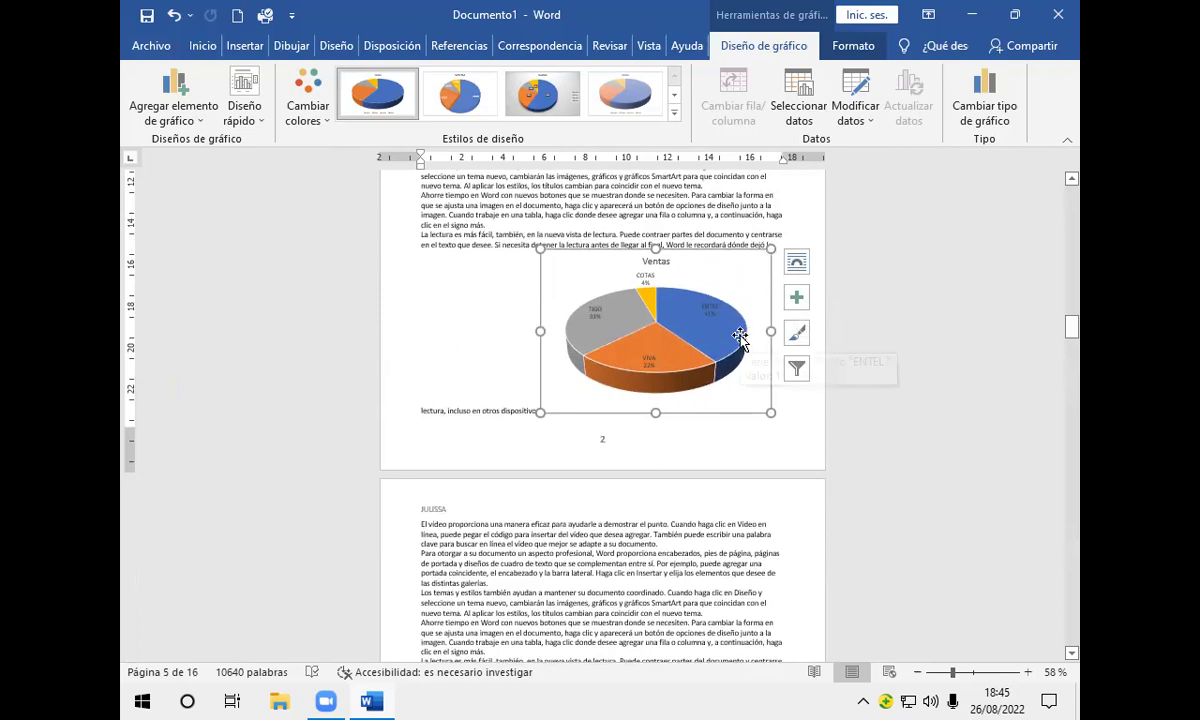
mouse_move(740, 338)
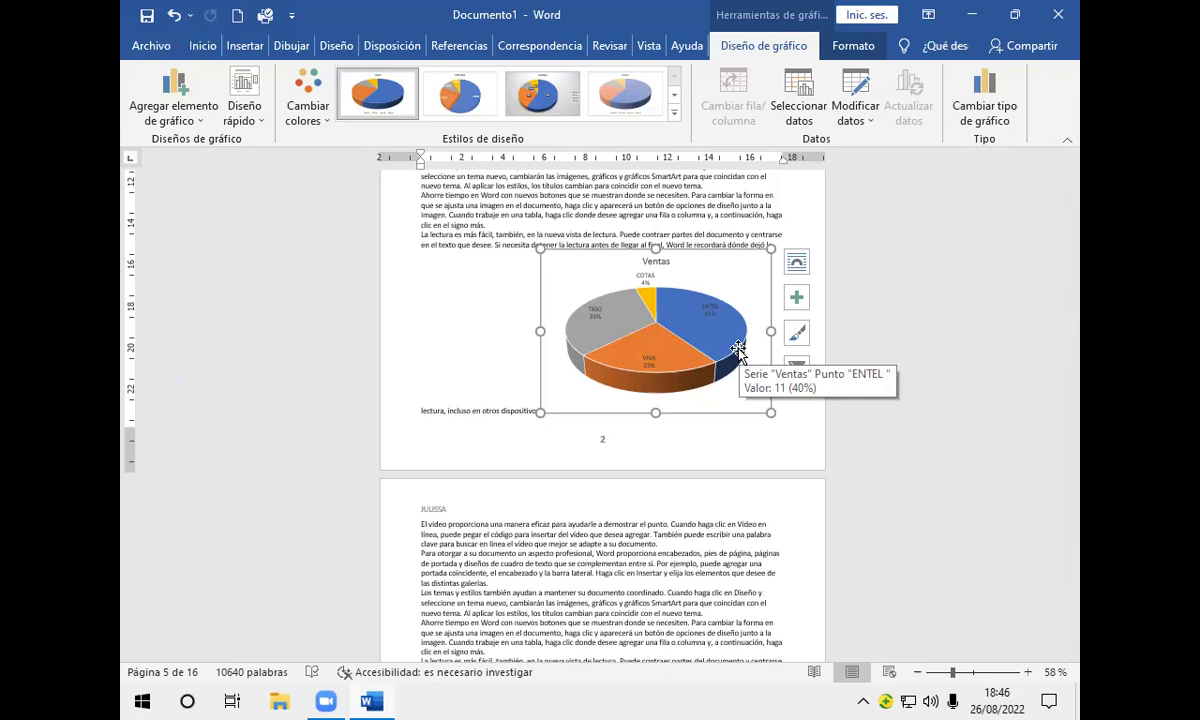
Step: Set the chart's wrapping to Delante del texto, then bring up Save As
left_click(798, 265)
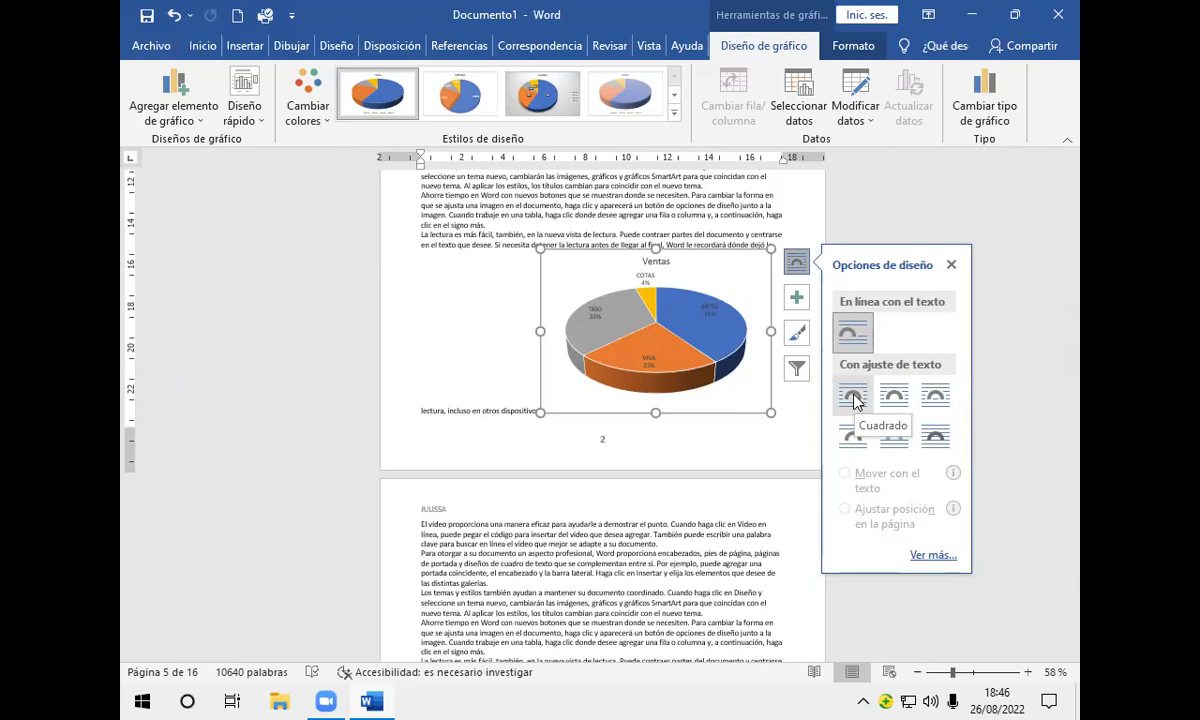
left_click(853, 398)
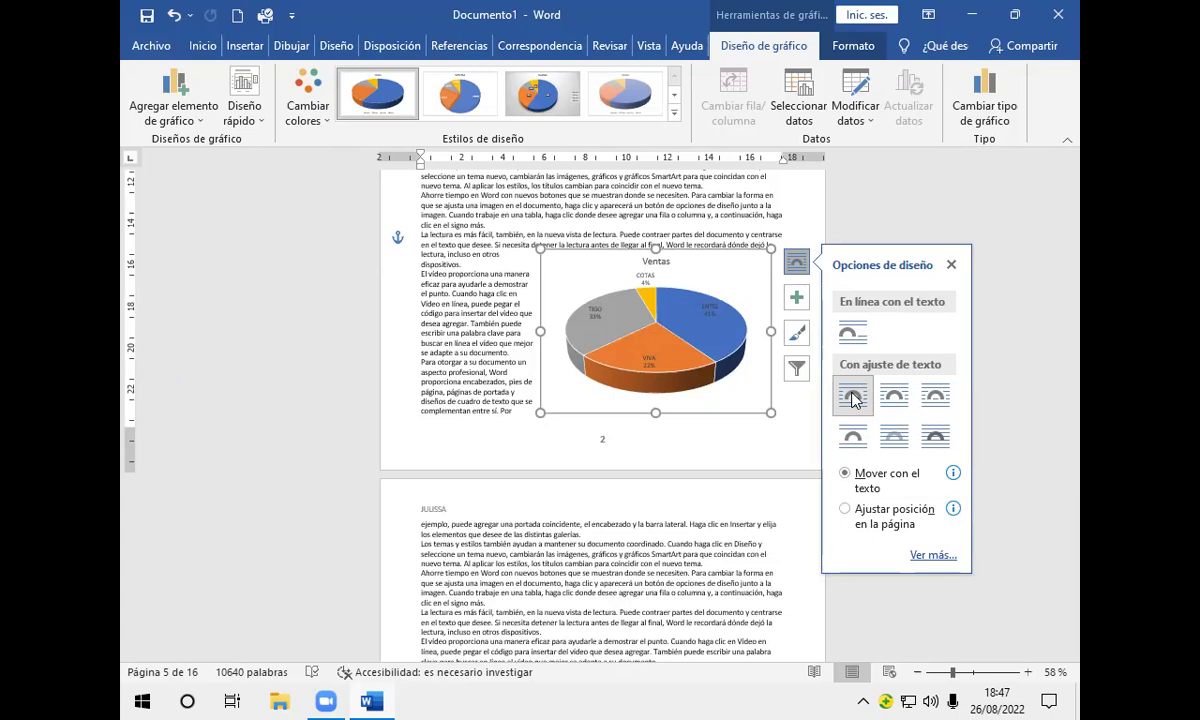
left_click(893, 441)
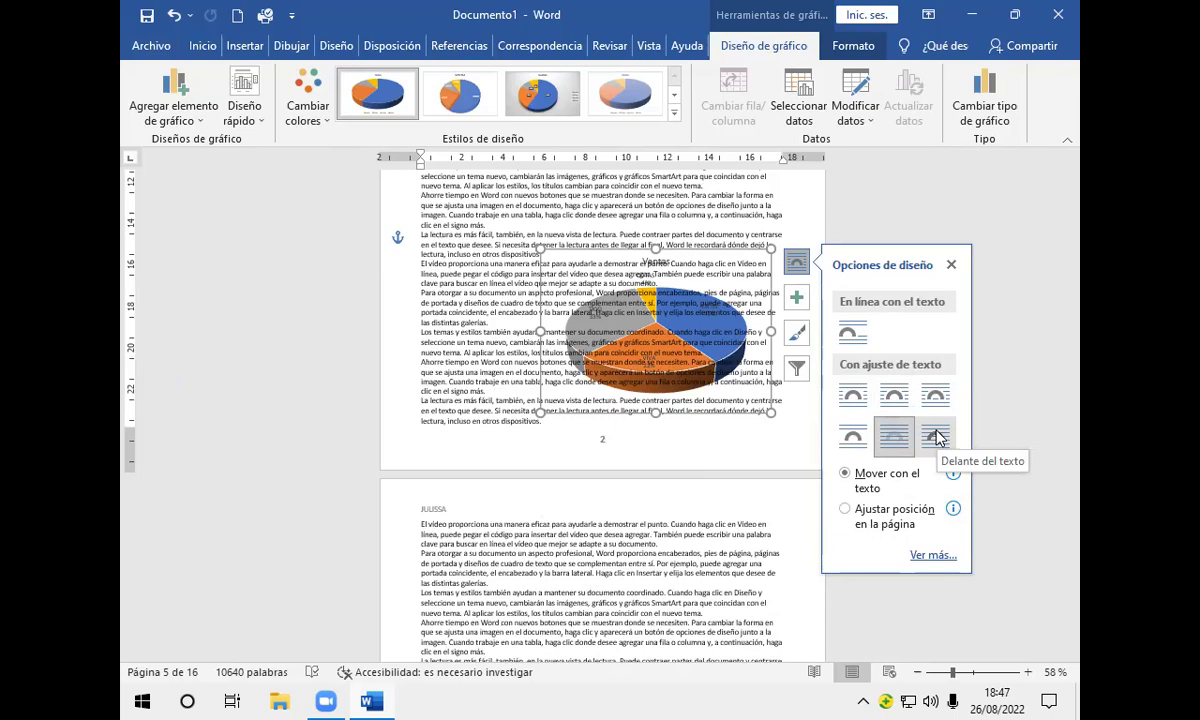
left_click(936, 436)
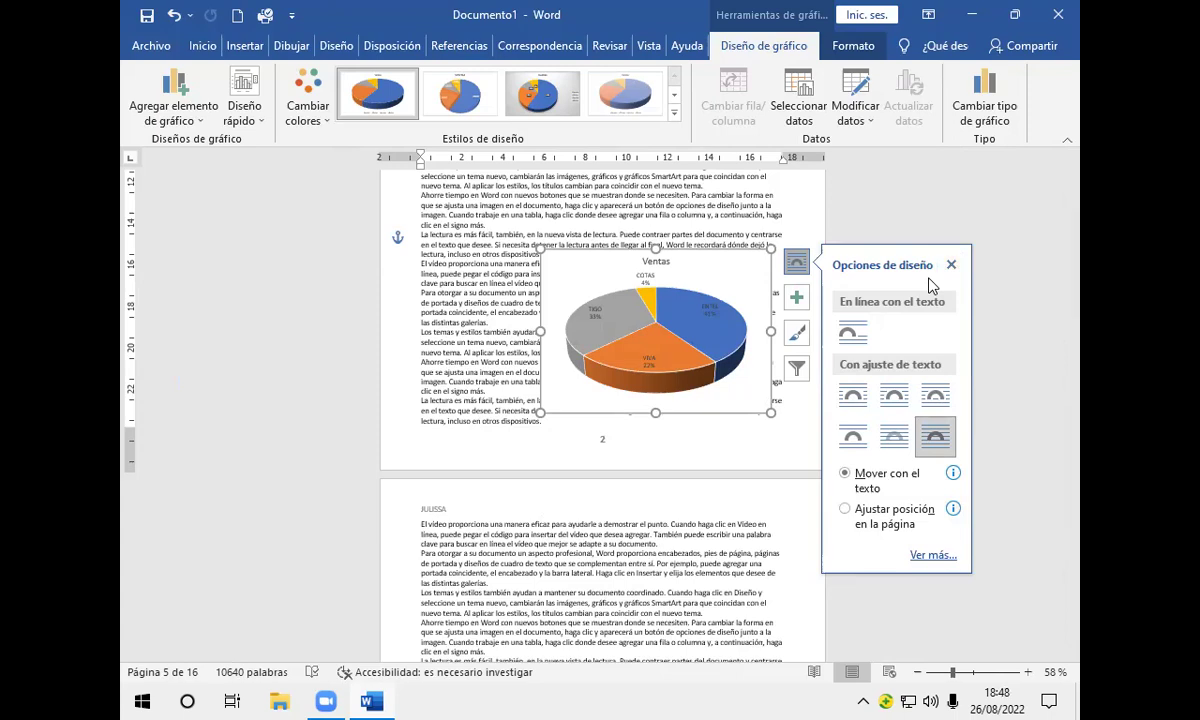
key("F12")
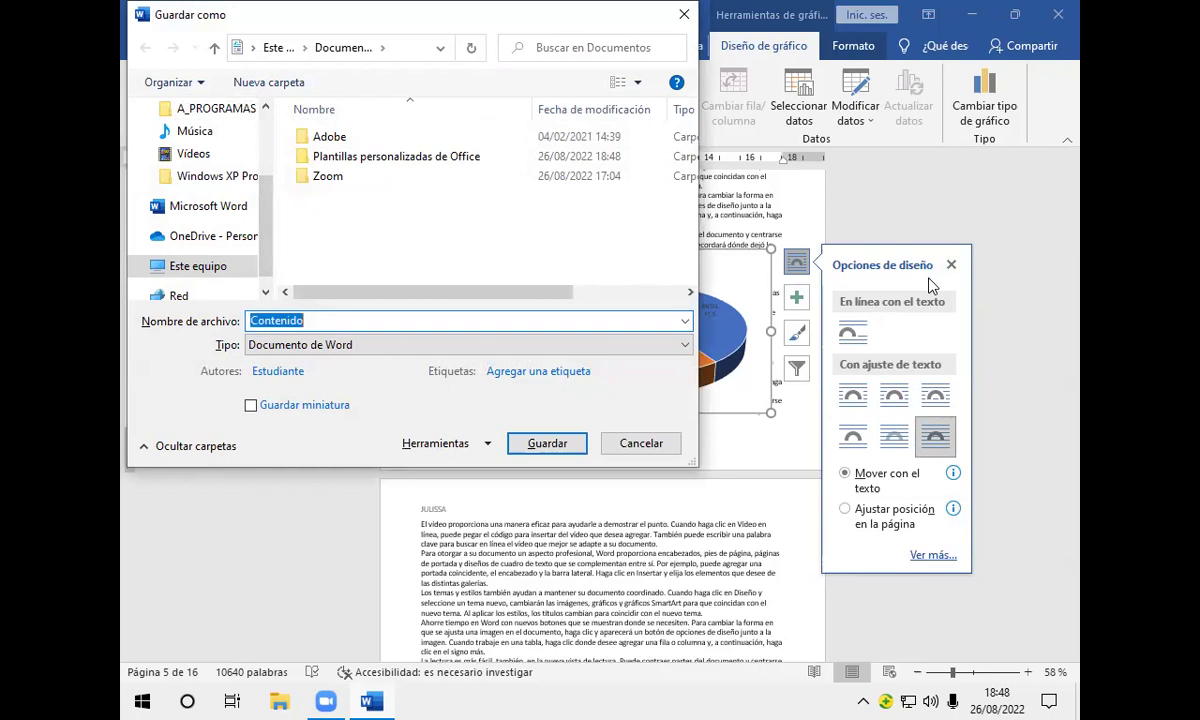
Step: Choose Escritorio as the save location and rename the file to PROYECTO
left_click_drag(267, 231, 268, 158)
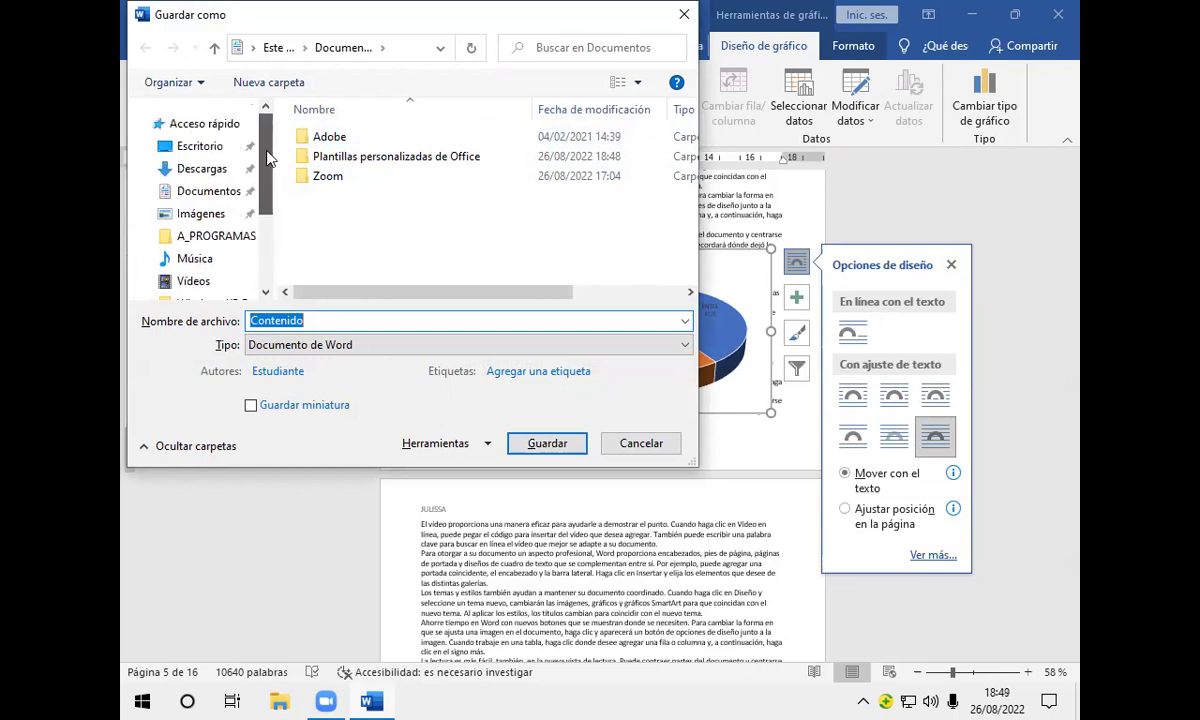
left_click(203, 150)
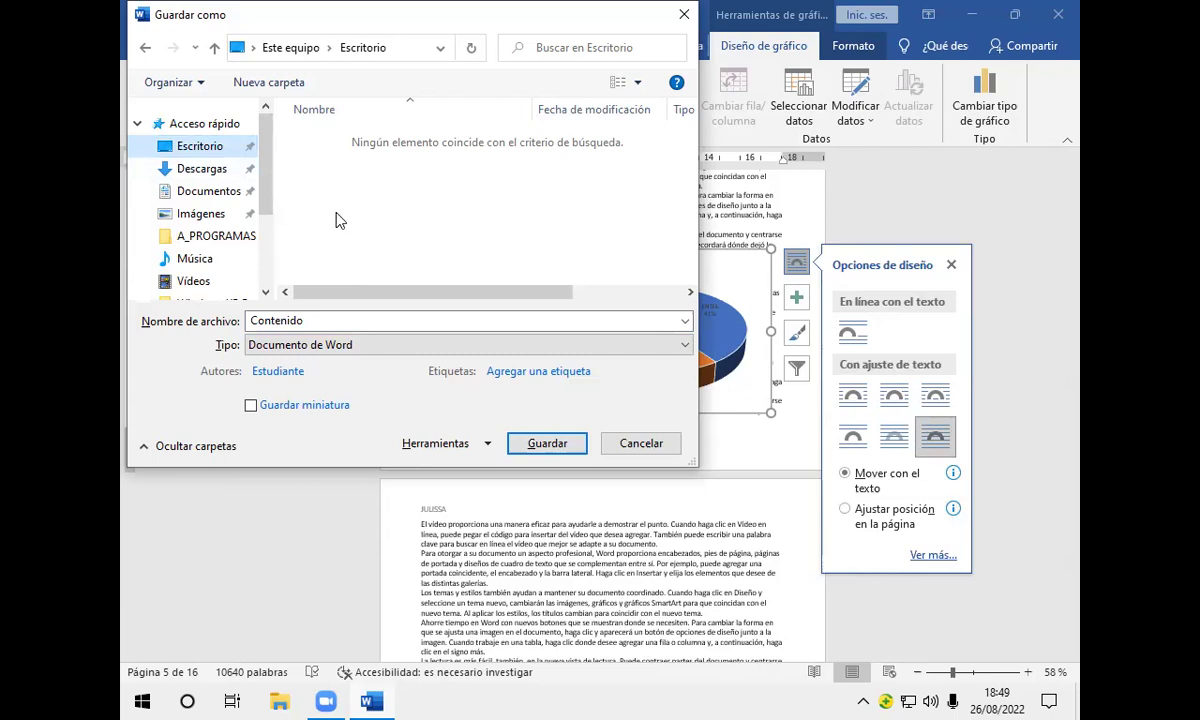
left_click(324, 320)
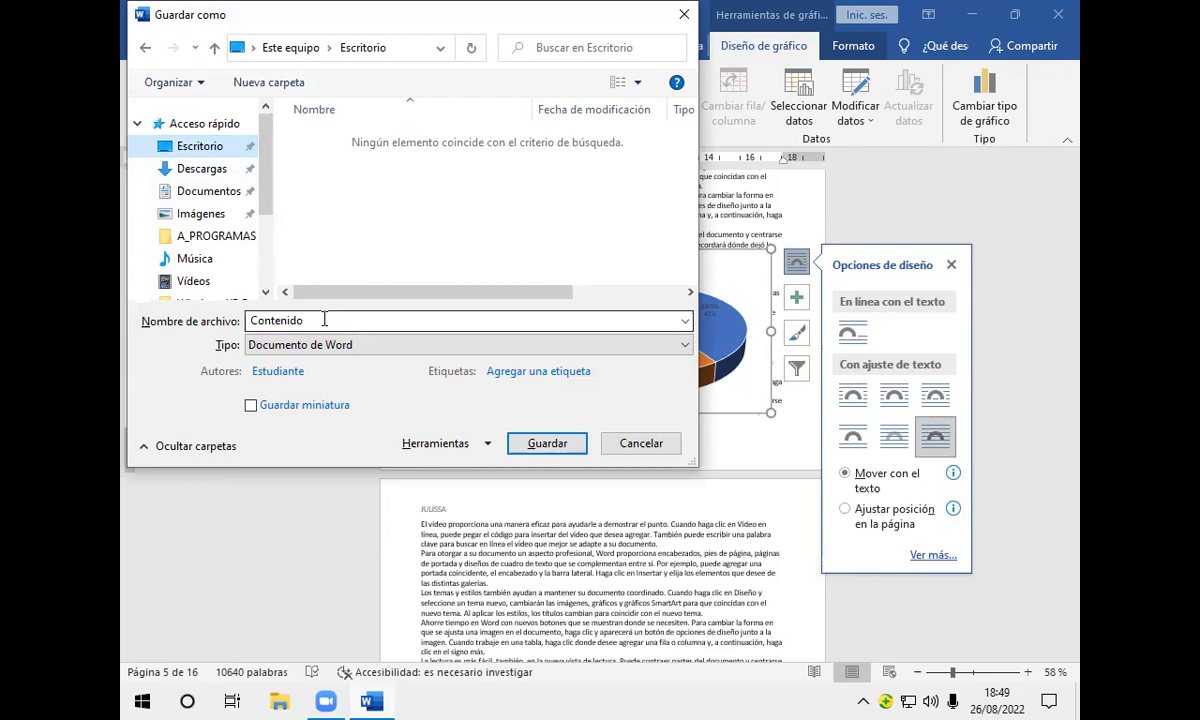
double_click(324, 320)
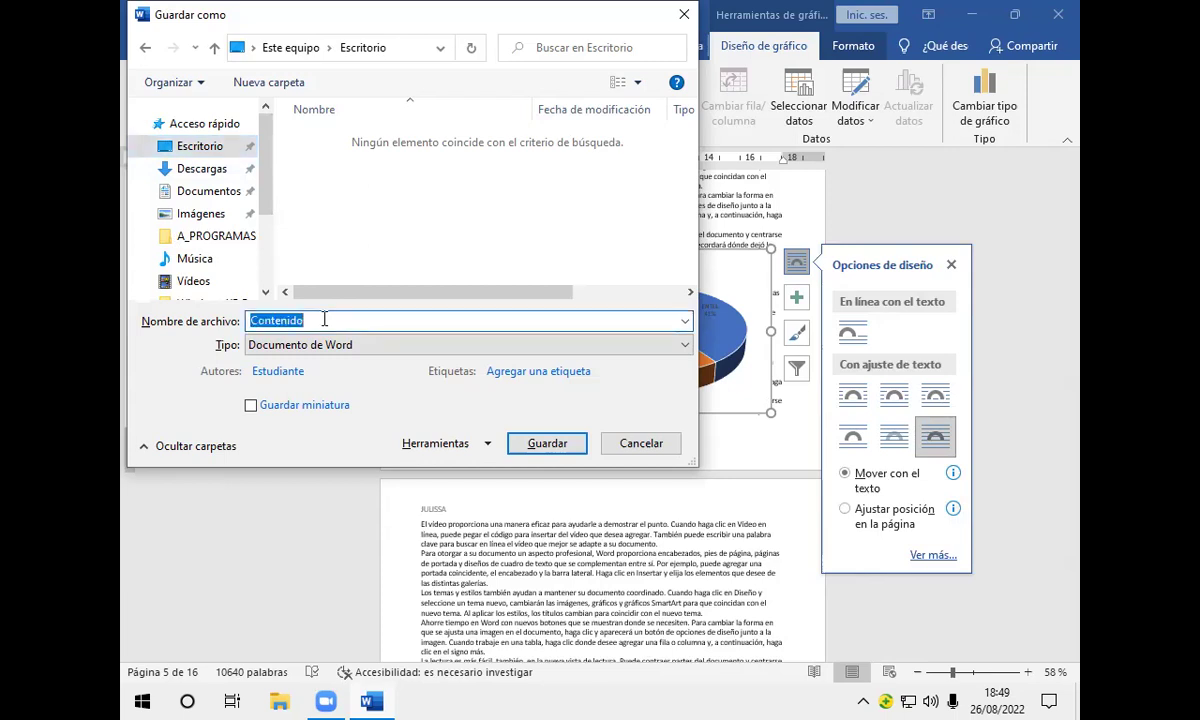
type("PR")
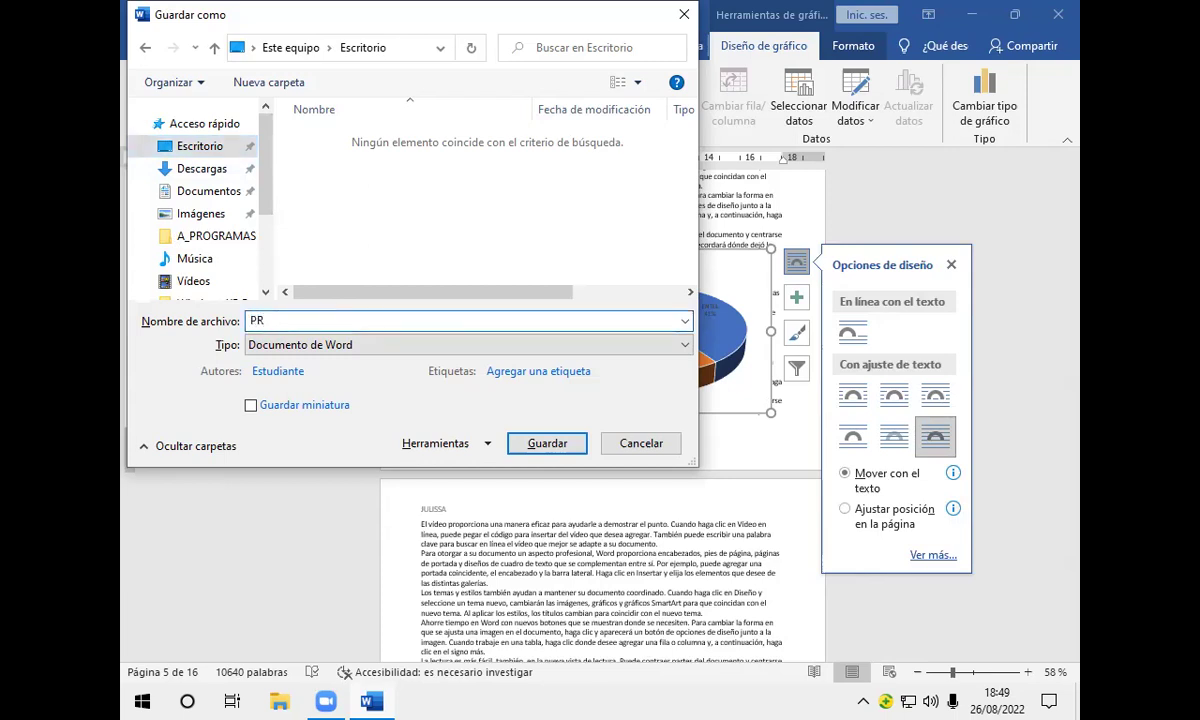
type("OYECTO")
Step: Open Opciones generales from the Save As dialog's Herramientas menu
left_click(489, 449)
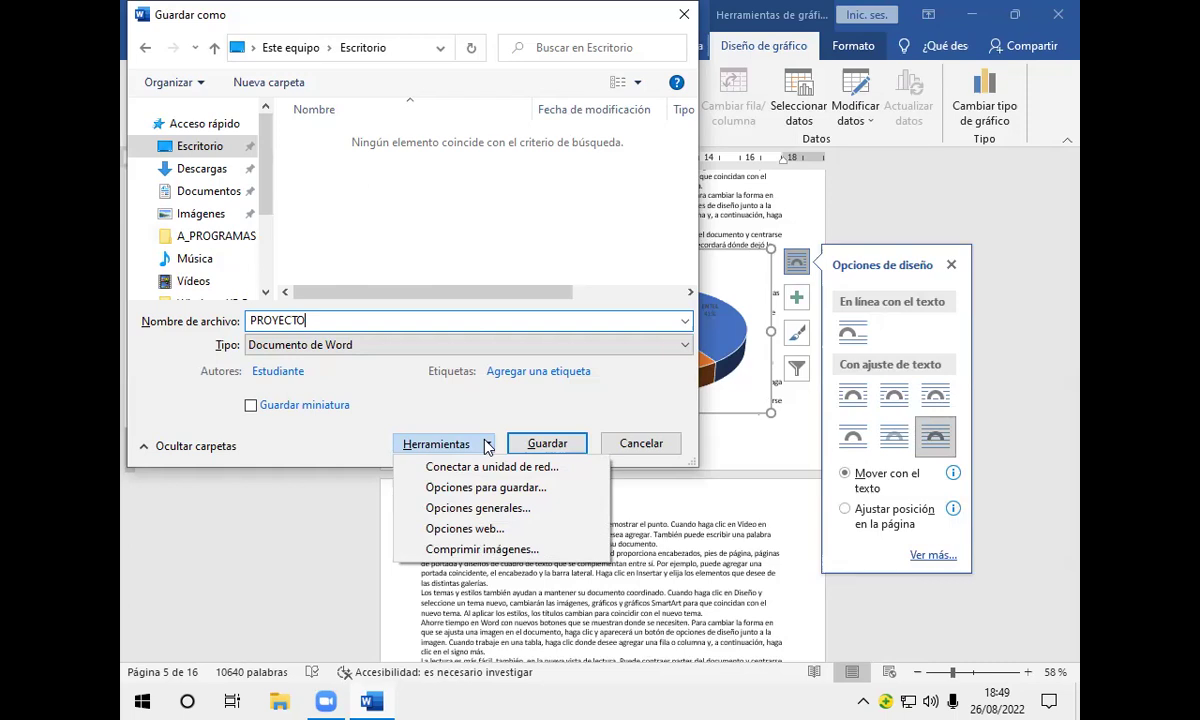
left_click(482, 510)
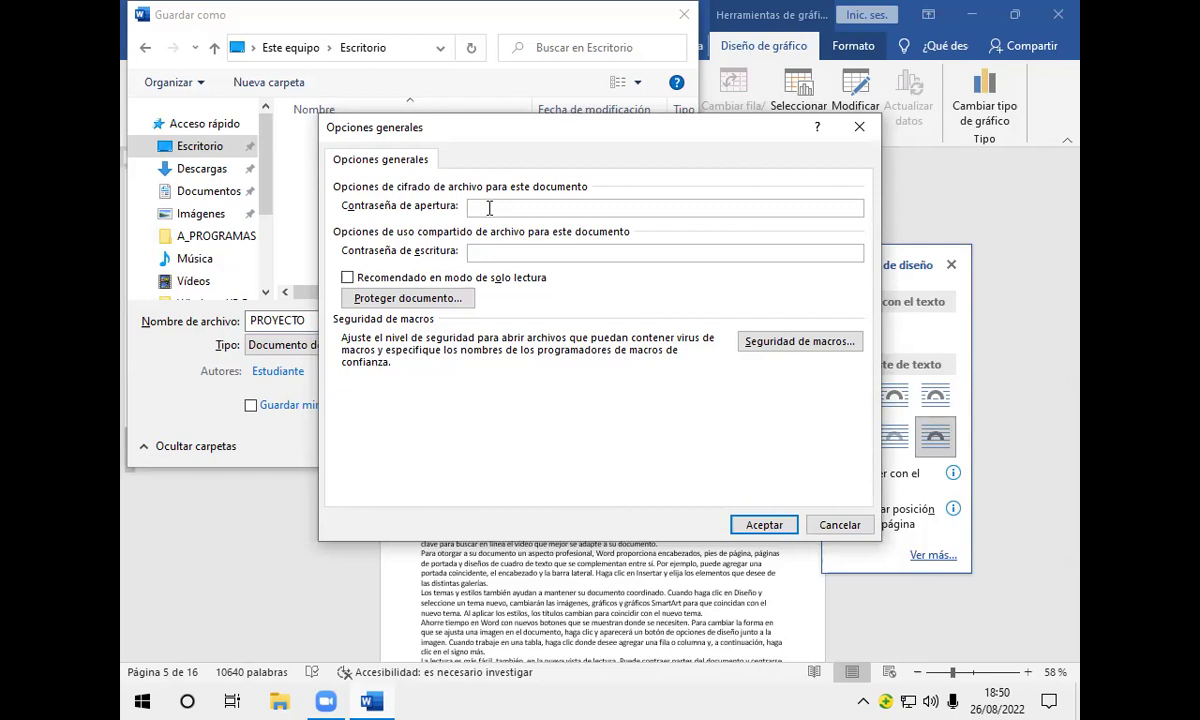
Step: Set a five-character opening password in Opciones generales, leaving the modify password blank, and accept
type("123456")
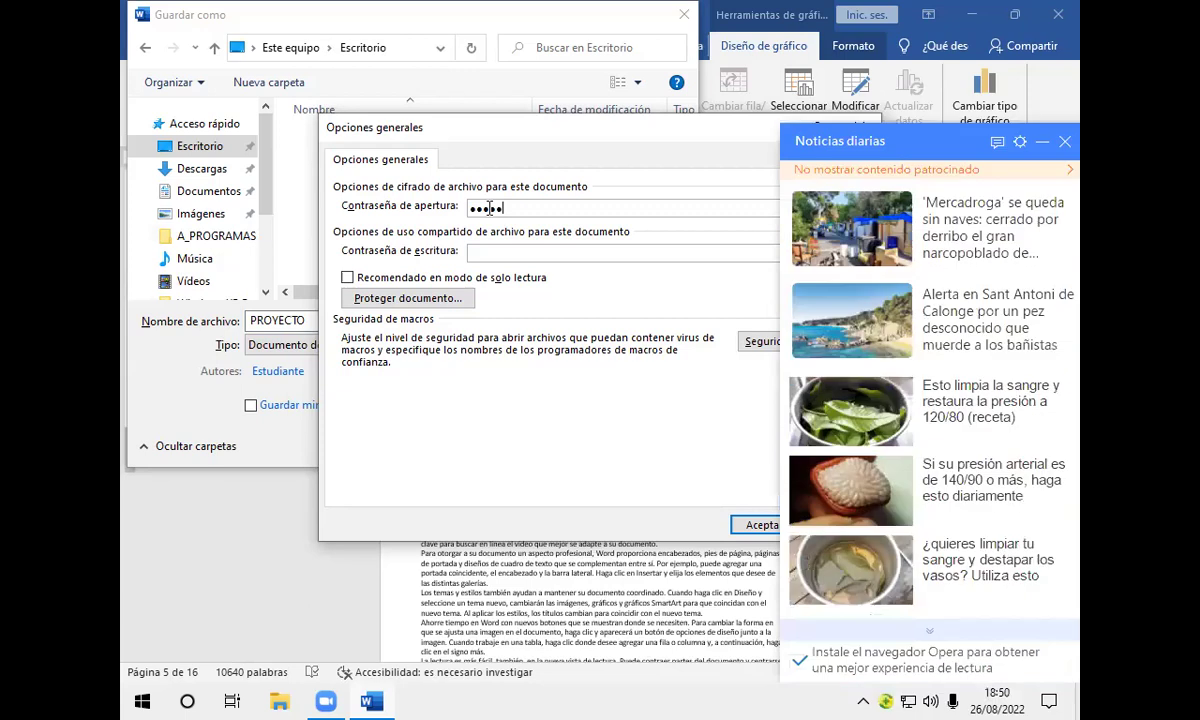
left_click(1065, 142)
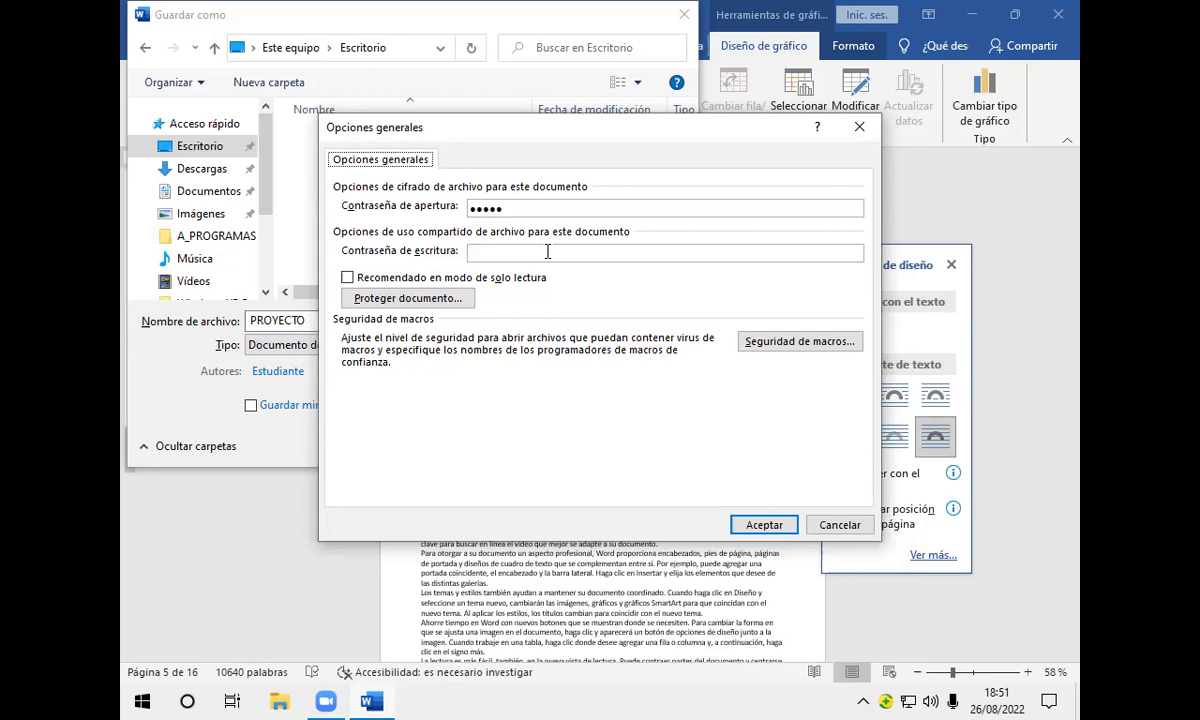
left_click(547, 252)
left_click(763, 526)
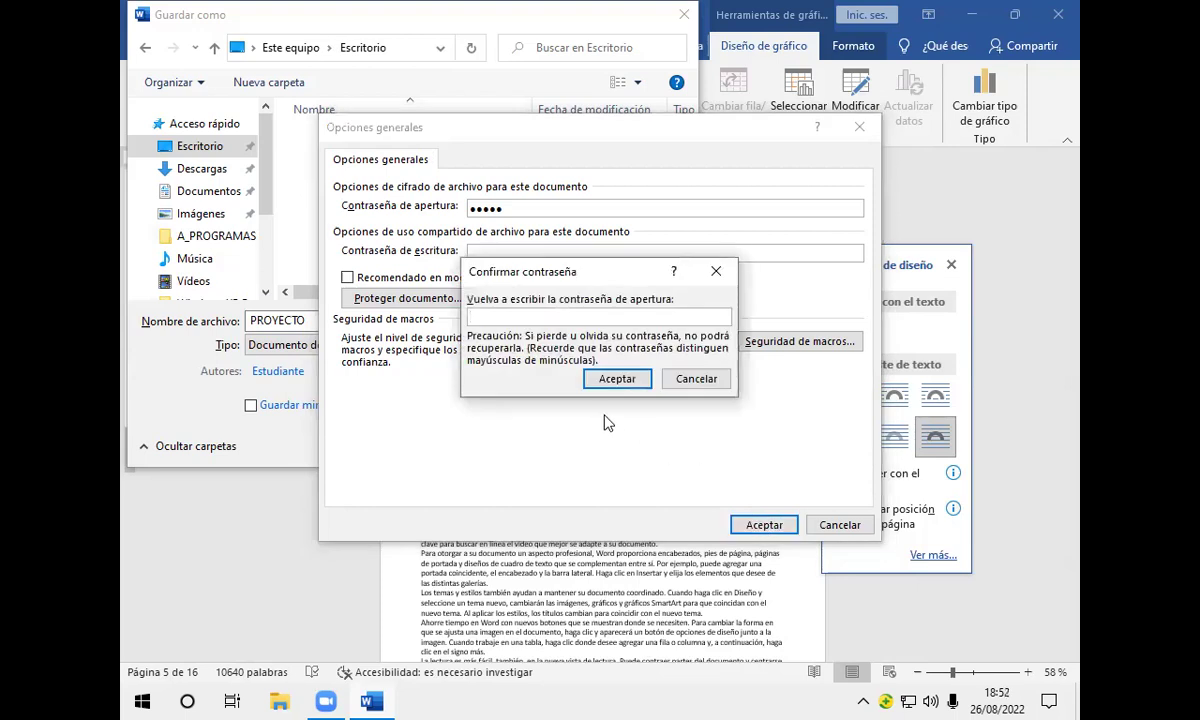
Step: Re-enter the opening password correctly in Confirmar contraseña, then save as PROYECTO on the Desktop
type("12345")
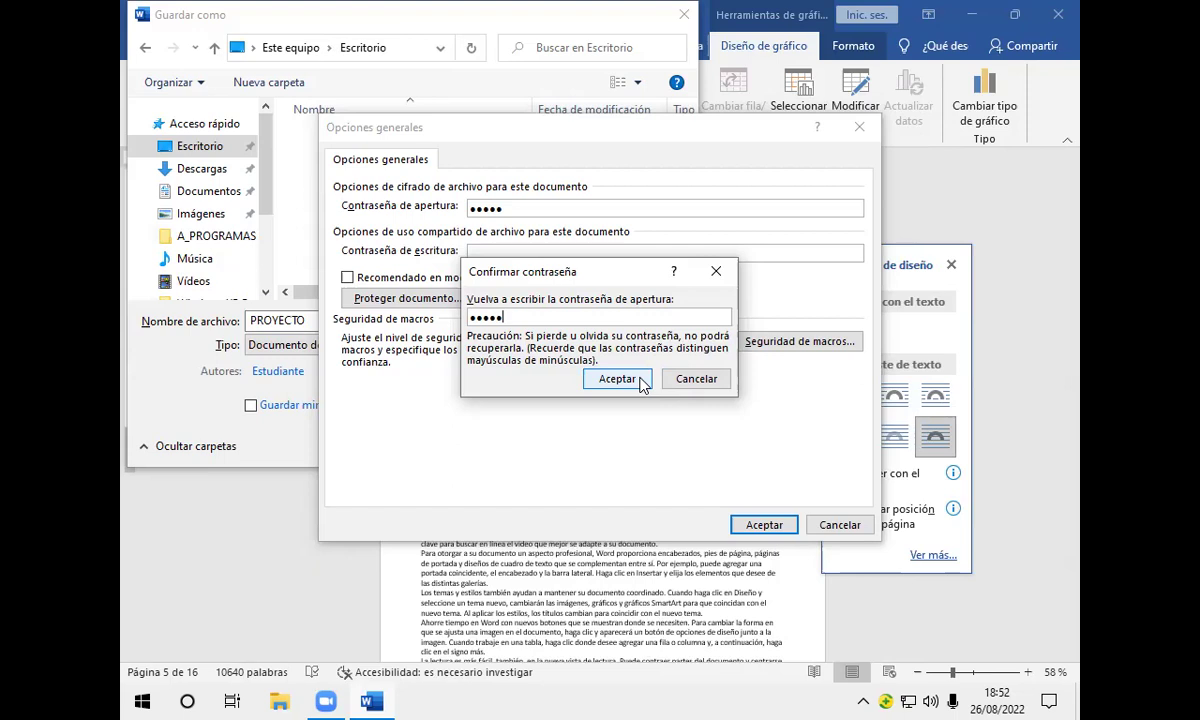
key("BackSpace")
key("BackSpace")
key("BackSpace")
key("BackSpace")
key("BackSpace")
type("*****")
left_click(618, 380)
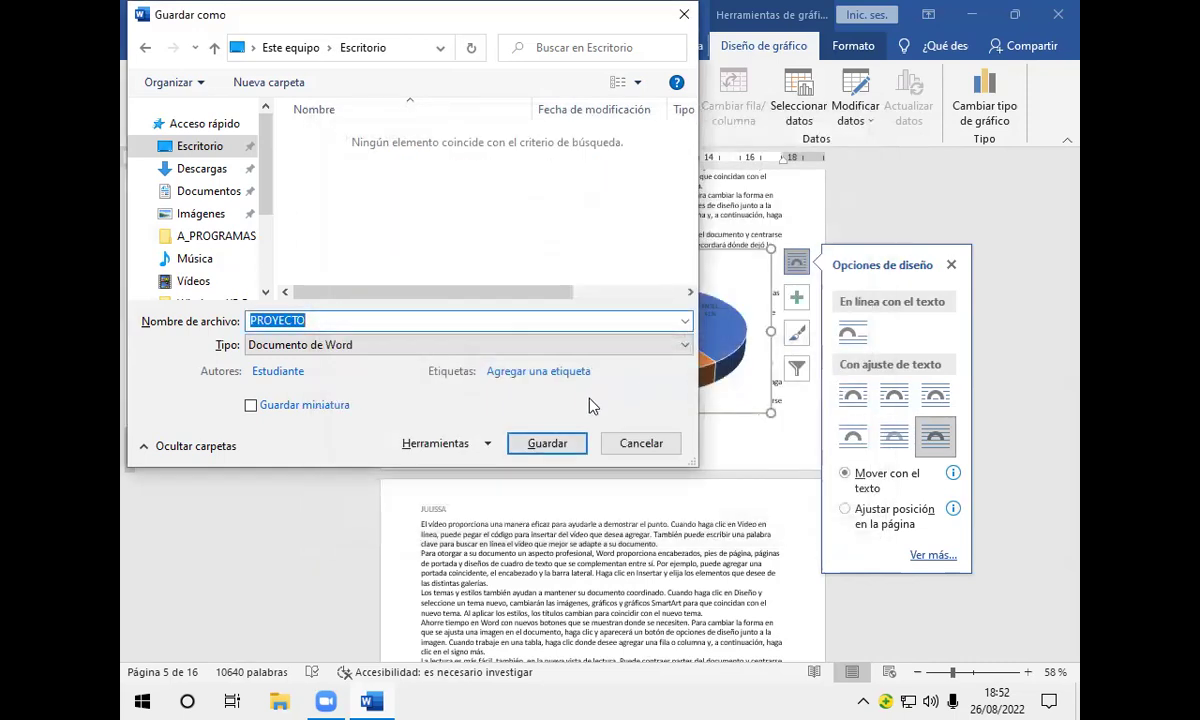
left_click(552, 446)
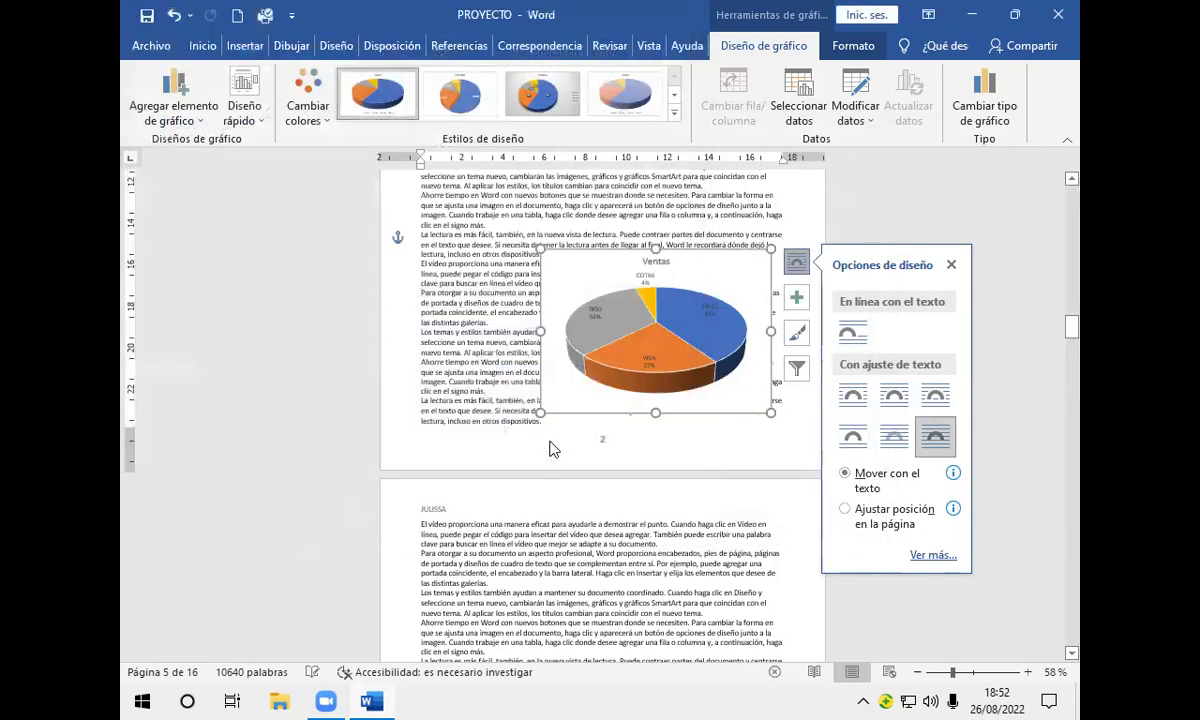
Step: Close the PROYECTO window and reopen PROYECTO.docx from the desktop with Word
left_click(1058, 15)
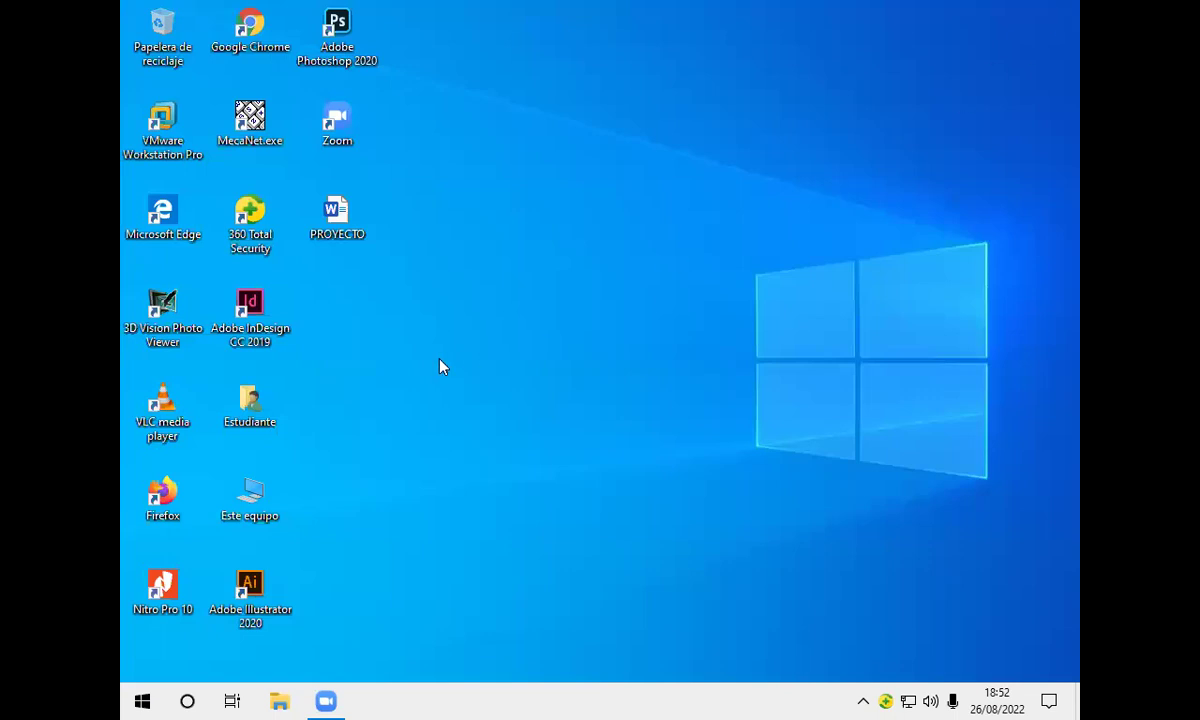
double_click(345, 209)
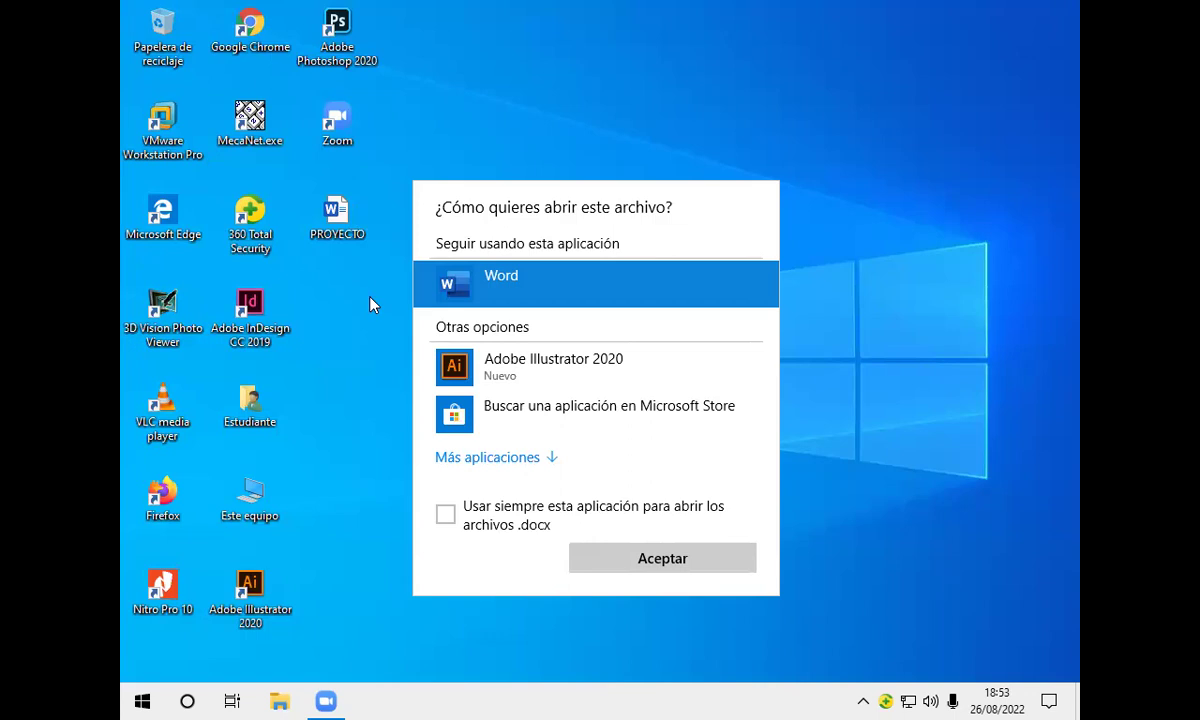
left_click(682, 560)
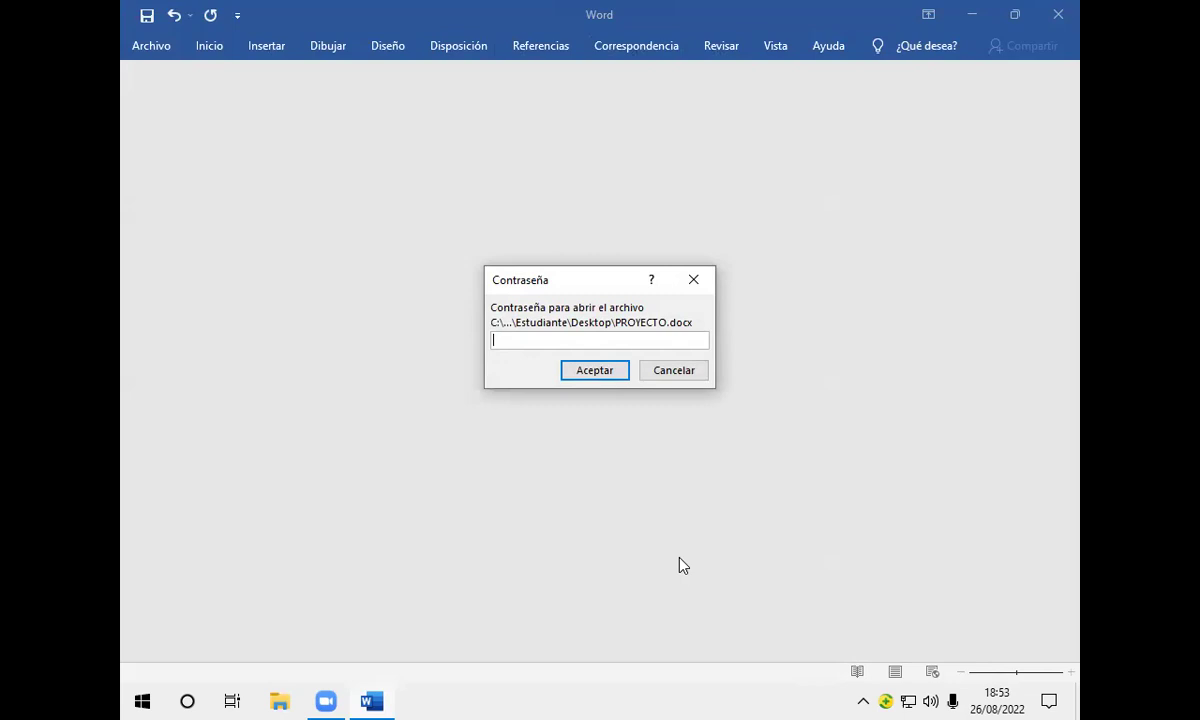
Step: Enter the opening password so PROYECTO opens at its table of contents
type("•••••")
left_click(587, 370)
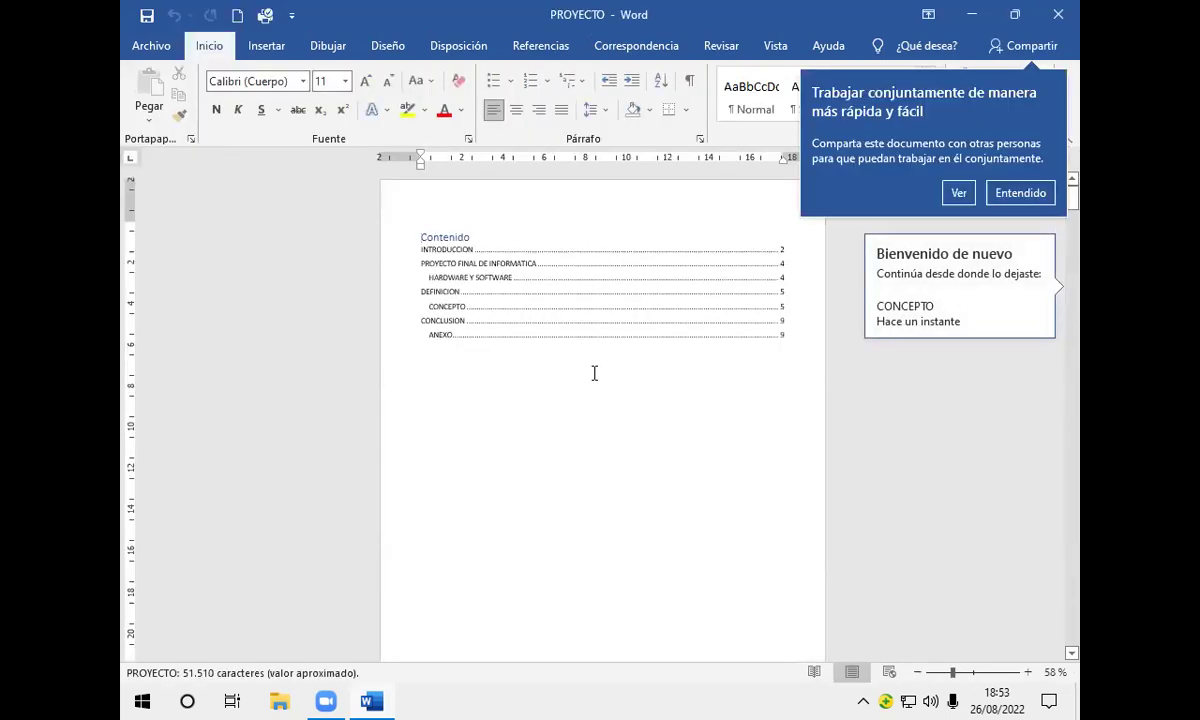